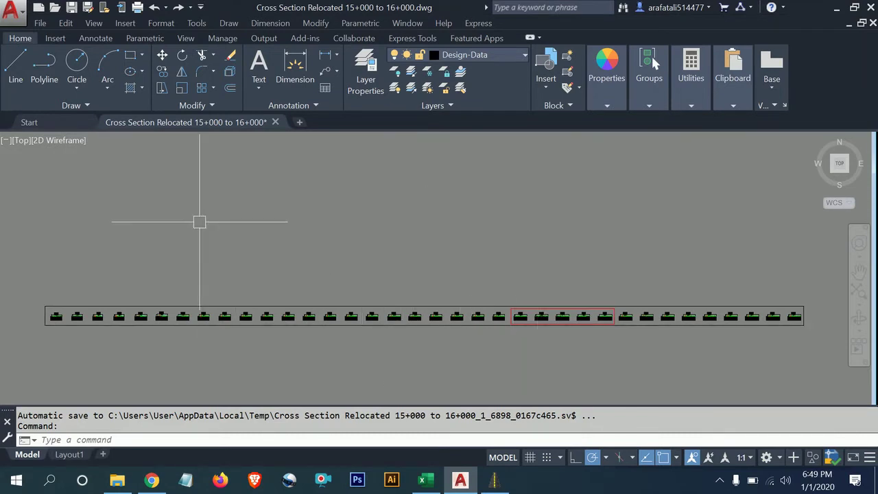
Lower the cross-section row in the view and bring up the CadTools toolbox.
middle_click_drag(364, 204, 369, 259)
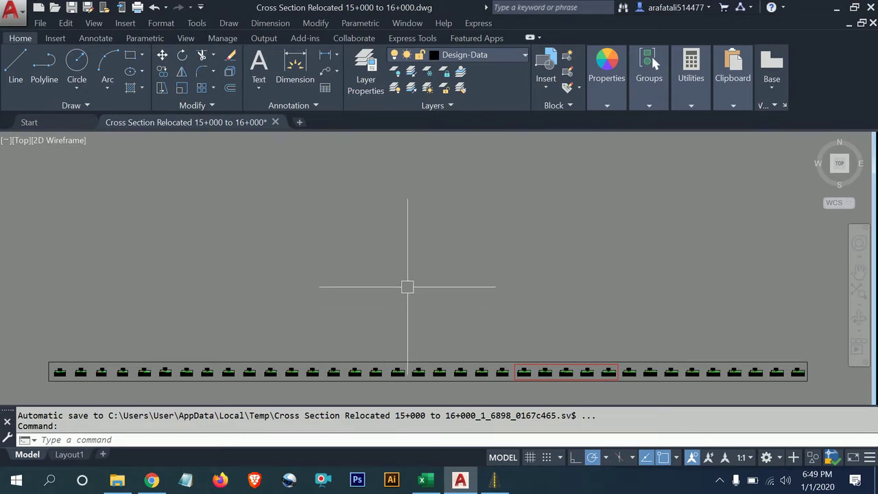
left_click(503, 478)
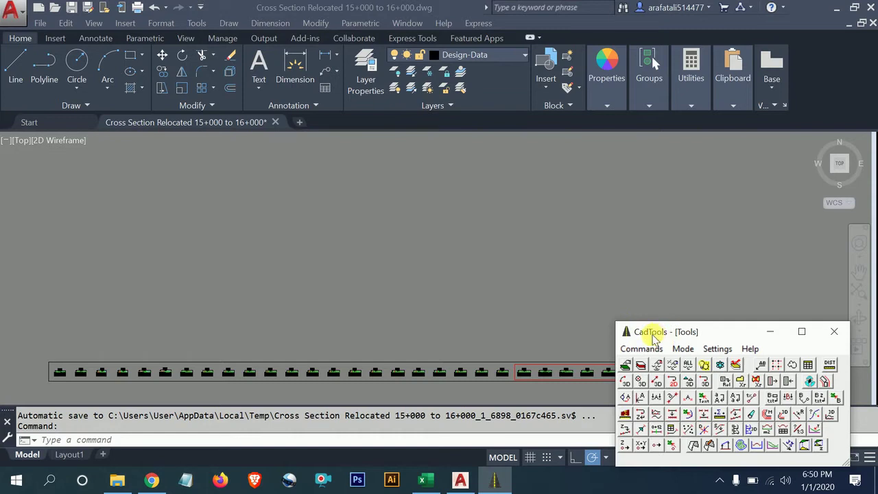
left_click(644, 349)
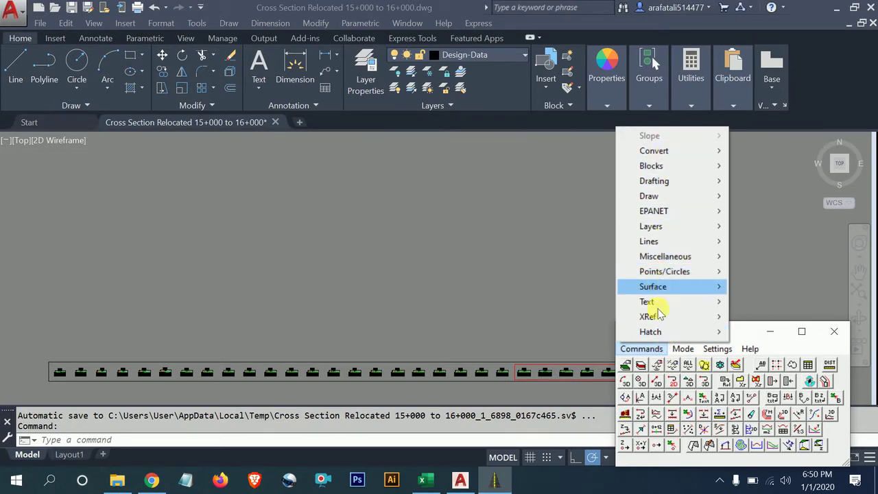
left_click(707, 363)
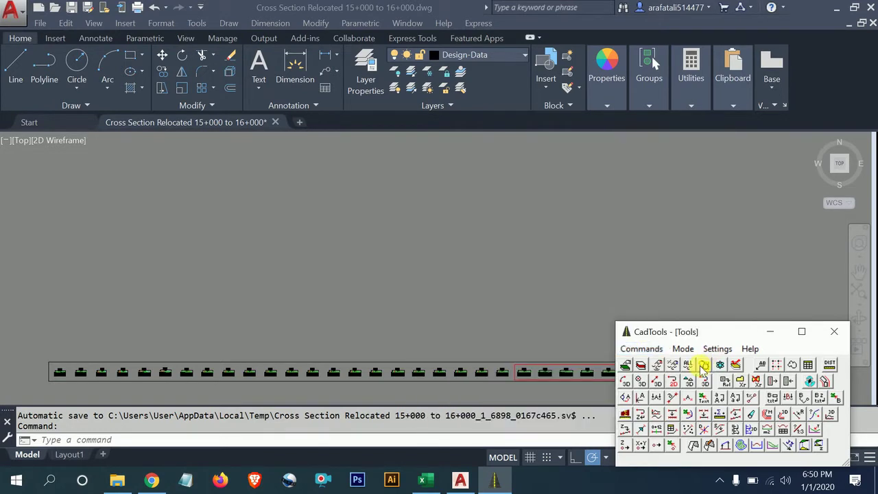
left_click(652, 349)
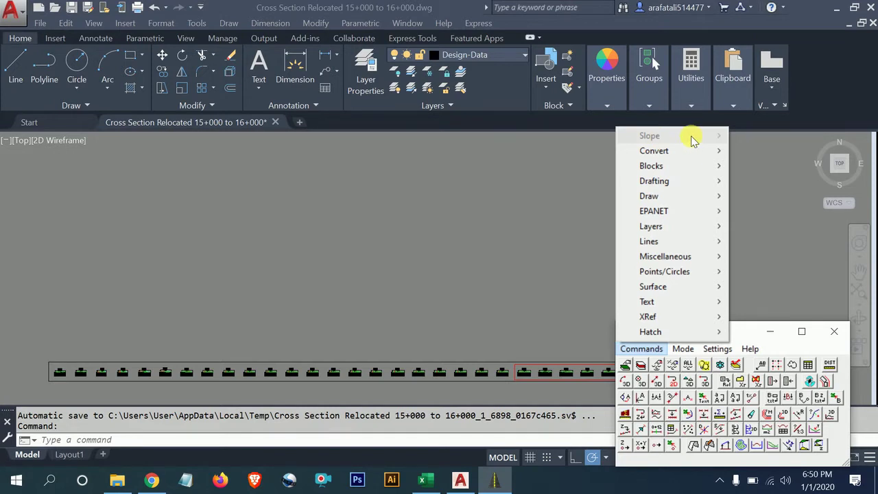
left_click(747, 332)
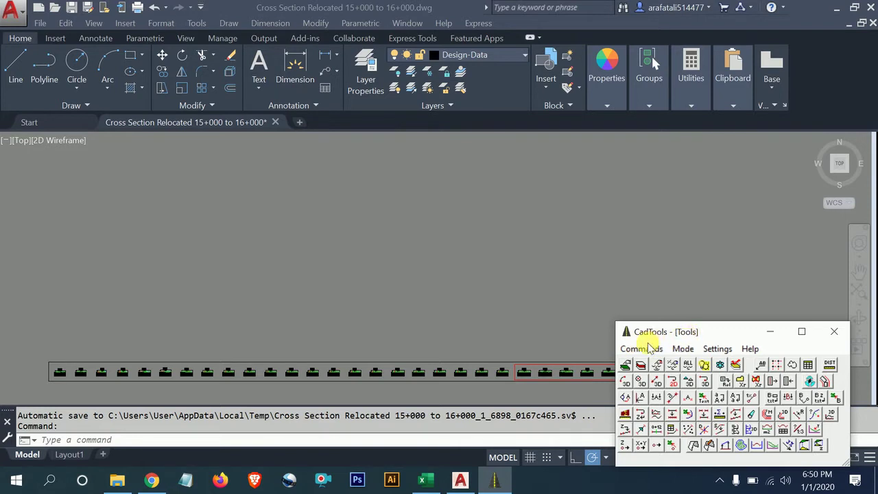
left_click(648, 348)
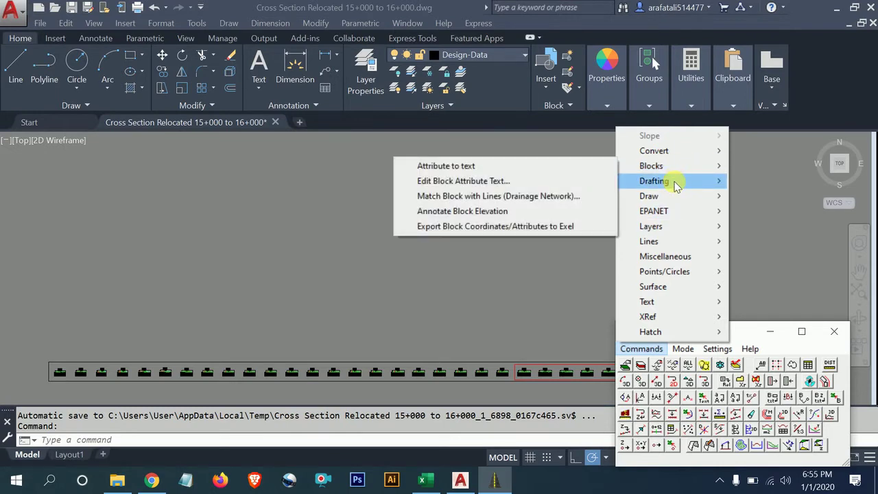
mouse_move(654, 181)
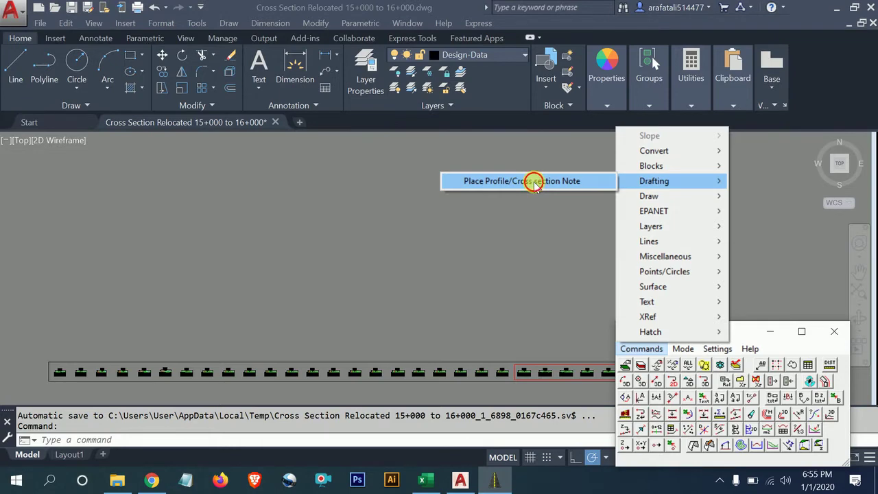
Open Place Profile/Cross-Section Note and review elevation height, rotation, prefix and suffix.
left_click(536, 181)
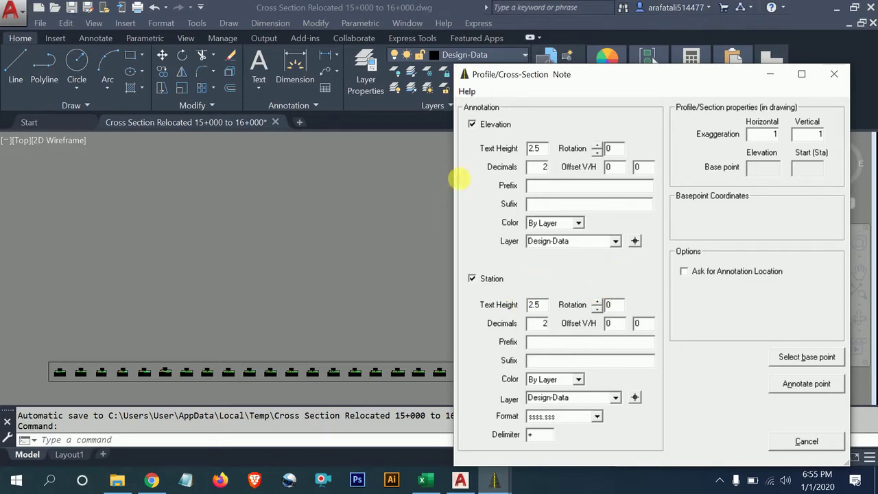
double_click(535, 149)
double_click(607, 149)
left_click(610, 148)
left_click(536, 190)
left_click(528, 204)
Keep the elevation label colour By Layer and the layer Design-Data.
left_click(561, 225)
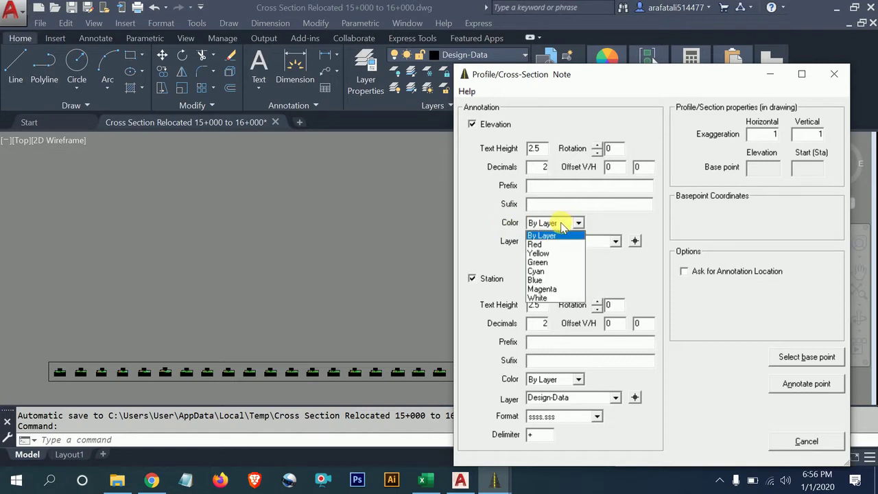
left_click(563, 226)
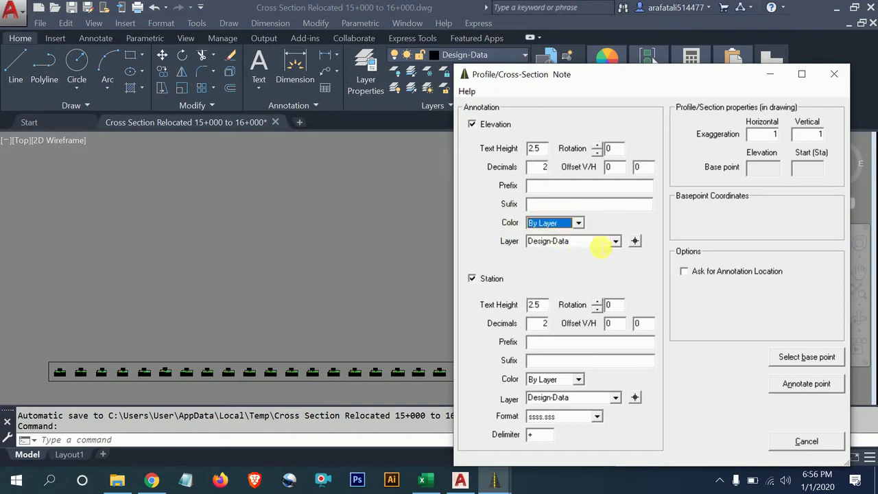
left_click(617, 243)
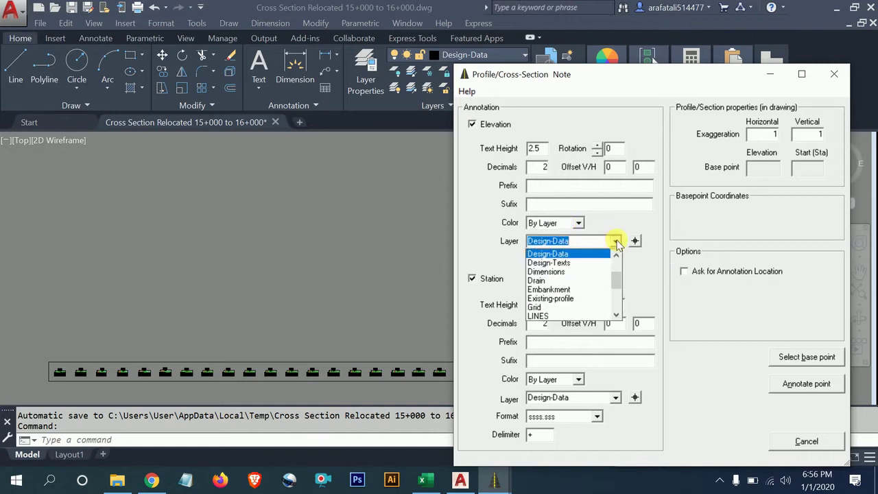
left_click(618, 244)
left_click(618, 244)
left_click(618, 243)
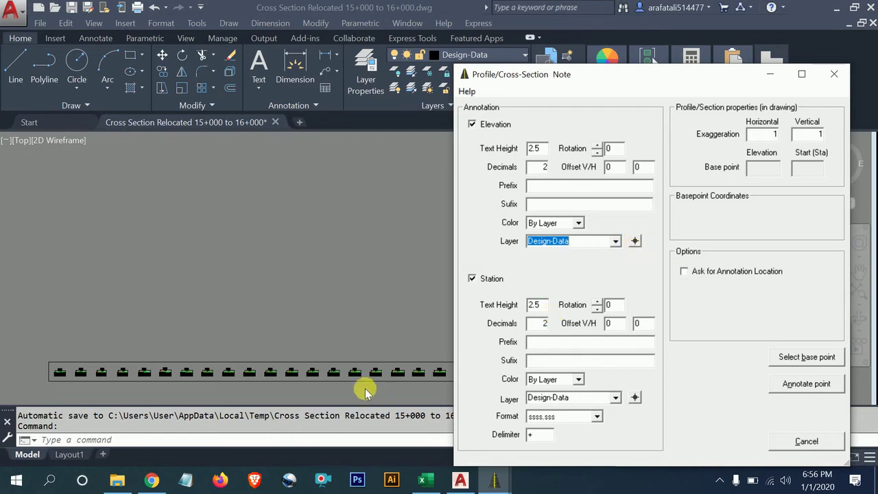
Take the label layer from the green Existing-profile line, then cancel the note dialog.
left_click(635, 240)
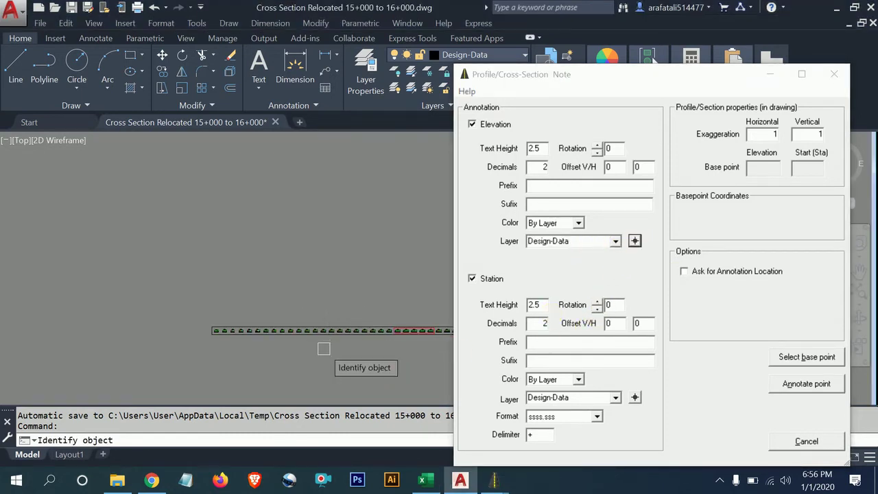
scroll(346, 309, "up", 2)
scroll(359, 279, "up", 3)
scroll(358, 262, "up", 2)
scroll(322, 264, "up", 3)
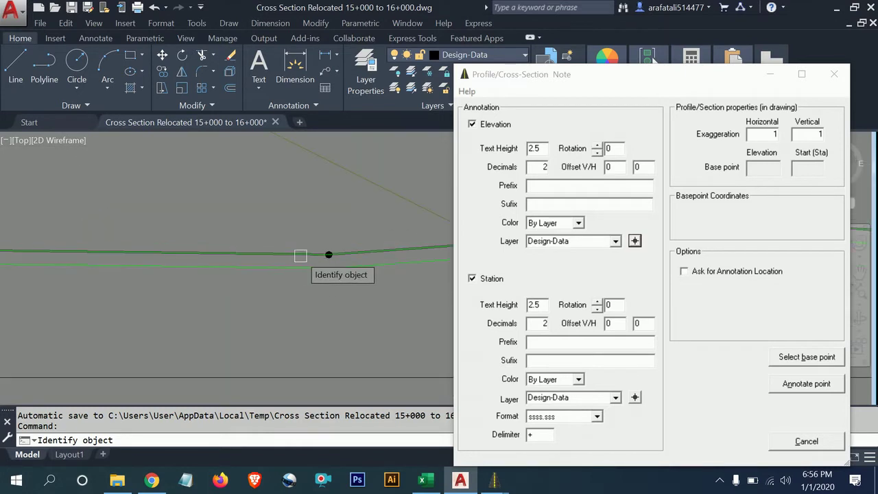
left_click(292, 254)
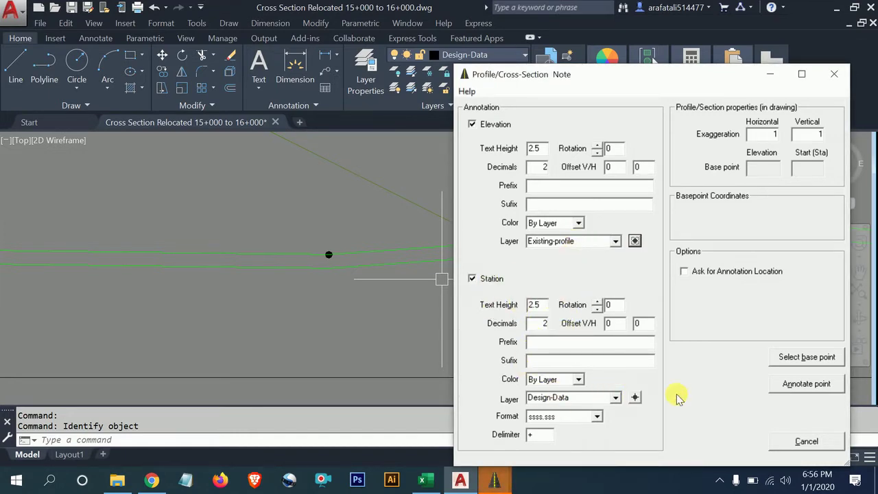
left_click(800, 441)
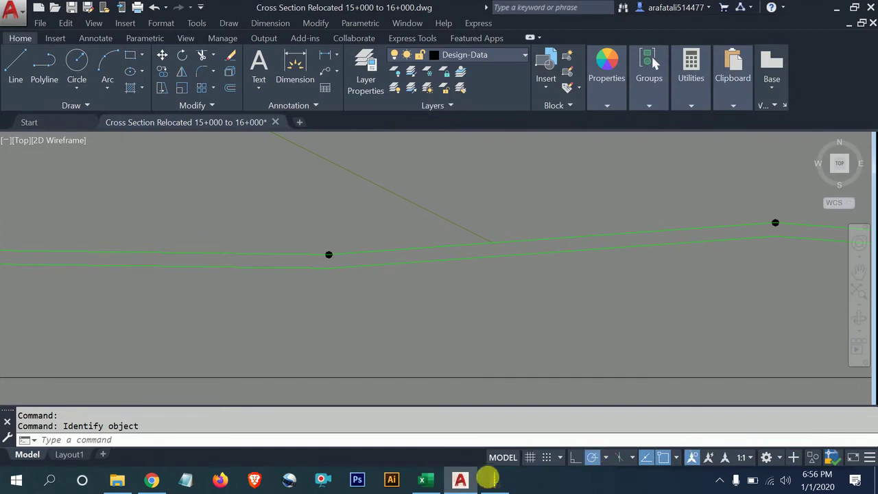
left_click(495, 479)
Launch CadTools Draw > MText with Leader and zoom out to the quantity table.
left_click(648, 350)
mouse_move(658, 197)
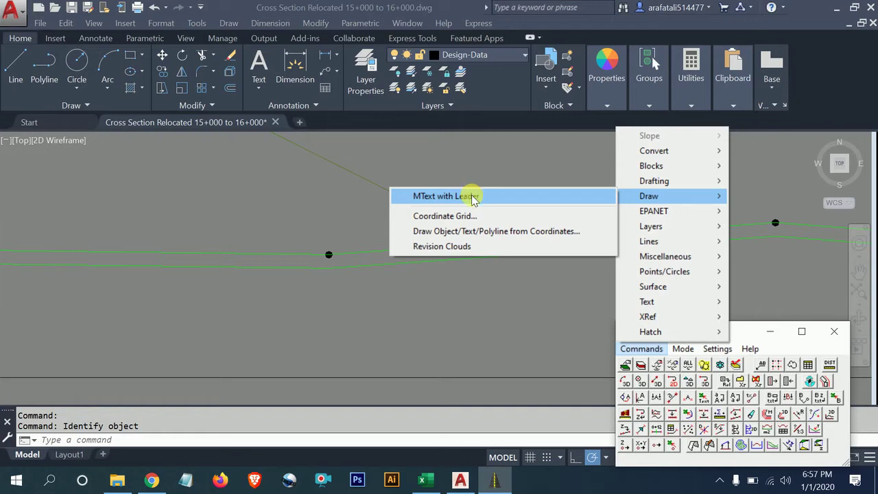
left_click(473, 198)
scroll(480, 257, "down", 3)
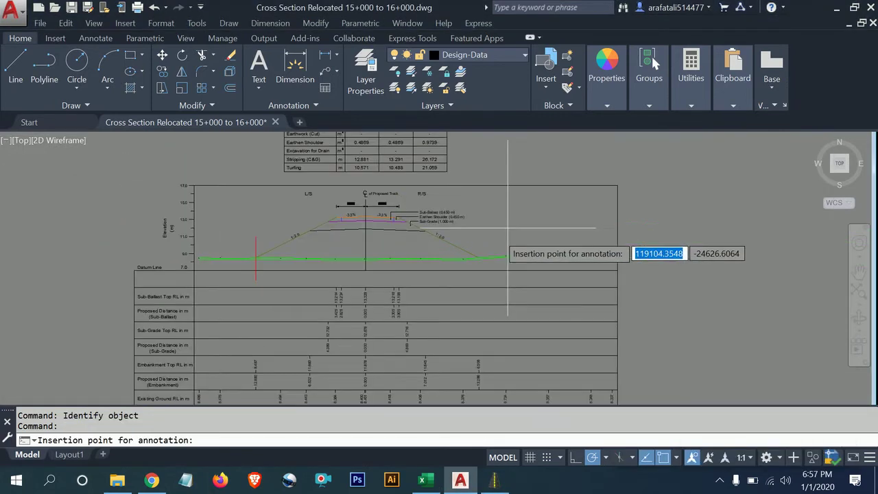
Place the note beside the profile with the default arrow style and five lines.
left_click(666, 244)
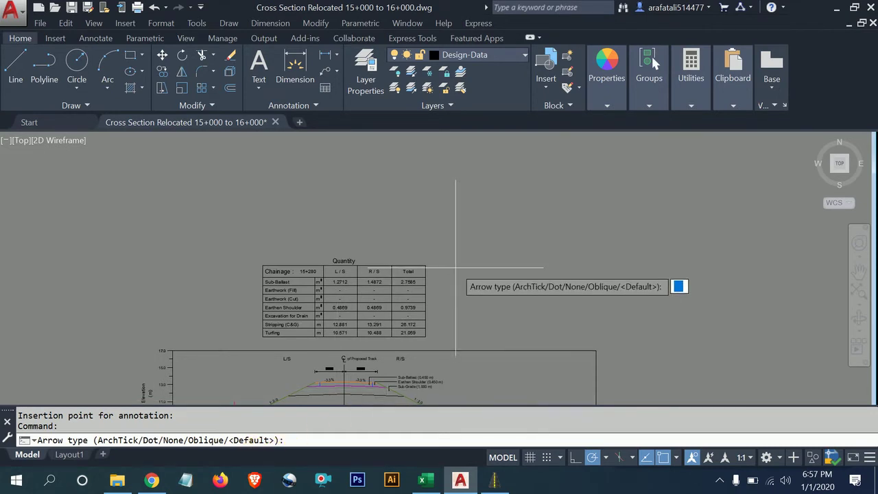
type("d")
key("Return")
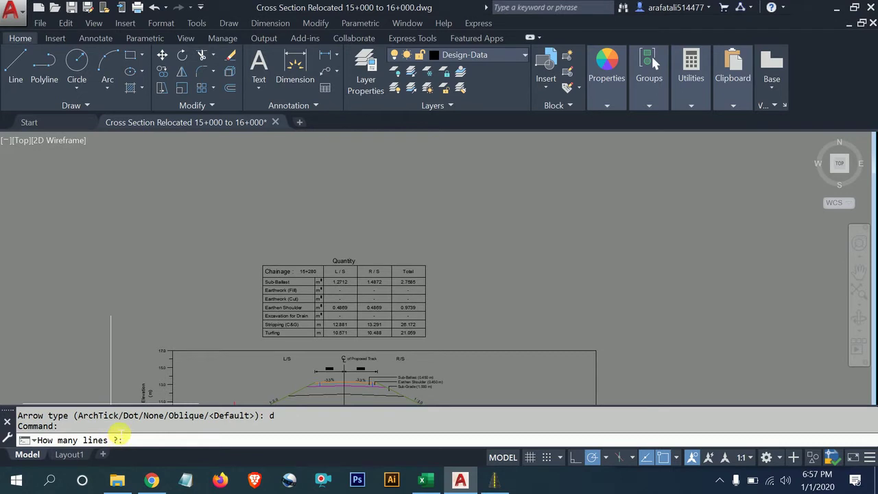
type("5")
key("Return")
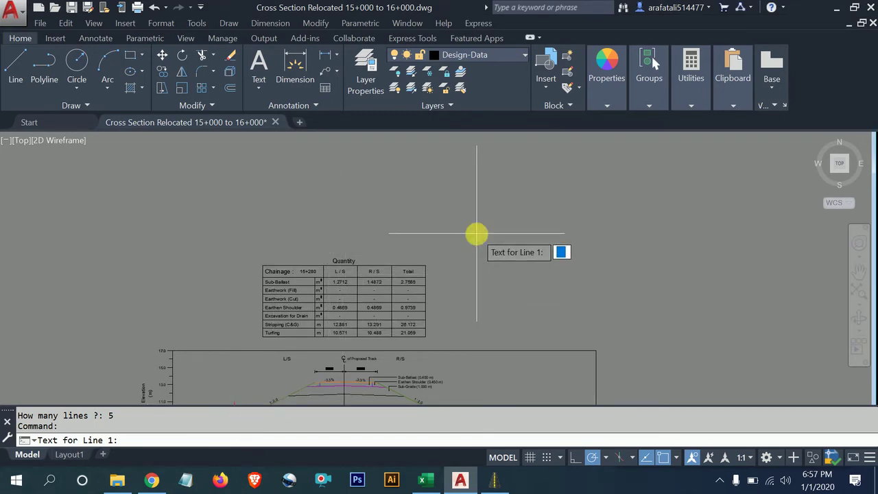
Enter the lines AutoCAD, Magic, Youtube, Video, Cad Tools and finish without a leader arrow.
type("AutoC")
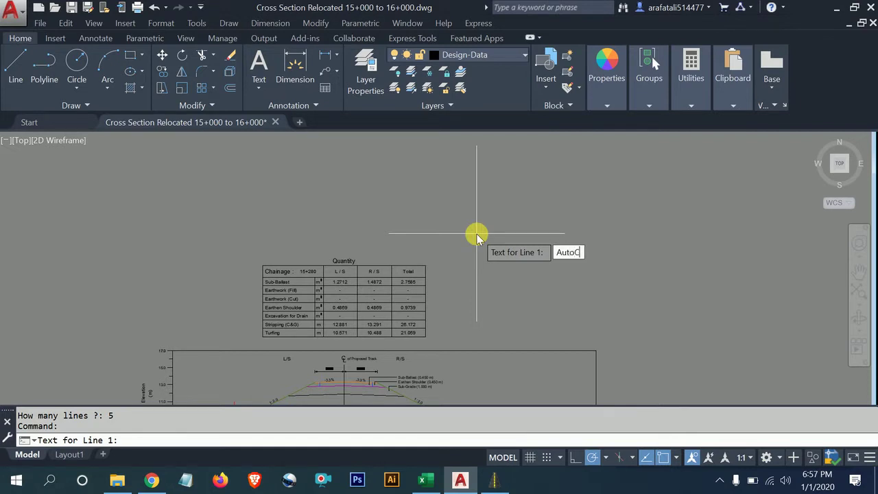
type("AD")
key("Return")
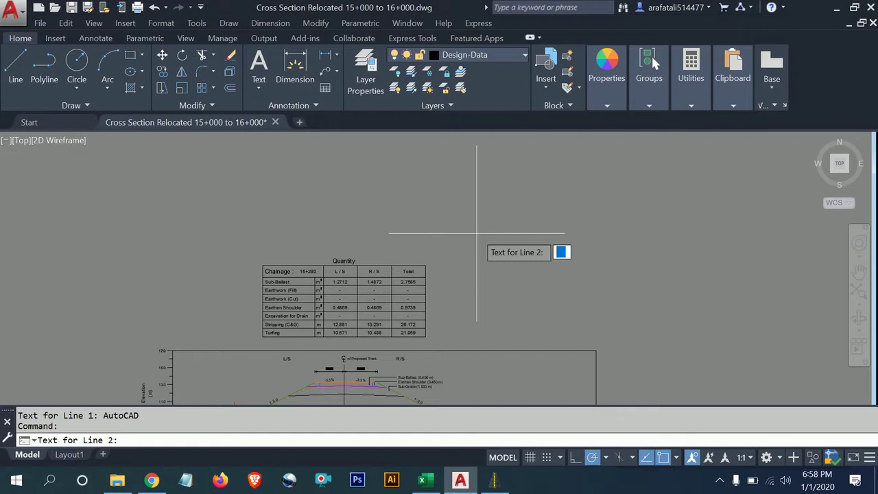
type("Magi")
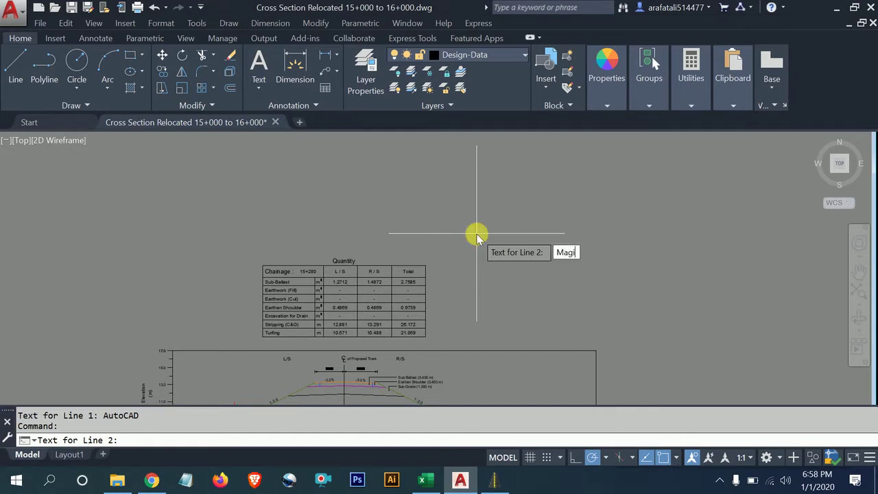
type("c")
key("Return")
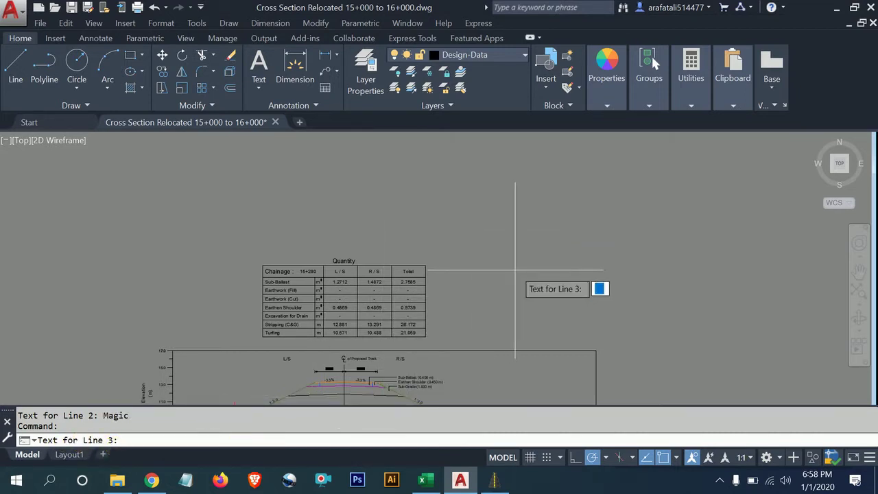
type("Y")
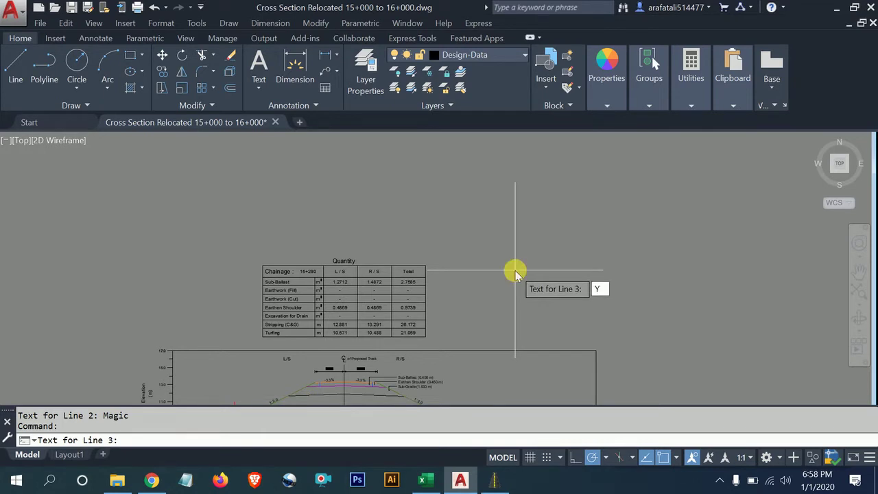
type("outub")
type("e")
key("Return")
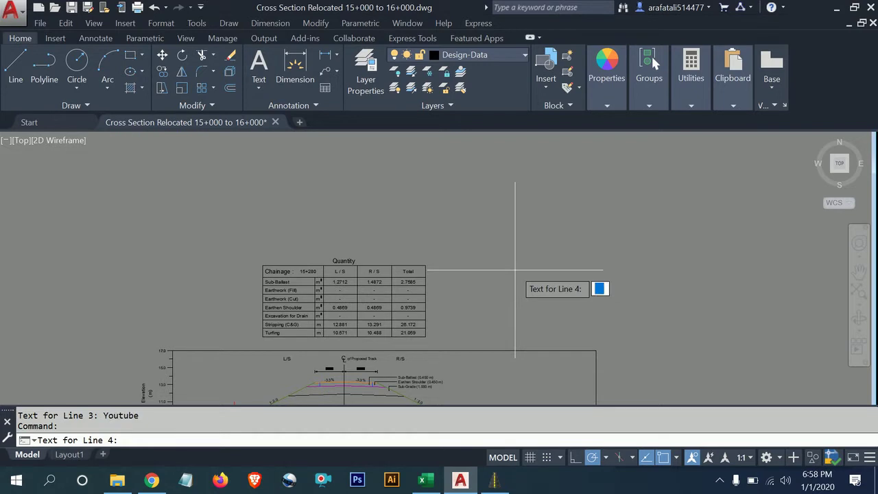
type("Vid")
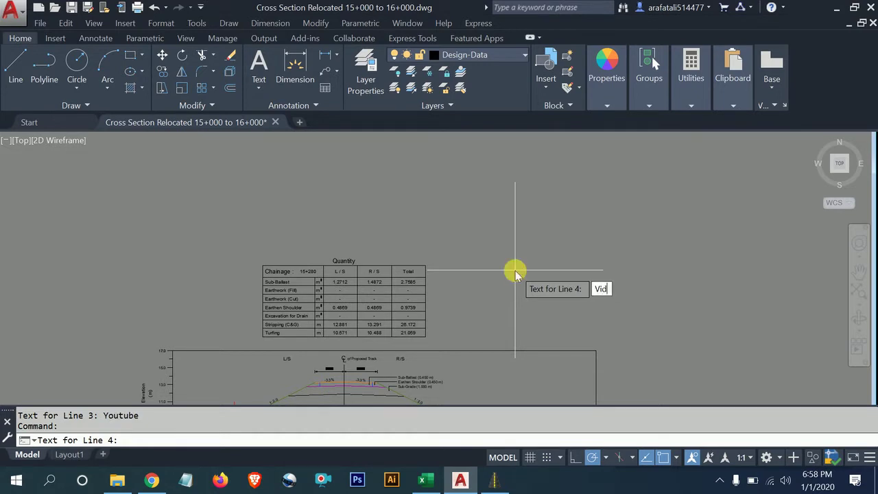
type("eo")
key("Return")
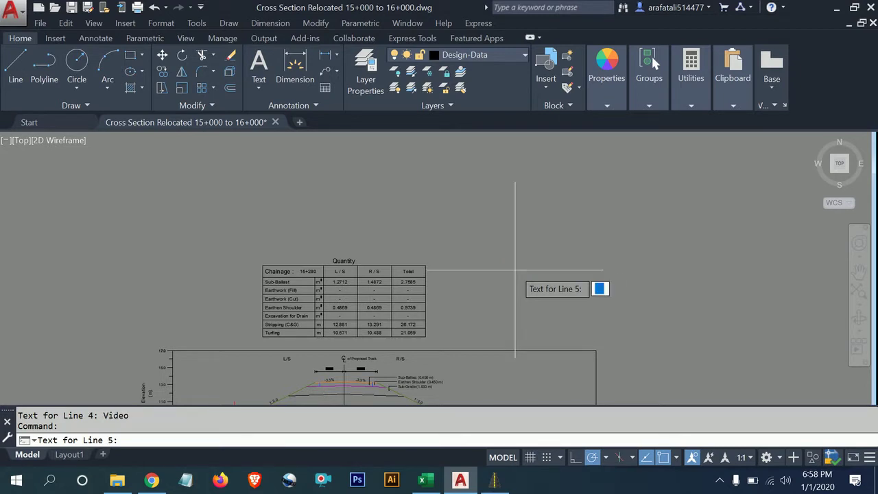
type("Cad Tools")
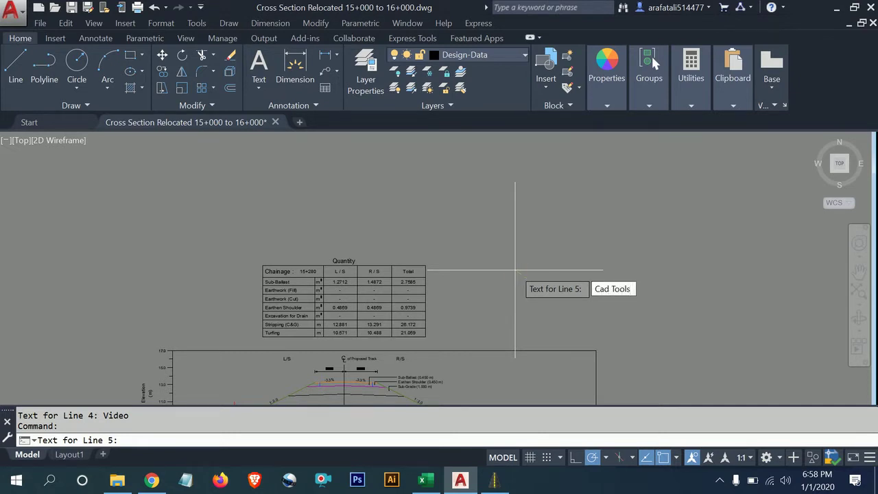
key("Return")
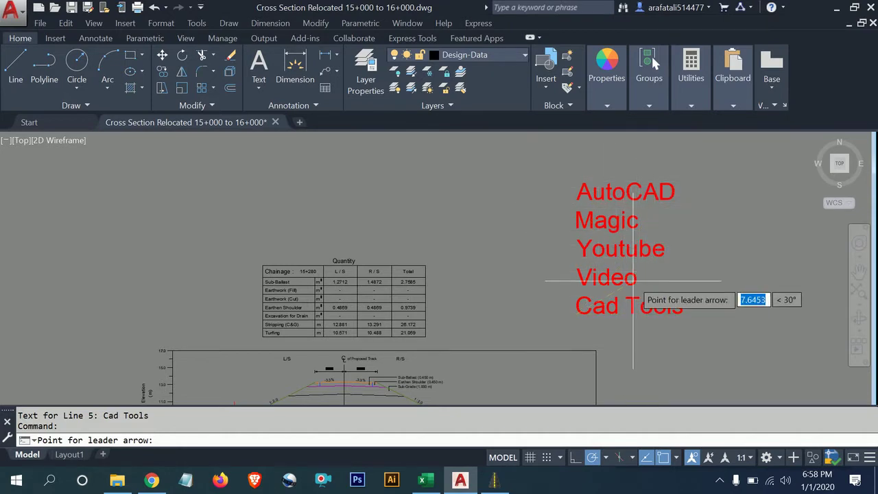
key("Return")
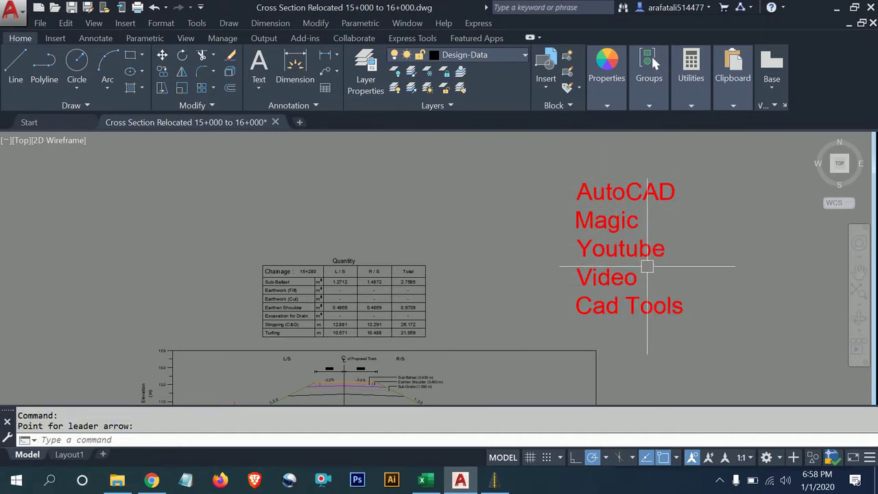
Inspect the new red note in the text editor and close it unchanged.
middle_click_drag(677, 268, 591, 292)
double_click(543, 248)
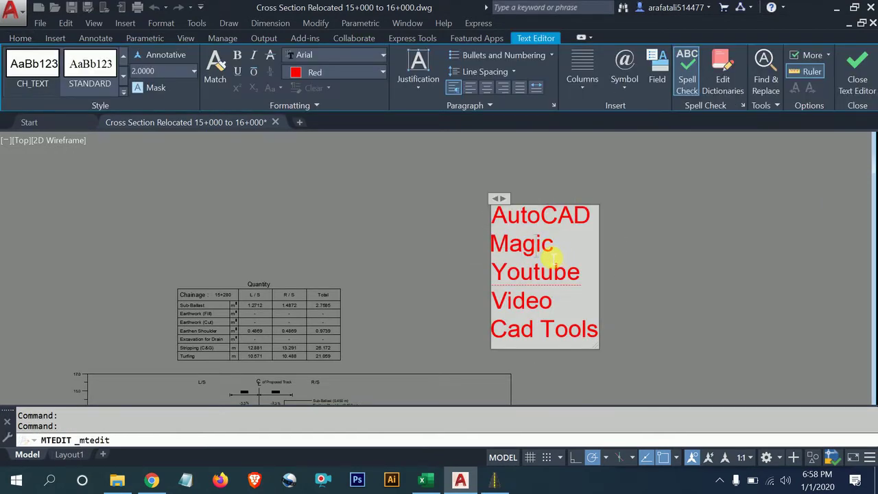
left_click(670, 243)
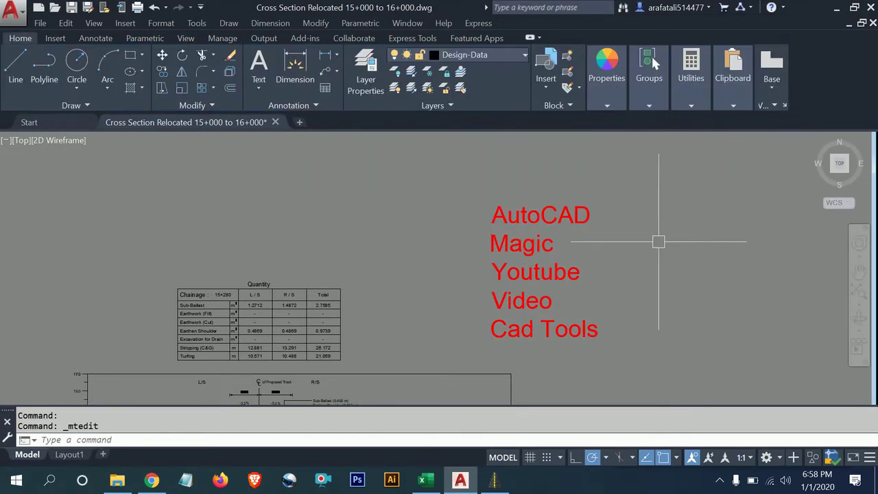
key("Escape")
key("Escape")
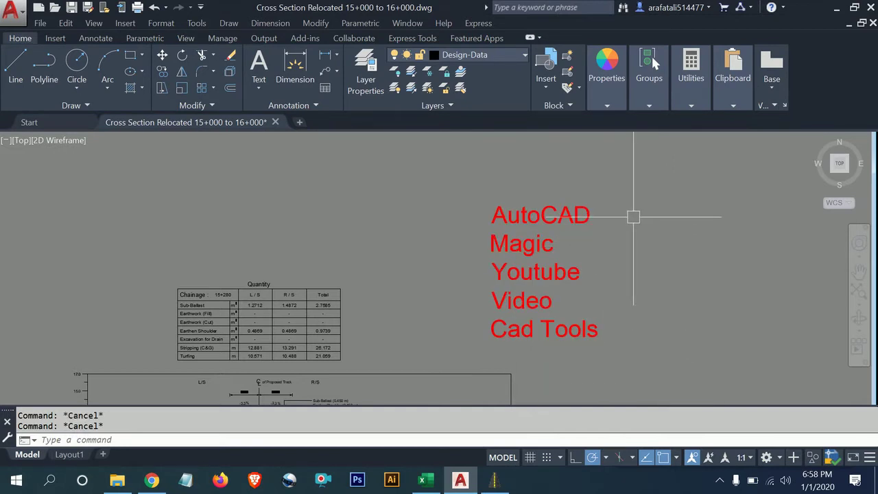
middle_click_drag(634, 216, 402, 221)
Write an MT text box reading AutoCAD, Magic, Youtube, Vodeo, Cad Tools on separate lines.
type("mt")
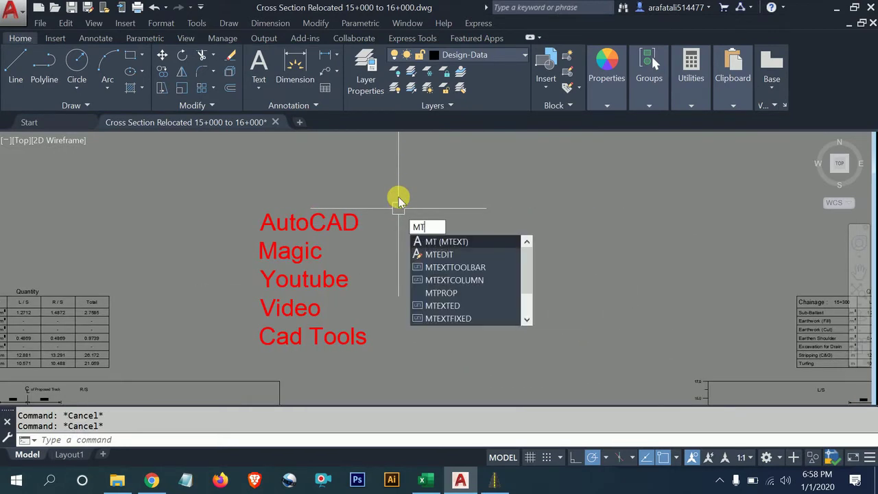
key("Return")
left_click(470, 174)
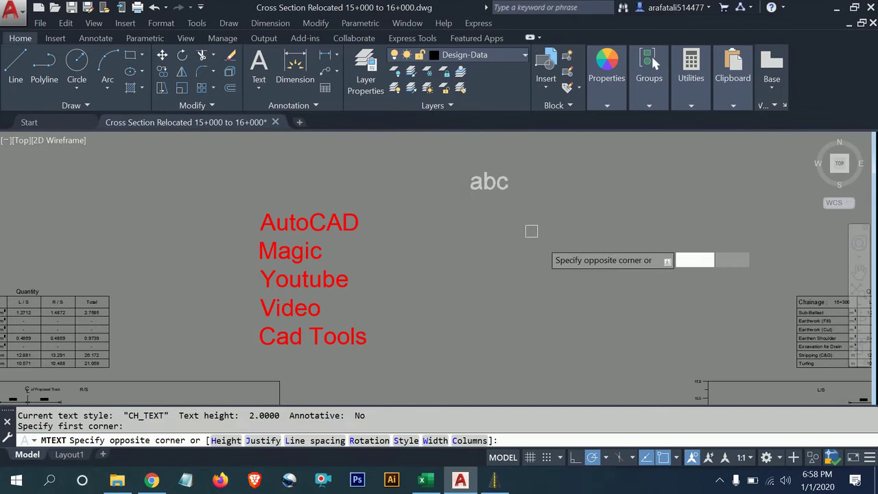
left_click(629, 341)
type("AutoCAD")
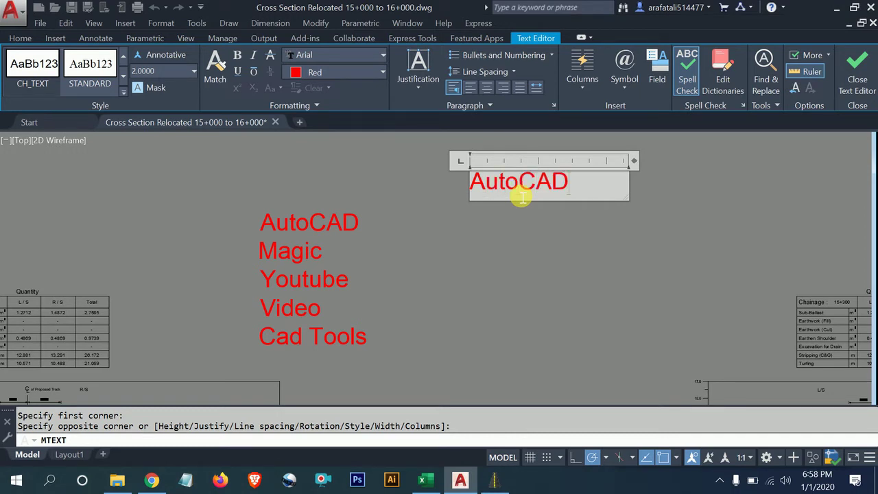
key("Return")
type("Magic")
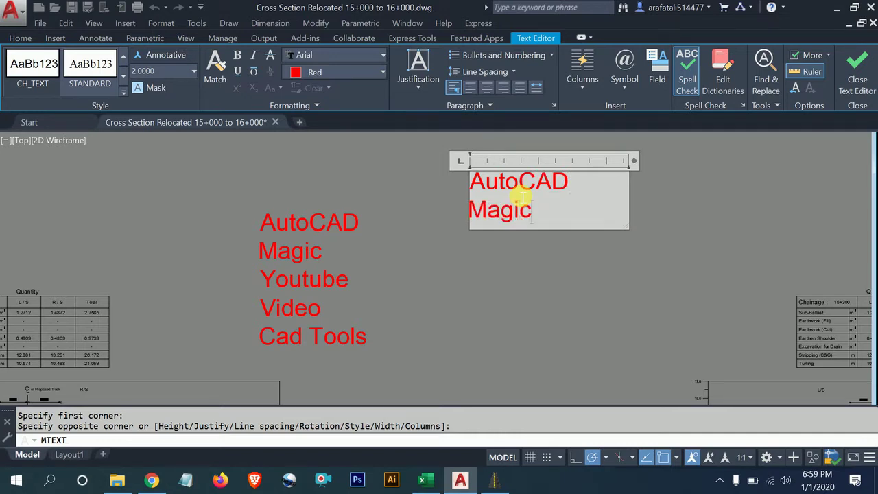
key("Return")
type("Youtube")
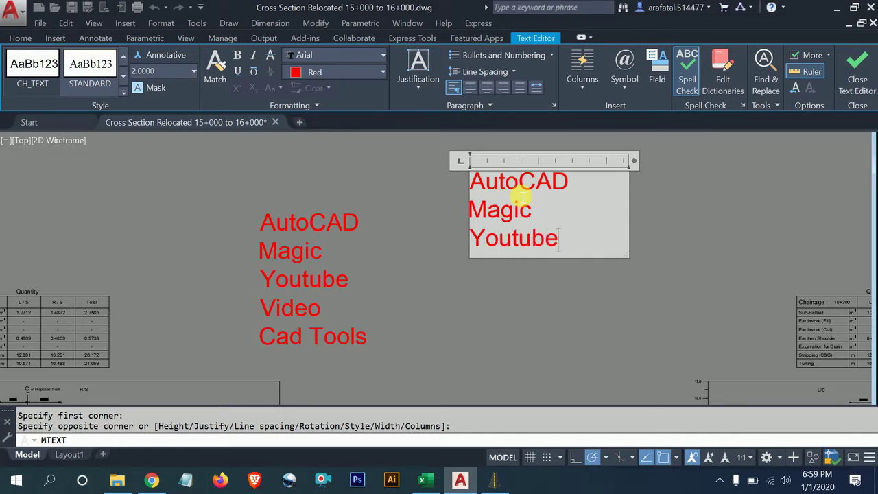
key("Return")
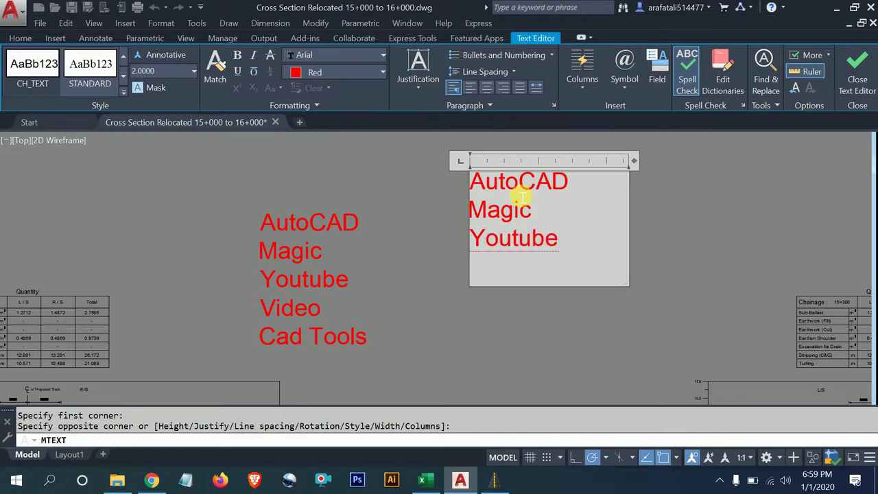
type("Vodeo")
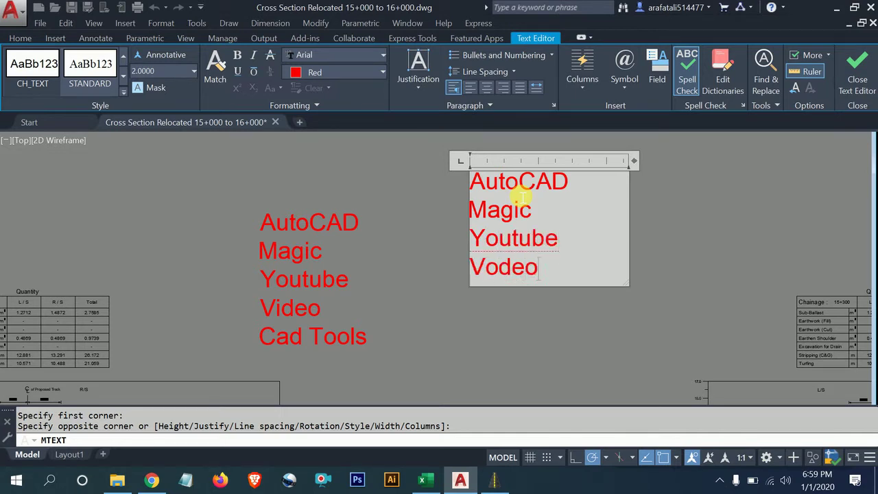
key("Return")
type("Cad Tools")
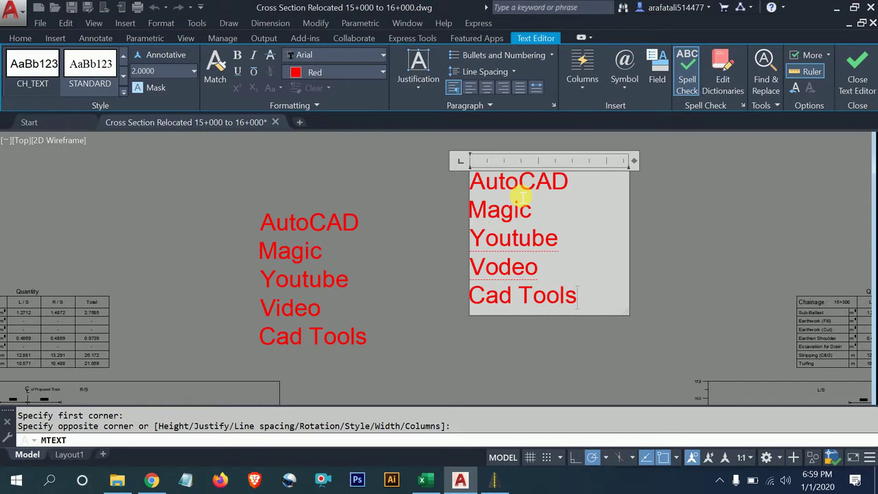
key("Return")
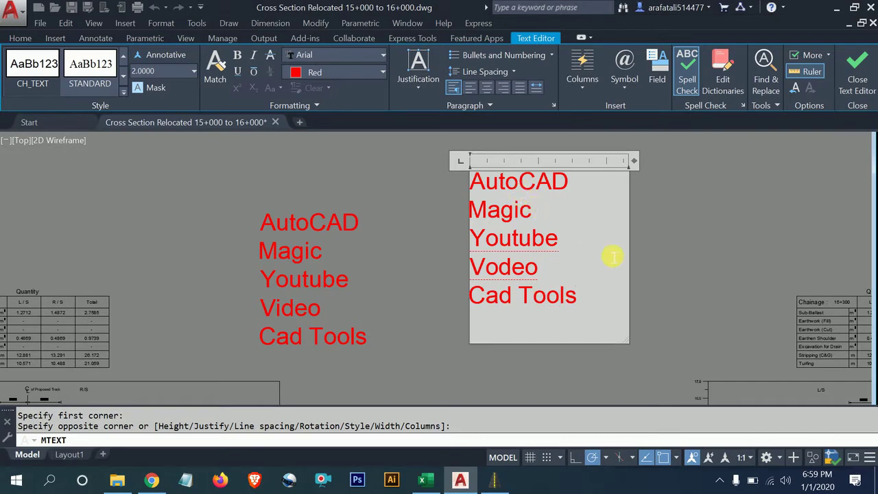
left_click(671, 225)
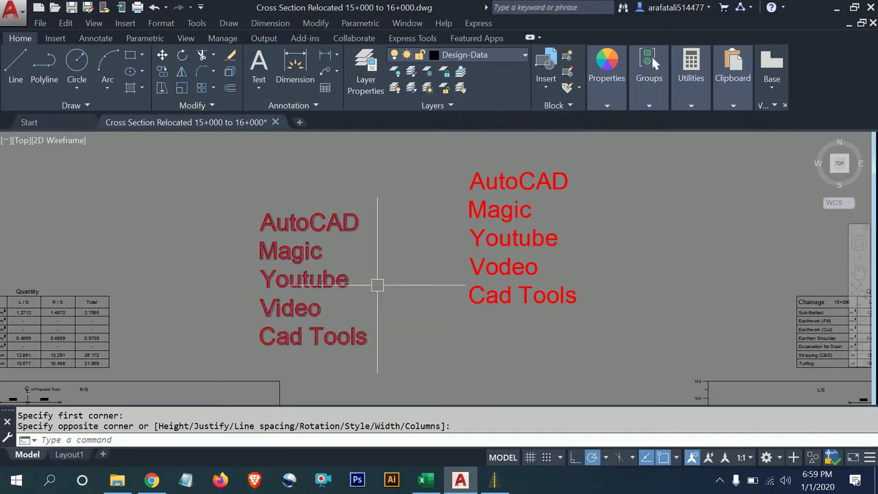
Clear the leftover prompts and open the CadTools command list.
left_click(495, 479)
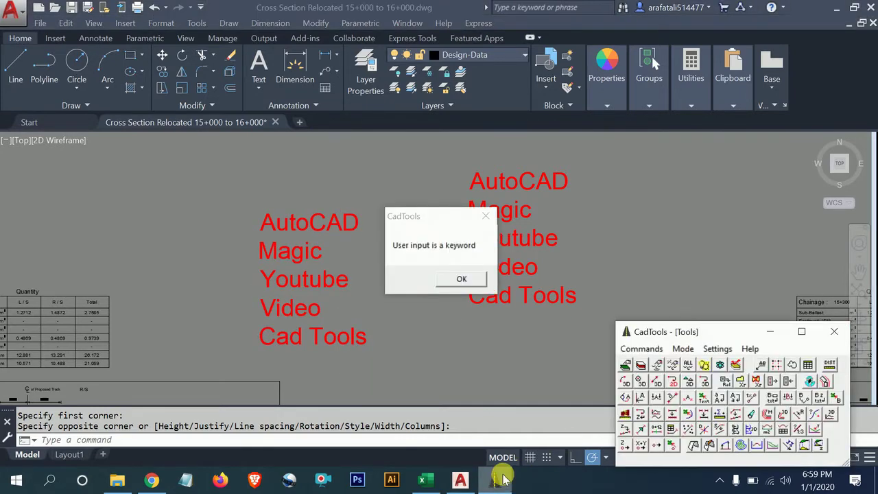
left_click(436, 281)
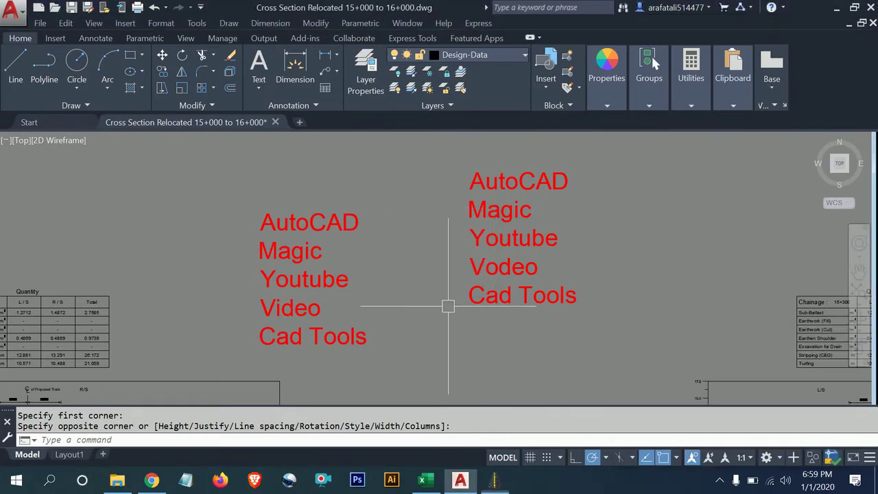
key("Escape")
key("Escape")
left_click(496, 480)
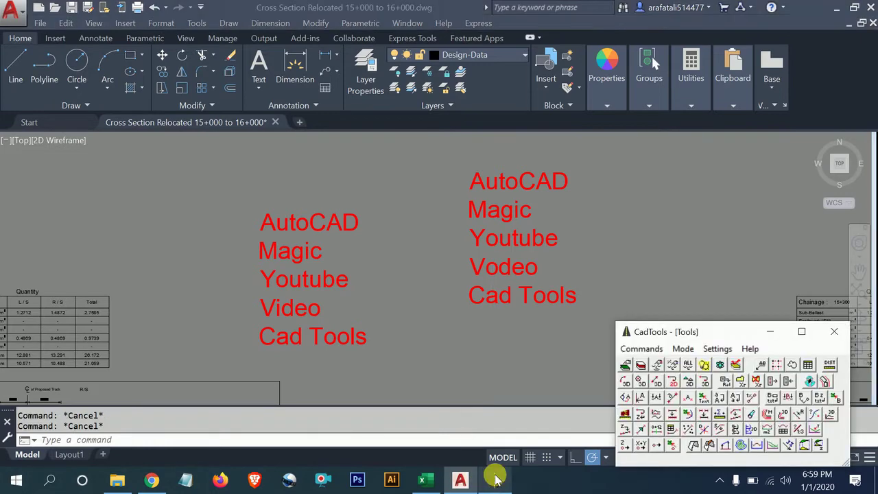
left_click(543, 233)
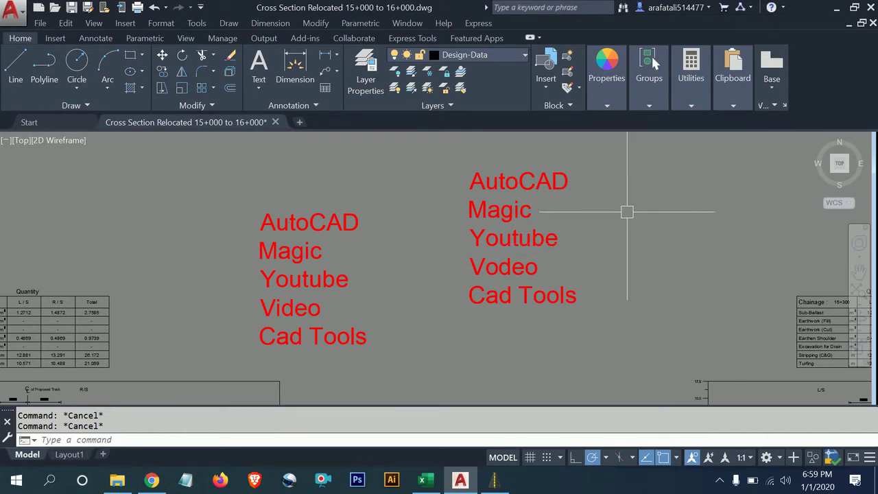
left_click(627, 211)
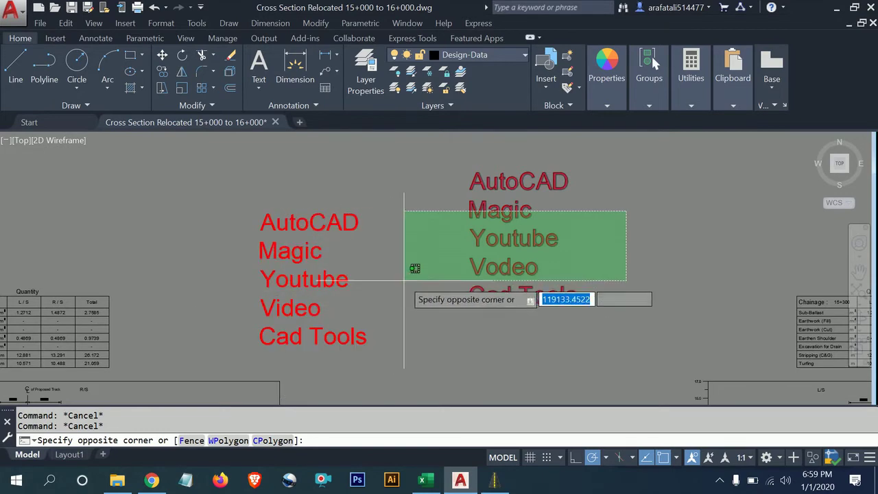
key("Escape")
left_click(495, 481)
left_click(642, 348)
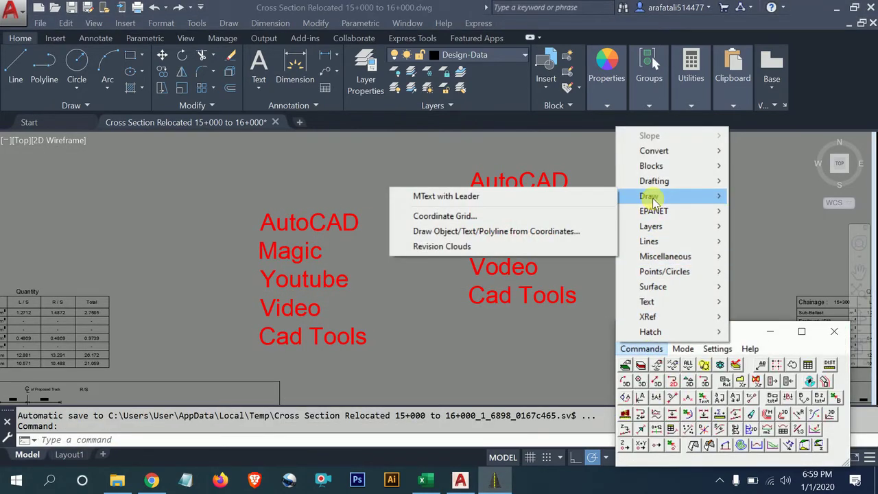
mouse_move(649, 196)
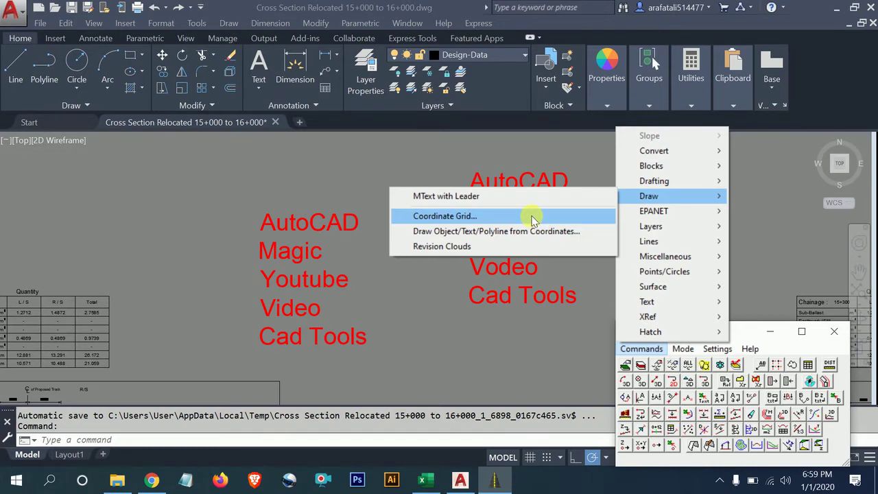
Open Coordinate Grid settings, keep Geographical with 100 grid size, and annotate all columns and rows.
left_click(532, 217)
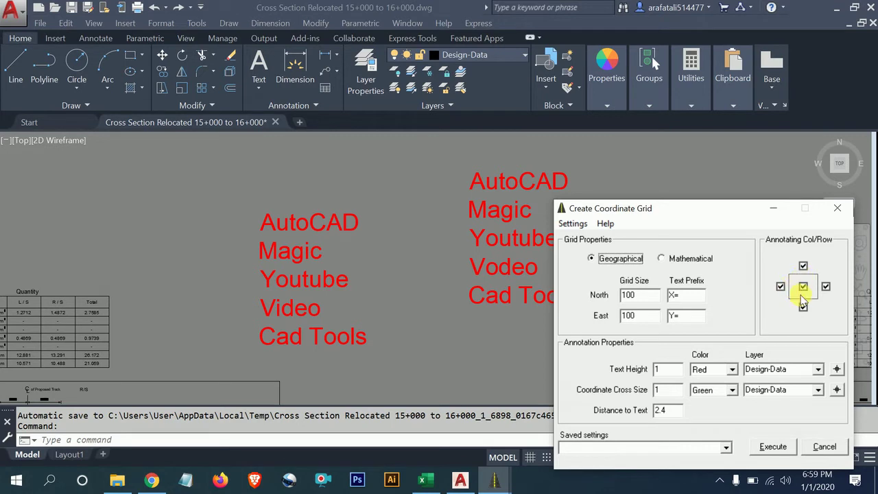
left_click(803, 287)
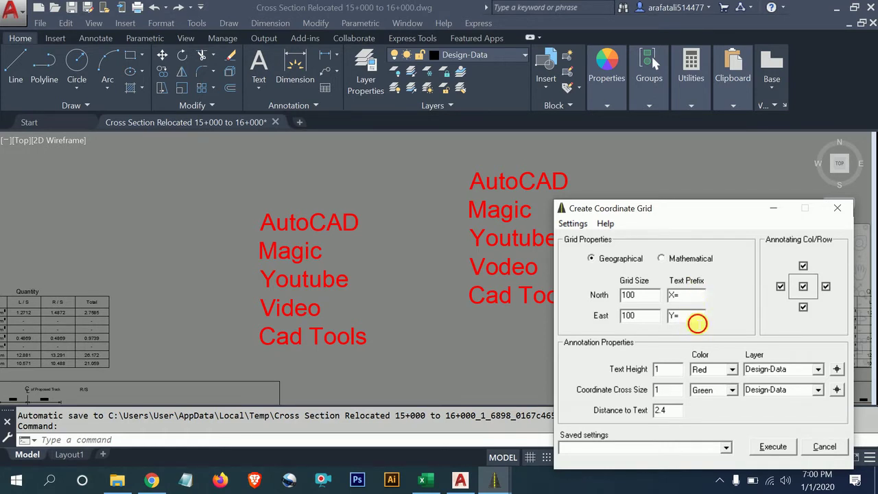
Create a trial coordinate grid by picking two corners of the grid area.
left_click(773, 447)
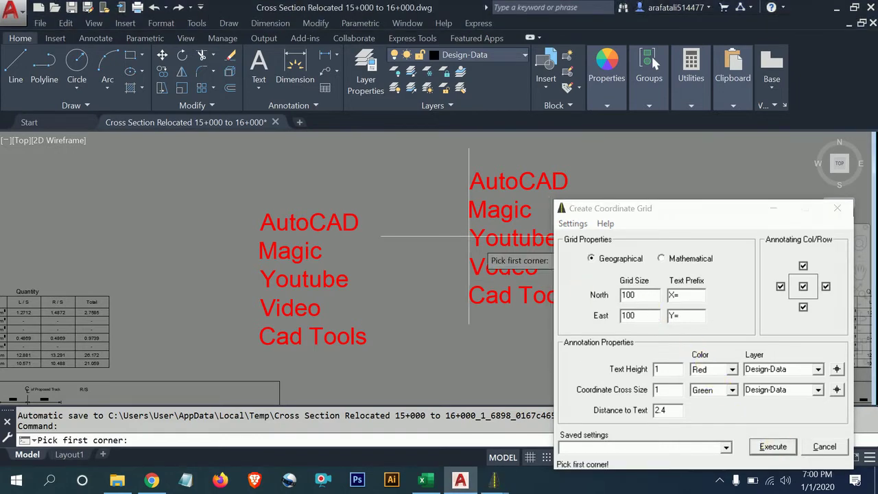
scroll(403, 272, "down", 3)
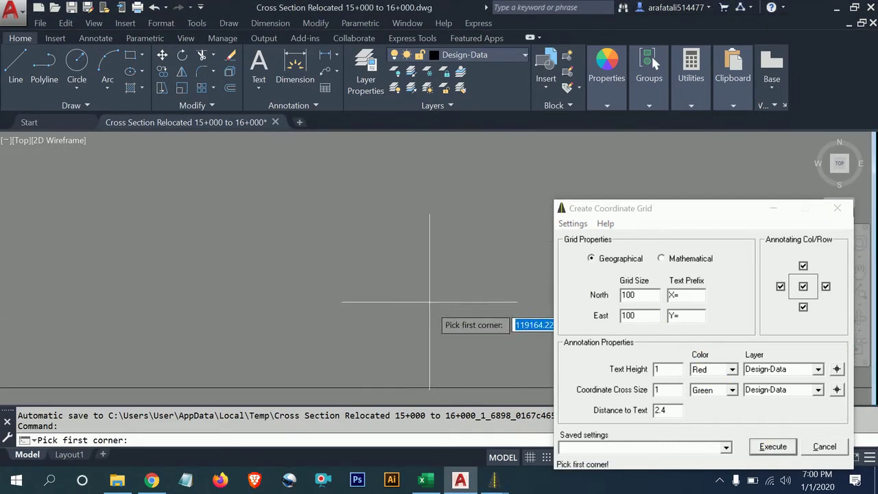
left_click(381, 248)
left_click(491, 326)
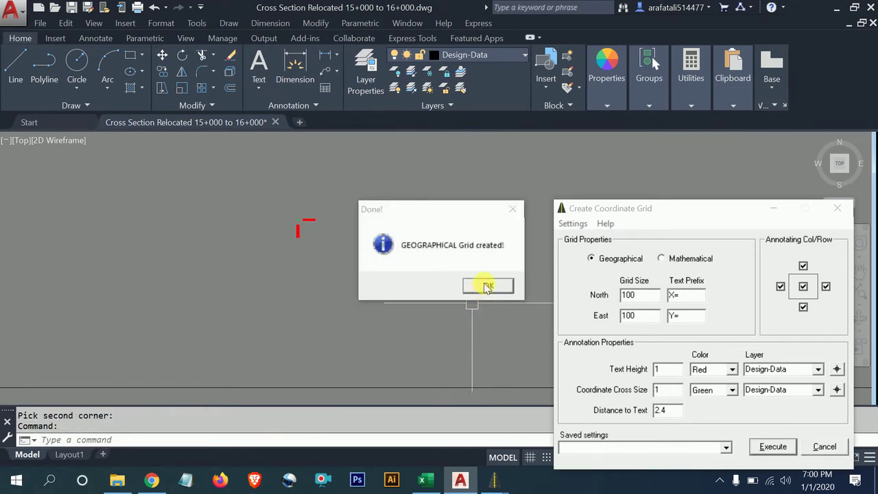
left_click(485, 286)
Zoom around the grid and make initial attempts at selecting the green coordinate cross.
scroll(304, 236, "up", 5)
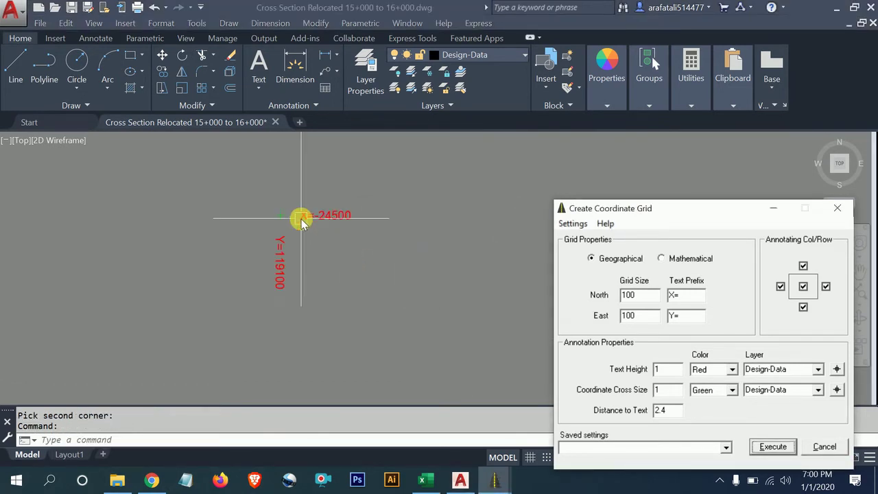
scroll(311, 233, "up", 4)
key("Escape")
key("Escape")
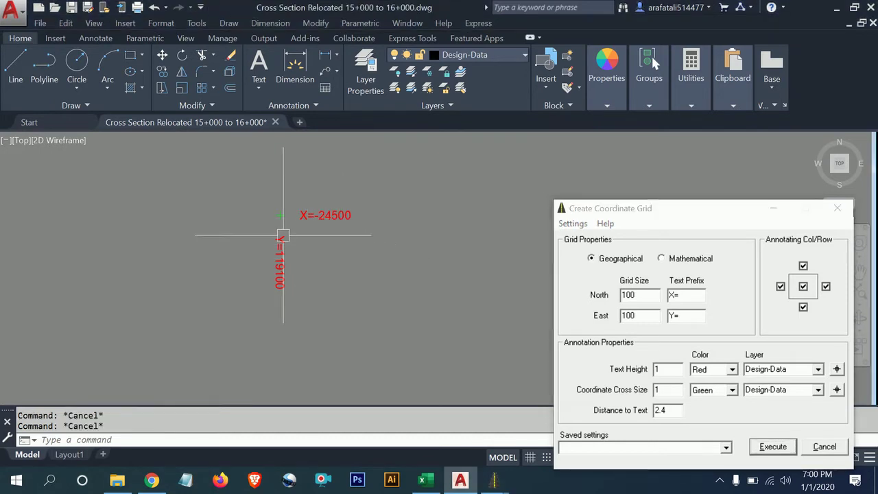
left_click(271, 166)
scroll(281, 185, "up", 2)
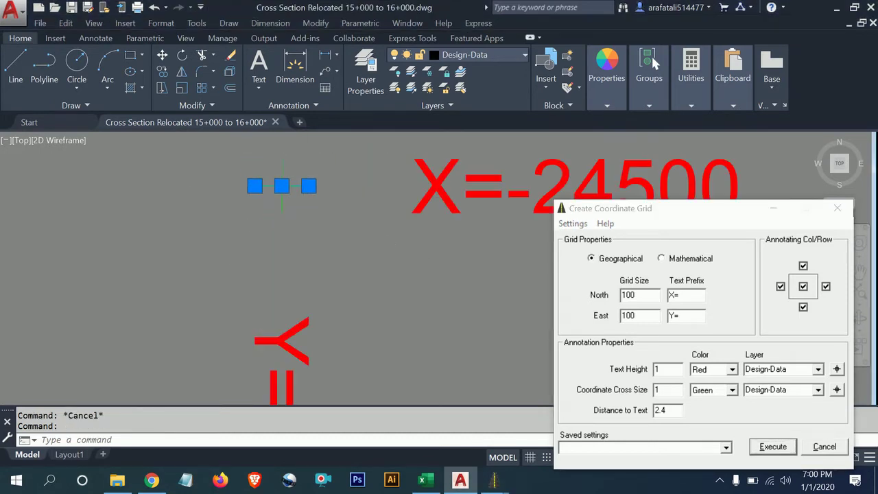
scroll(296, 165, "up", 4)
left_click(267, 249)
key("Escape")
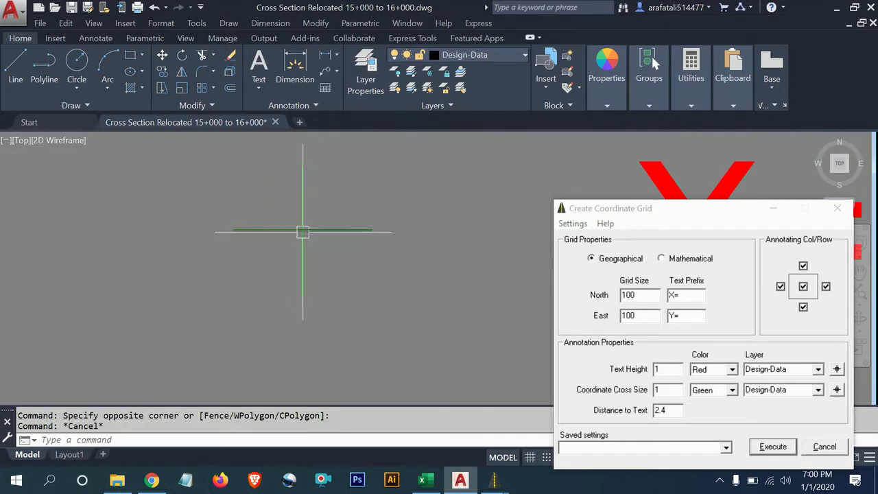
scroll(292, 238, "down", 2)
scroll(292, 238, "down", 2)
scroll(345, 236, "down", 2)
scroll(300, 251, "down", 2)
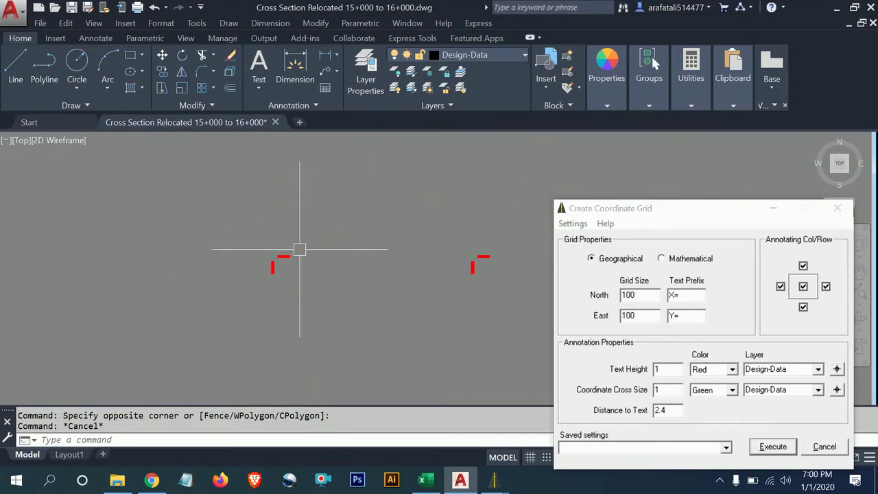
scroll(398, 242, "down", 2)
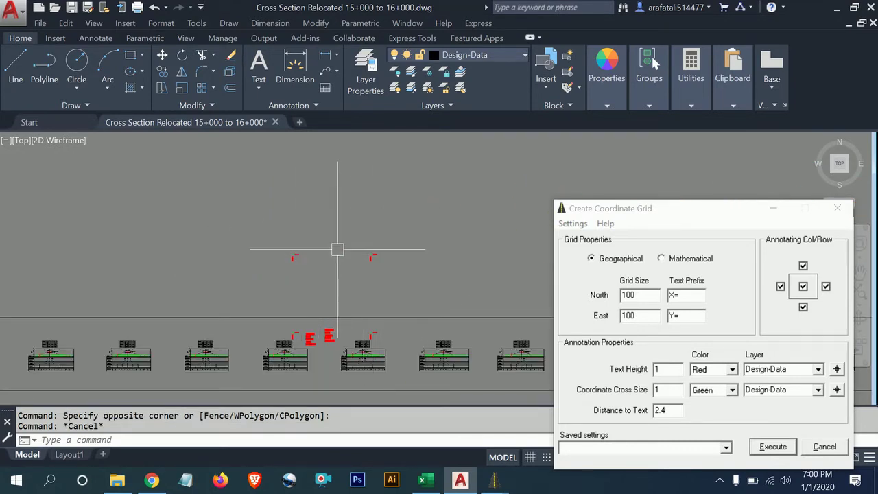
scroll(298, 336, "up", 3)
scroll(298, 336, "up", 2)
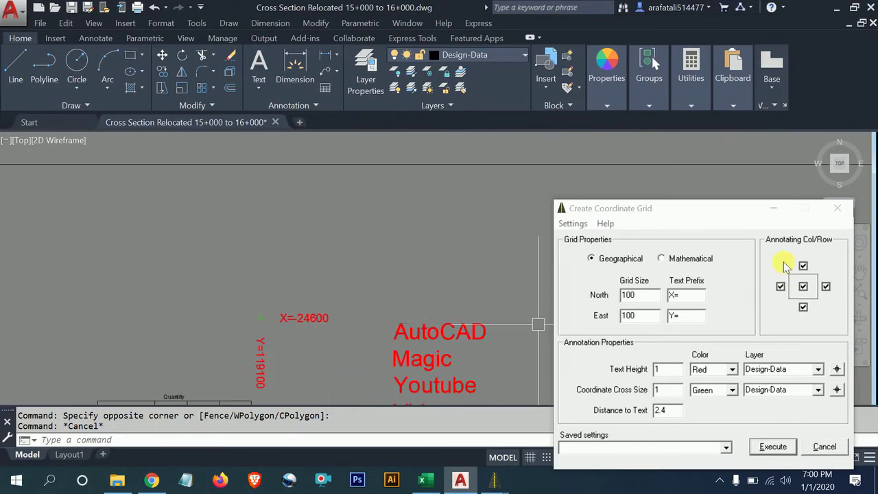
scroll(274, 310, "down", 3)
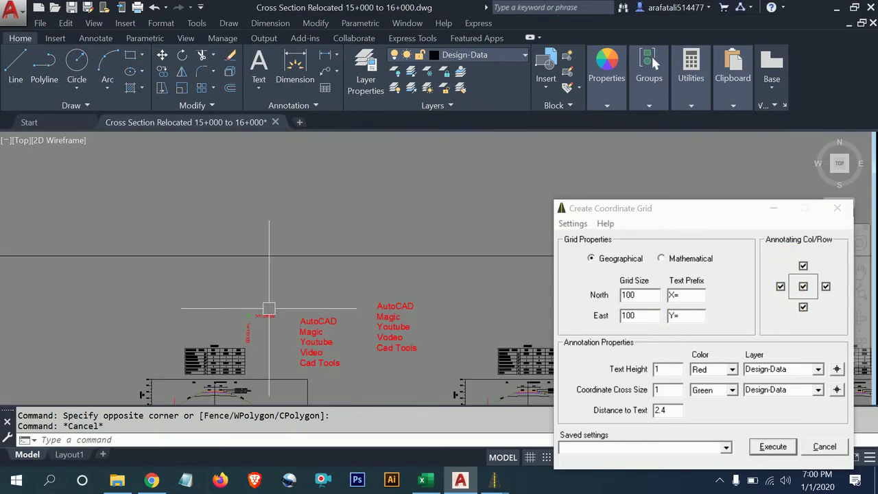
scroll(254, 316, "up", 2)
Crossing-select the coordinate crosses and X/Y labels, delete them, and cancel the grid dialog.
left_click(253, 316)
scroll(192, 323, "down", 3)
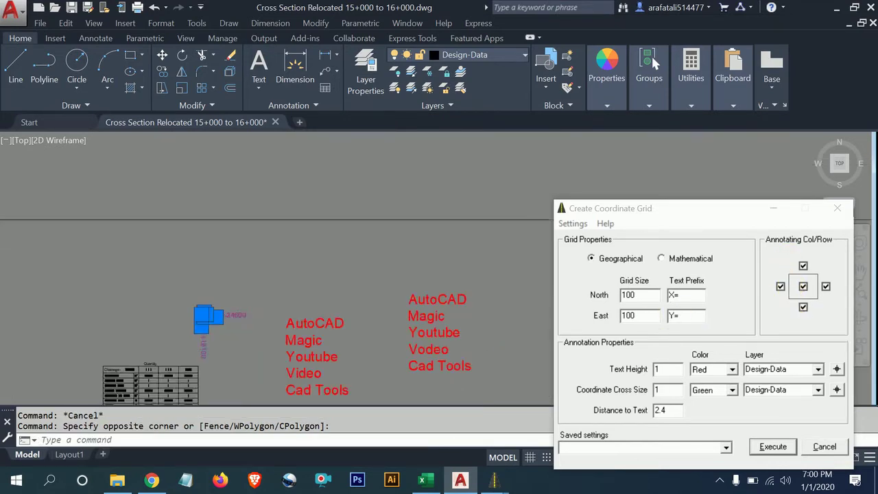
mouse_move(446, 302)
middle_mouse_down()
mouse_move(384, 297)
mouse_move(261, 253)
middle_mouse_up()
scroll(343, 302, "up", 3)
left_click(383, 275)
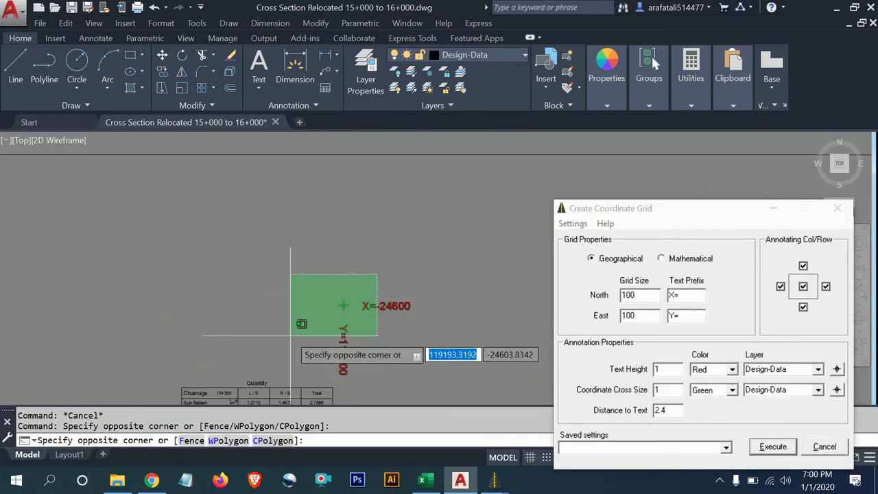
left_click(295, 333)
scroll(380, 313, "down", 4)
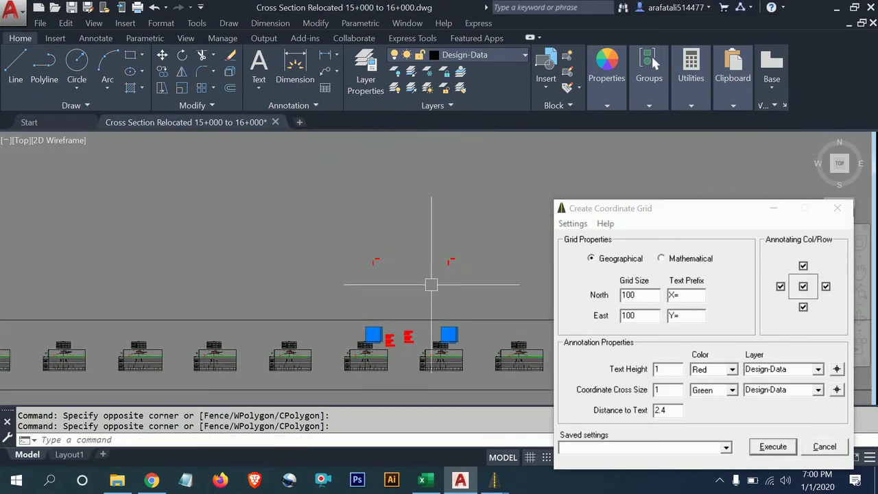
left_click(484, 241)
left_click(357, 264)
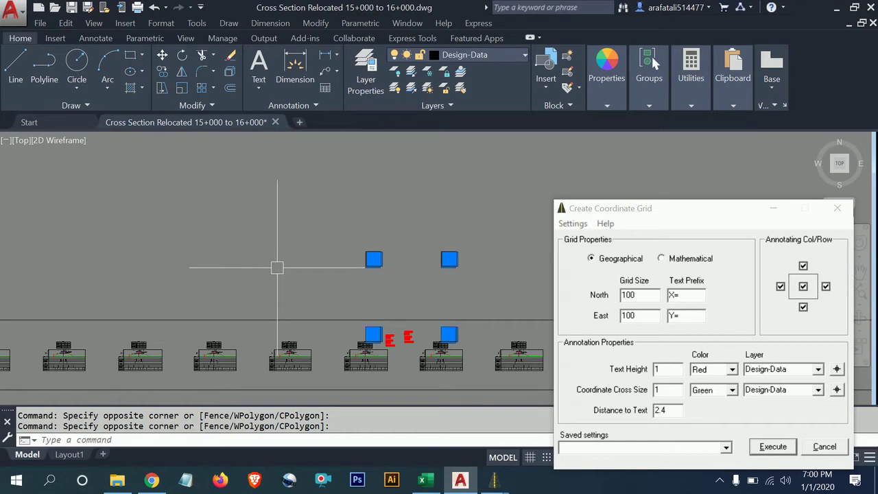
key("Delete")
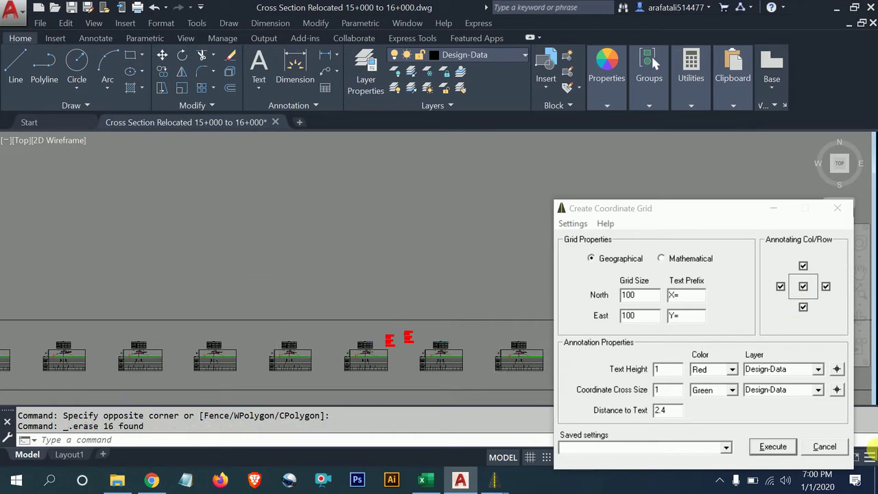
left_click(826, 446)
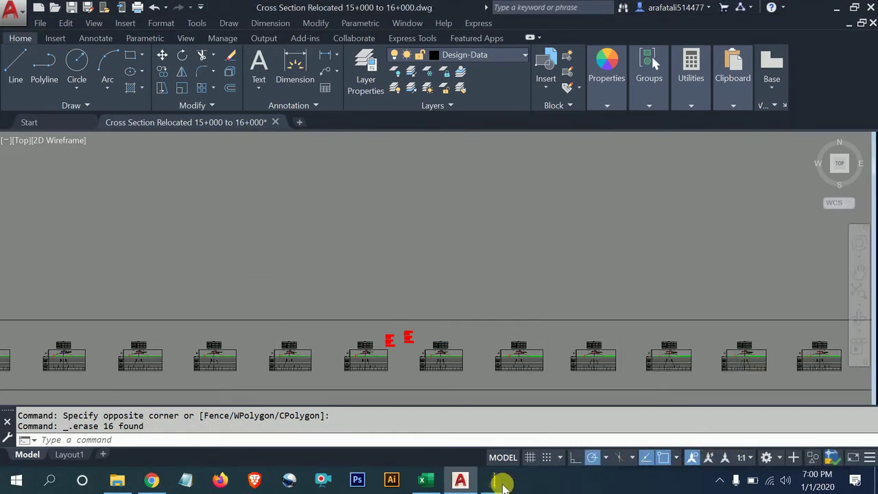
left_click(641, 349)
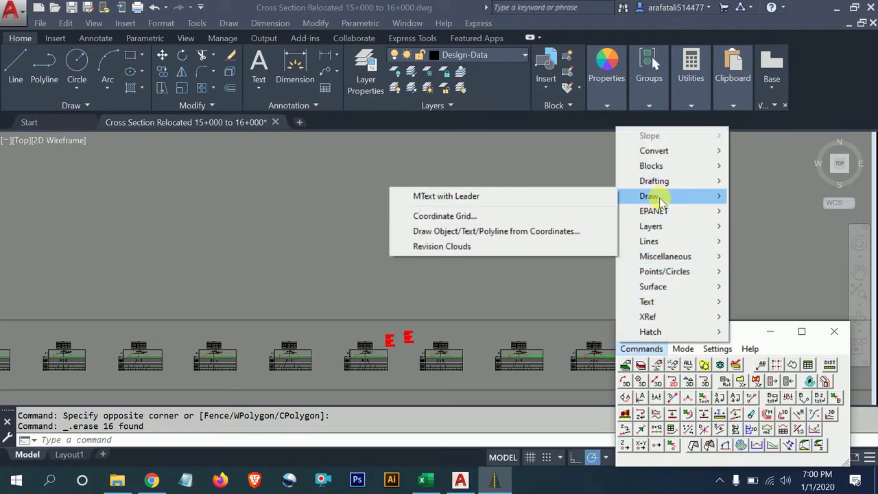
mouse_move(649, 195)
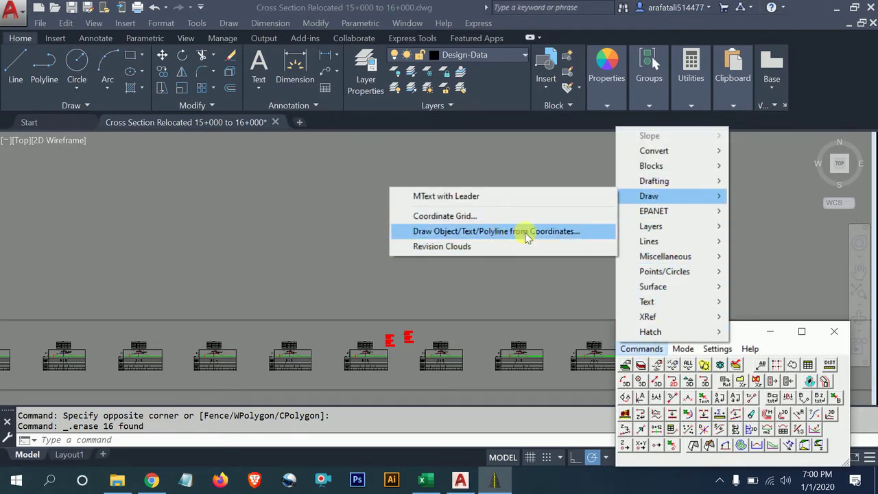
left_click(531, 234)
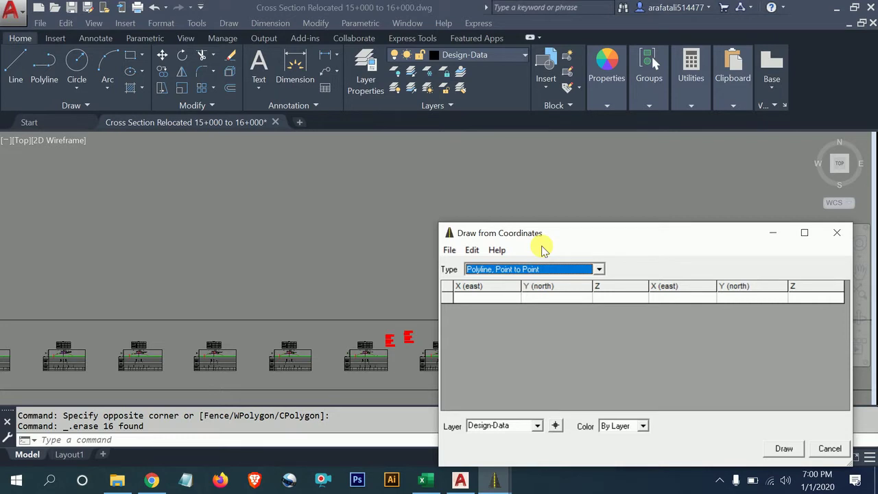
left_click(487, 300)
left_click(552, 297)
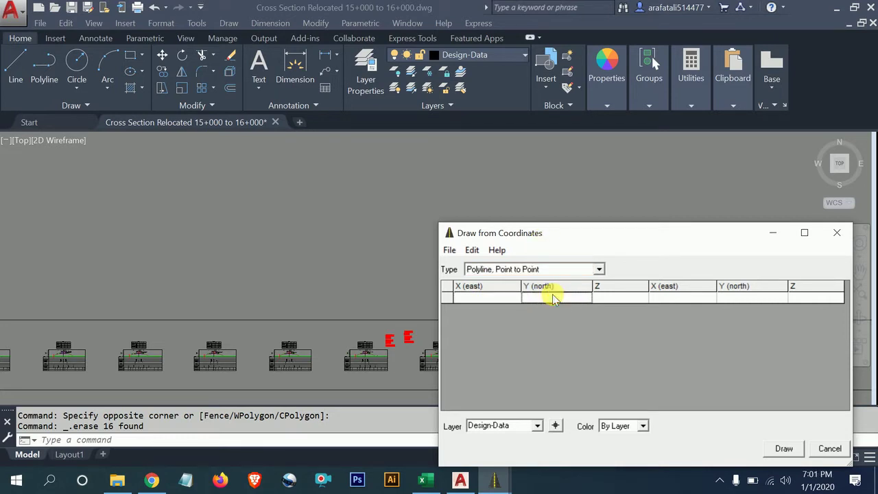
left_click(630, 297)
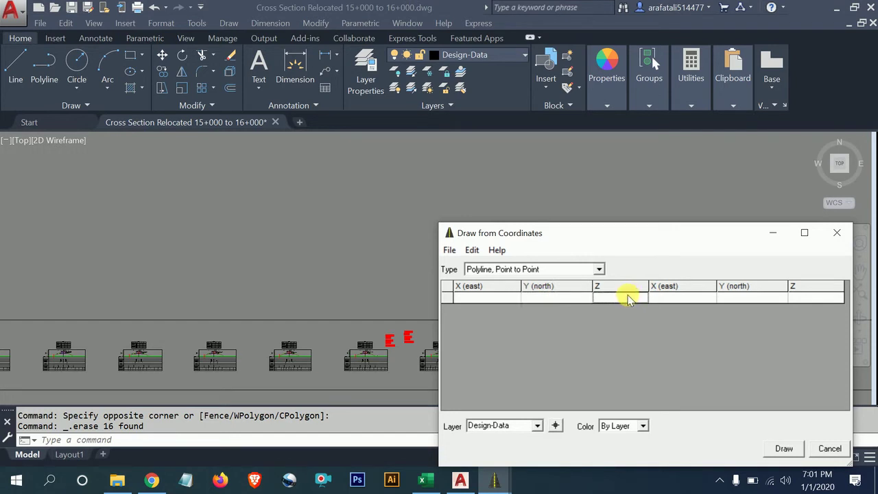
left_click(783, 450)
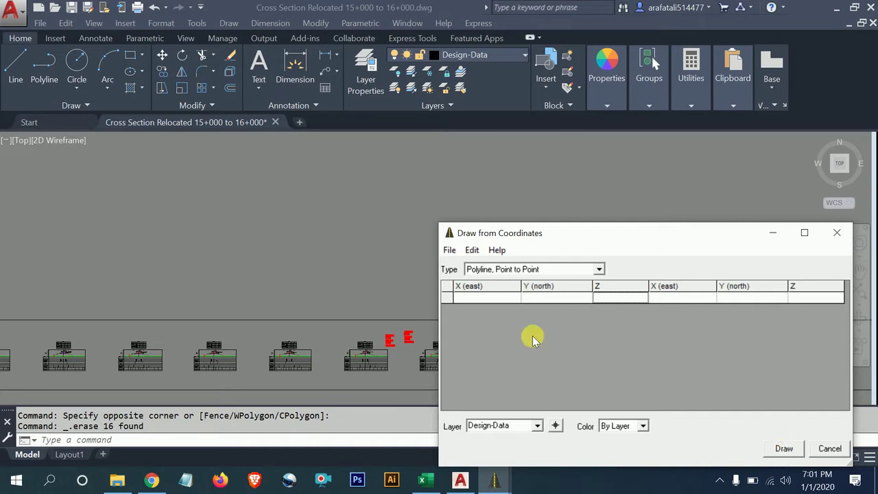
scroll(333, 242, "down", 5)
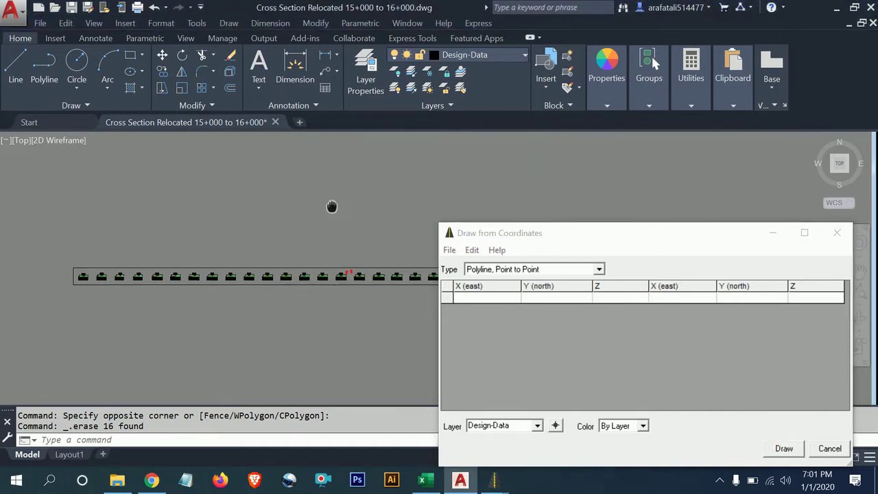
scroll(300, 274, "up", 2)
scroll(300, 273, "up", 2)
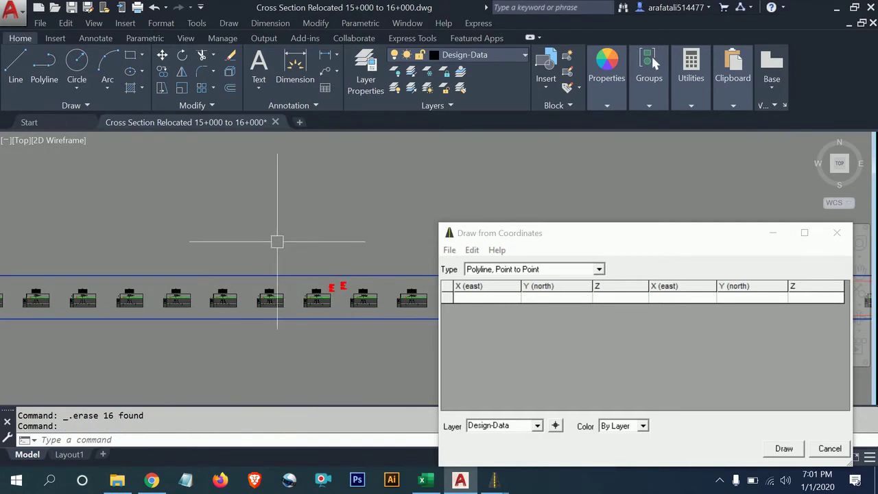
scroll(276, 241, "down", 3)
scroll(216, 237, "up", 2)
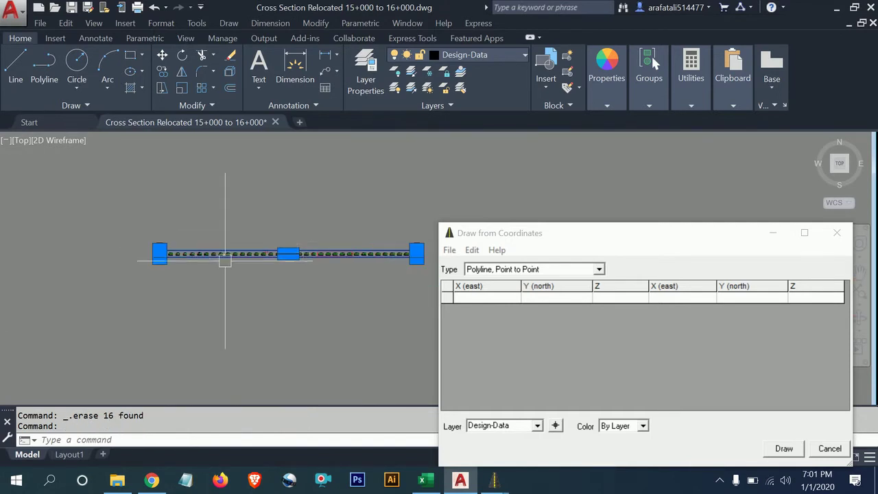
scroll(190, 268, "up", 2)
scroll(229, 254, "up", 3)
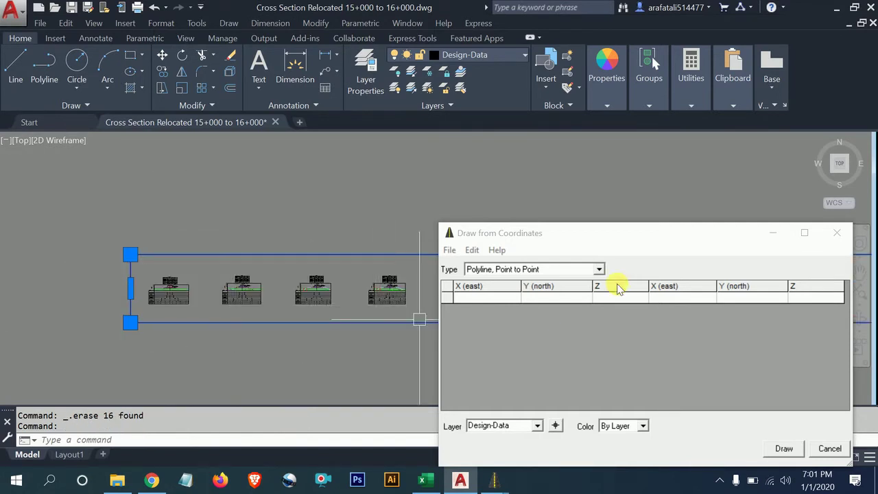
left_click(837, 233)
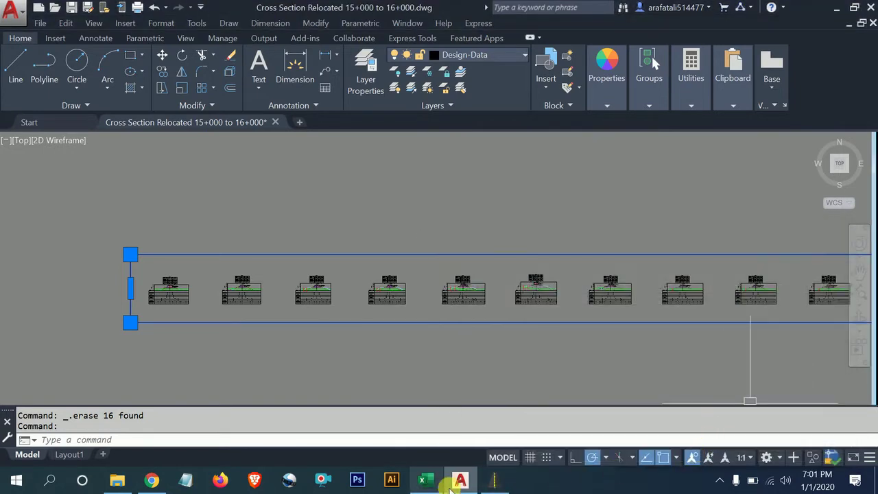
Export the rectangle polyline framing the cross sections to Excel with CadTools.
left_click(495, 480)
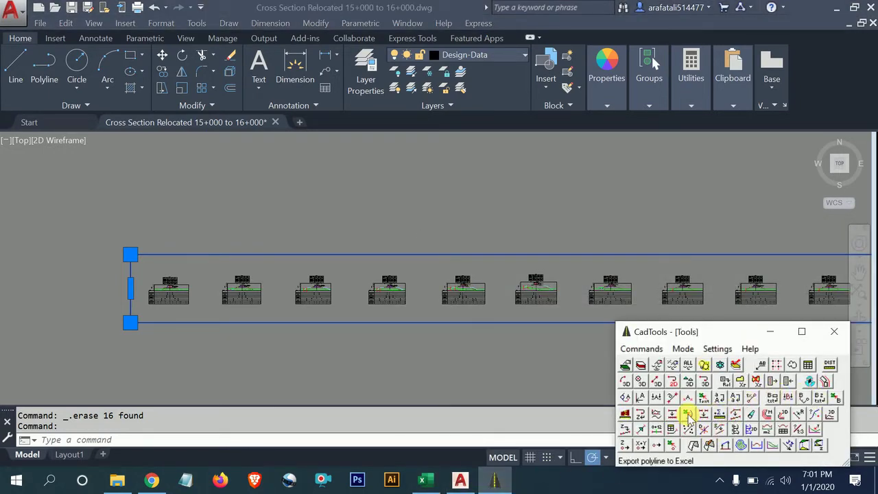
left_click(688, 416)
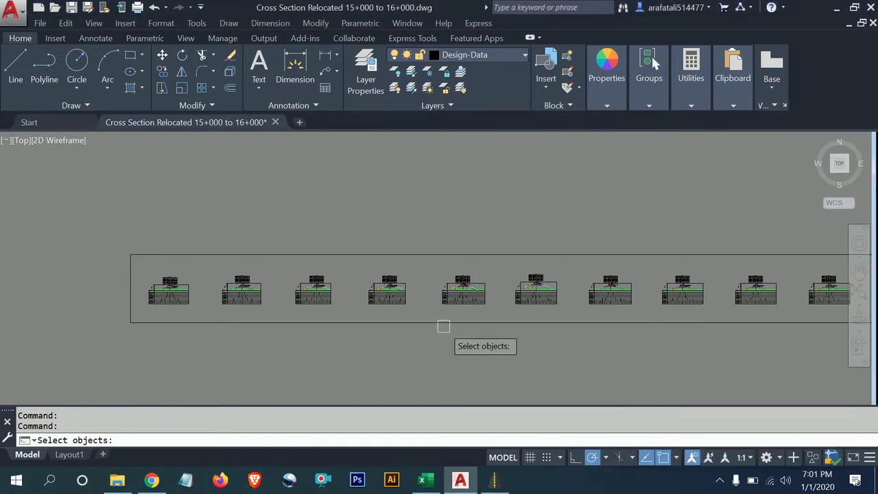
left_click(443, 322)
key("Return")
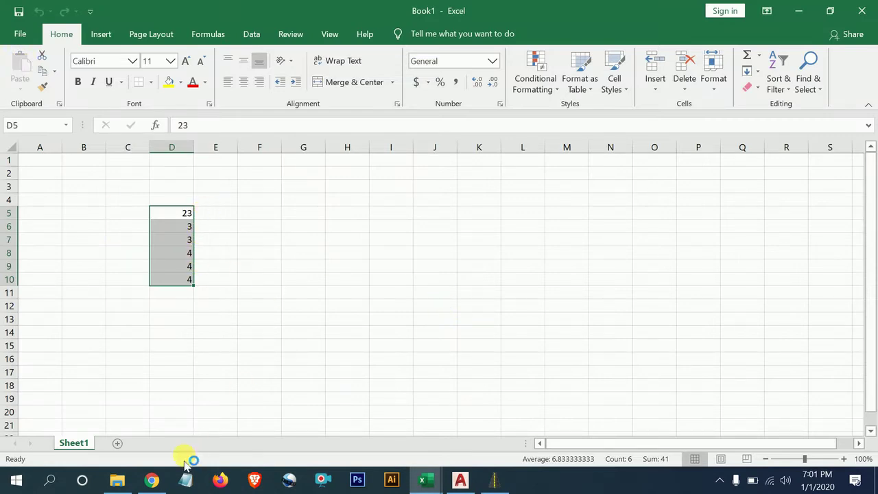
mouse_move(425, 480)
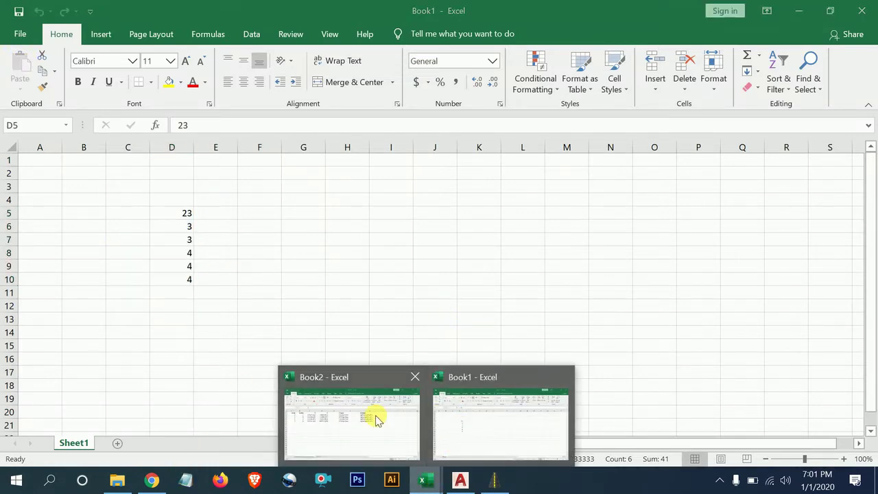
In the Book2 workbook, copy the exported X and Y coordinate columns.
left_click(373, 415)
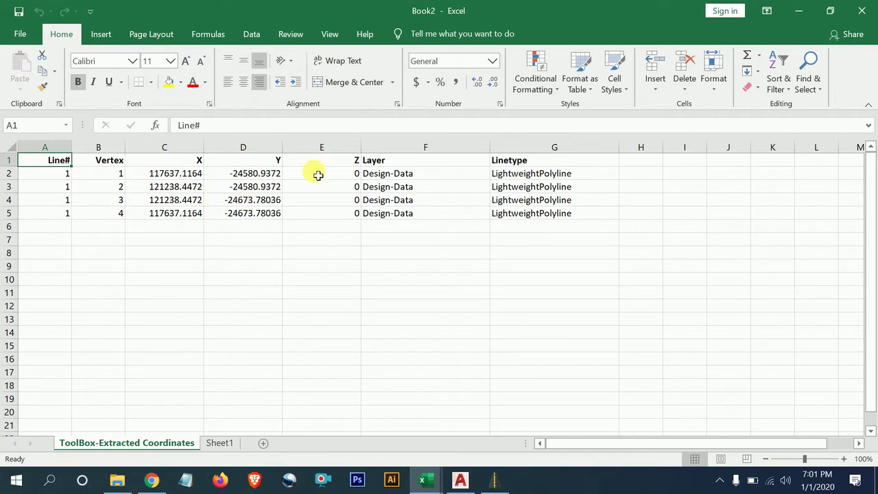
left_click_drag(321, 173, 582, 233)
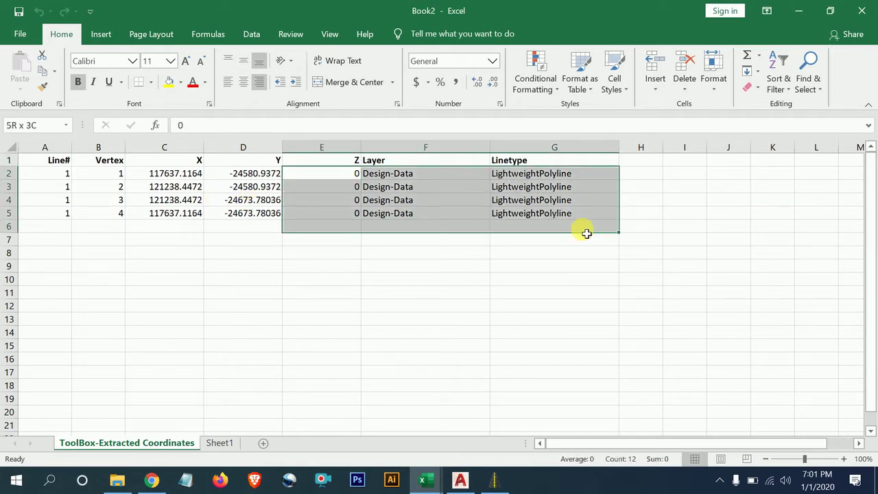
left_click_drag(171, 176, 226, 215)
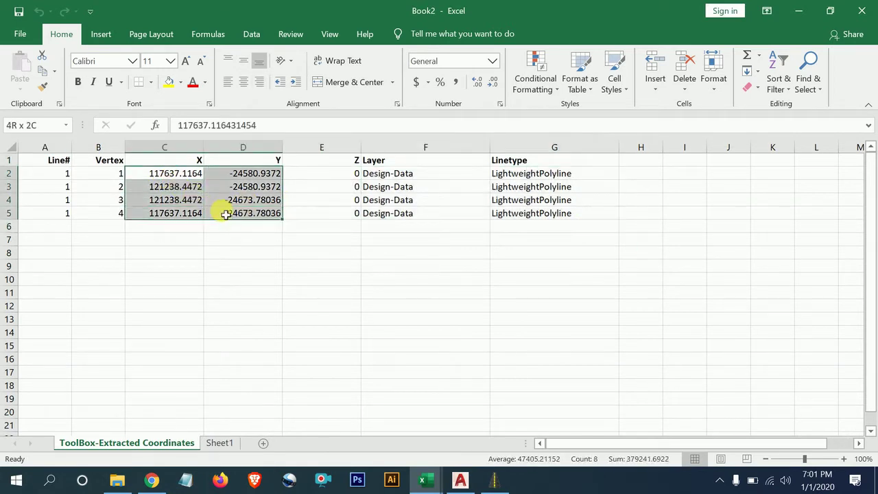
key("ctrl+c")
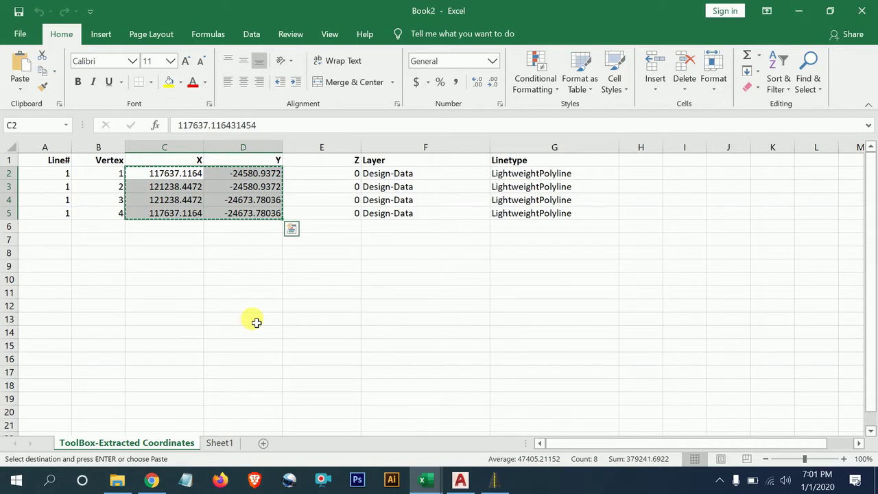
Paste the X/Y coordinates into Sheet1 starting at D5, then select G5.
left_click(221, 442)
left_click(168, 214)
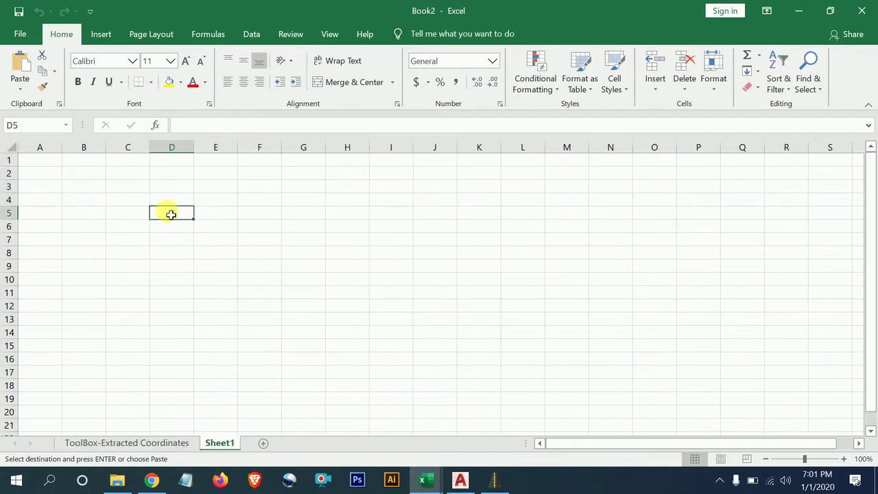
key("ctrl+v")
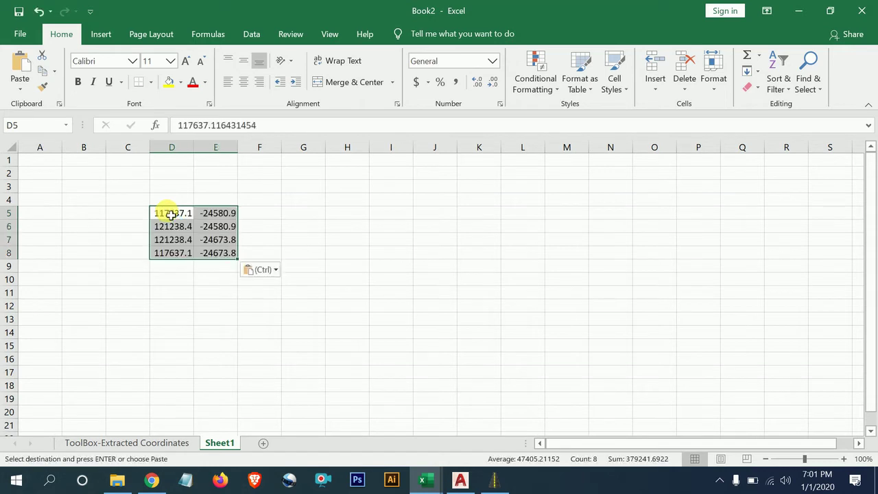
left_click(295, 218)
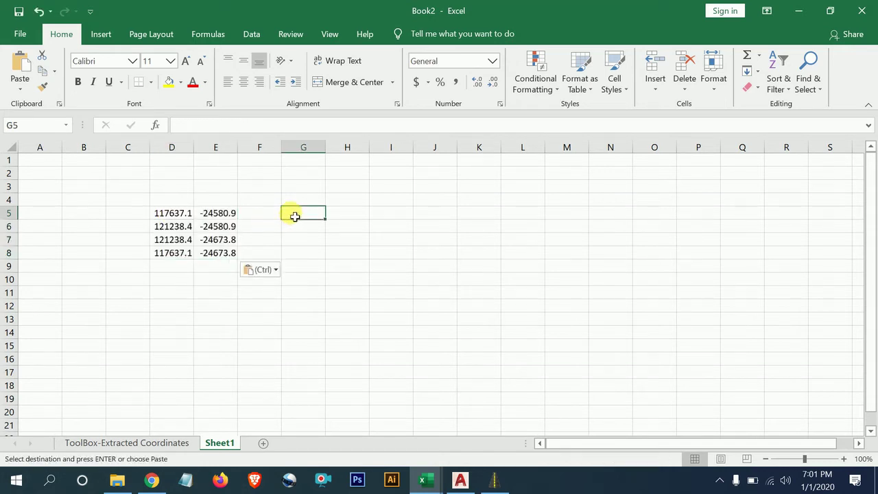
Fill G5:G8 with =CONCATENATE(D5,",",E5) coordinate strings and copy the four results.
key("Escape")
type("=")
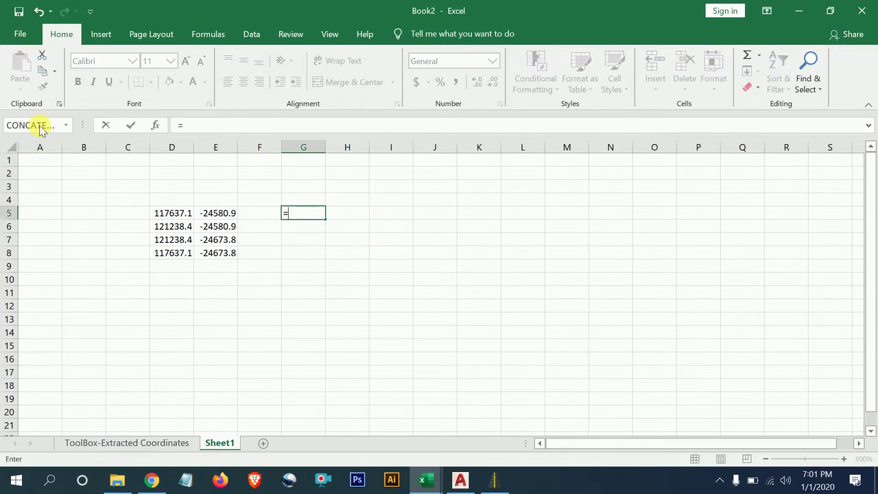
left_click(65, 125)
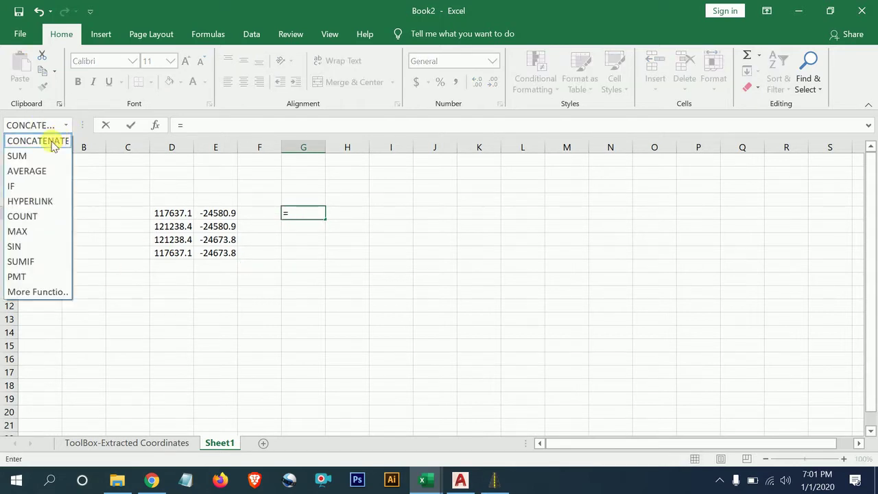
left_click(54, 144)
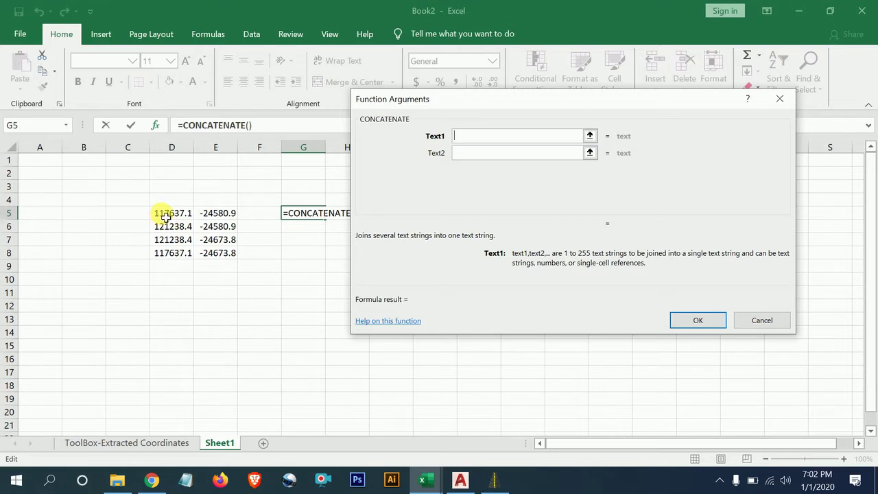
left_click(165, 217)
left_click(467, 154)
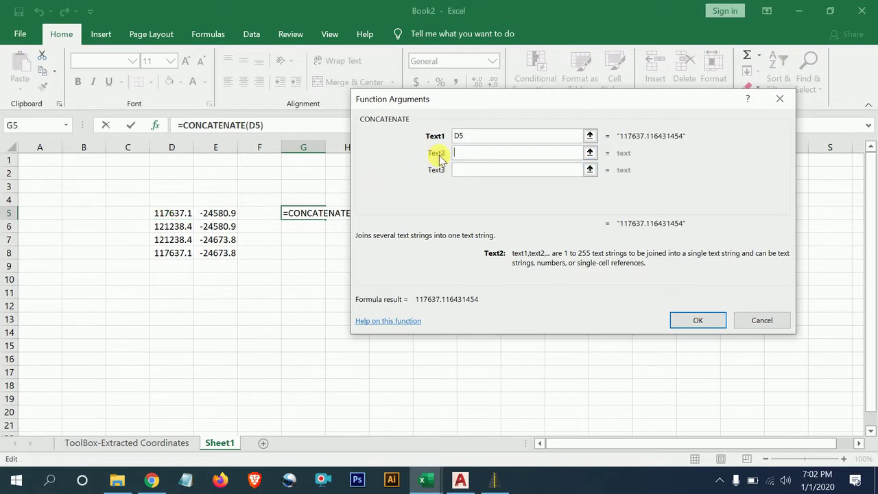
type(",")
left_click(465, 170)
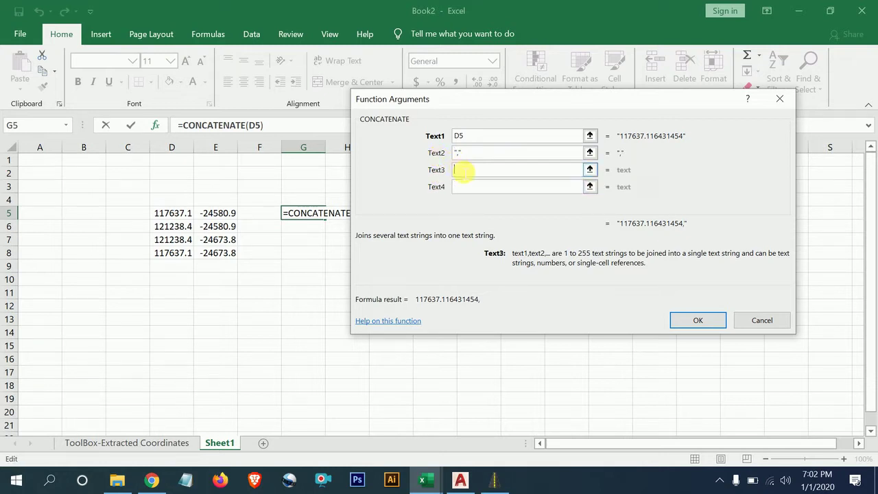
left_click(214, 213)
key("Return")
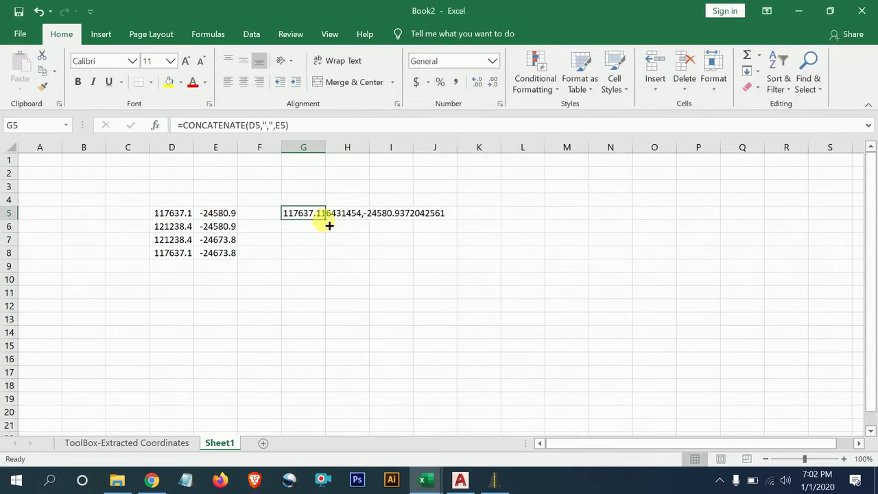
left_click_drag(325, 218, 324, 254)
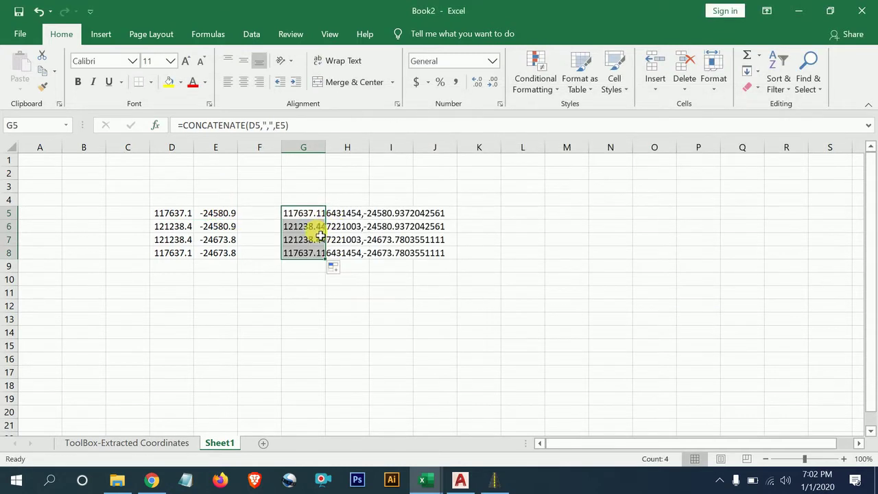
key("ctrl+c")
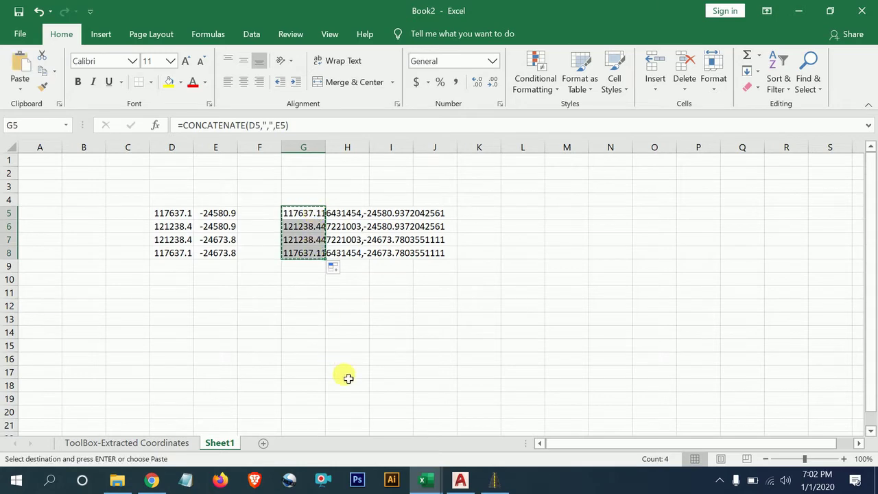
Back in AutoCAD, erase the long rectangle around the cross-sections.
left_click(476, 484)
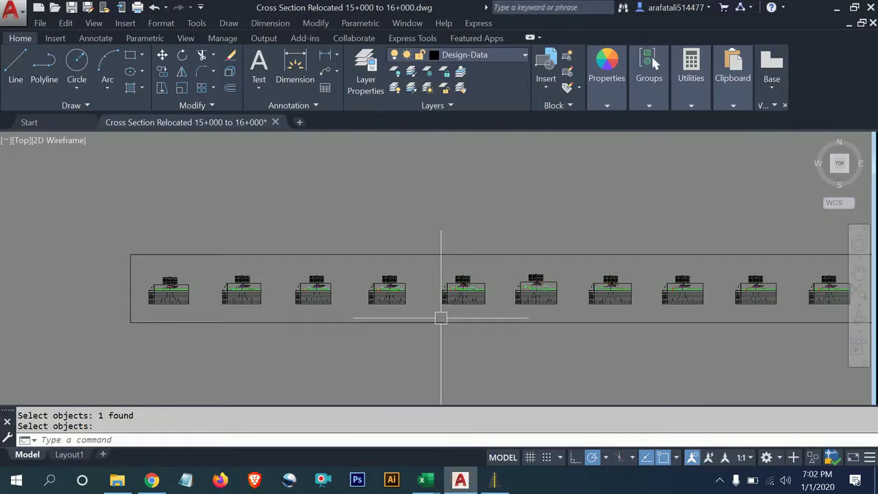
left_click(440, 320)
key("Delete")
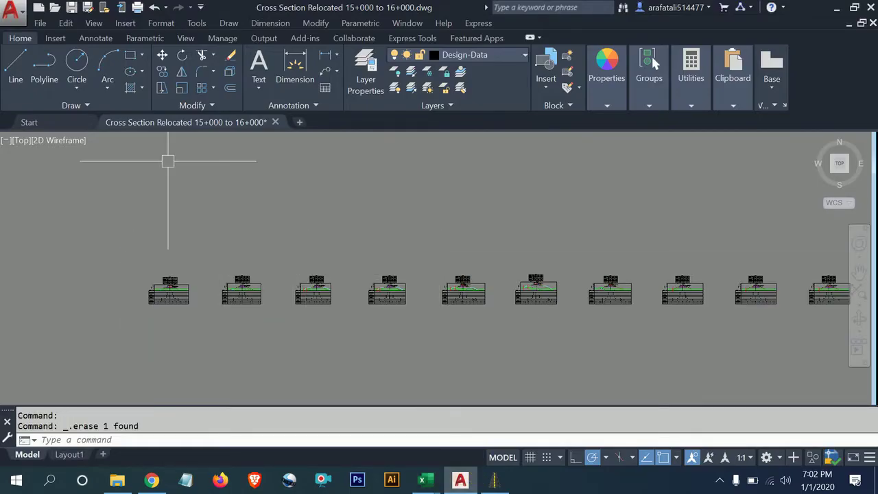
Draw a polyline from the pasted Excel coordinates, closing at the top-left corner, then bring up CadTools.
left_click(47, 66)
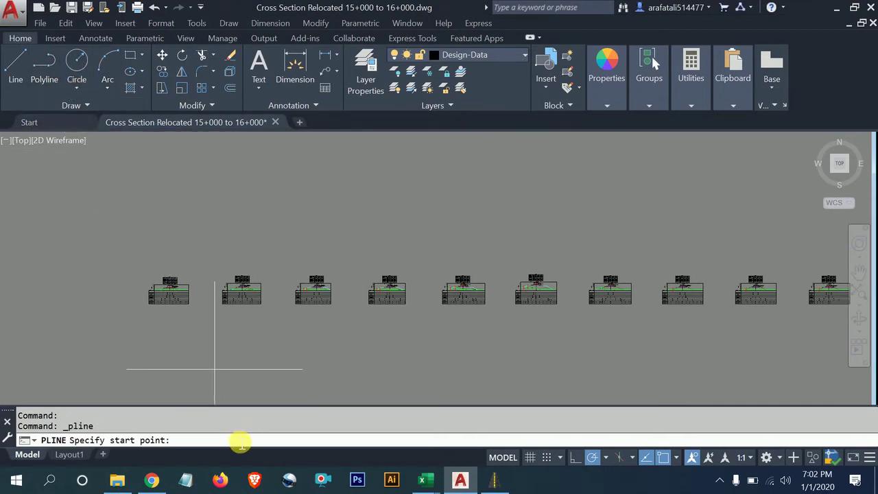
key("ctrl+v")
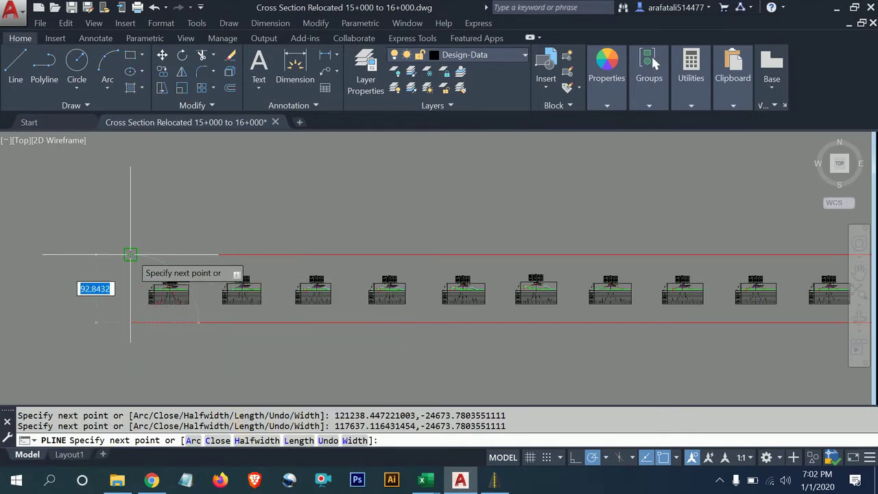
left_click(131, 255)
key("Return")
scroll(134, 251, "up", 3)
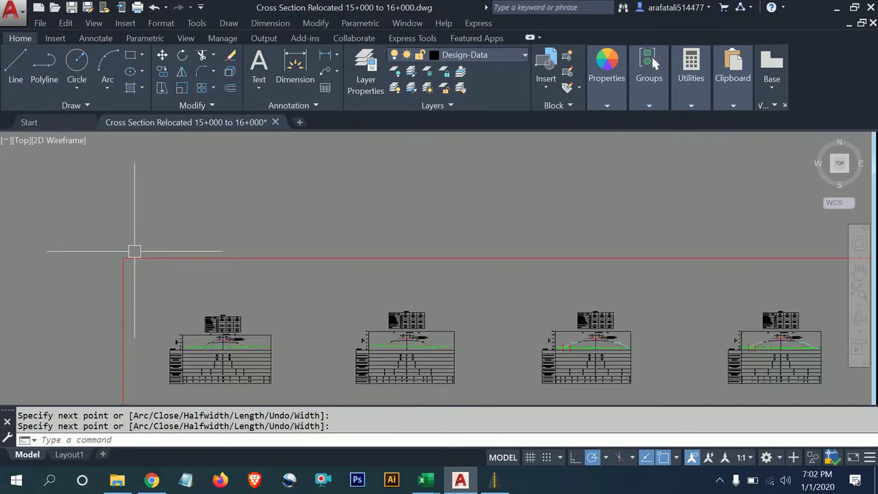
scroll(137, 278, "down", 3)
scroll(146, 274, "down", 3)
scroll(500, 285, "down", 2)
scroll(641, 275, "up", 1)
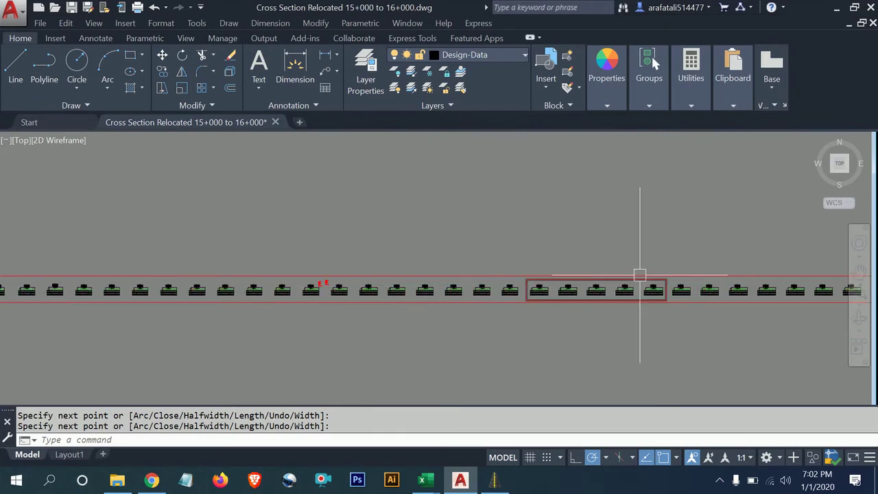
scroll(574, 281, "up", 1)
scroll(336, 285, "up", 5)
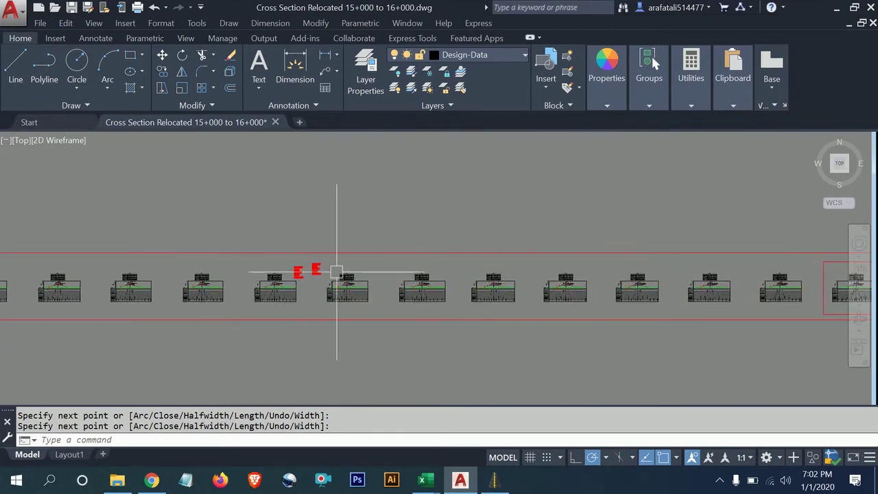
scroll(343, 275, "up", 1)
left_click(493, 479)
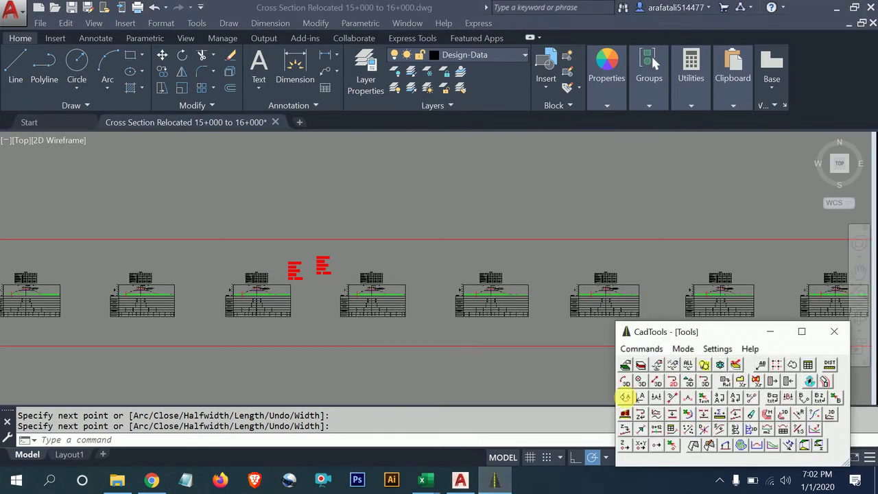
Run CadTools EPANET > Polylines to INP-file to bring up the Lines to EPAnet dialog.
left_click(642, 349)
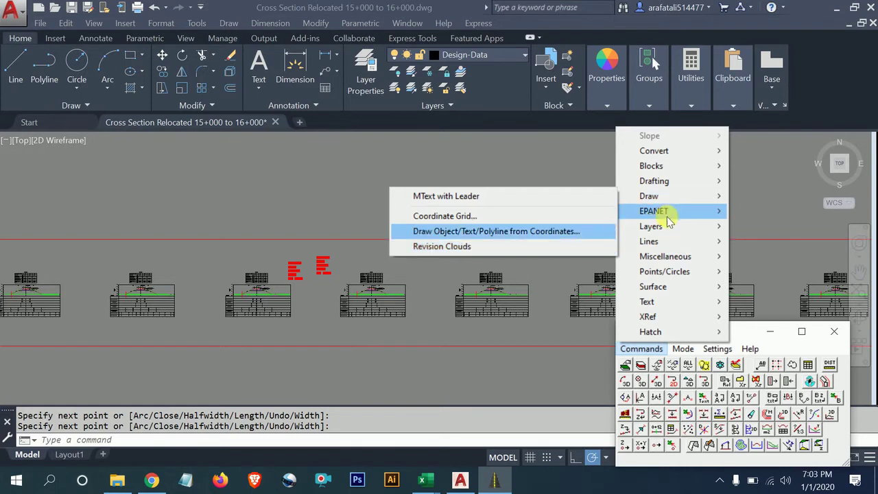
mouse_move(658, 302)
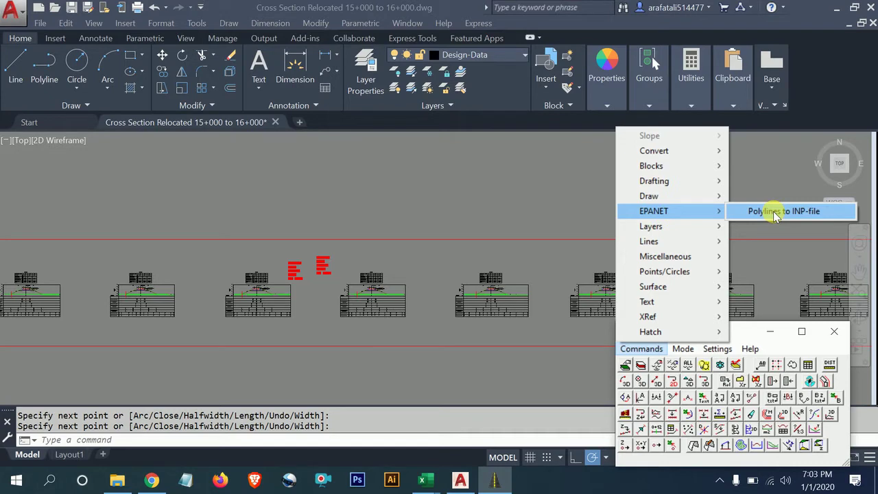
left_click(405, 219)
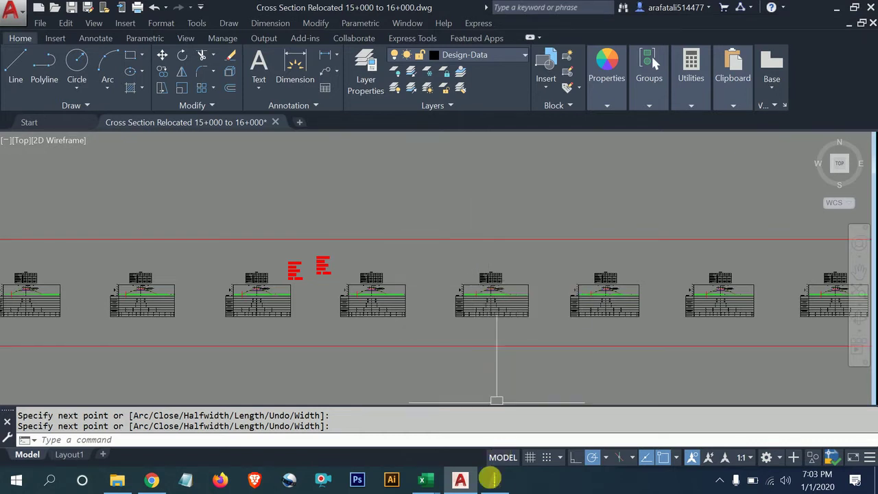
left_click(494, 479)
left_click(628, 350)
mouse_move(654, 211)
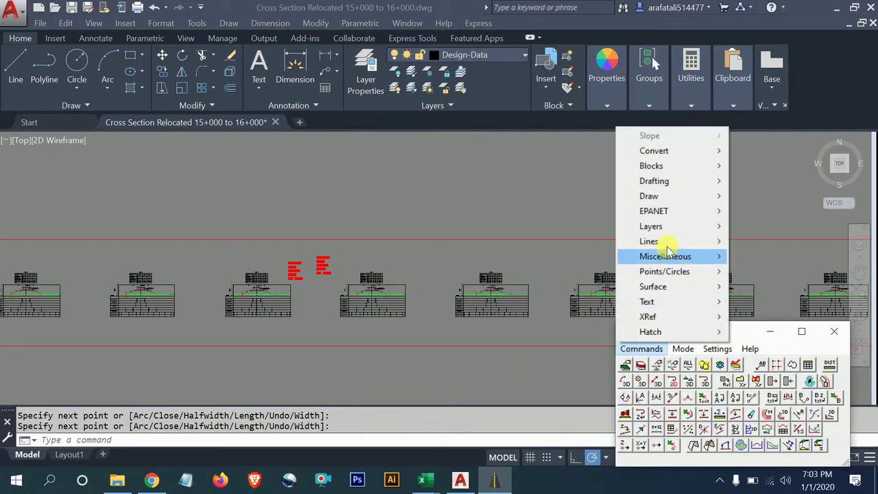
left_click(784, 214)
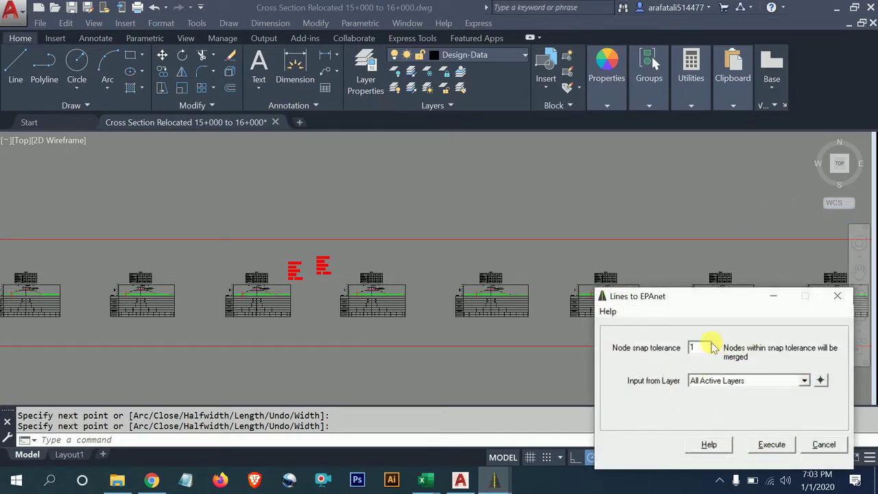
Set the input layer to Cross, run the conversion and attempt a window selection.
left_click(806, 382)
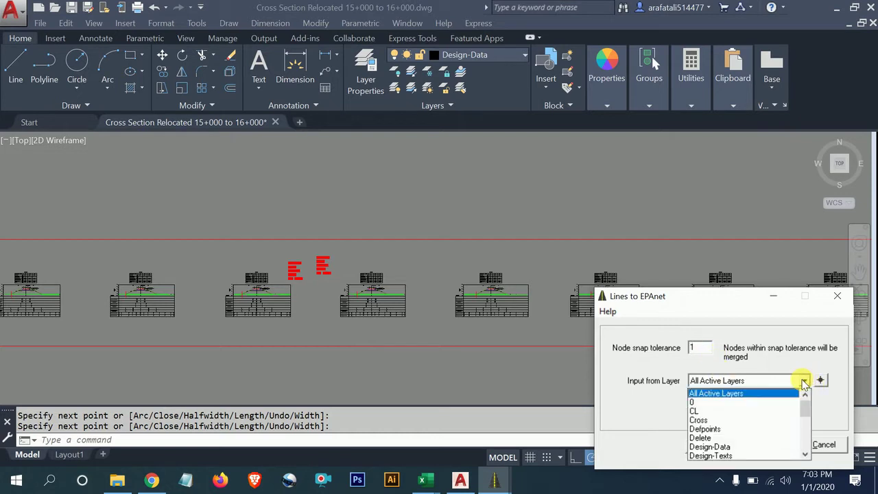
left_click(744, 420)
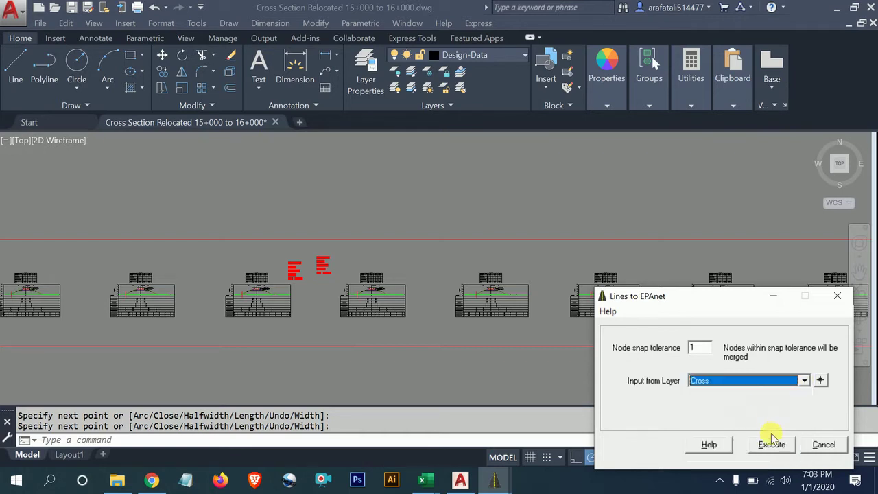
left_click(774, 444)
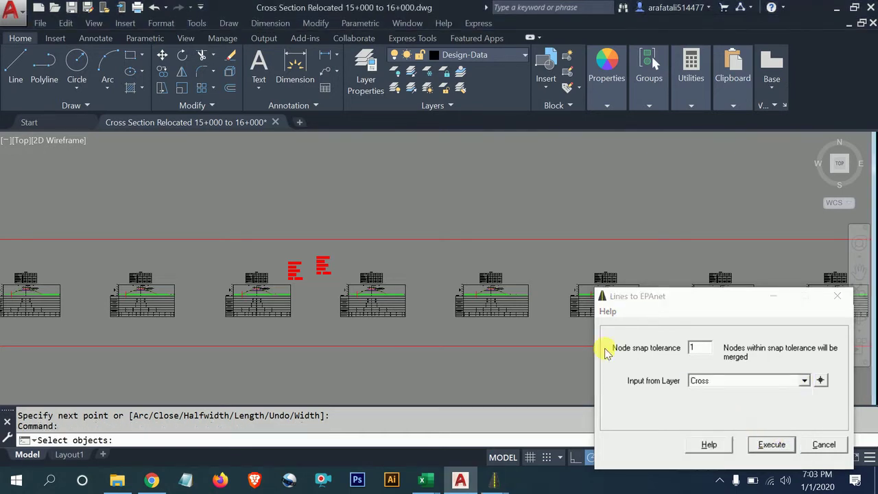
scroll(476, 243, "up", 4)
left_click(476, 242)
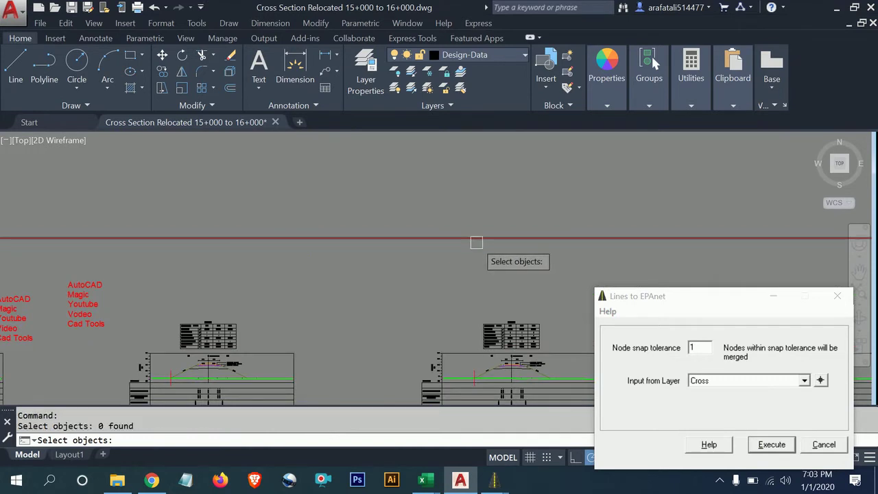
scroll(501, 335, "up", 5)
middle_click_drag(394, 266, 278, 215)
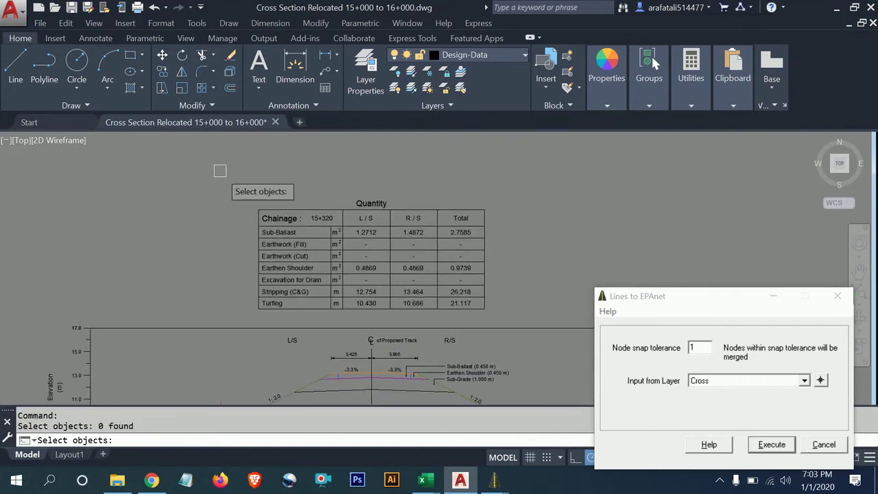
left_click(220, 169)
Keep trying to select objects, then cancel and dismiss the 'Nothing selected!' message.
left_click(533, 303)
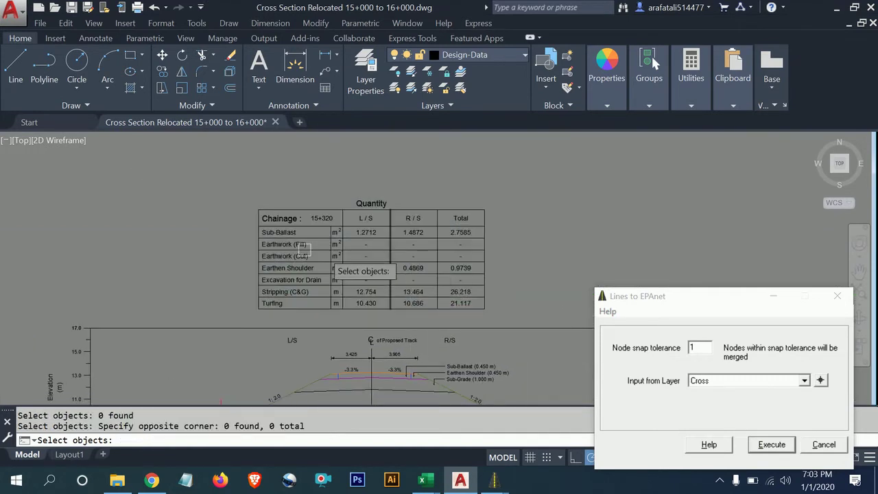
scroll(310, 245, "up", 3)
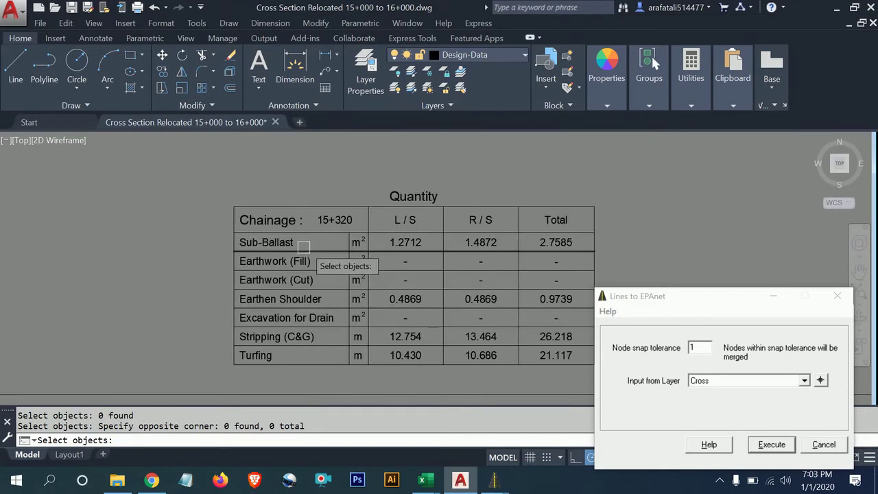
left_click(302, 260)
scroll(314, 221, "down", 4)
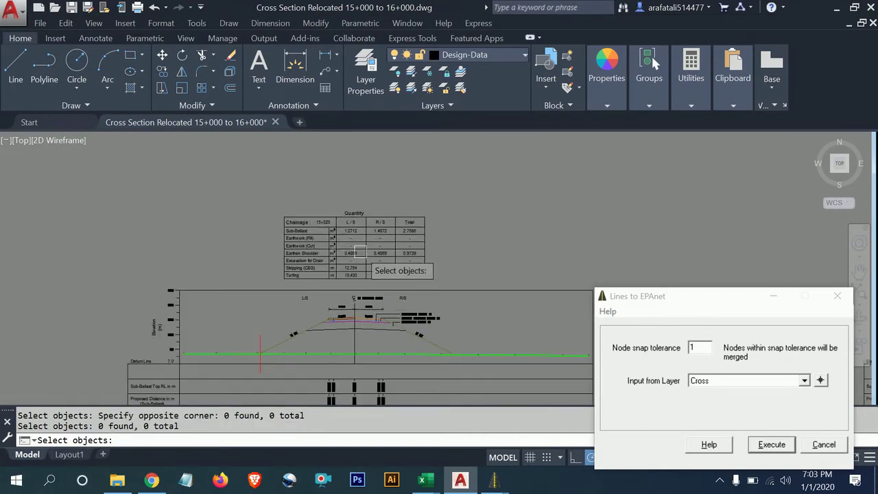
scroll(324, 343, "up", 4)
scroll(336, 336, "down", 3)
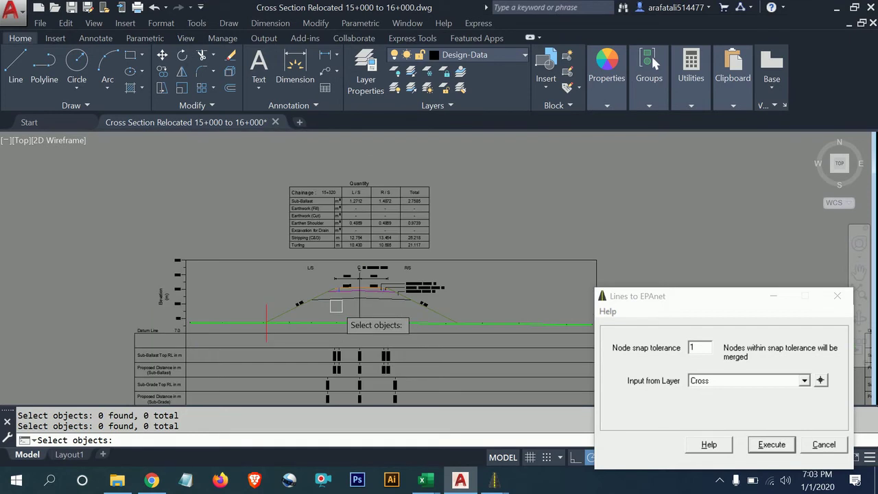
key("Escape")
left_click(466, 287)
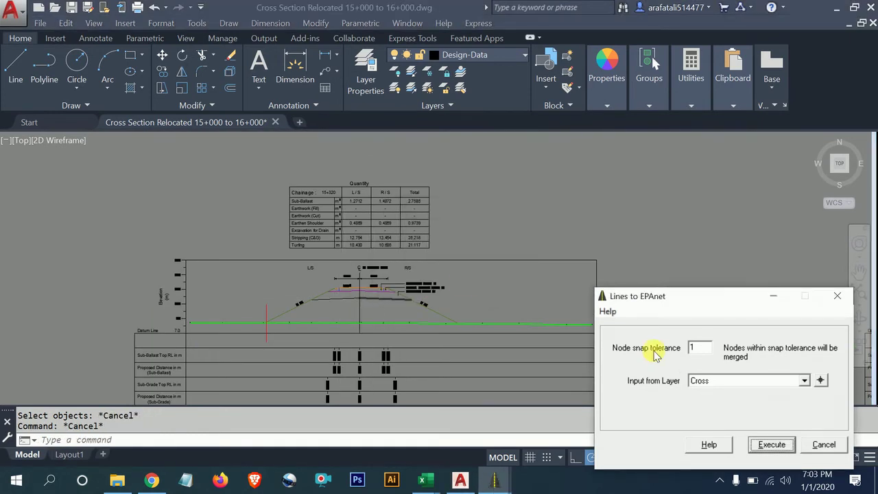
Pick Existing-profile as the input layer, run the conversion and select its two ground lines.
left_click(821, 380)
left_click(400, 319)
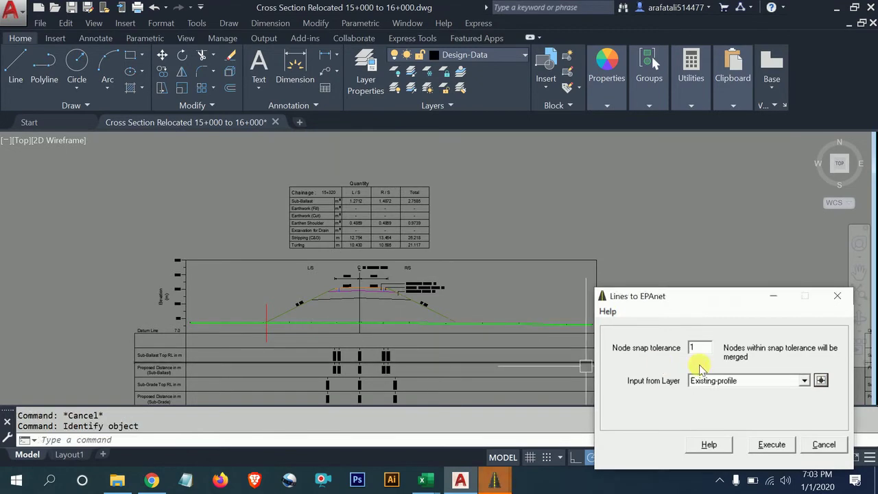
left_click(769, 443)
scroll(302, 315, "up", 4)
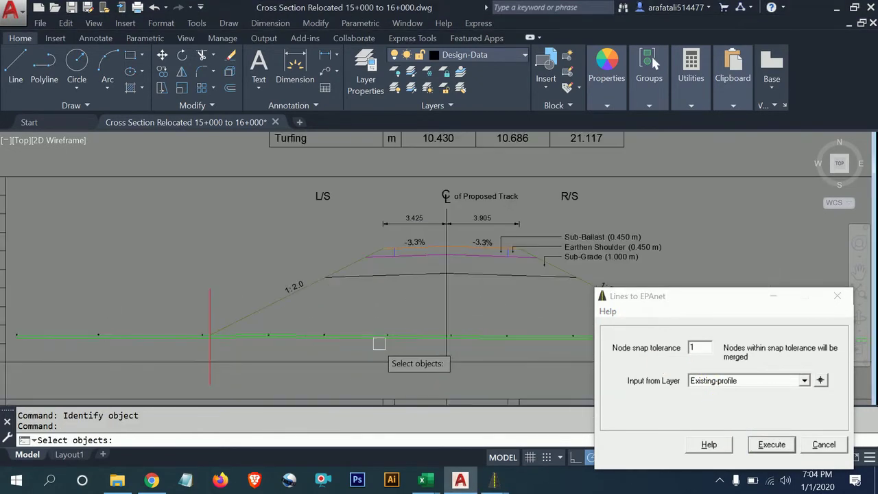
left_click(385, 350)
left_click(371, 357)
scroll(334, 291, "down", 2)
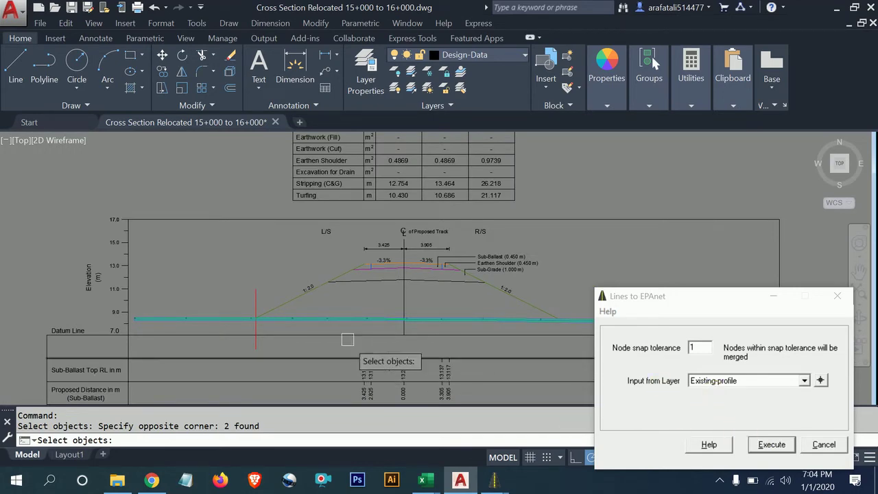
key("Return")
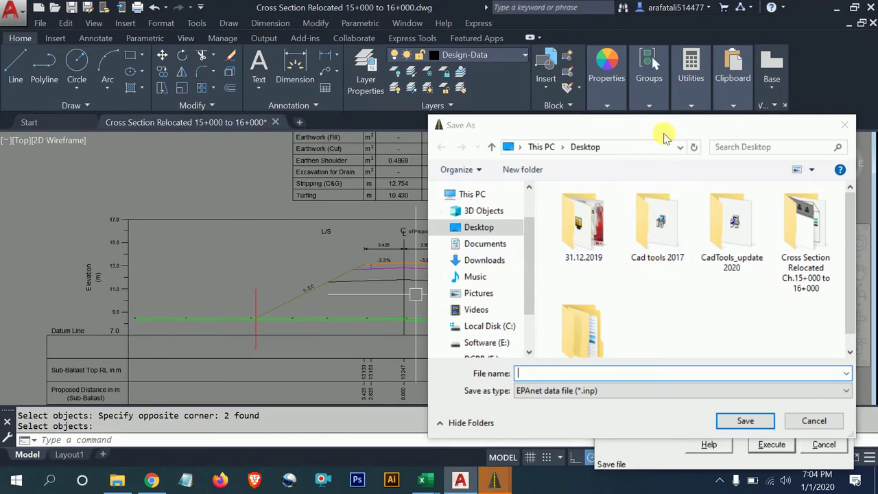
Save the EPAnet export as Magic.inp on the Desktop and minimize AutoCAD.
left_click_drag(657, 125, 544, 38)
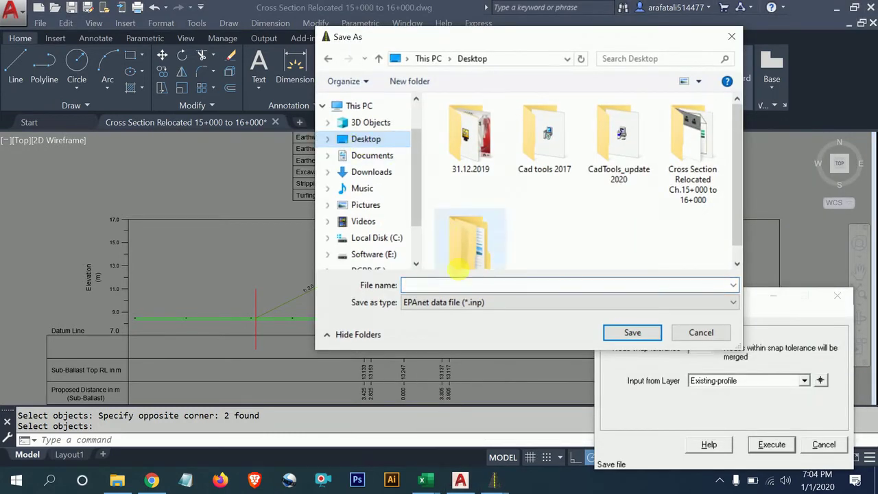
left_click(471, 286)
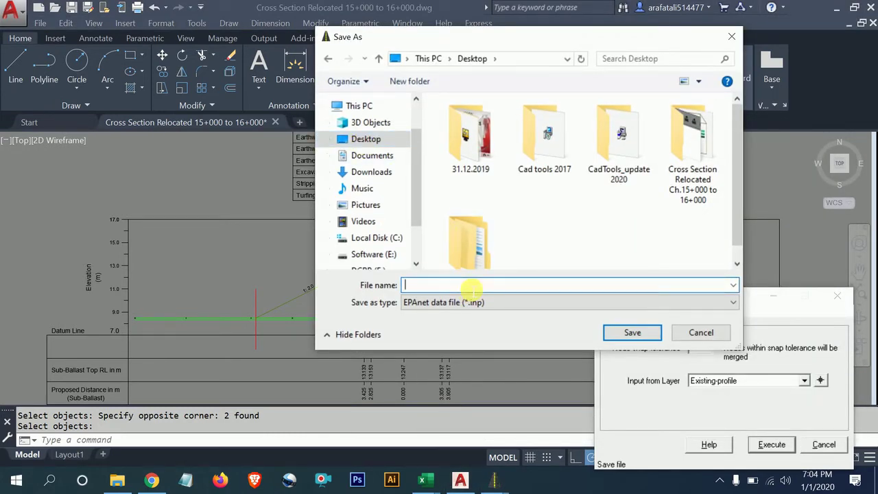
type("Magic")
left_click(645, 332)
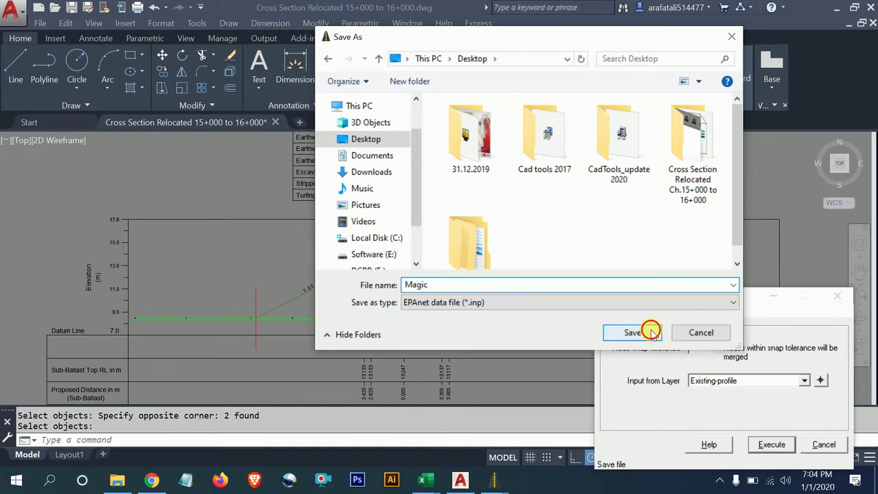
left_click(837, 8)
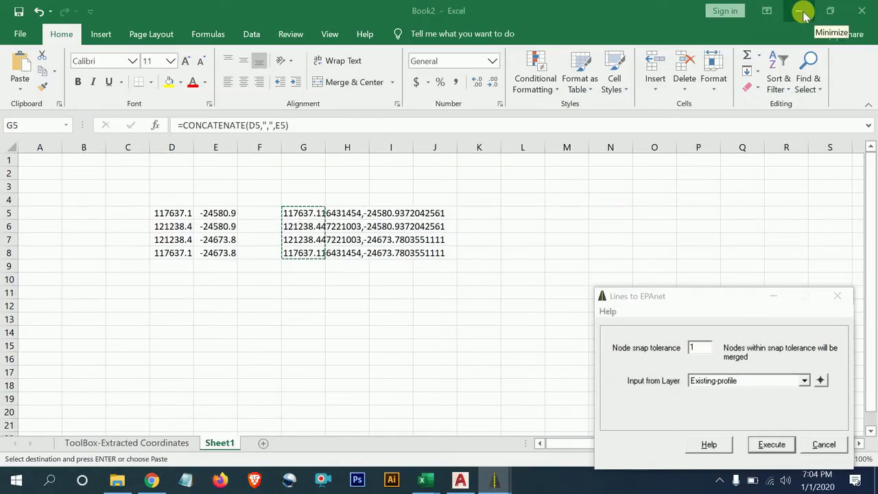
Minimize both Excel workbooks and Chrome, drag Magic.inp elsewhere on the desktop, and return to AutoCAD.
left_click(800, 10)
left_click(801, 11)
left_click(800, 11)
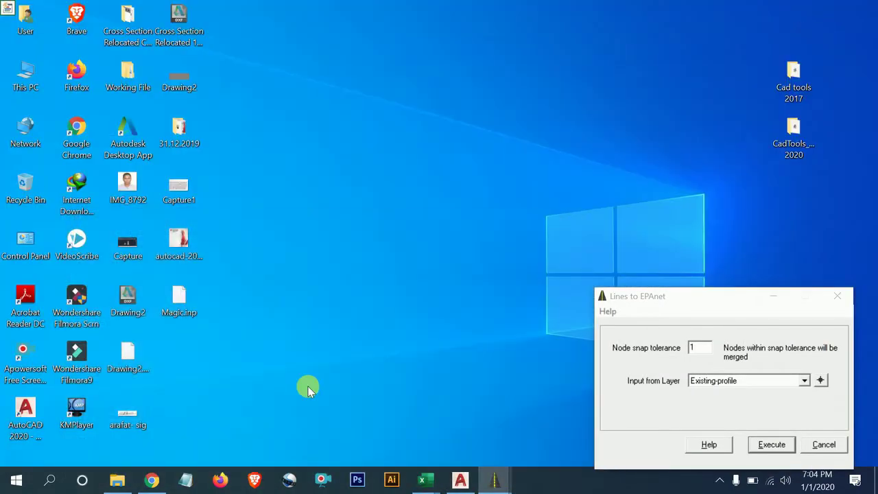
left_click(180, 312)
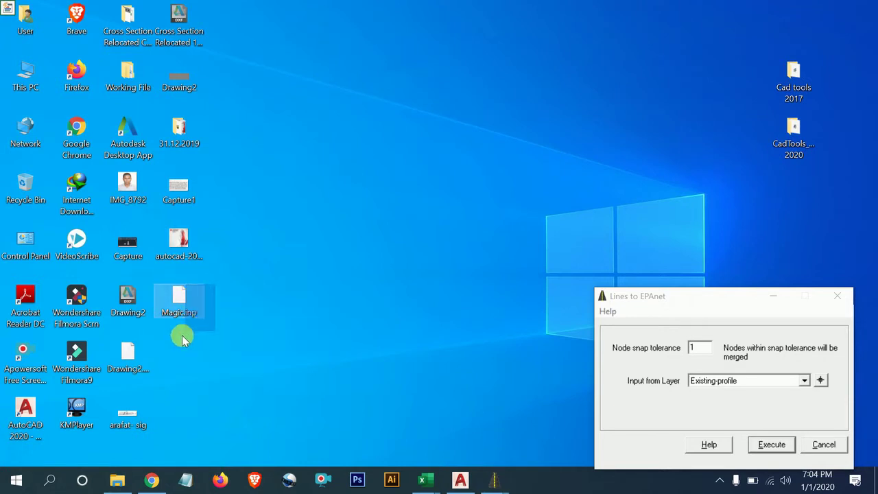
left_click_drag(178, 302, 178, 242)
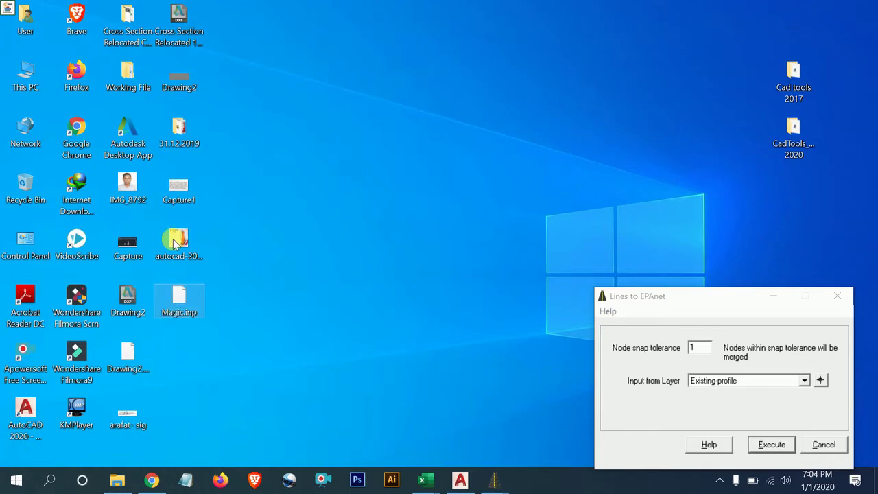
left_click(464, 480)
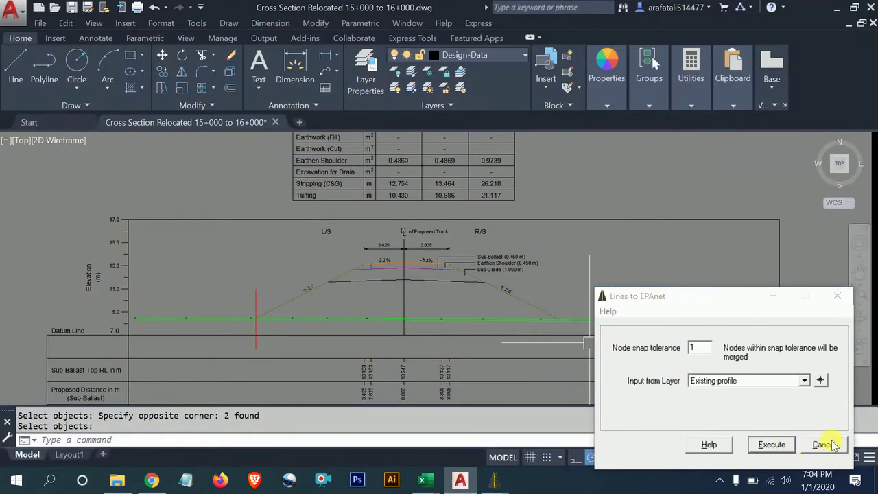
Cancel the Lines to EPAnet dialog and open the CadTools Layers command list.
left_click(829, 447)
left_click(495, 480)
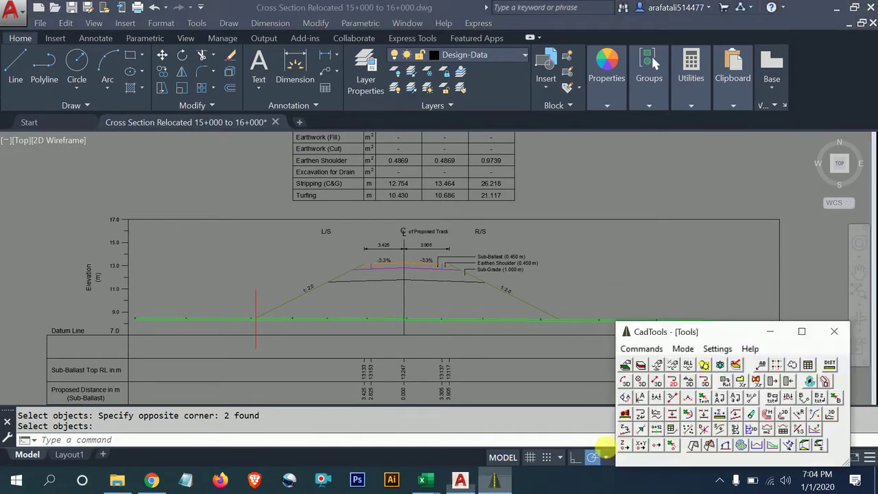
left_click(642, 349)
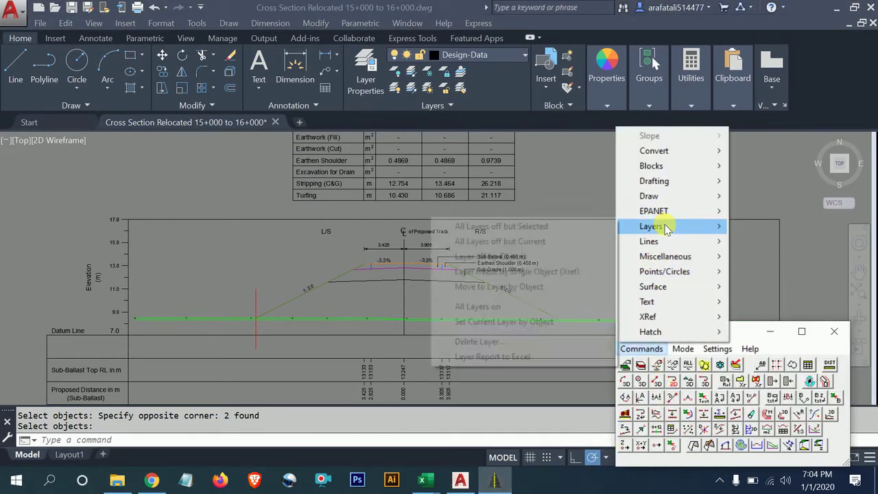
mouse_move(651, 227)
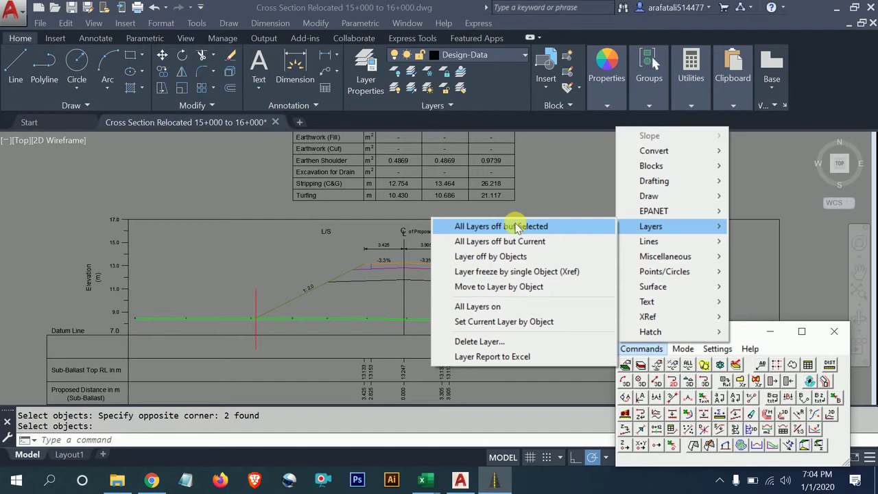
Use All Layers off but Selected to keep only the green existing-ground line visible.
left_click(516, 226)
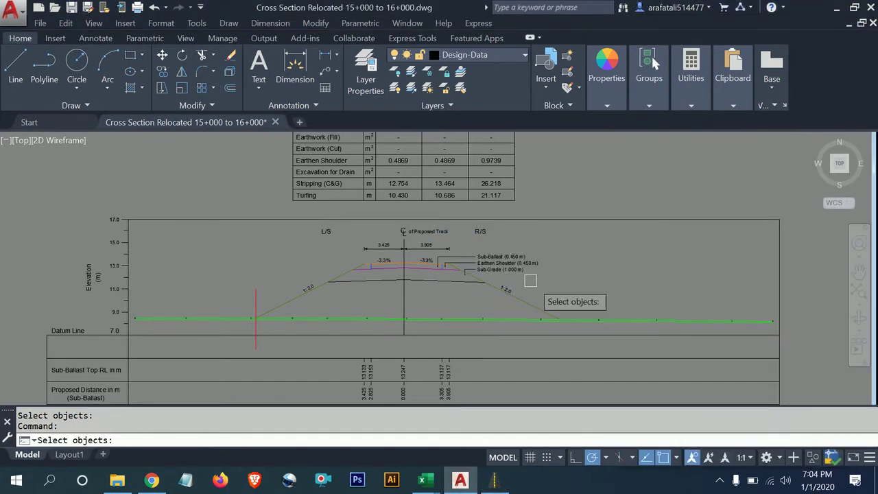
scroll(472, 294, "up", 5)
left_click(458, 342)
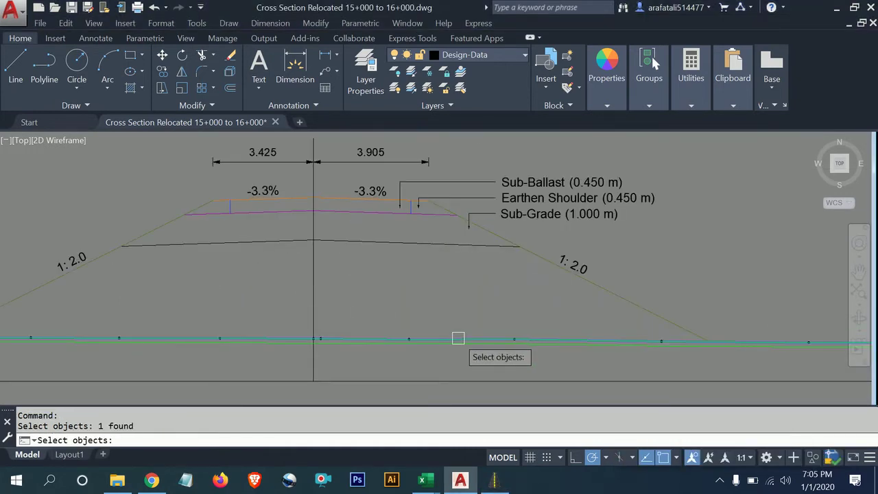
key("Return")
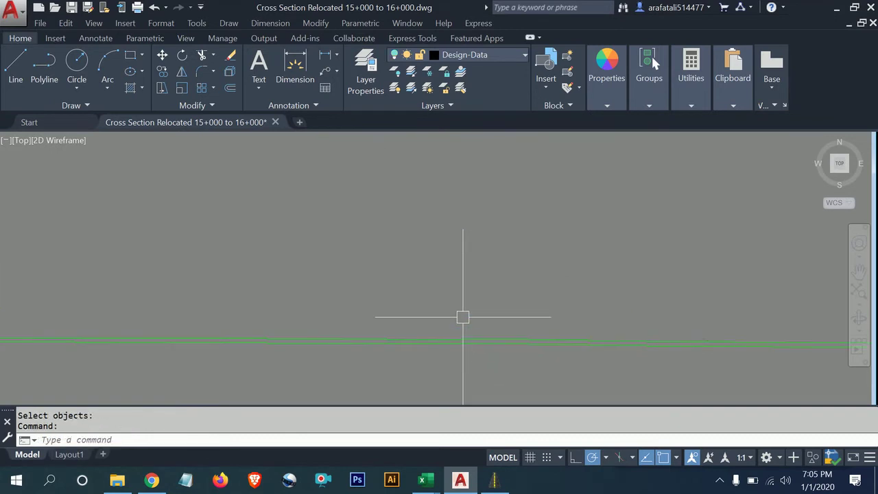
Turn all layers back on and reopen the CadTools window.
scroll(467, 321, "down", 2)
scroll(474, 335, "down", 3)
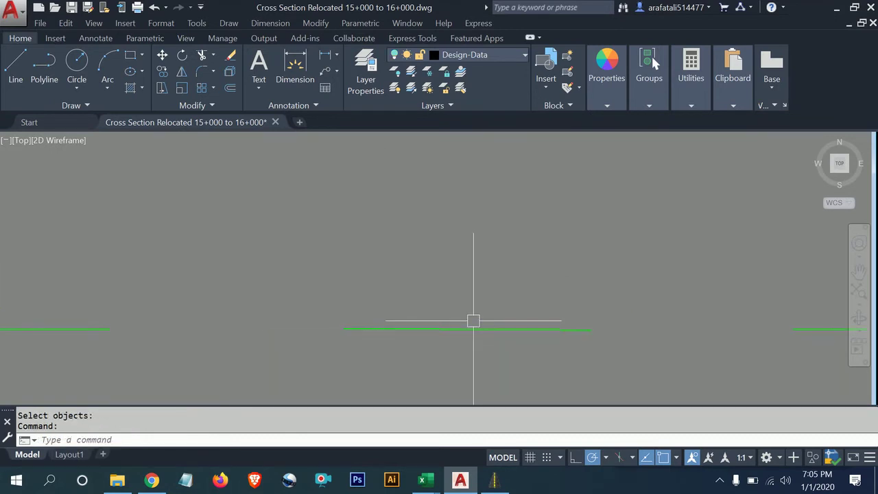
scroll(465, 340, "up", 2)
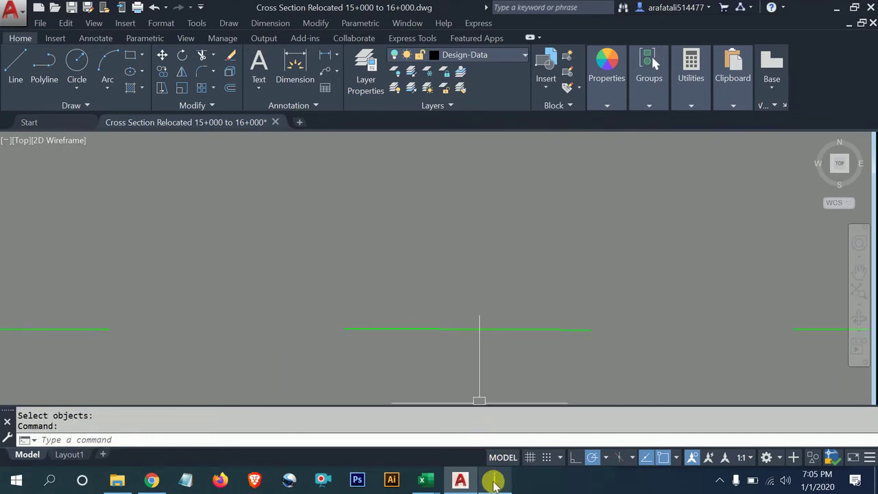
left_click(396, 87)
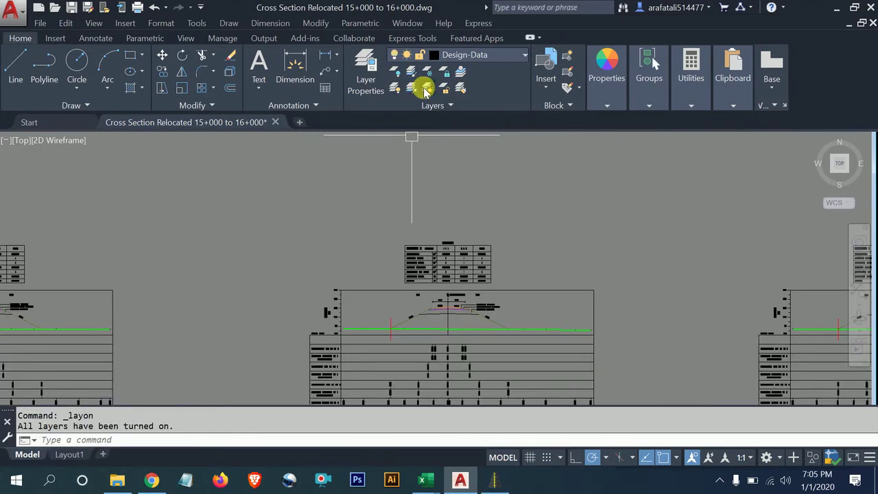
left_click(489, 481)
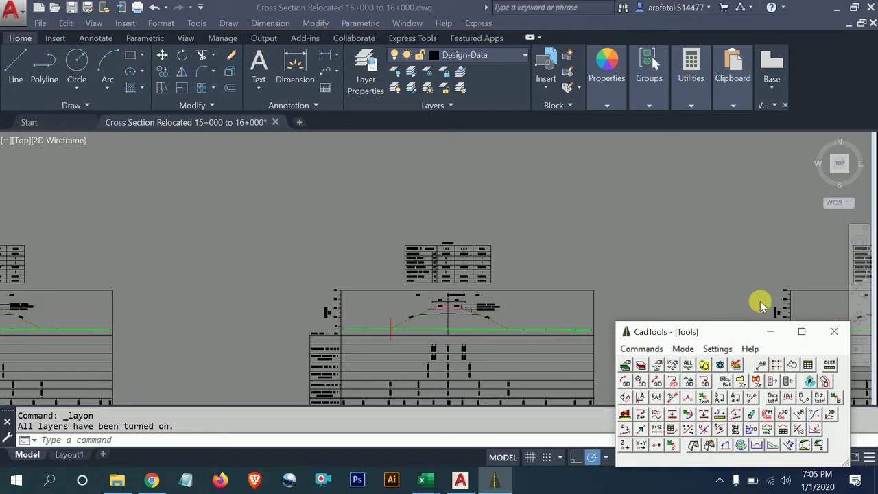
Refocus the drawing, bring CadTools forward and open its Layers command list.
left_click(418, 149)
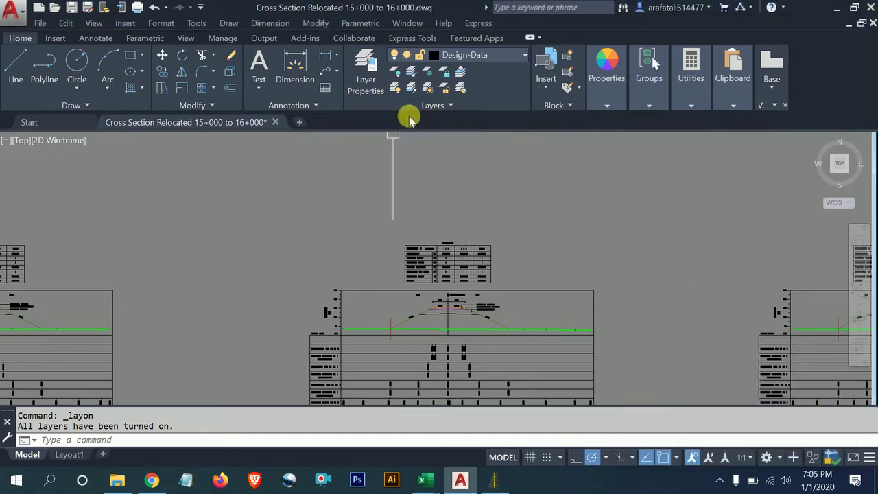
left_click(400, 77)
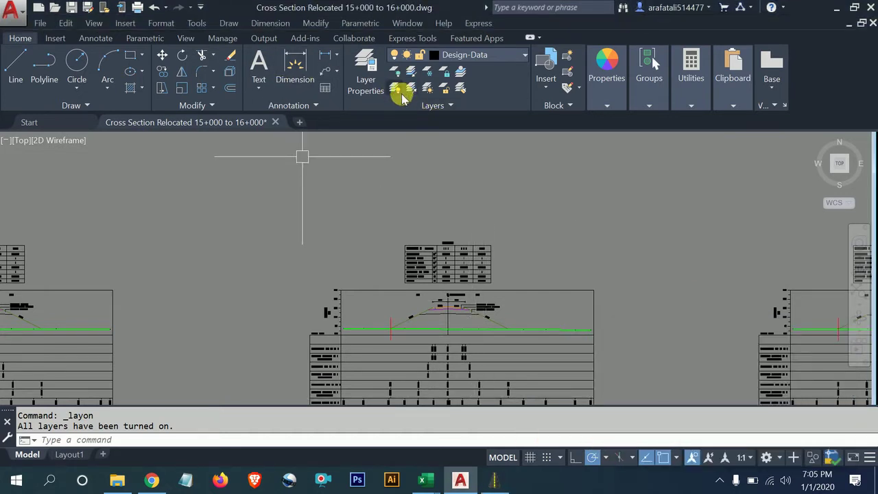
left_click(495, 481)
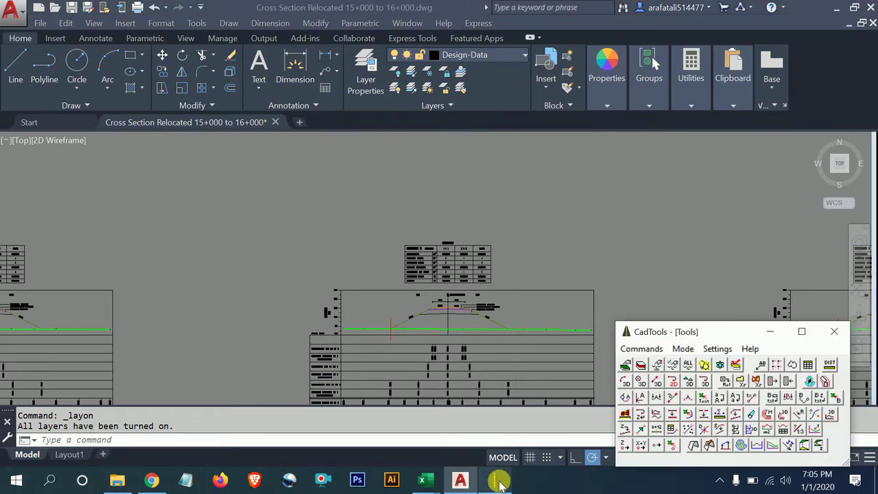
left_click(635, 348)
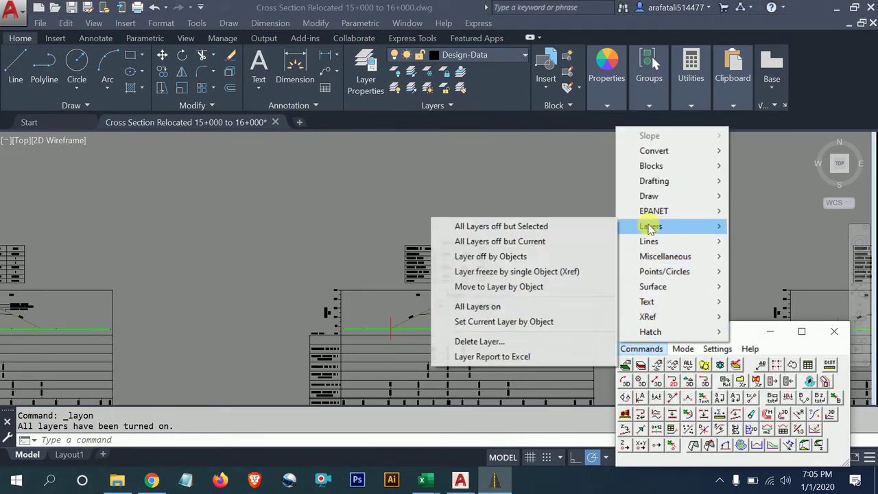
mouse_move(652, 226)
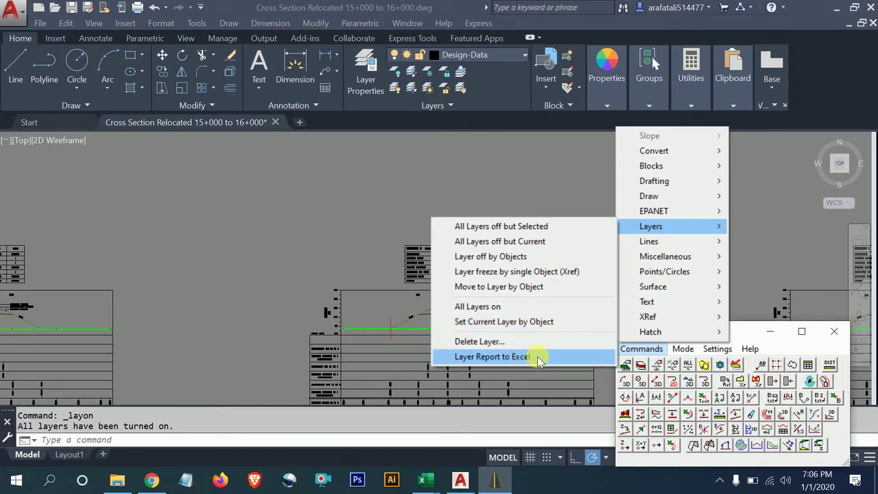
Generate the Layer Report to Excel and select the layer names in column A.
left_click(535, 357)
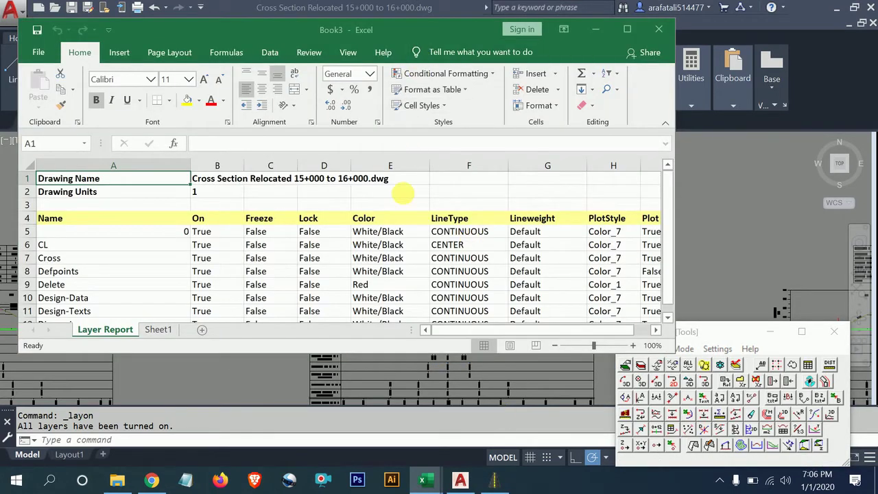
left_click(378, 247)
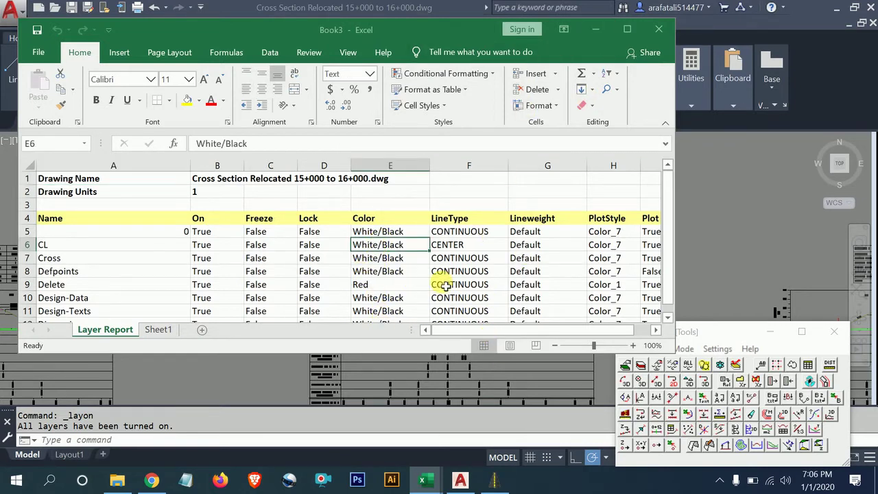
scroll(453, 287, "down", 2)
scroll(453, 287, "down", 1)
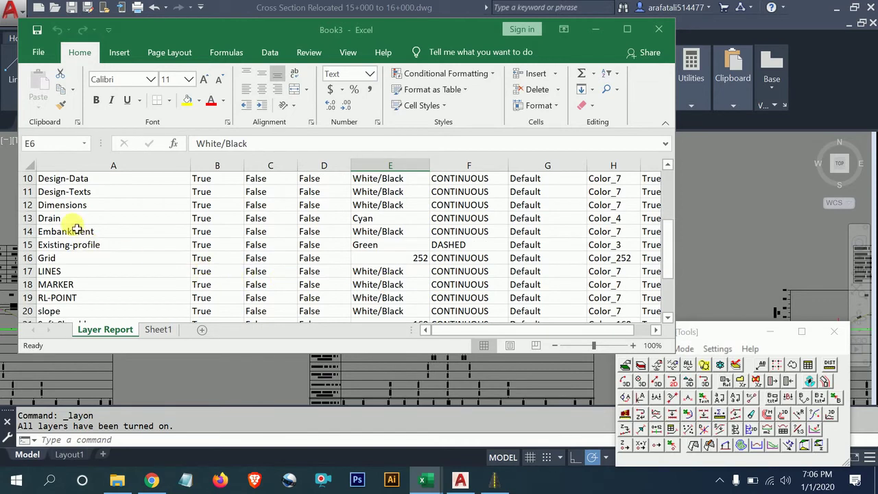
left_click_drag(68, 206, 72, 247)
scroll(106, 227, "up", 3)
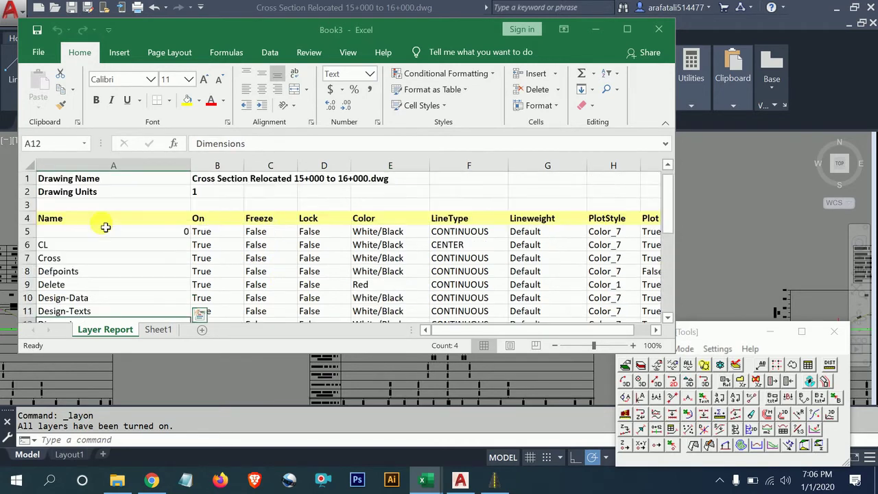
left_click(71, 192)
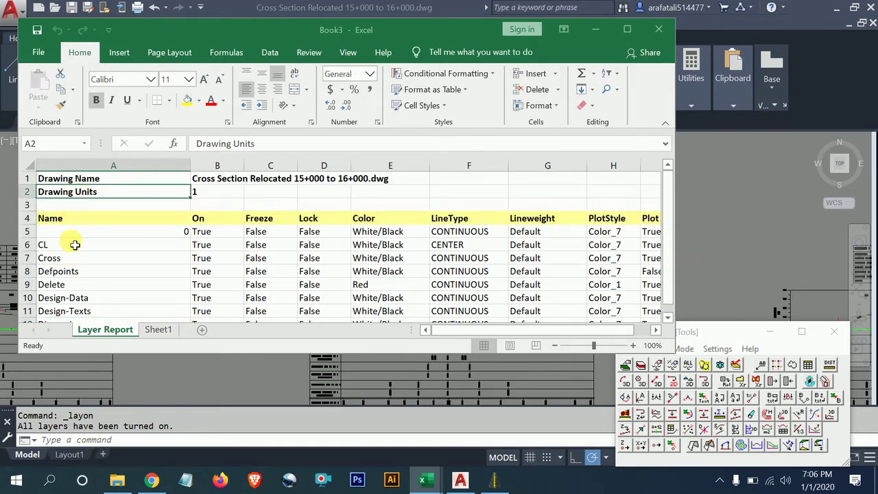
mouse_move(69, 245)
left_mouse_down()
mouse_move(57, 347)
mouse_move(196, 281)
left_mouse_up()
scroll(206, 283, "up", 3)
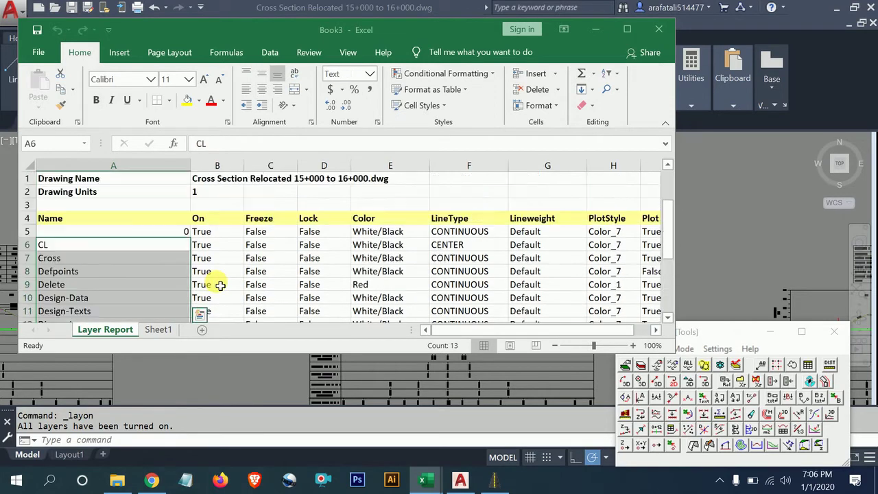
Review the On, Freeze, Lock, Color, LineType, Lineweight and PlotStyle columns of the report.
left_click(210, 220)
left_click(212, 232)
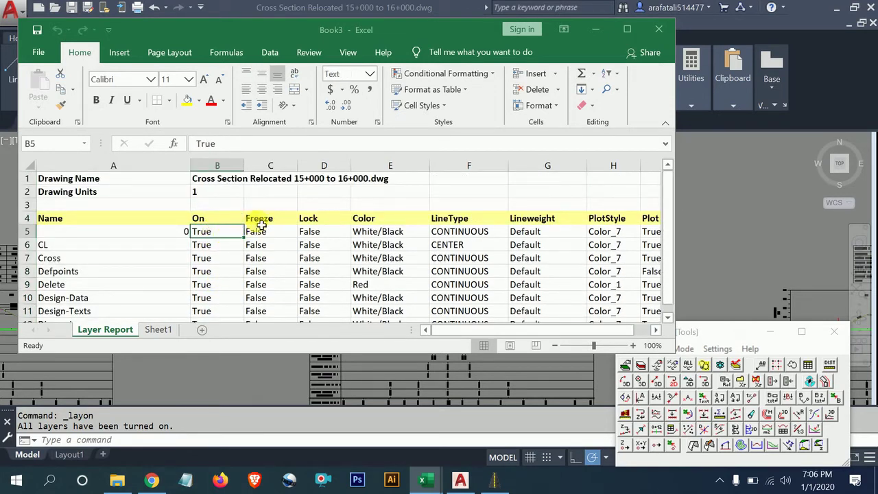
left_click(261, 223)
left_click(261, 233)
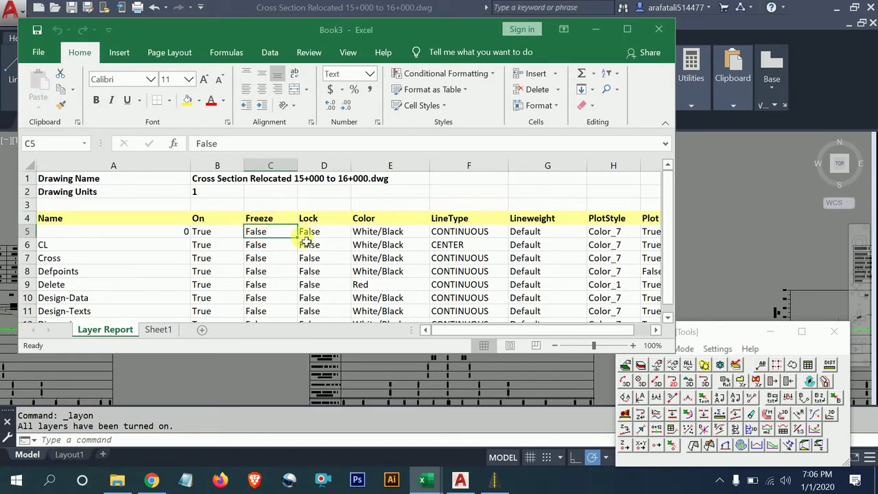
left_click(324, 219)
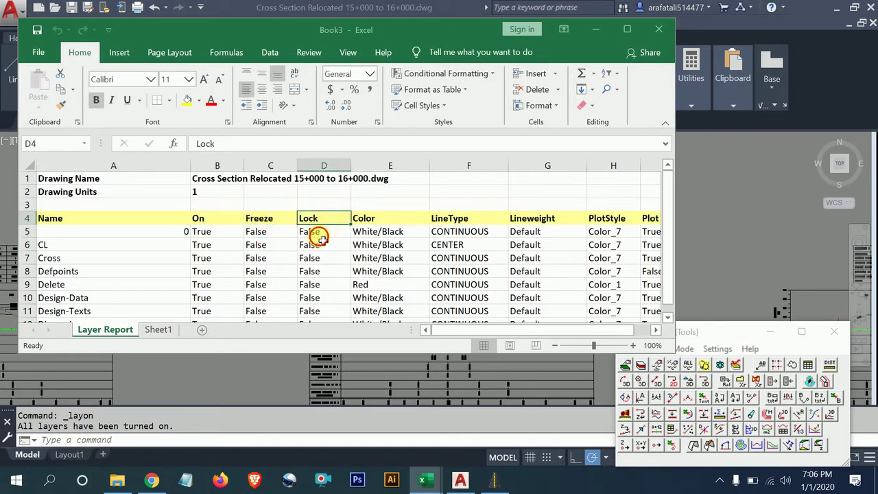
left_click(317, 232)
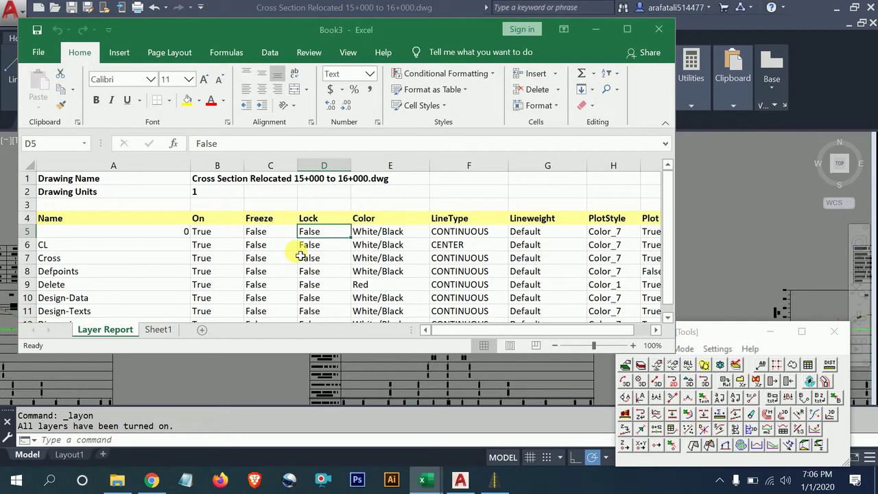
left_click(377, 219)
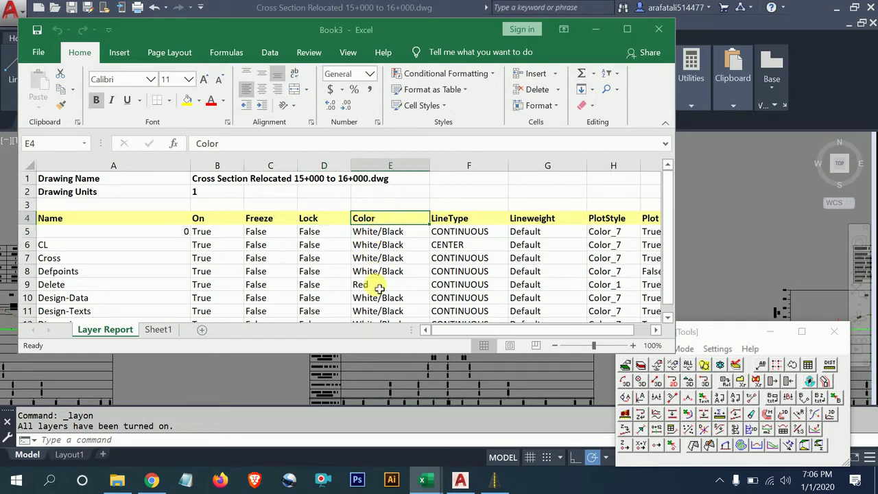
left_click(460, 221)
left_click(527, 219)
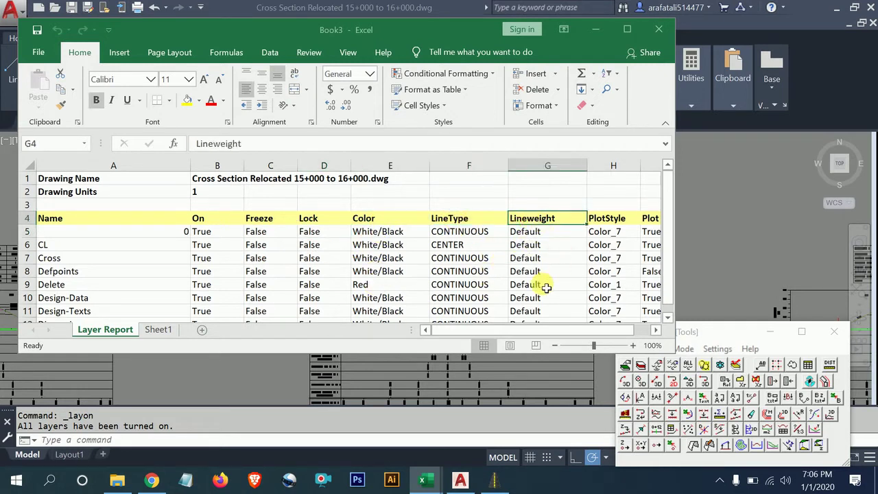
left_click(608, 219)
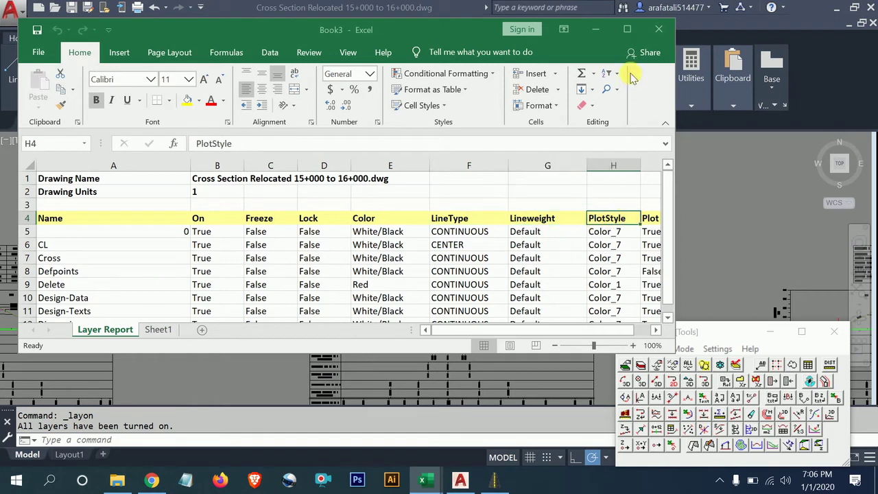
Maximize Excel to check the Plot column, then minimize Excel to return to AutoCAD.
left_click(627, 30)
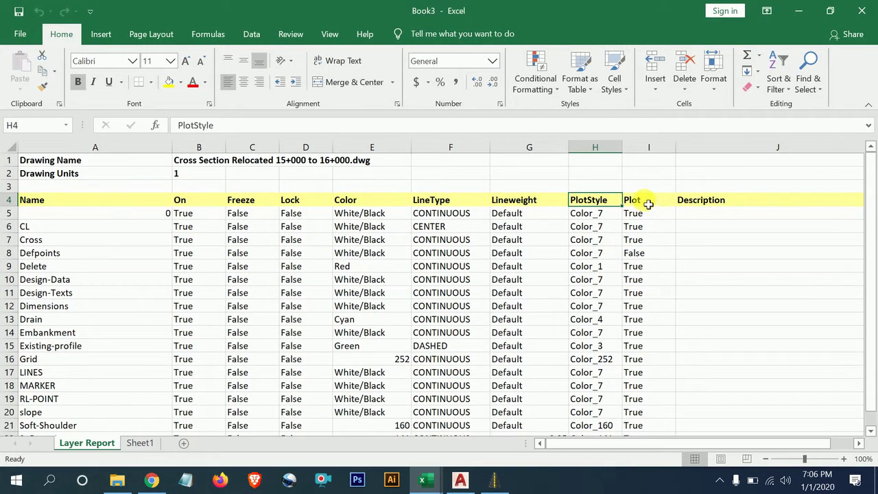
left_click(648, 204)
scroll(652, 313, "down", 1)
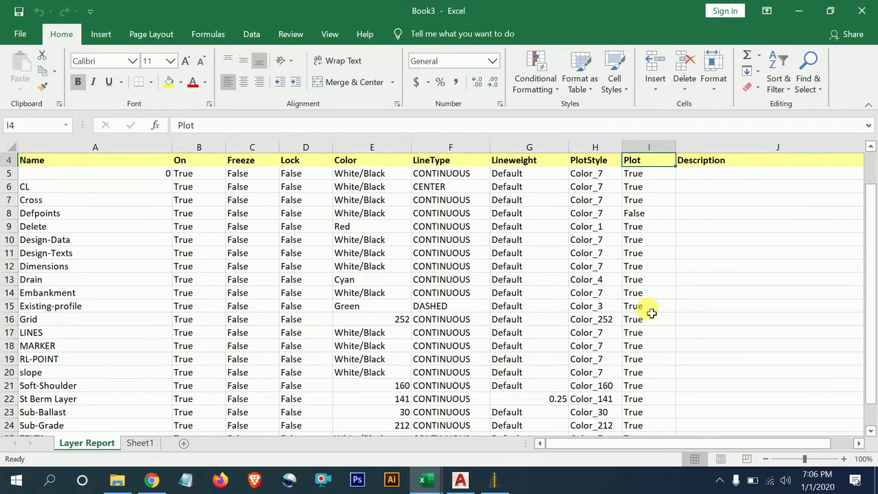
left_click(636, 229)
scroll(656, 269, "up", 1)
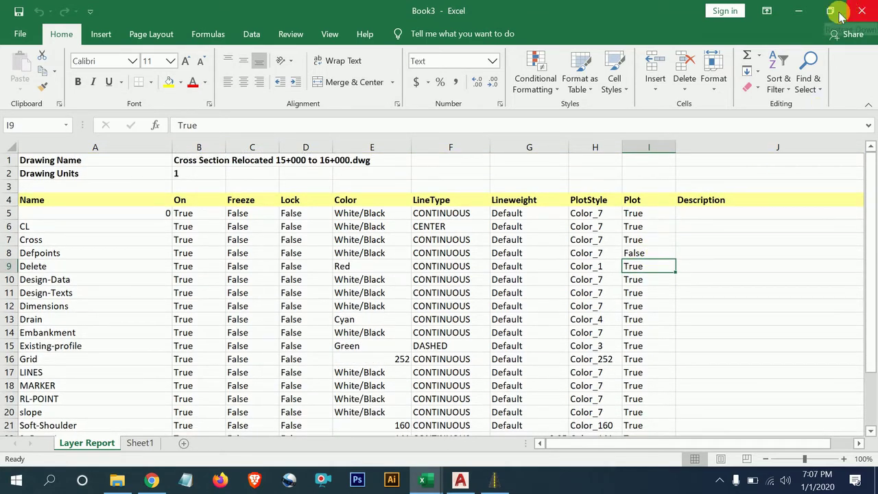
left_click(799, 11)
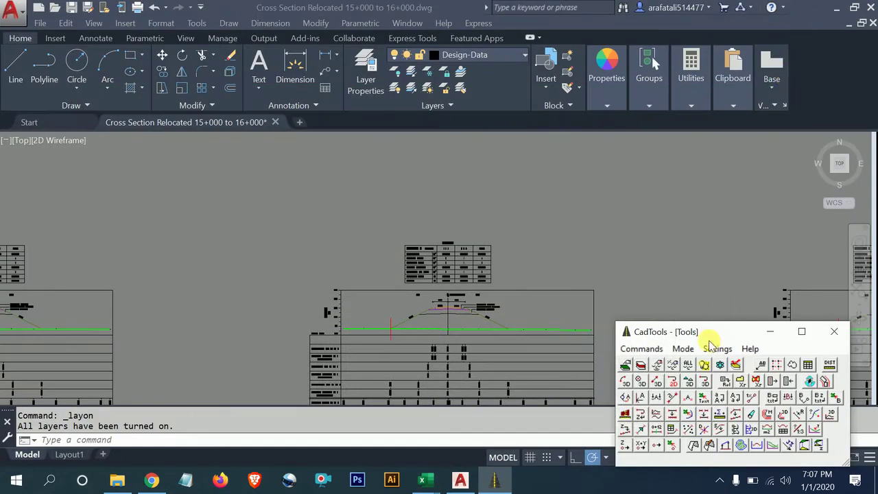
Open CadTools' 2D polyline area calculation and draw a red rectangle in an empty area.
left_click(641, 349)
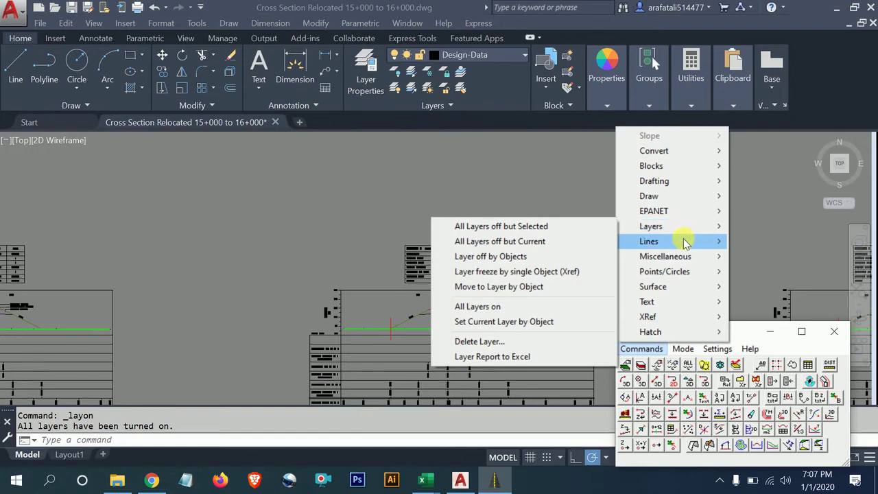
mouse_move(672, 242)
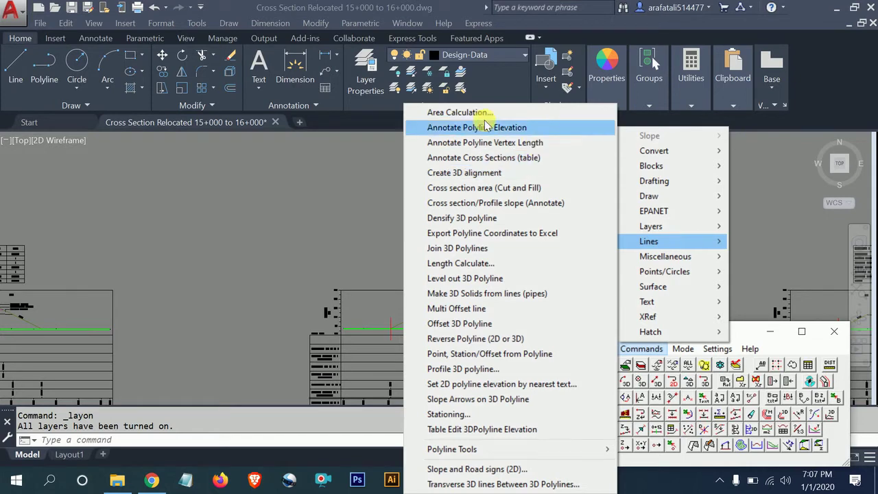
left_click(439, 113)
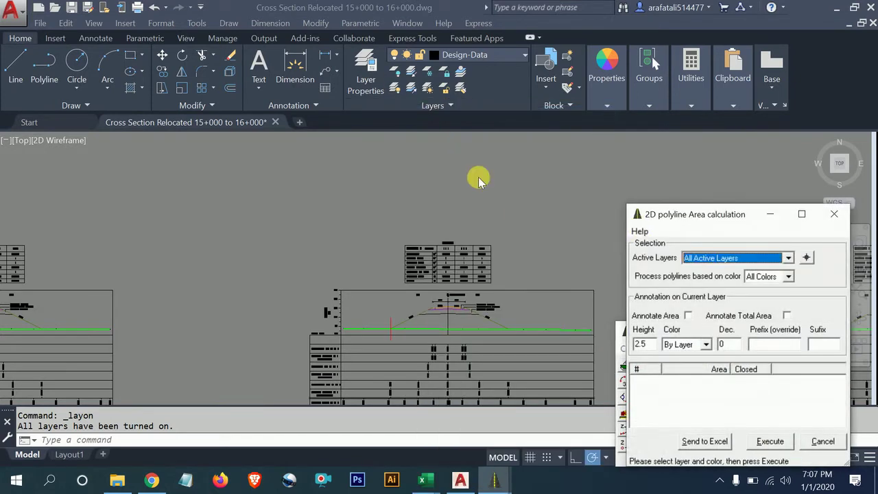
scroll(396, 190, "down", 2)
scroll(396, 190, "down", 2)
mouse_move(380, 205)
middle_mouse_down()
mouse_move(380, 280)
mouse_move(186, 147)
middle_mouse_up()
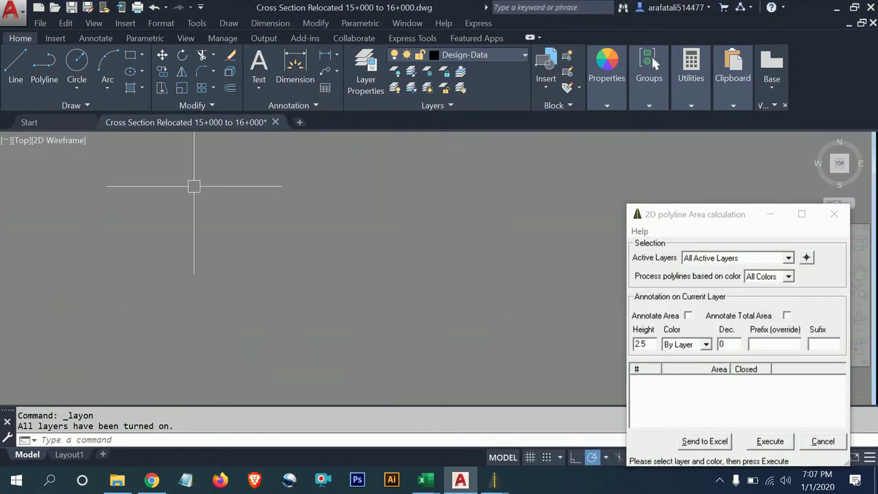
left_click(130, 55)
left_click(334, 219)
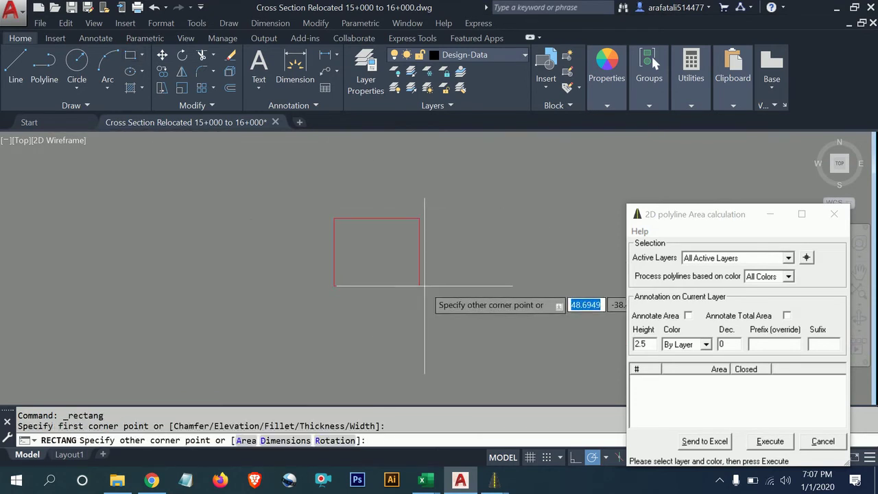
left_click(452, 287)
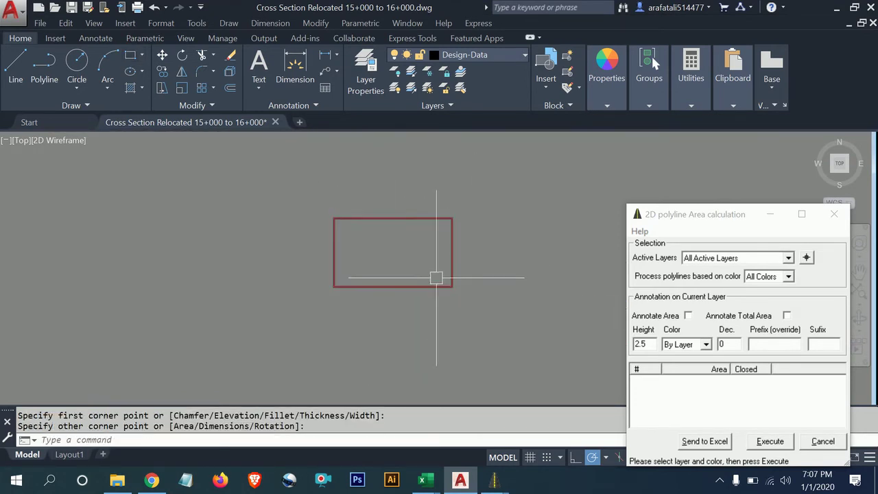
Calculate the red rectangle's area and review its row and the total.
left_click(768, 444)
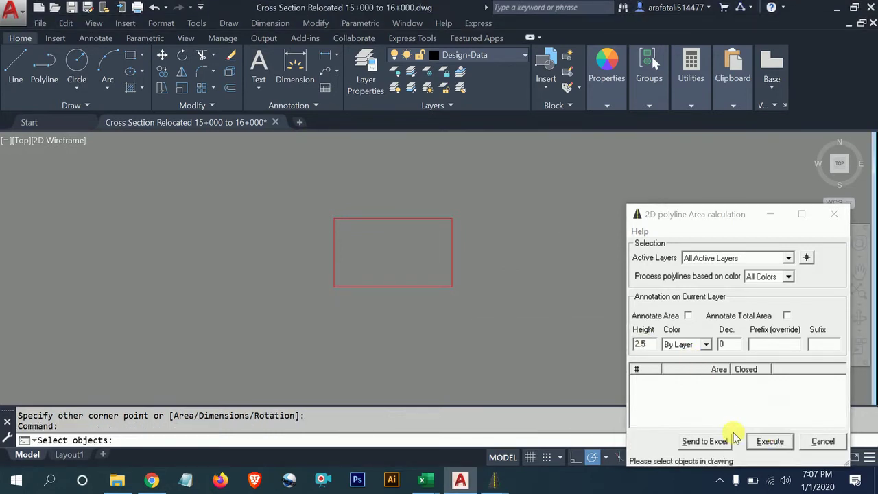
left_click(413, 285)
key("Return")
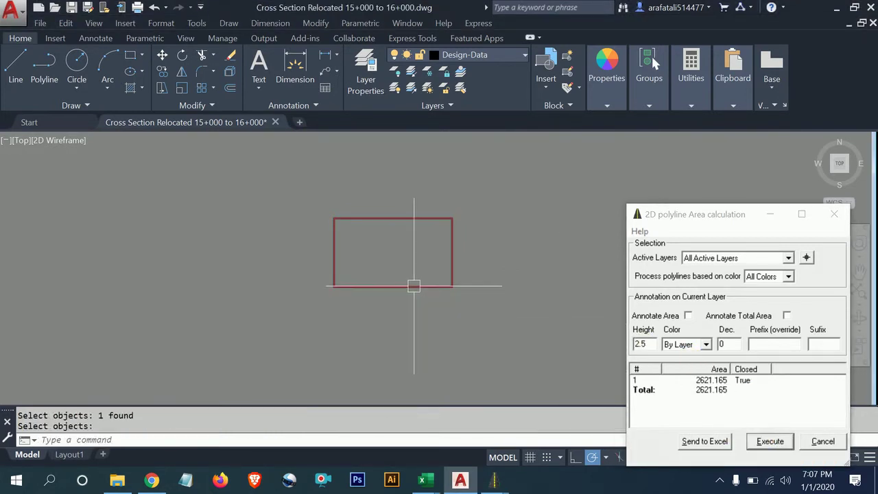
left_click(717, 390)
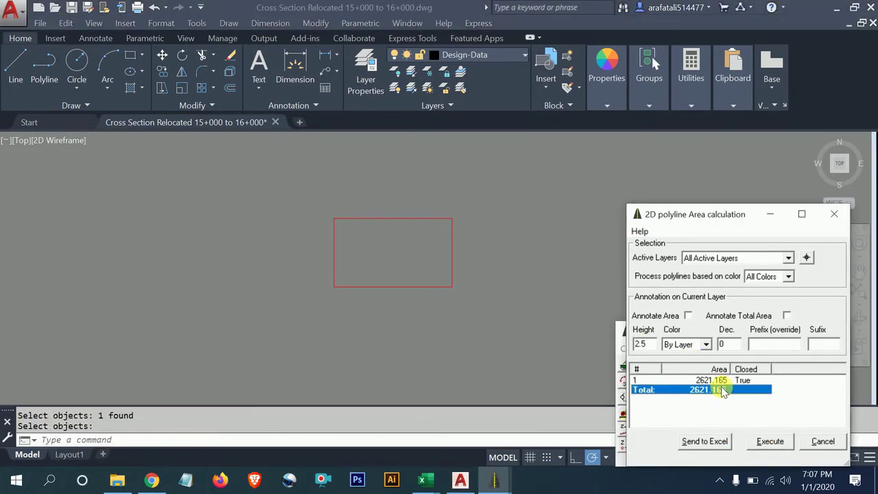
left_click(678, 380)
left_click(409, 289)
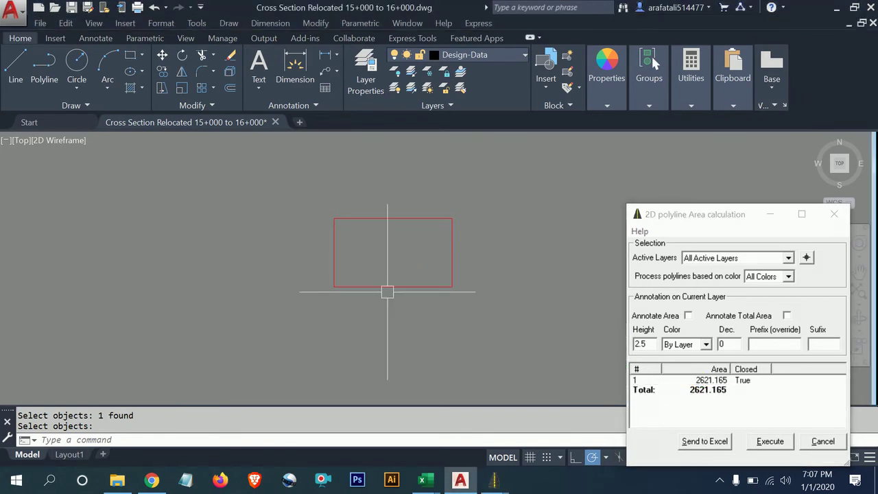
Draw two more rectangles beside the first one with RECTANG.
left_click(129, 55)
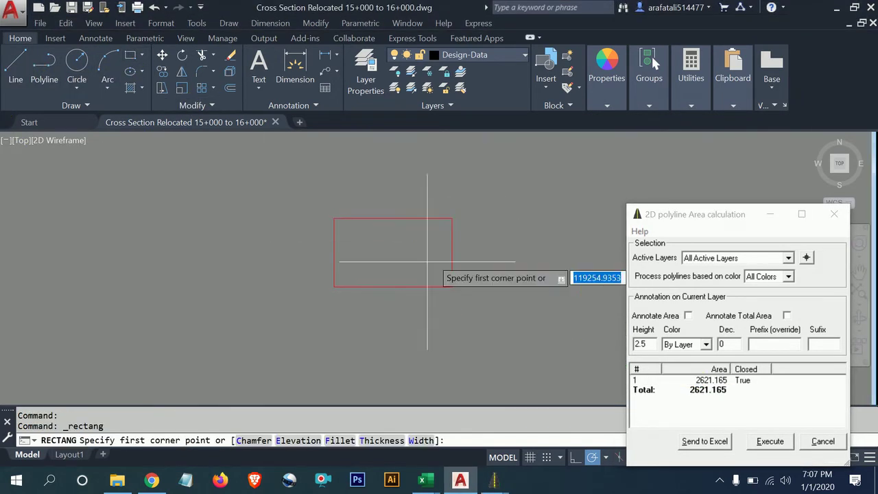
middle_click_drag(407, 267, 174, 256)
left_click(290, 203)
left_click(437, 294)
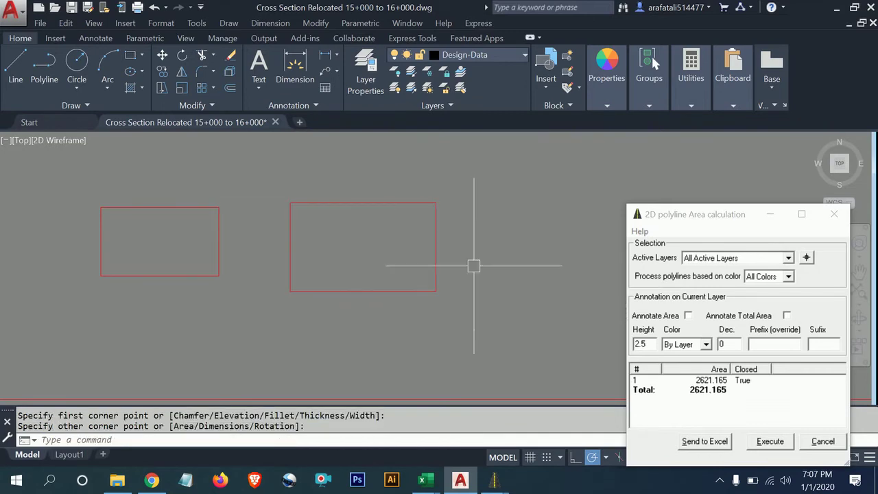
key("Return")
scroll(463, 247, "down", 4)
middle_click_drag(463, 247, 376, 218)
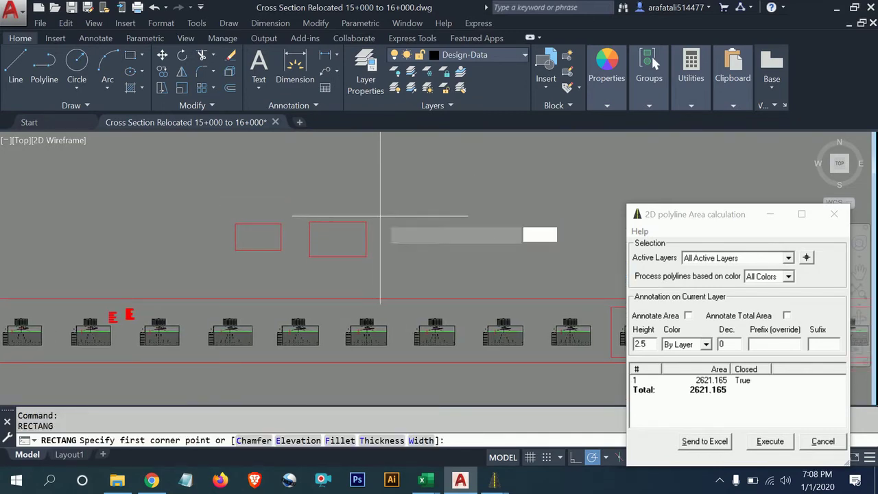
left_click(379, 217)
left_click(426, 243)
scroll(302, 234, "up", 2)
middle_click_drag(305, 231, 307, 257)
Compute the three rectangles' areas: 2621.165, 4191.561 and 2651.03, totalling 9463.756.
left_click(638, 421)
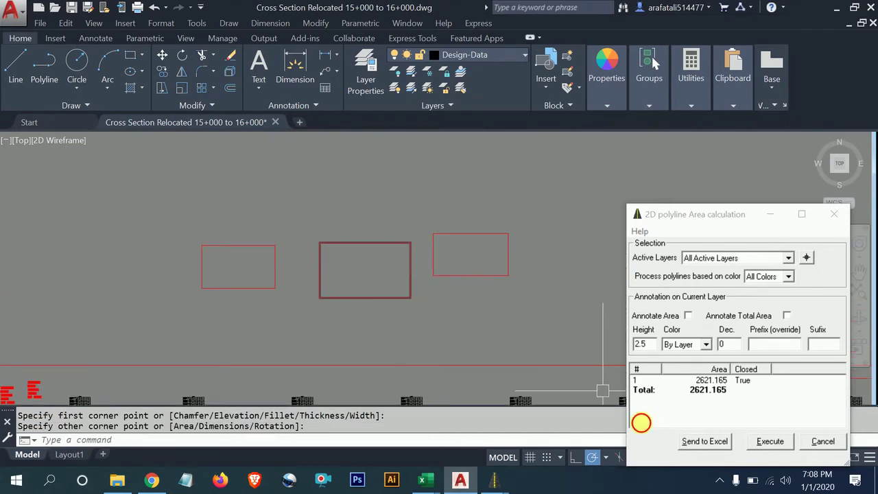
left_click(785, 447)
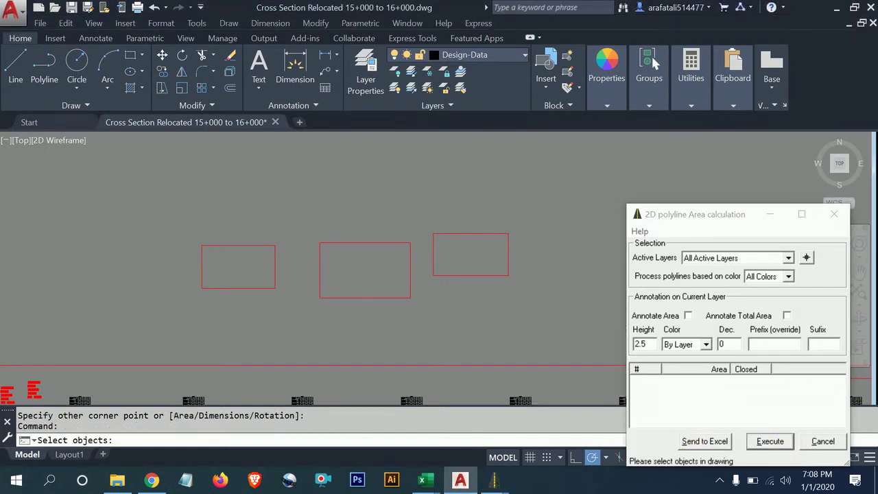
left_click(271, 288)
left_click(323, 295)
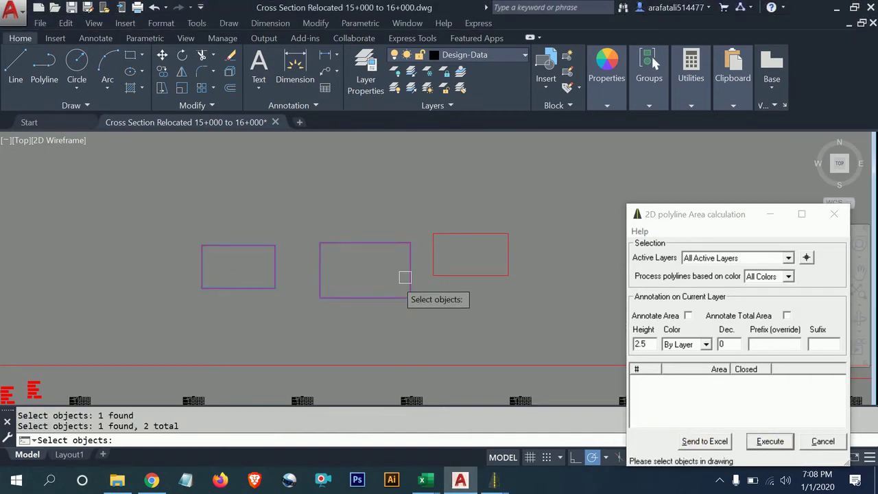
left_click(431, 273)
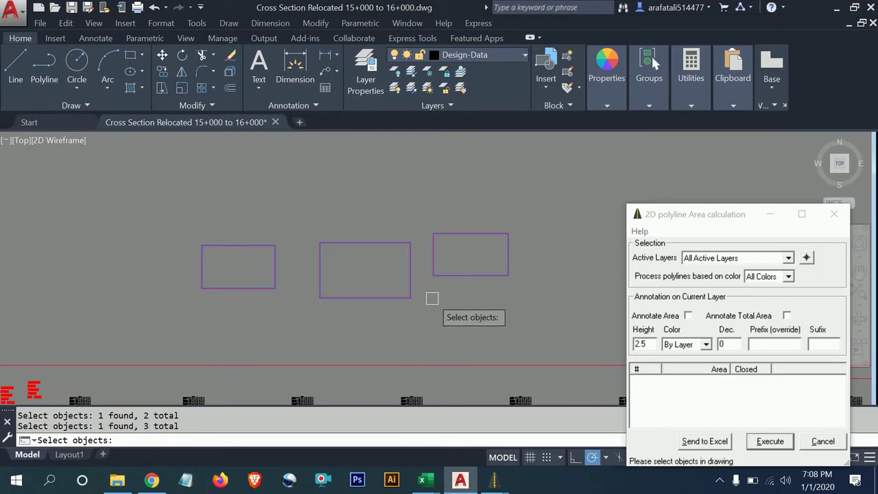
key("Return")
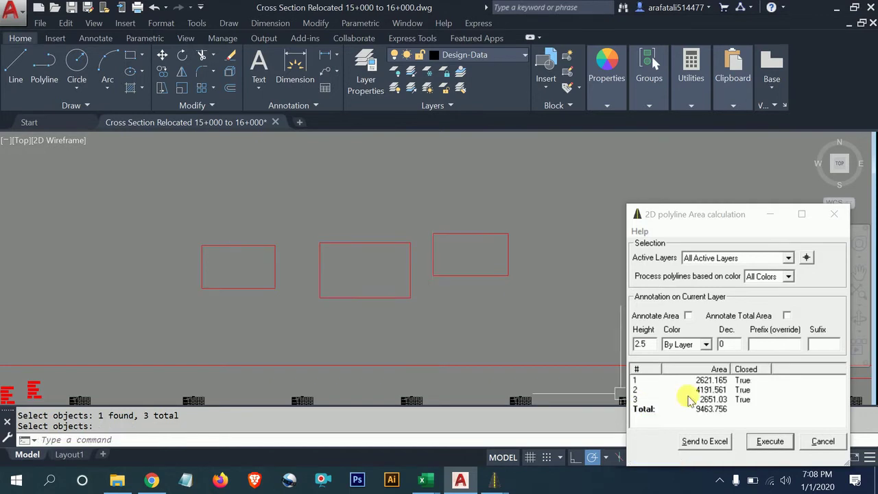
left_click(704, 380)
left_click(707, 390)
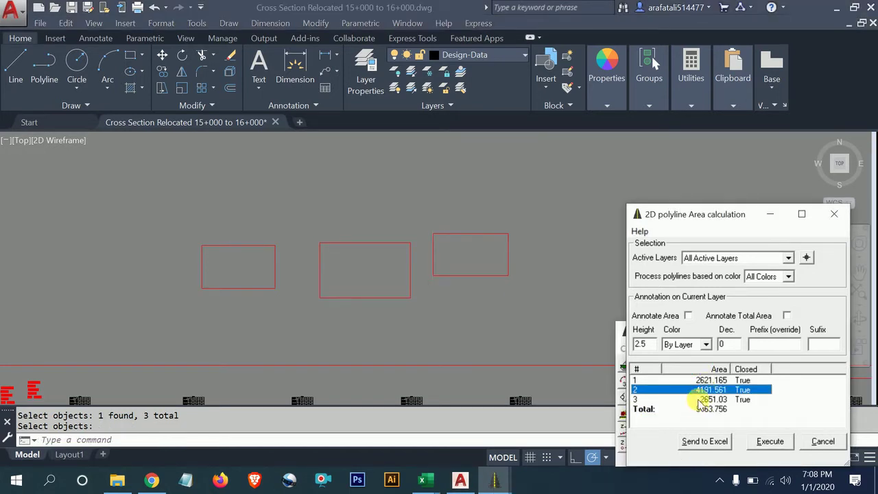
left_click(713, 400)
left_click(722, 409)
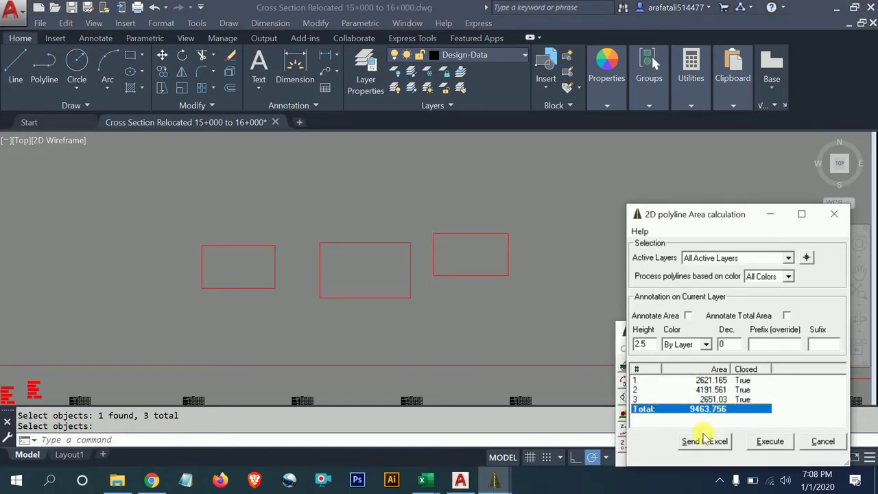
Send the three areas to a ToolBox-Calculate Areas sheet in Excel, then close the area window.
left_click(713, 443)
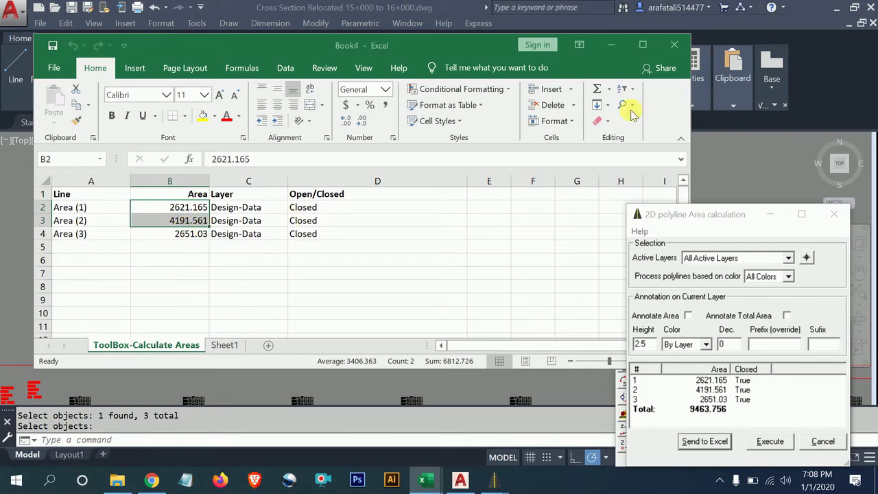
left_click(616, 44)
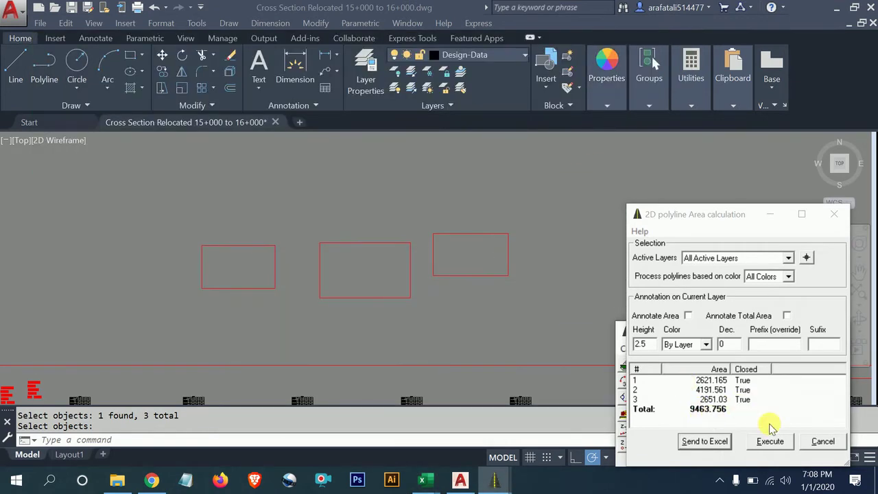
left_click(811, 443)
left_click(641, 349)
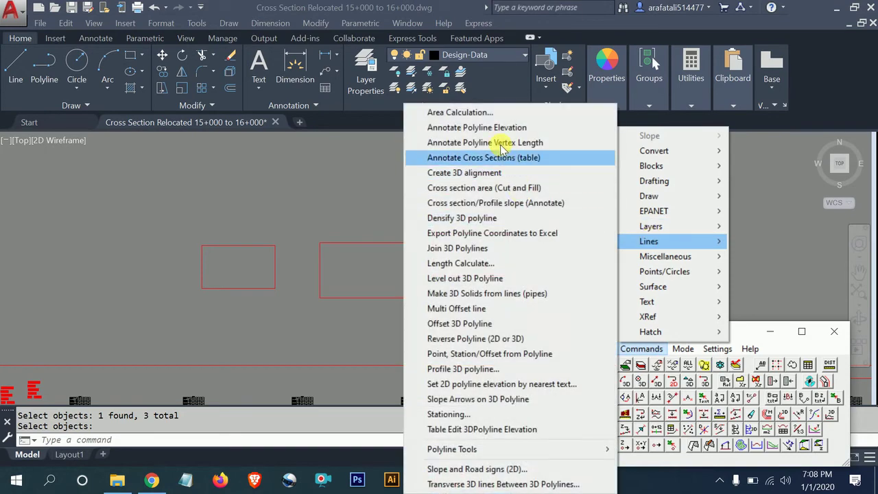
mouse_move(649, 241)
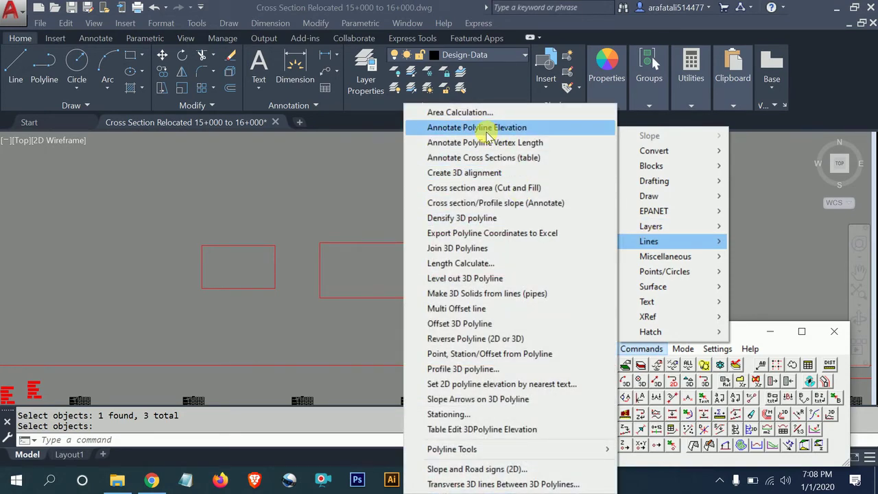
Label all vertices of the section-row polyline with elevations: aligned text, height 1, 3 decimals.
left_click(486, 128)
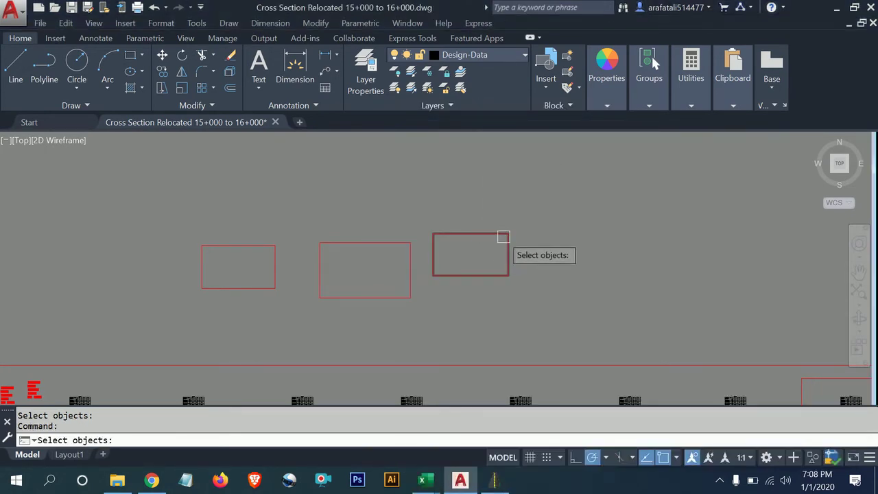
scroll(503, 237, "down", 4)
middle_click_drag(590, 226, 642, 240)
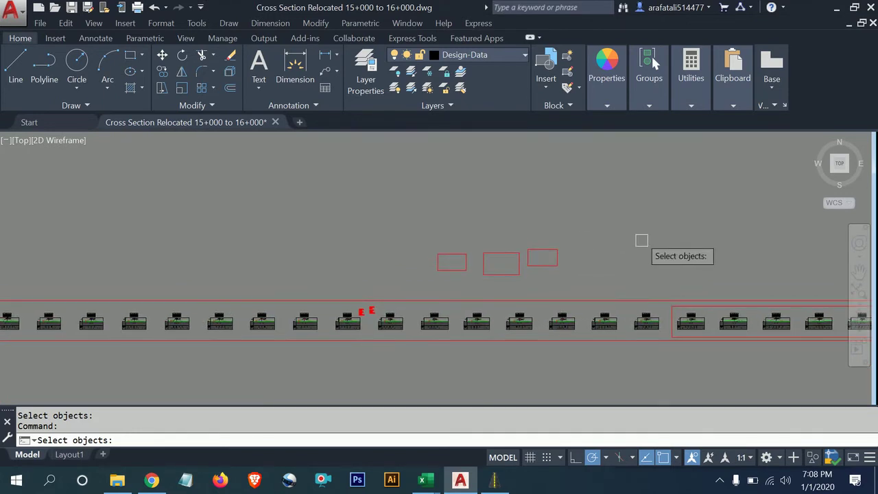
left_click(610, 302)
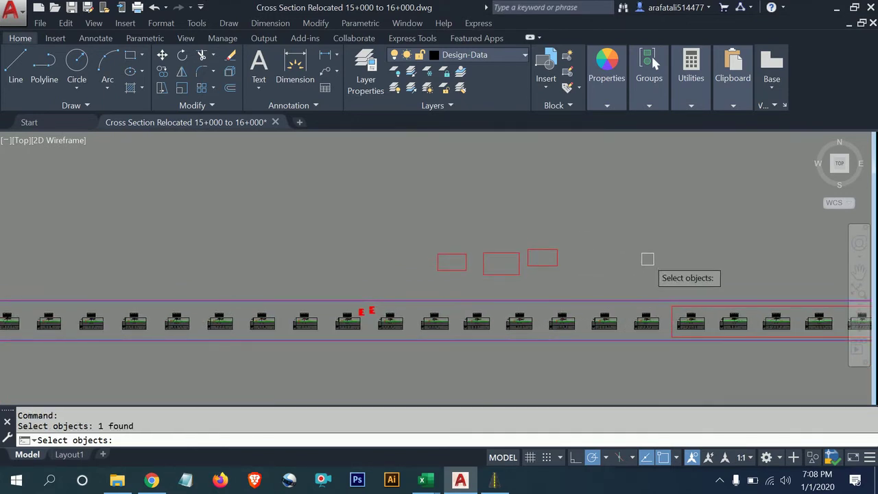
scroll(647, 259, "down", 2)
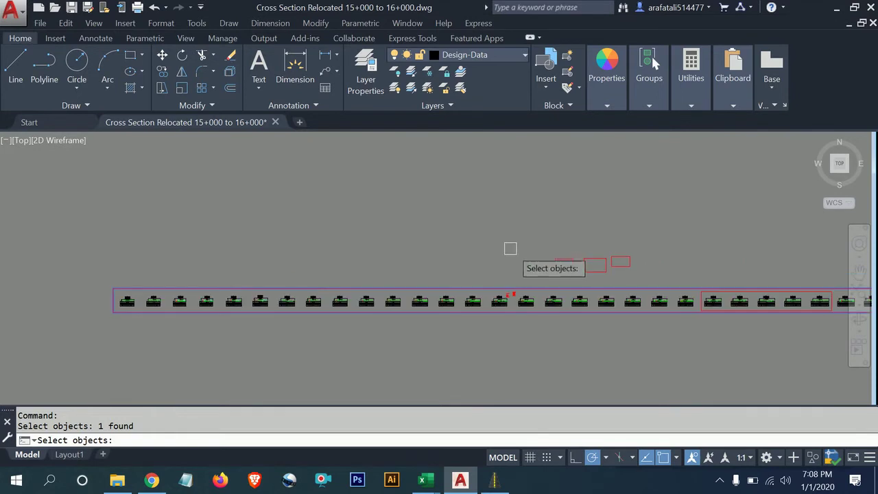
key("Return")
type("all")
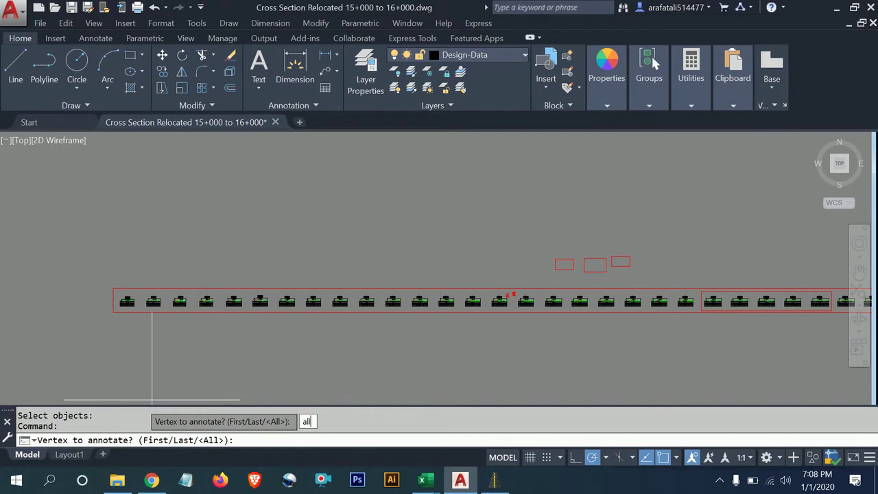
key("Return")
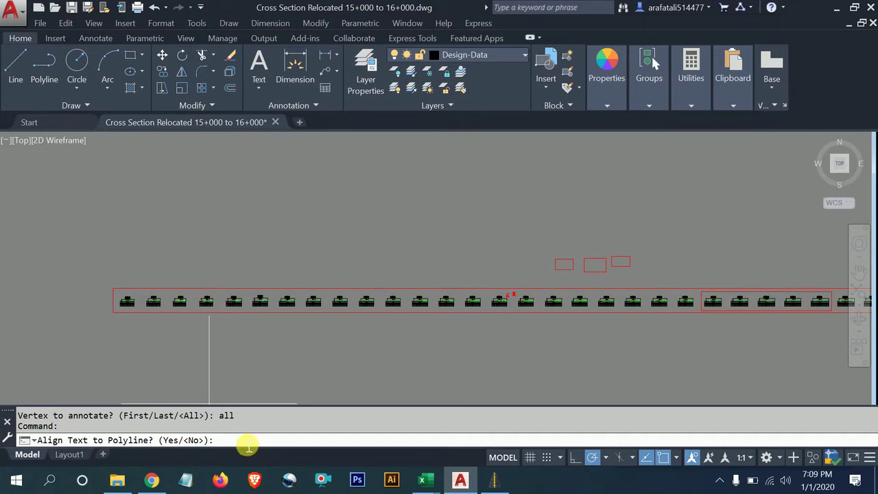
type("yes")
key("Return")
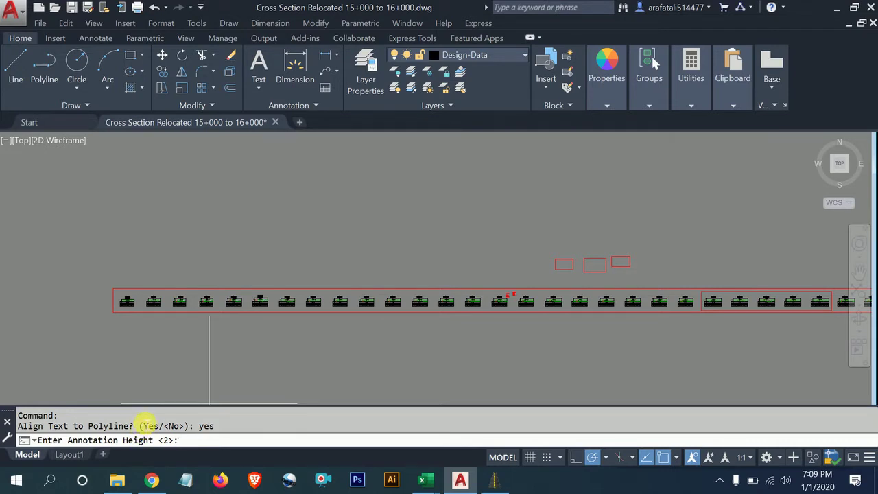
type("1")
key("Return")
type("3")
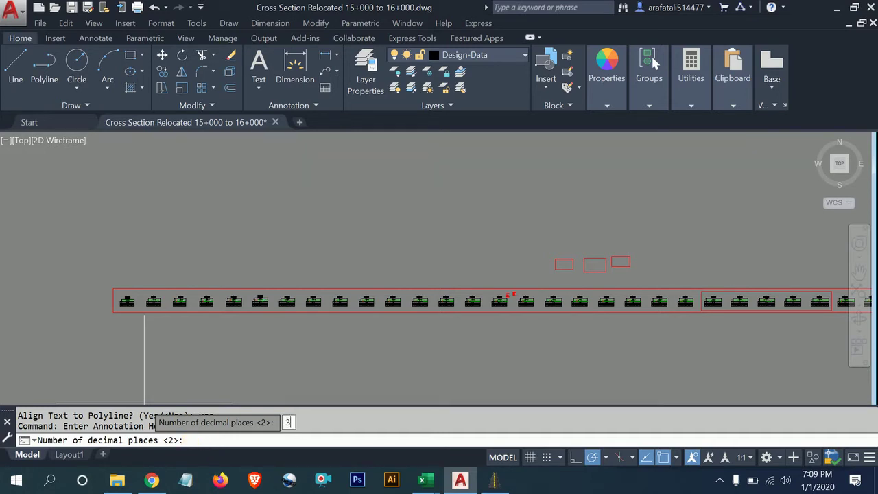
key("Return")
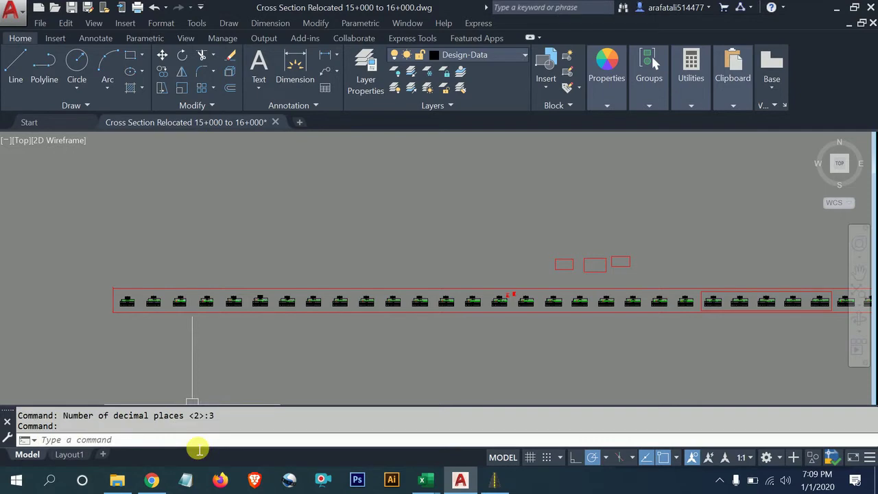
Inspect the 0.000 elevation labels on the polyline corners, then reopen CadTools' command list.
scroll(120, 300, "up", 5)
scroll(100, 292, "up", 5)
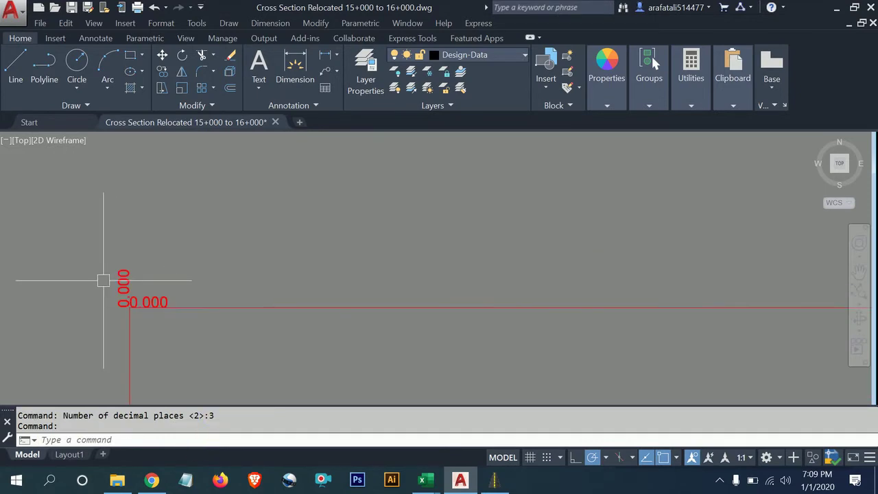
scroll(103, 280, "up", 2)
scroll(121, 297, "down", 5)
scroll(155, 243, "down", 5)
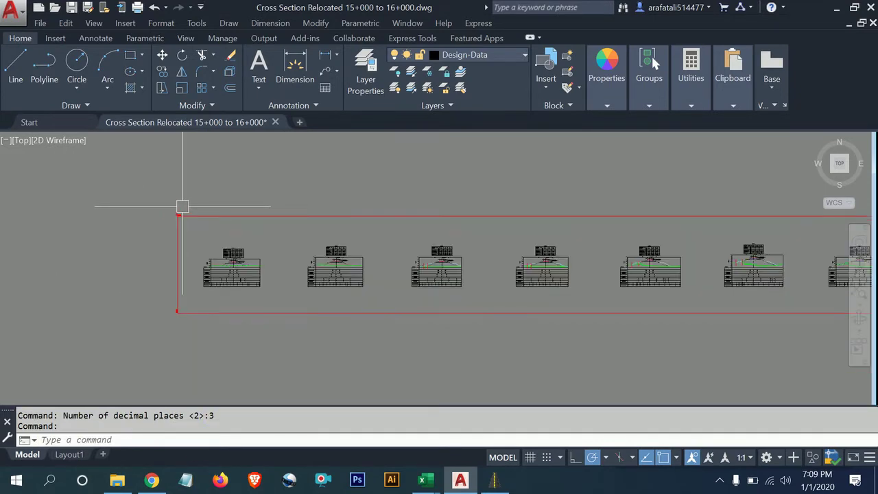
scroll(149, 280, "up", 3)
scroll(59, 288, "up", 3)
scroll(62, 288, "down", 5)
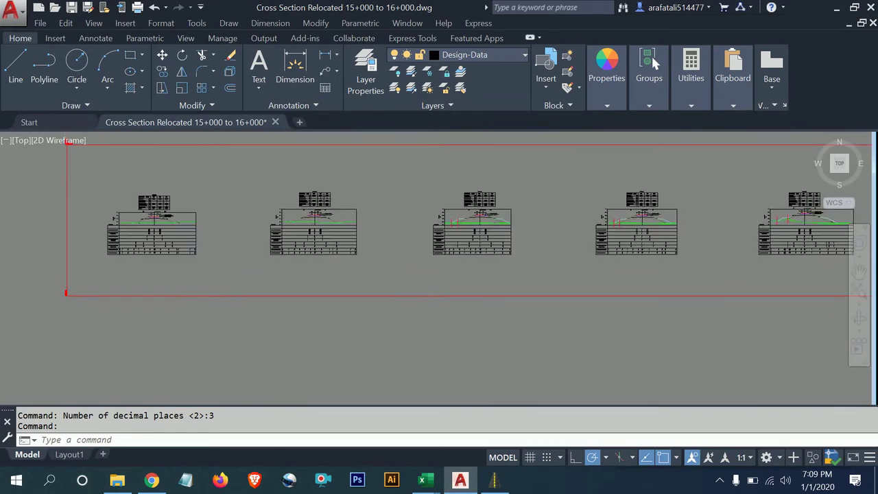
scroll(712, 346, "down", 5)
scroll(594, 359, "up", 1)
scroll(505, 355, "up", 3)
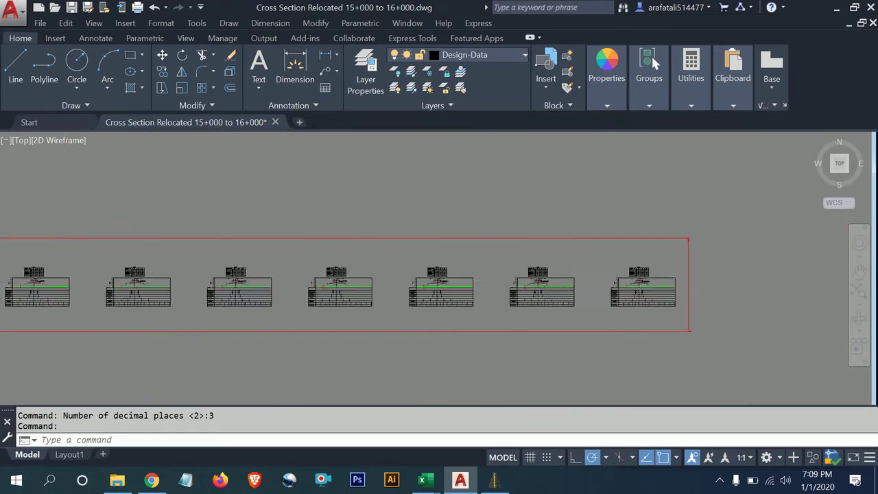
scroll(643, 367, "up", 5)
scroll(643, 366, "up", 1)
scroll(580, 363, "down", 3)
scroll(575, 266, "down", 2)
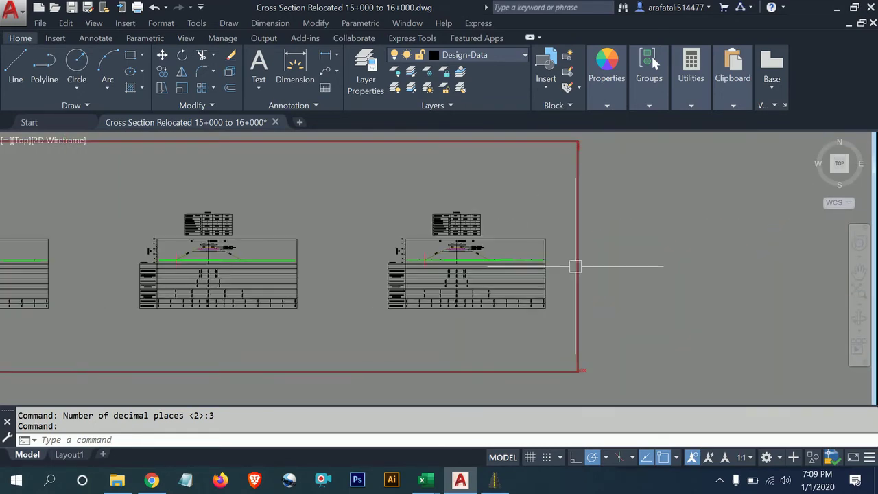
scroll(575, 266, "up", 2)
scroll(569, 278, "up", 3)
scroll(570, 256, "up", 2)
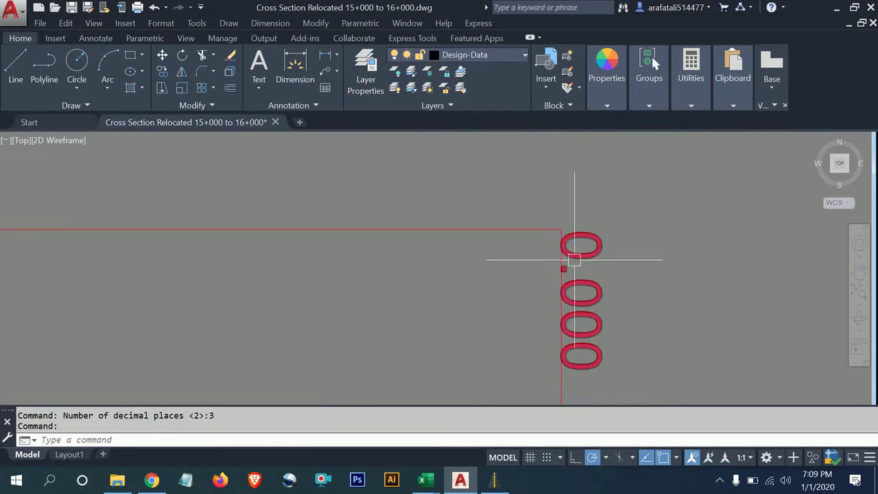
scroll(575, 261, "down", 3)
scroll(648, 255, "down", 3)
scroll(656, 259, "down", 3)
scroll(500, 284, "down", 2)
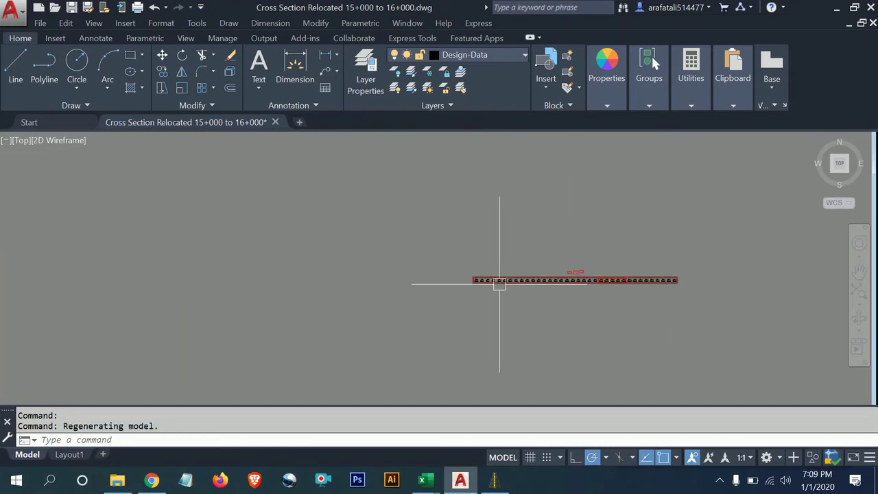
scroll(500, 283, "up", 4)
scroll(467, 272, "up", 4)
scroll(473, 260, "up", 3)
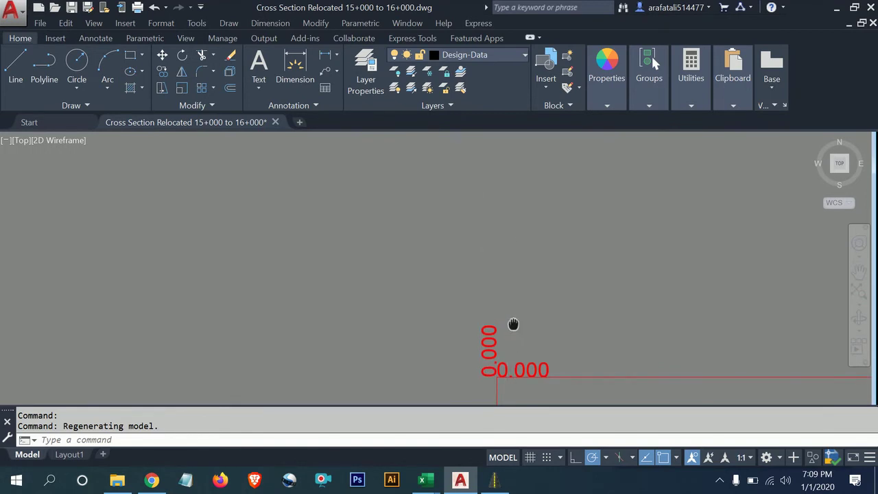
middle_click_drag(513, 324, 409, 276)
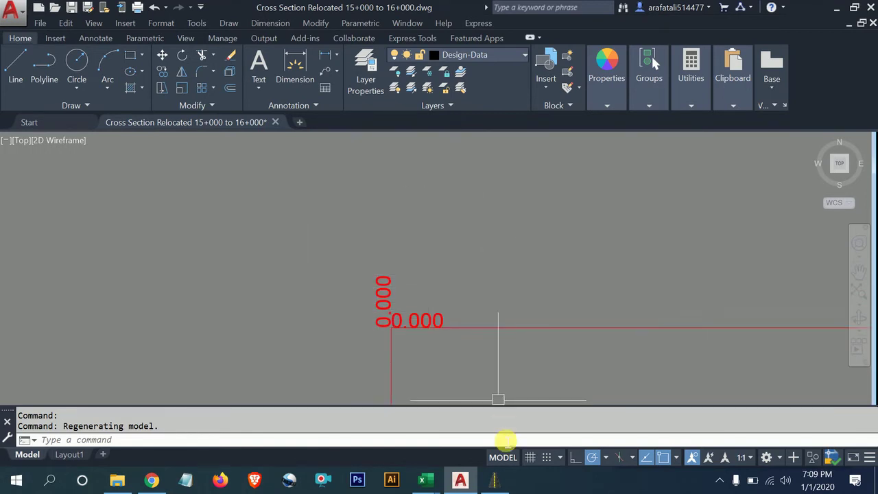
left_click(495, 481)
left_click(643, 349)
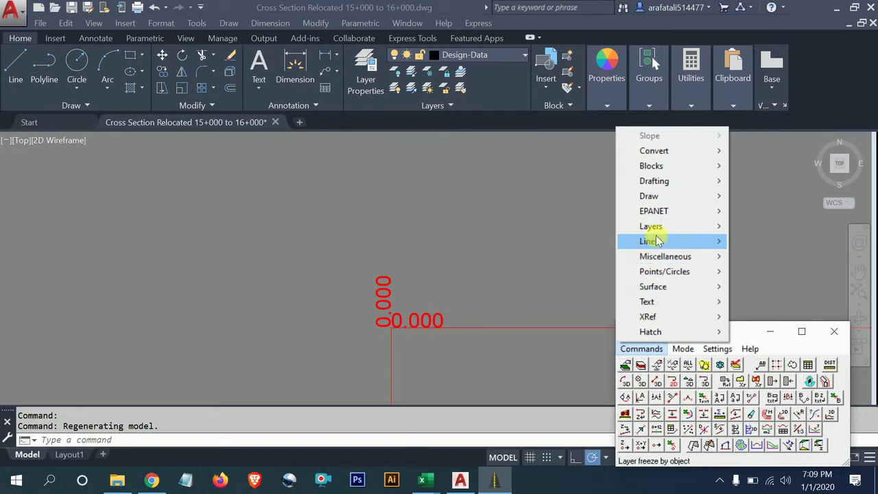
mouse_move(650, 241)
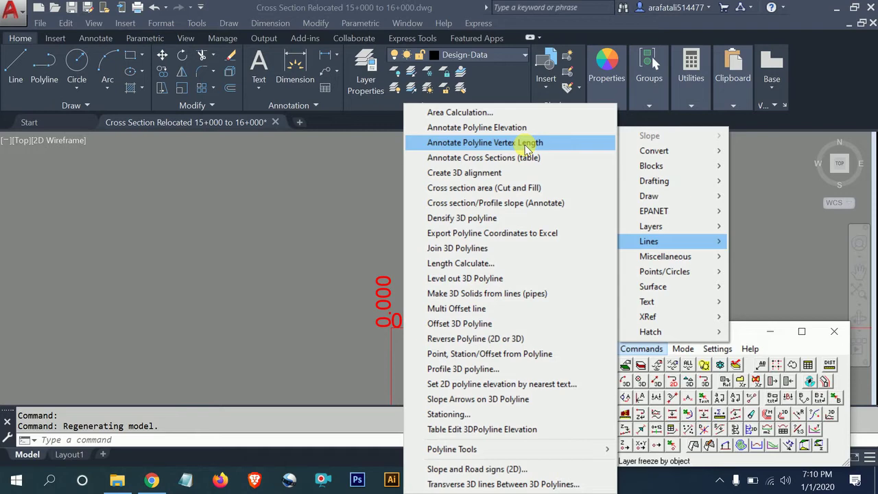
Annotate the middle rectangle's side lengths with 3 decimals at text height 1.
left_click(525, 143)
scroll(323, 274, "down", 2)
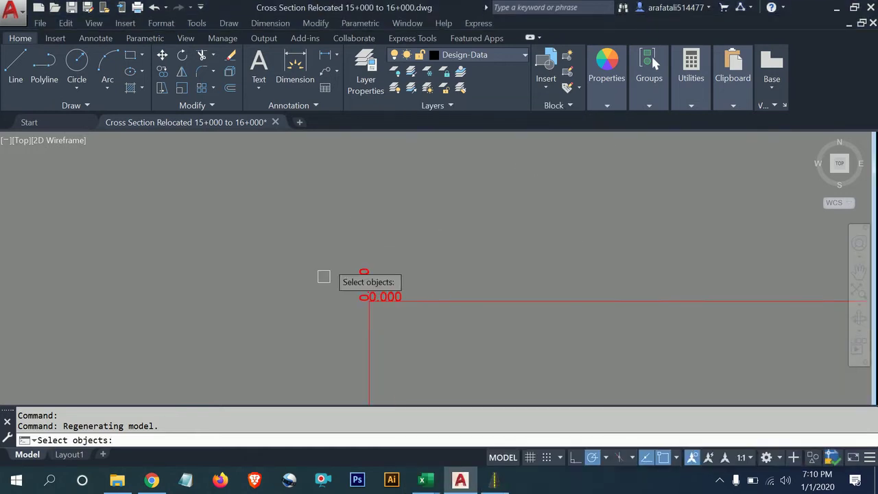
scroll(320, 280, "down", 4)
middle_click_drag(574, 275, 362, 261)
scroll(584, 245, "down", 2)
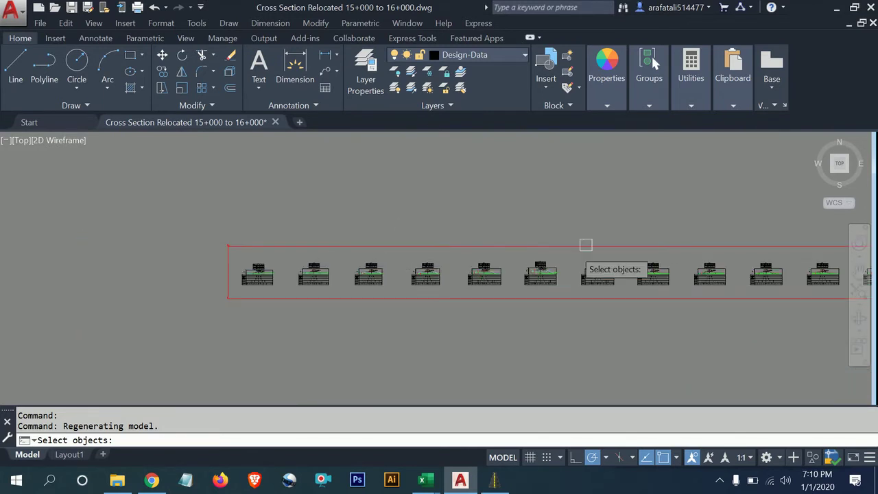
middle_click_drag(584, 245, 495, 242)
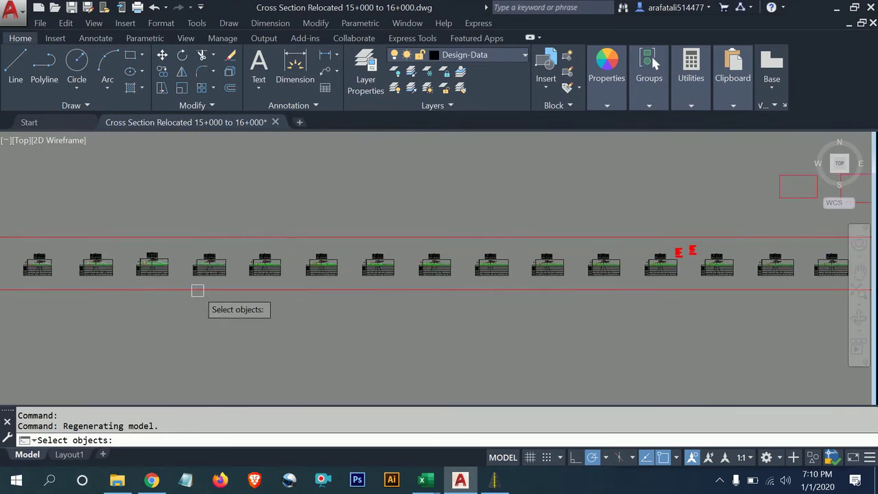
scroll(498, 313, "down", 3)
scroll(632, 263, "up", 3)
scroll(718, 291, "up", 1)
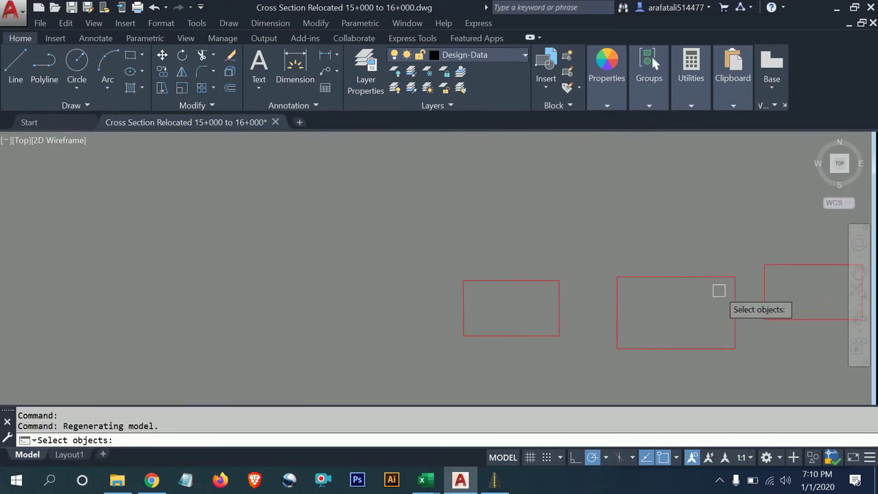
middle_click_drag(718, 290, 535, 265)
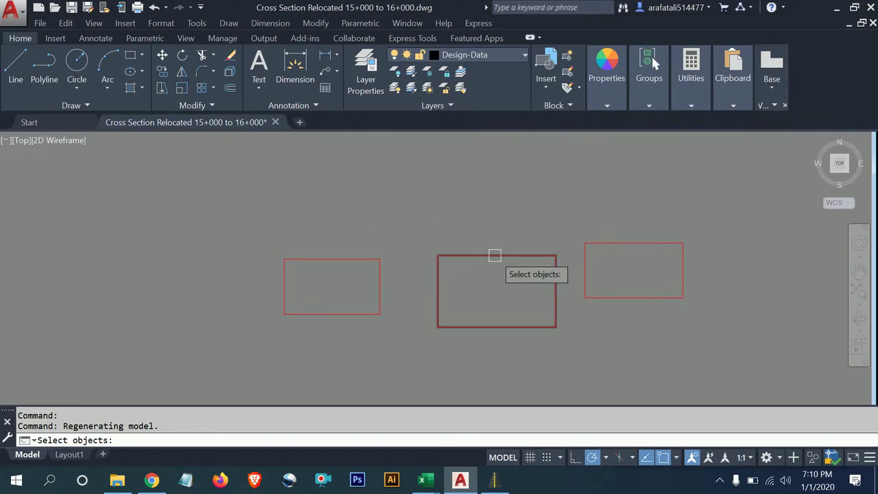
left_click(495, 255)
key("Return")
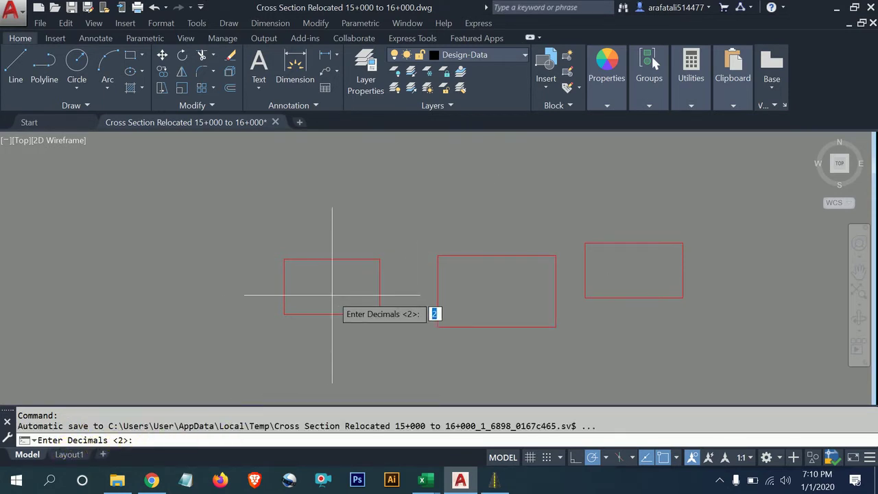
type("3")
key("Return")
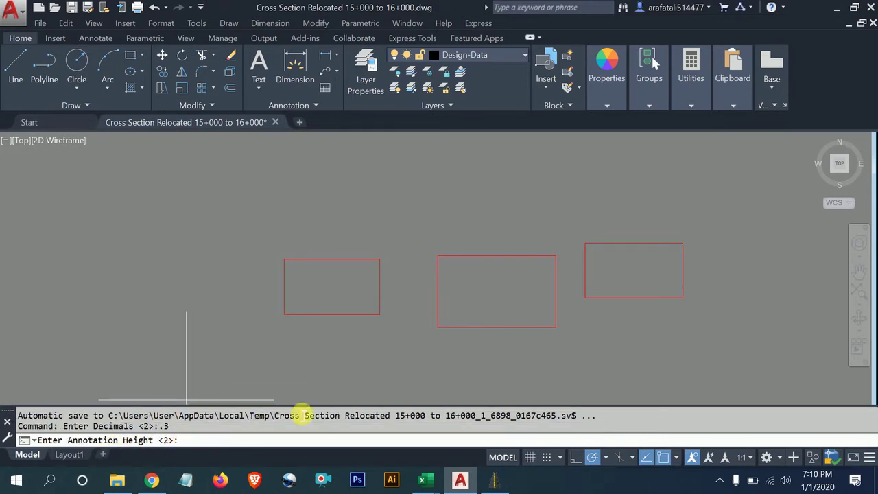
type("1")
key("Return")
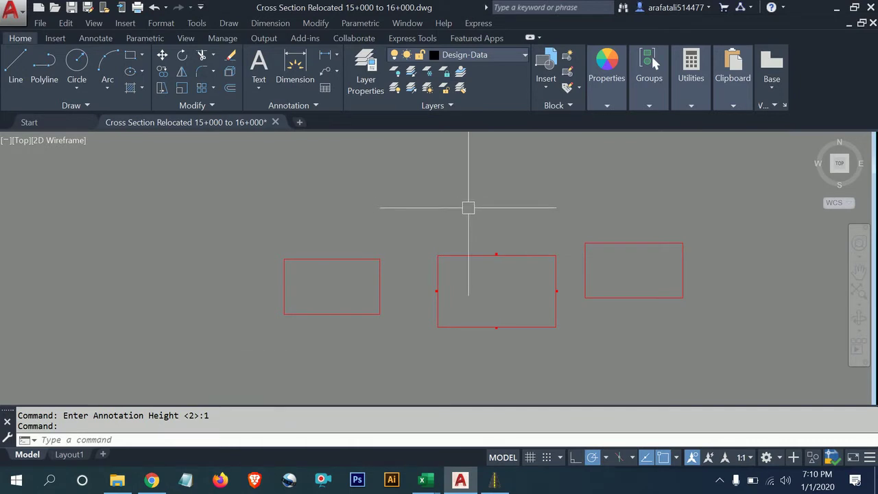
Zoom around the drawing to check the new red 50 side-length labels.
scroll(481, 258, "up", 3)
scroll(501, 233, "up", 3)
scroll(549, 233, "up", 2)
scroll(568, 245, "down", 3)
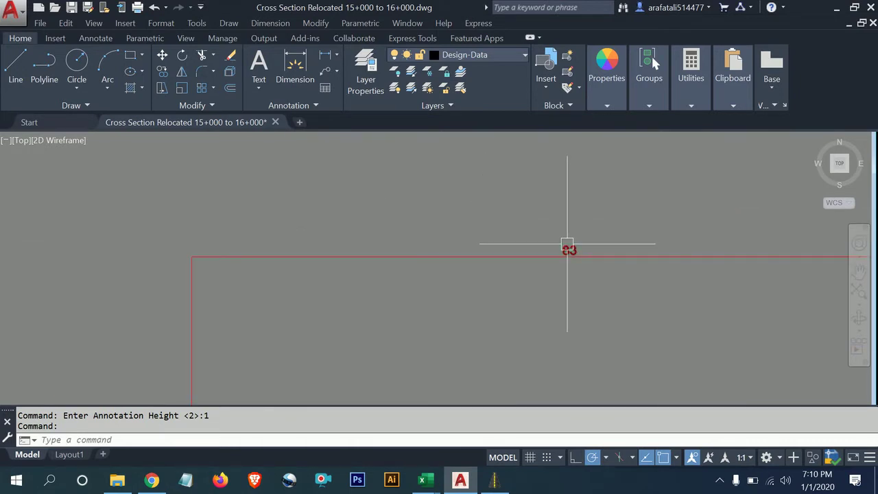
scroll(449, 326, "down", 2)
scroll(471, 308, "up", 3)
scroll(384, 270, "up", 3)
scroll(383, 271, "down", 2)
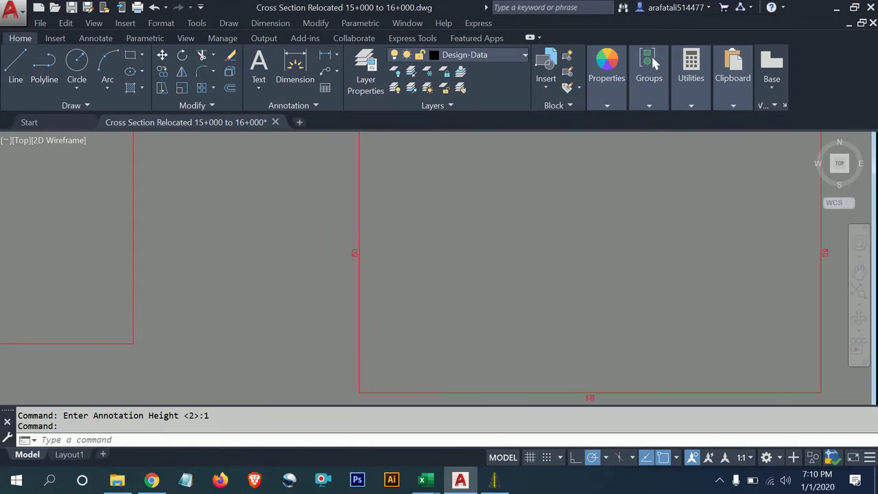
scroll(487, 334, "down", 2)
scroll(543, 261, "up", 3)
scroll(373, 196, "up", 2)
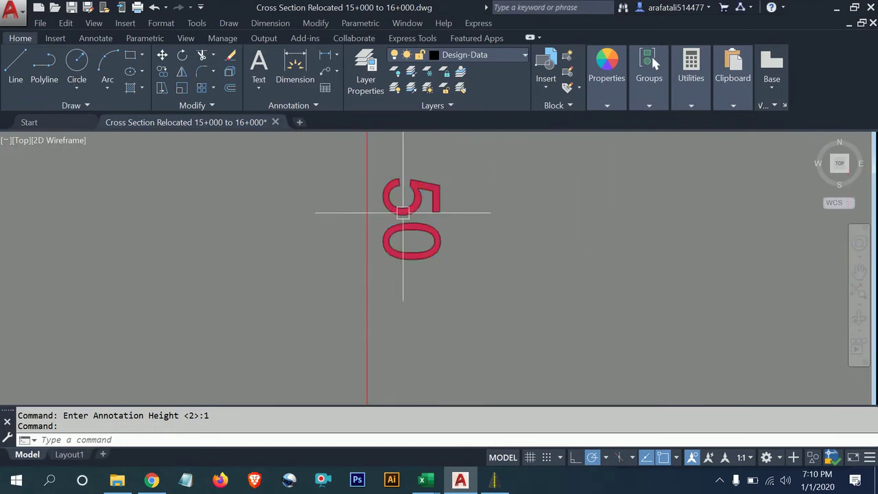
scroll(234, 428, "up", 1)
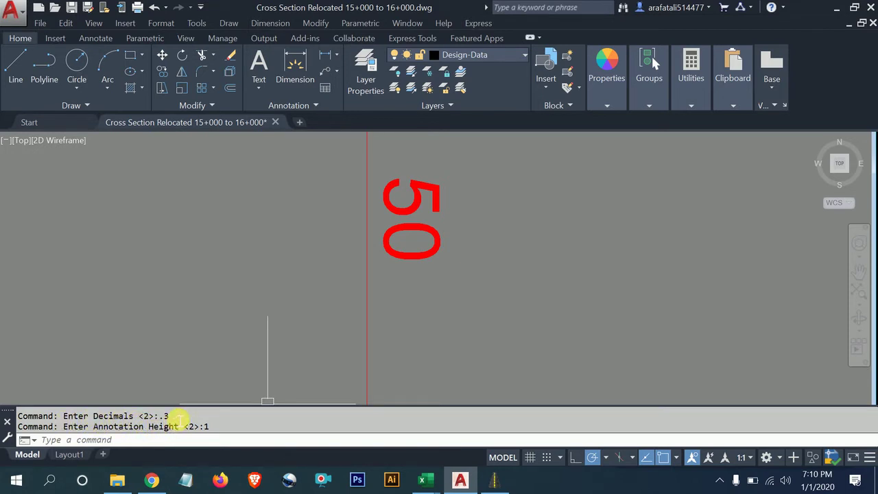
scroll(392, 280, "down", 1)
Cancel the pending command and bring up CadTools' Lines command list.
scroll(392, 285, "down", 2)
key("Escape")
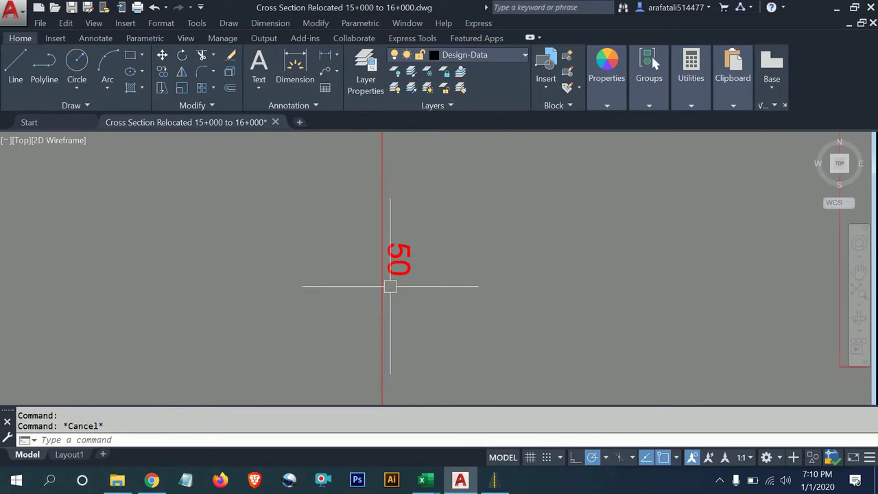
key("Escape")
left_click(494, 479)
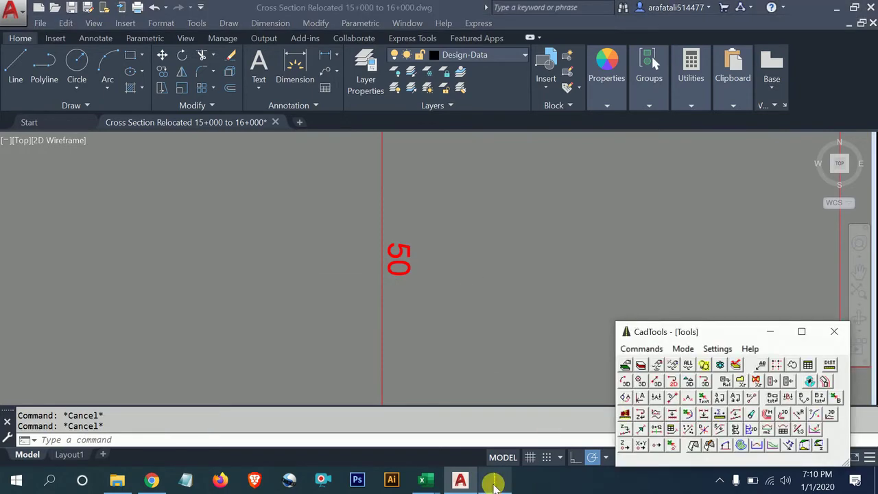
left_click(641, 349)
left_click(649, 241)
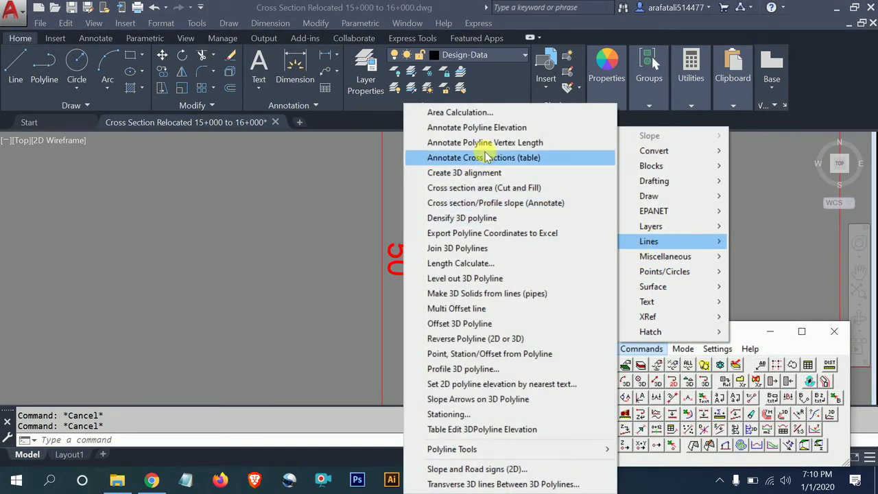
Annotate the right-hand rectangle's side lengths with 3 decimals at text height 1.
left_click(515, 141)
scroll(382, 314, "down", 3)
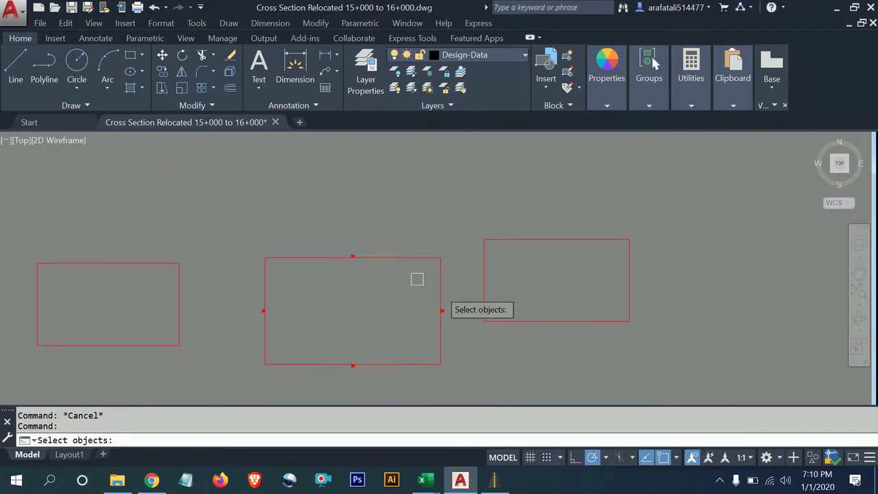
left_click(382, 259)
key("Return")
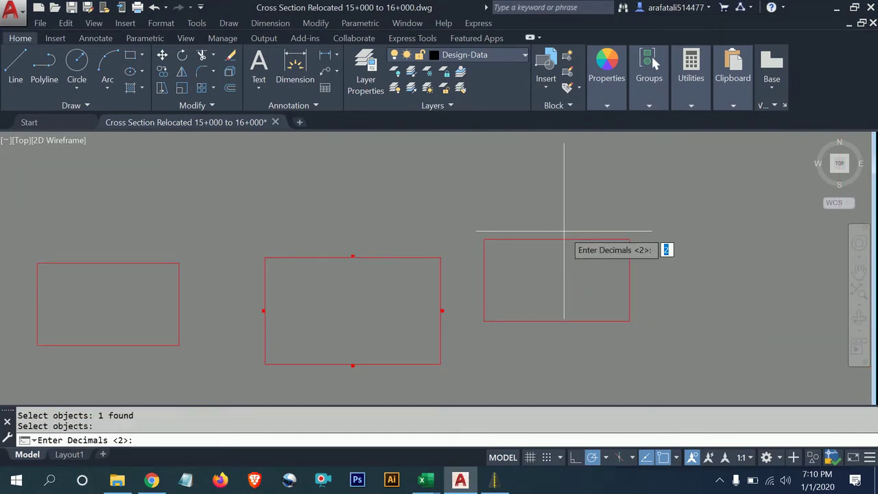
type("3")
key("Return")
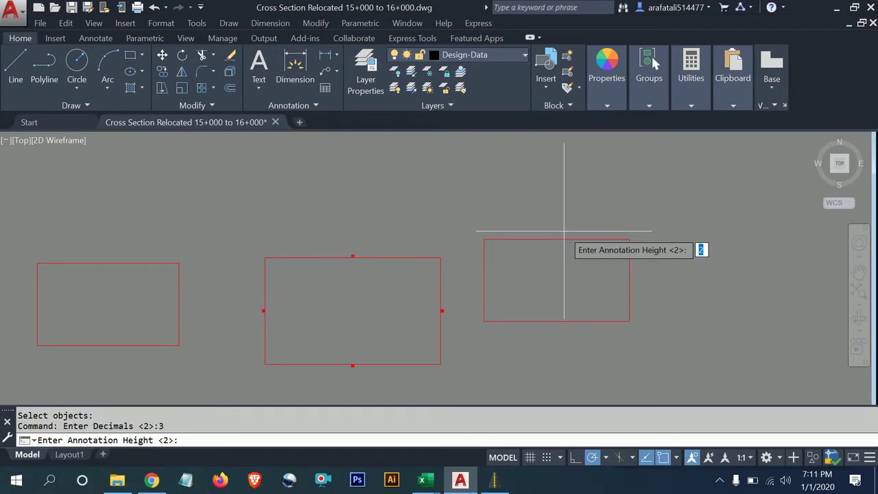
type("1")
key("Return")
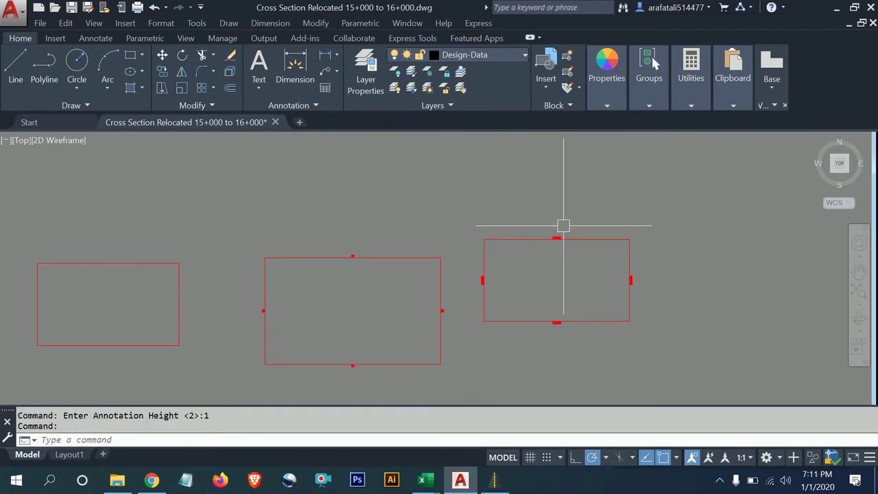
Zoom in to check the 68.653 and 38.615 side-length labels.
scroll(559, 237, "up", 5)
scroll(569, 206, "up", 5)
scroll(611, 196, "down", 3)
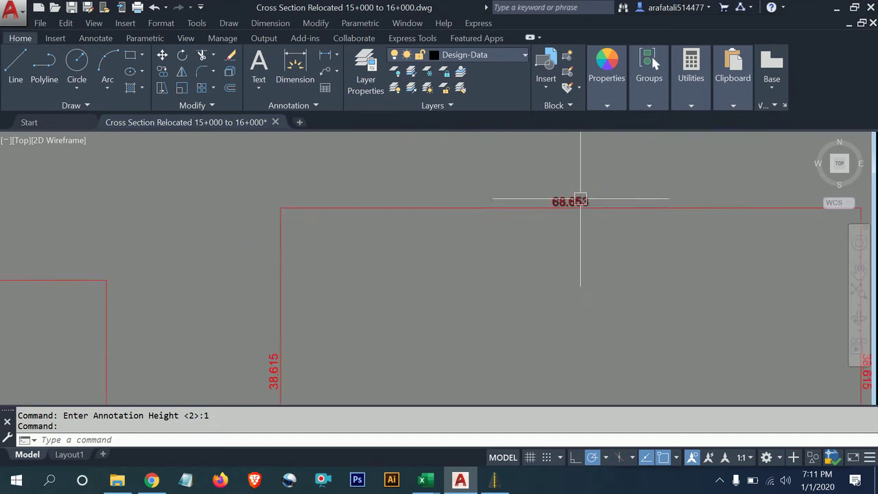
scroll(520, 268, "down", 2)
scroll(406, 271, "up", 5)
scroll(425, 275, "up", 3)
scroll(542, 309, "down", 5)
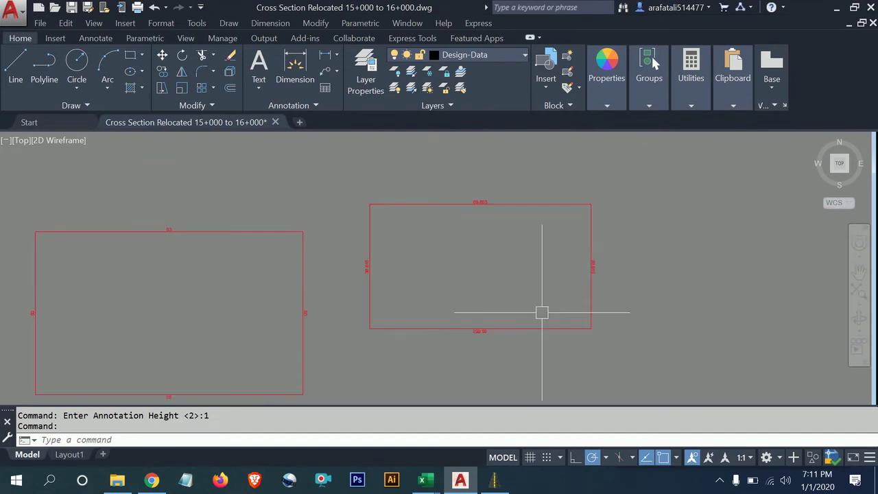
scroll(488, 318, "up", 5)
scroll(599, 299, "up", 2)
scroll(599, 298, "down", 5)
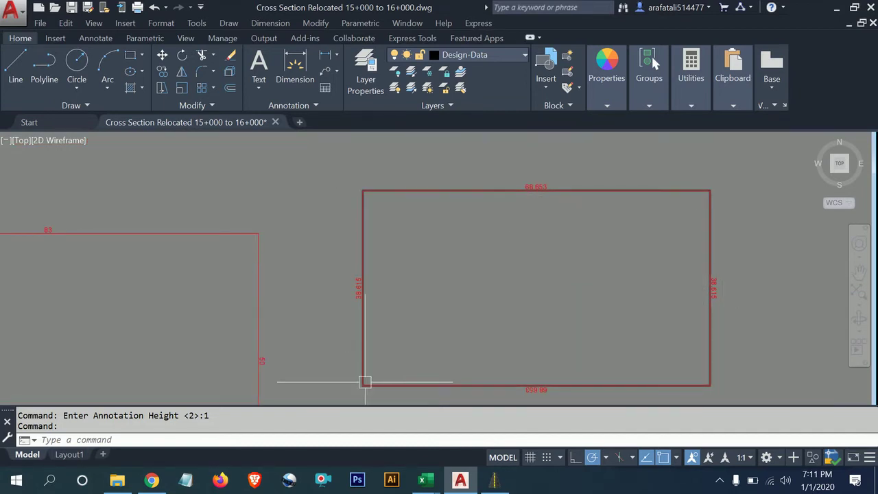
scroll(400, 281, "down", 4)
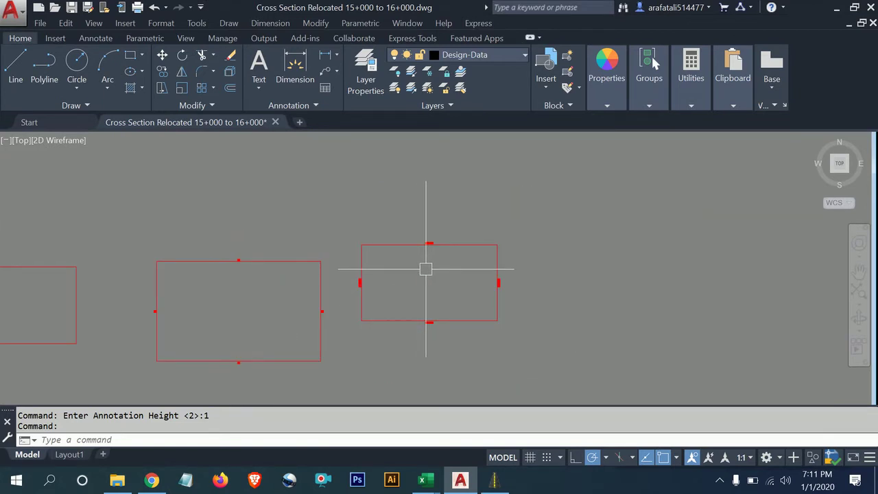
scroll(422, 249, "up", 5)
scroll(428, 241, "up", 3)
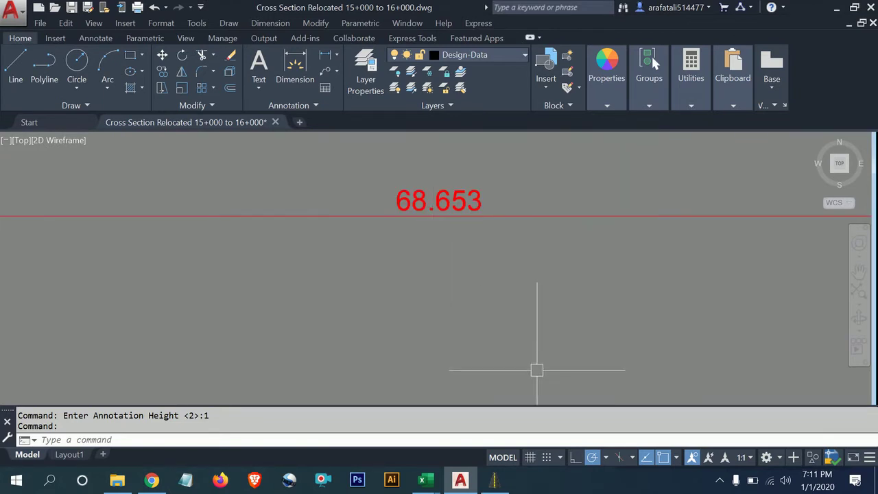
Bring up CadTools' Lines command list offering Annotate Cross Sections (table).
left_click(494, 480)
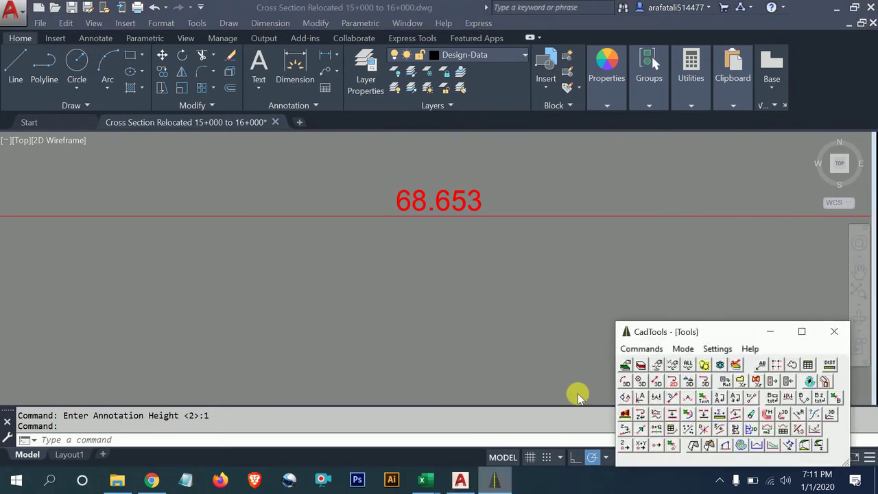
left_click(641, 349)
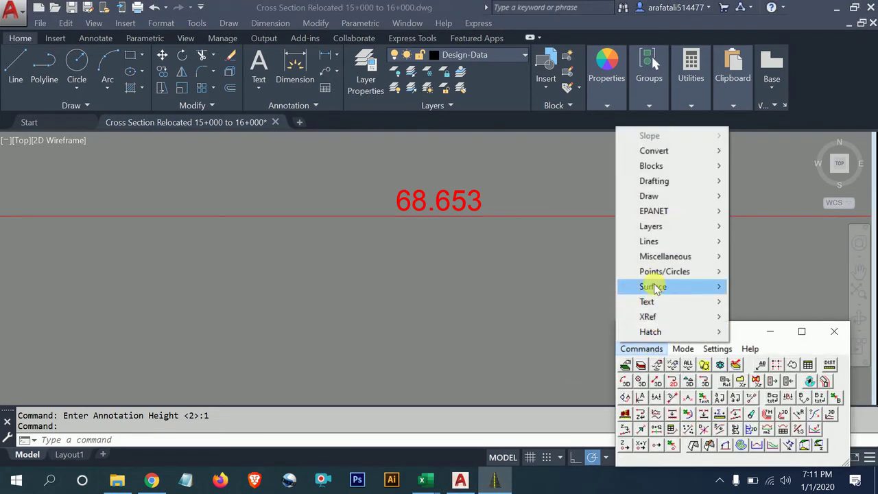
mouse_move(652, 286)
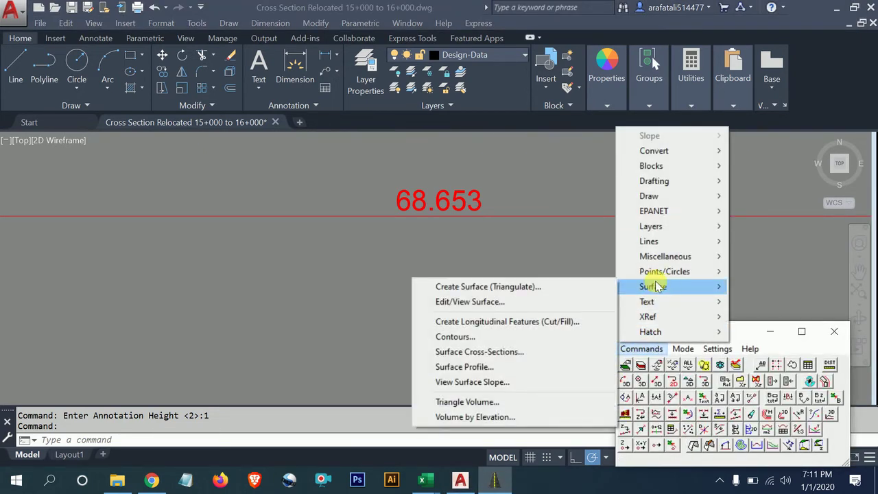
left_click(480, 286)
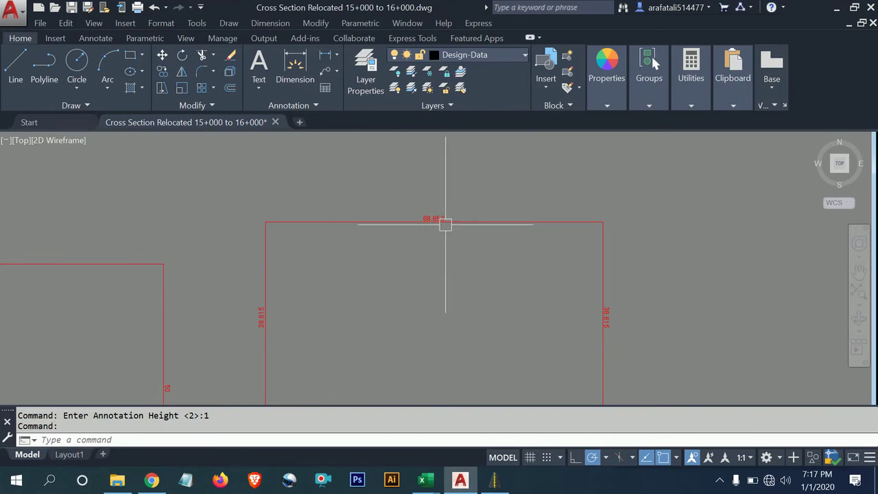
scroll(446, 222, "up", 3)
scroll(449, 201, "down", 3)
scroll(450, 201, "down", 2)
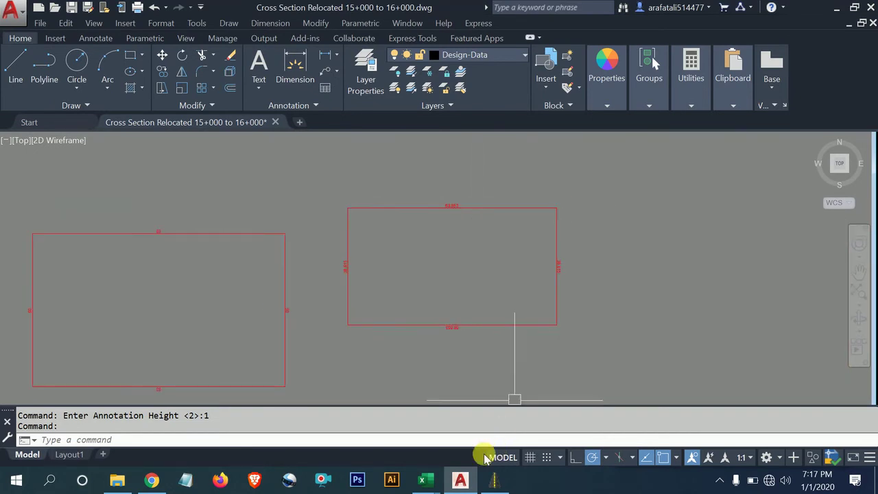
left_click(493, 480)
left_click(642, 348)
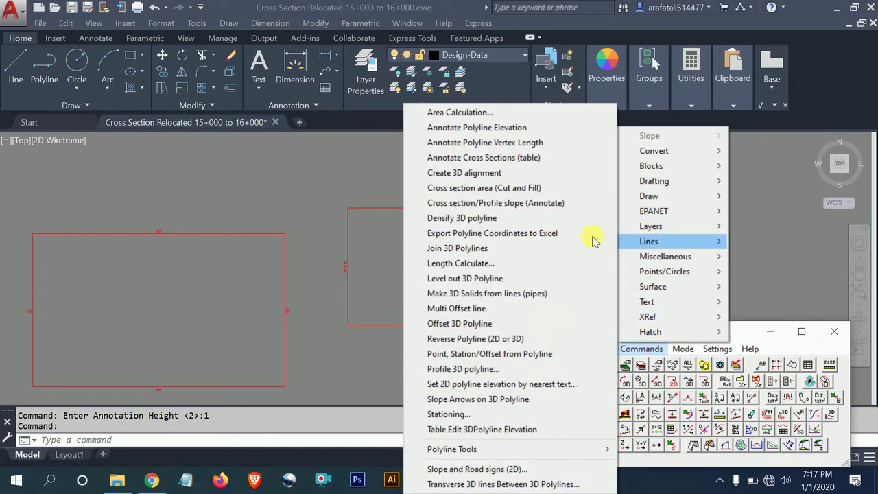
mouse_move(649, 241)
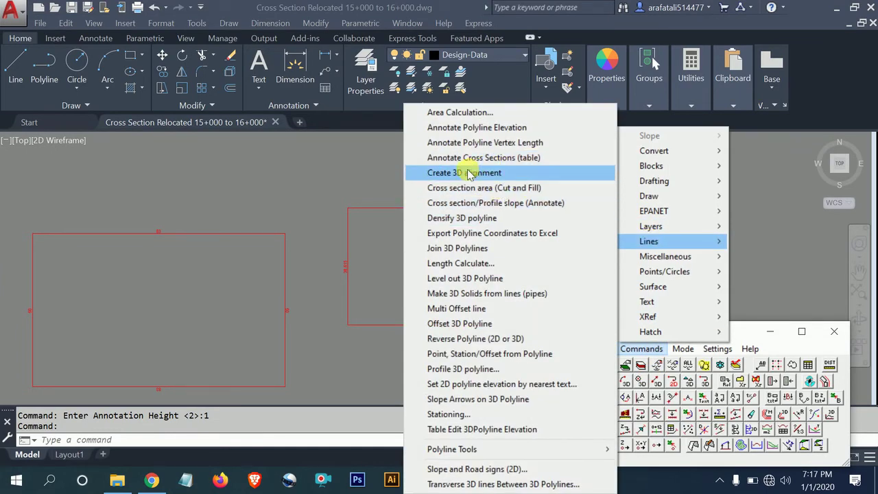
Start the cross-section table annotation and set its base point at X 119300.505, Y -24510.619, elevation 9.
left_click(519, 159)
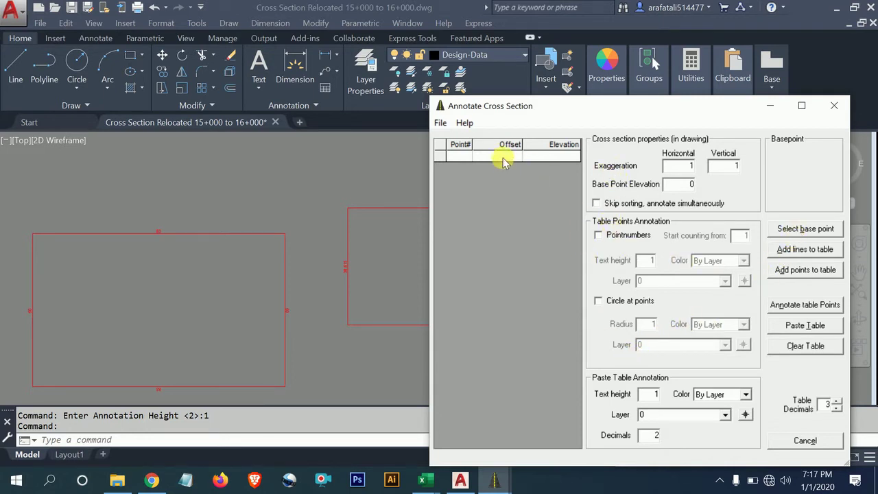
left_click(557, 156)
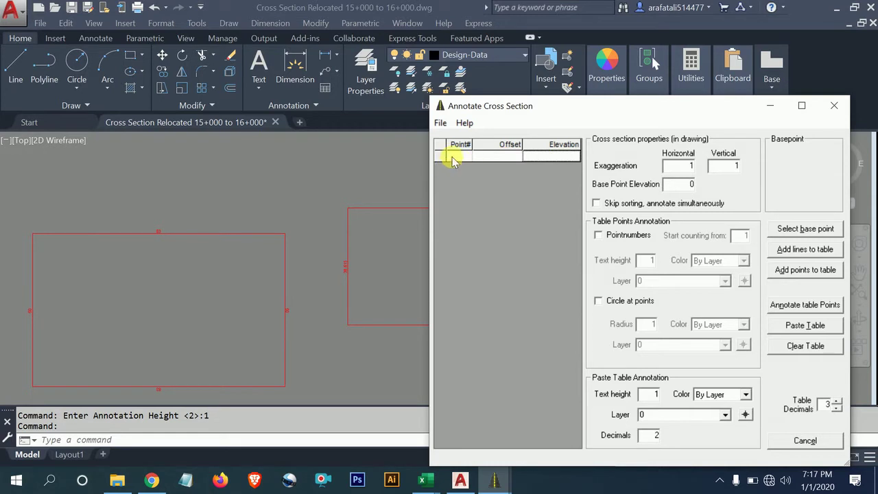
left_click(452, 157)
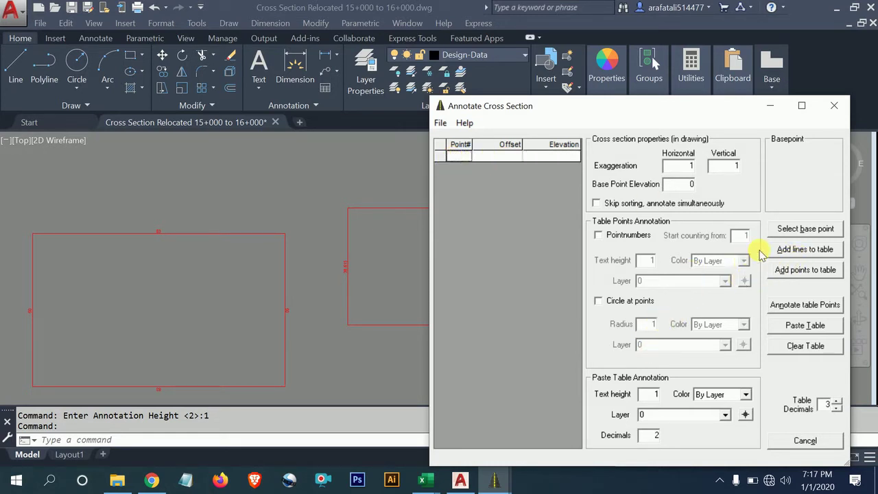
left_click(805, 228)
scroll(480, 261, "down", 3)
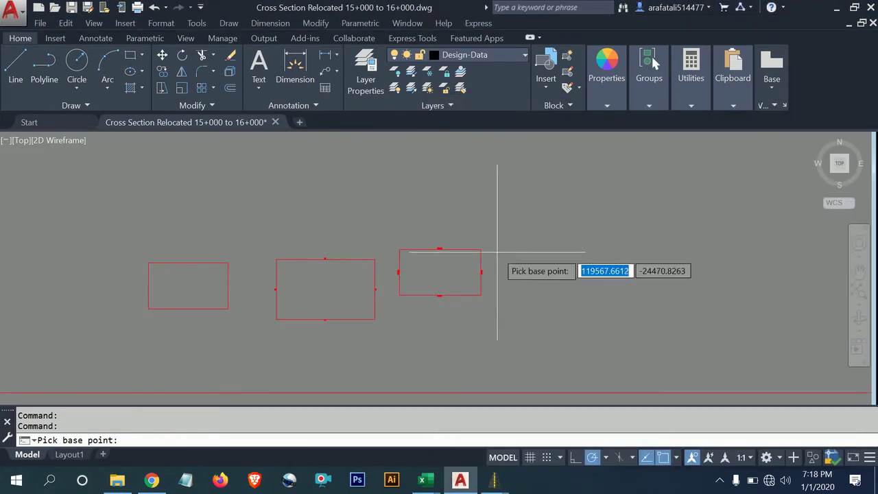
scroll(447, 268, "down", 2)
scroll(294, 290, "up", 4)
left_click(295, 307)
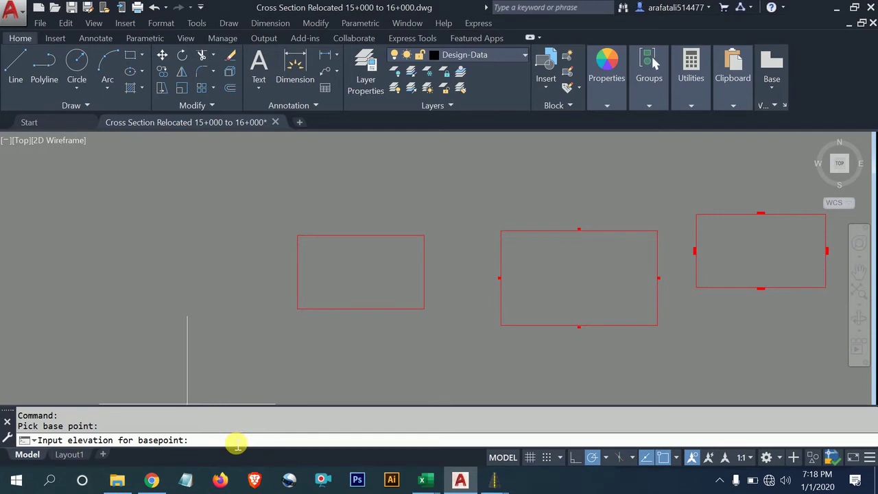
type("9")
key("Return")
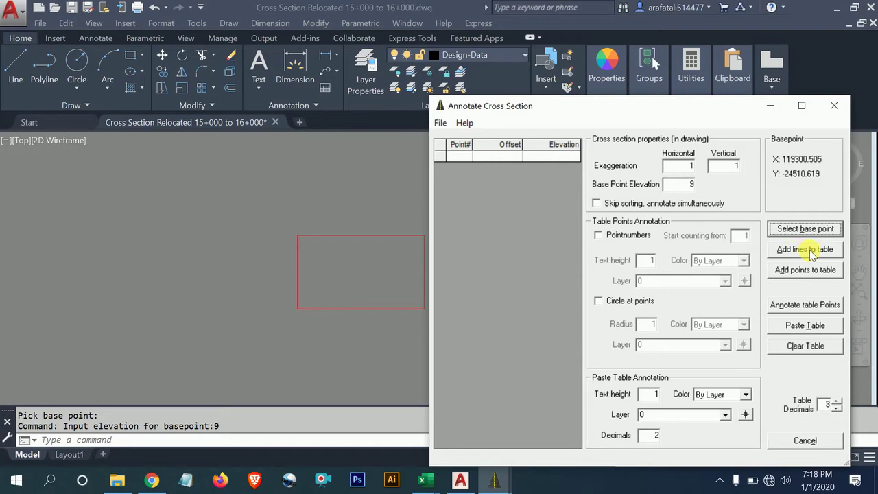
Add the left rectangle's four corners to the point table: offsets 0 and 67.183, elevations 9 and 48.015.
left_click(809, 250)
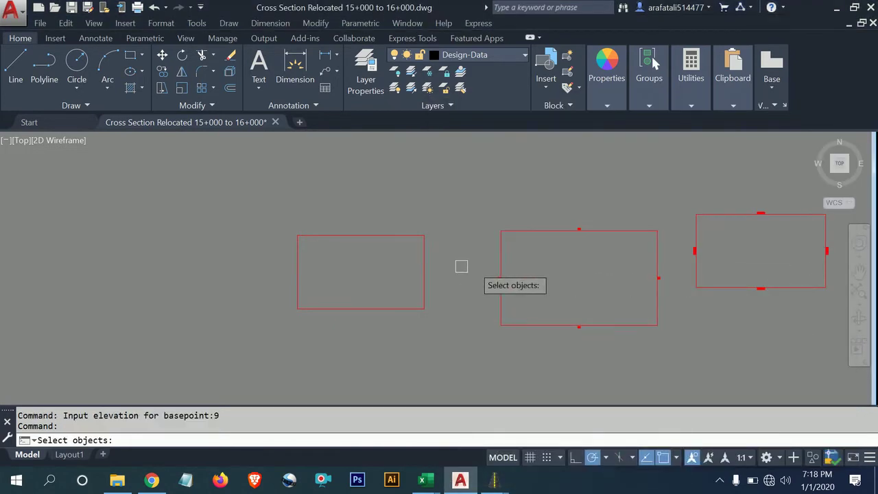
left_click(377, 236)
key("Return")
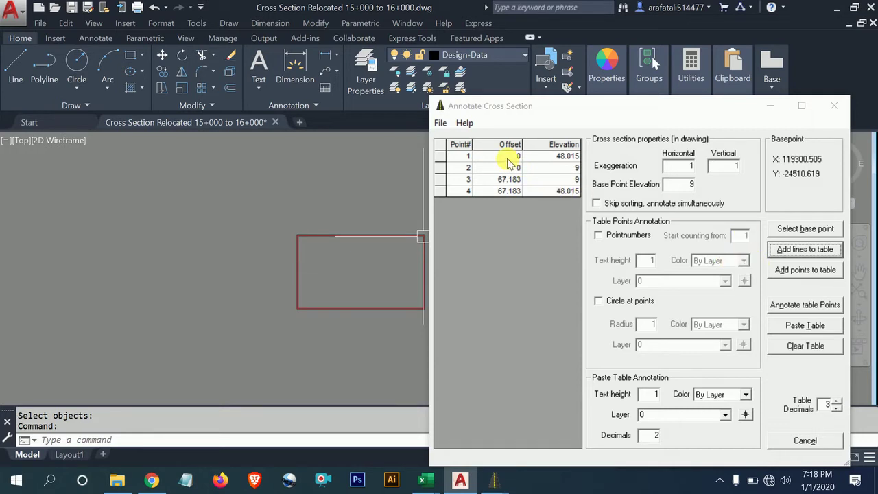
Review the point table rows, then reselect the left rectangle in the drawing.
left_click(469, 166)
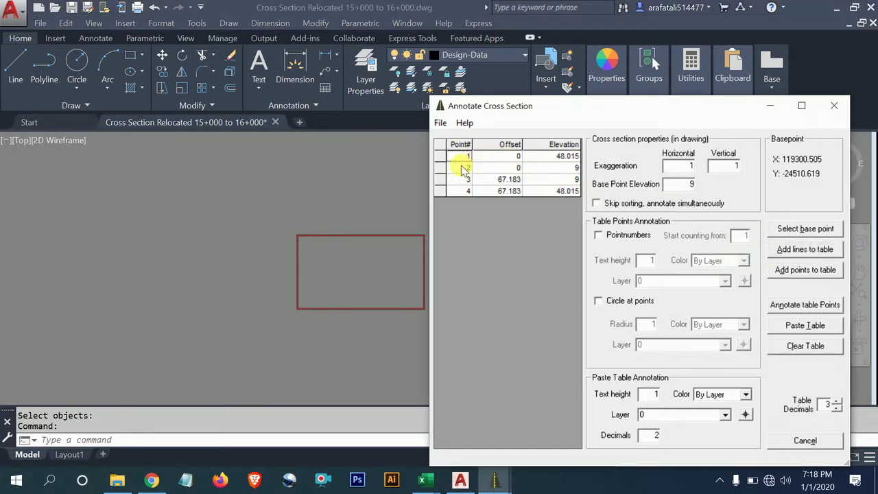
left_click(463, 184)
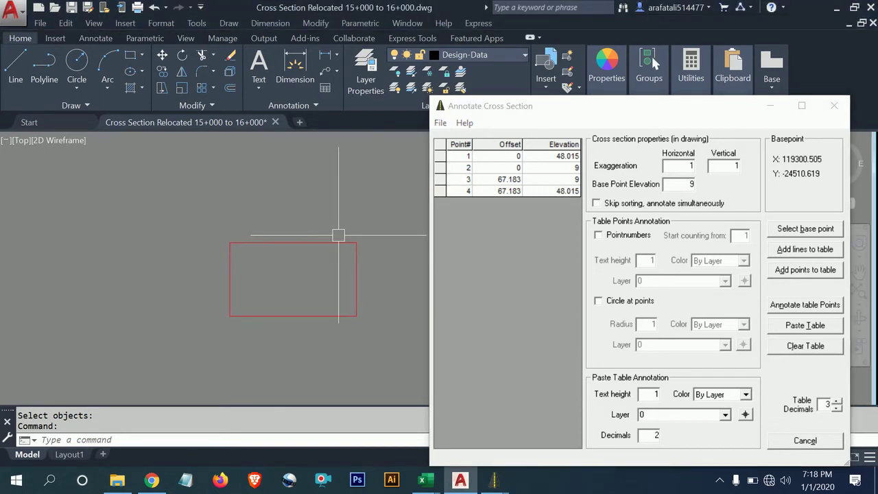
left_click(452, 179)
left_click(505, 157)
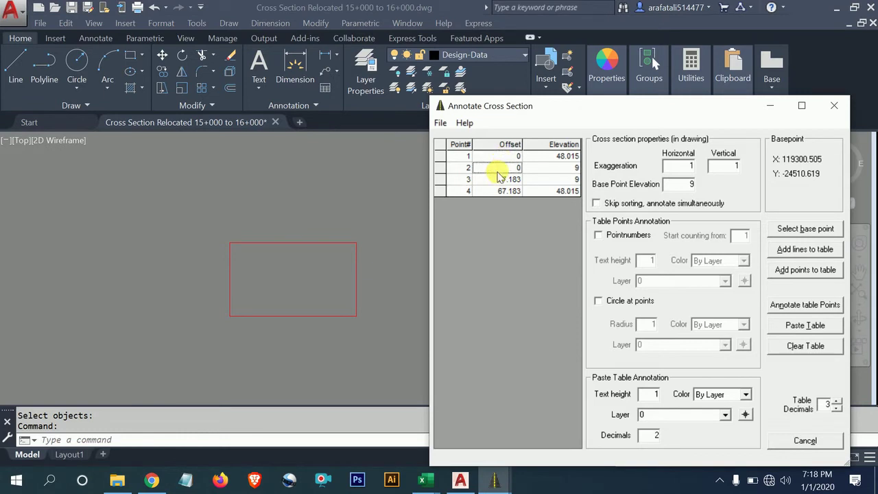
left_click(500, 180)
left_click(500, 168)
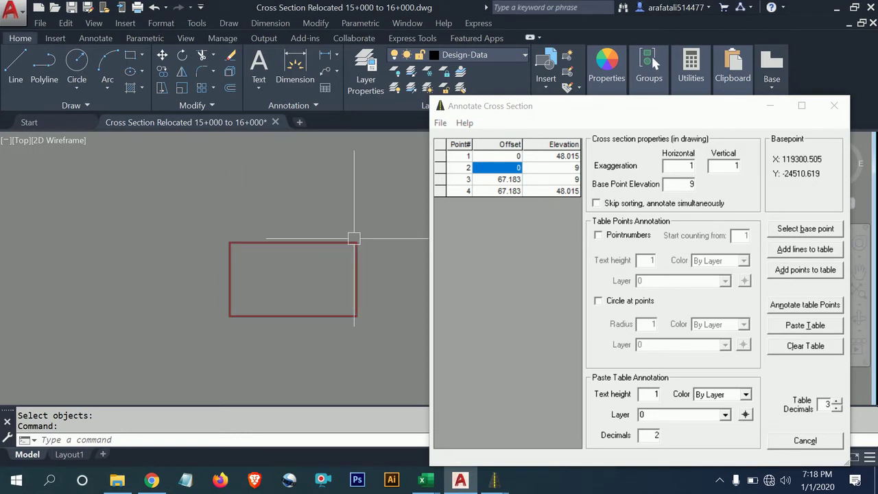
left_click(355, 243)
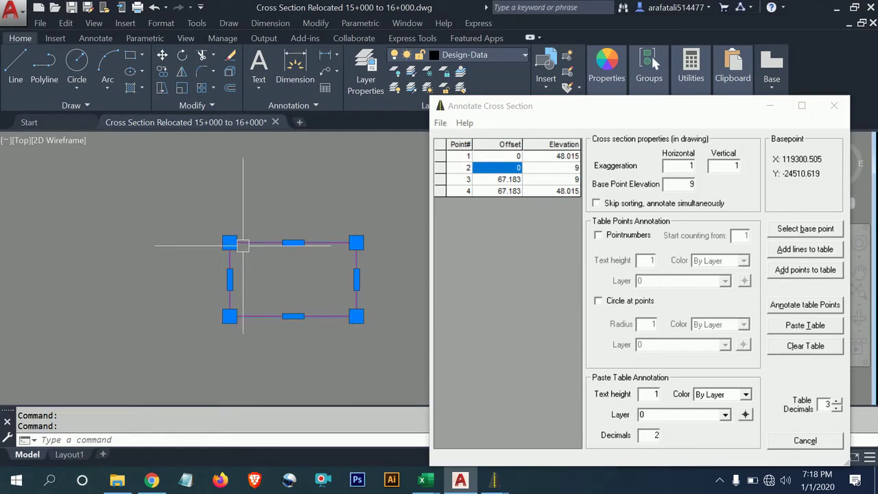
key("Escape")
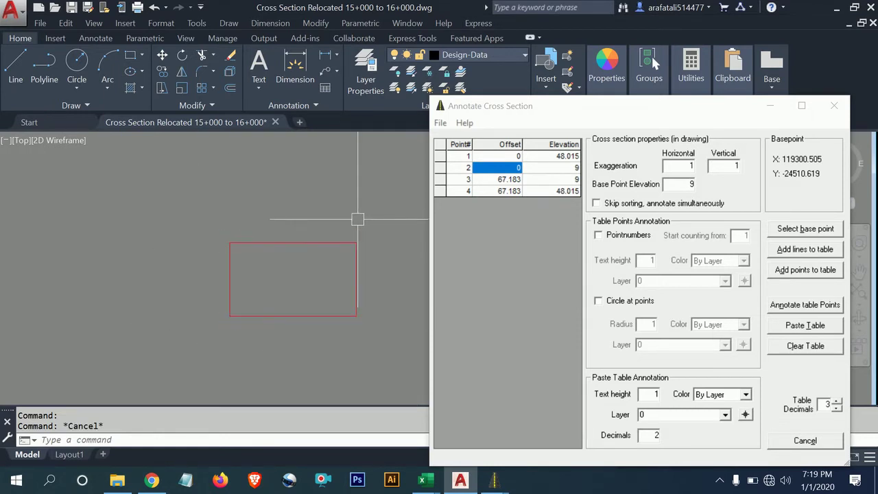
key("Escape")
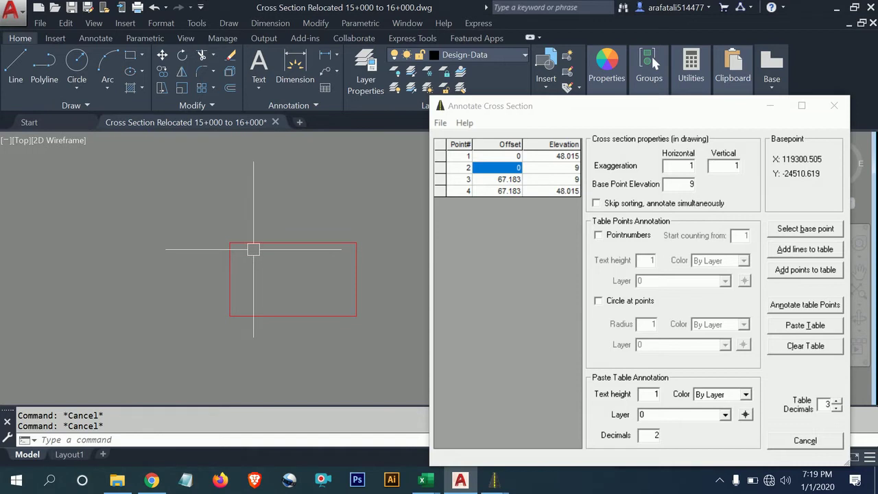
middle_click_drag(284, 225, 286, 228)
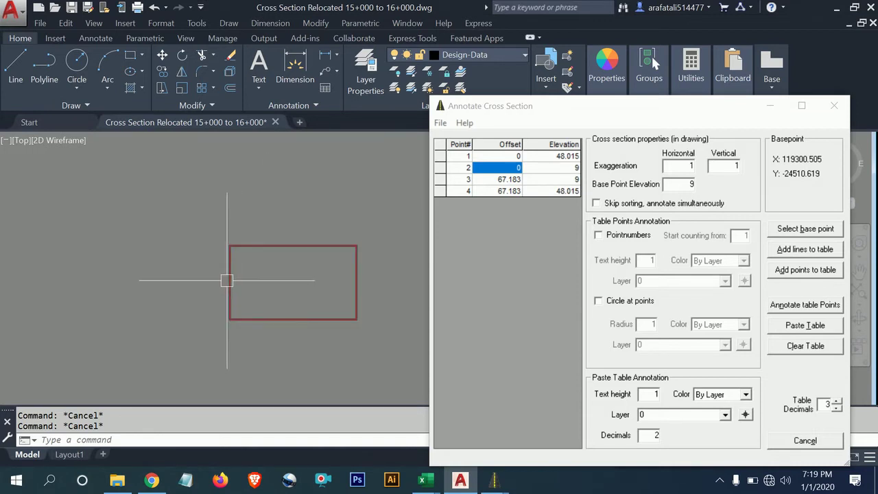
middle_click_drag(231, 284, 221, 277)
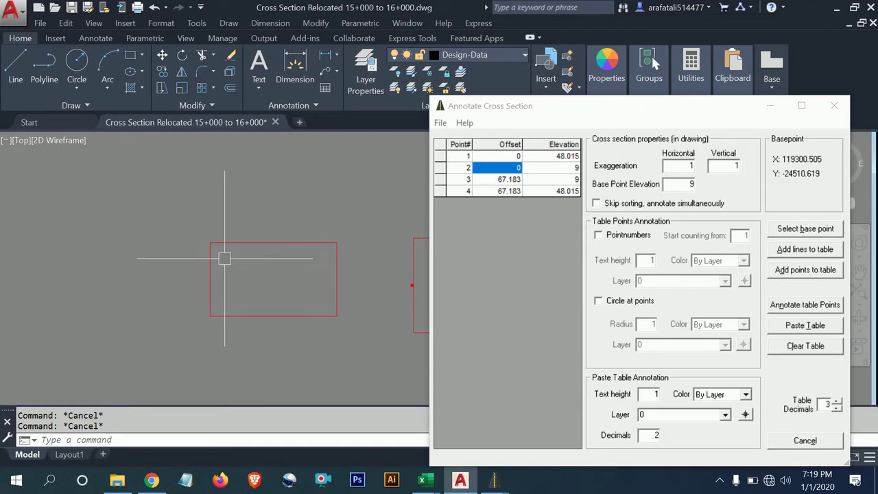
left_click(508, 180)
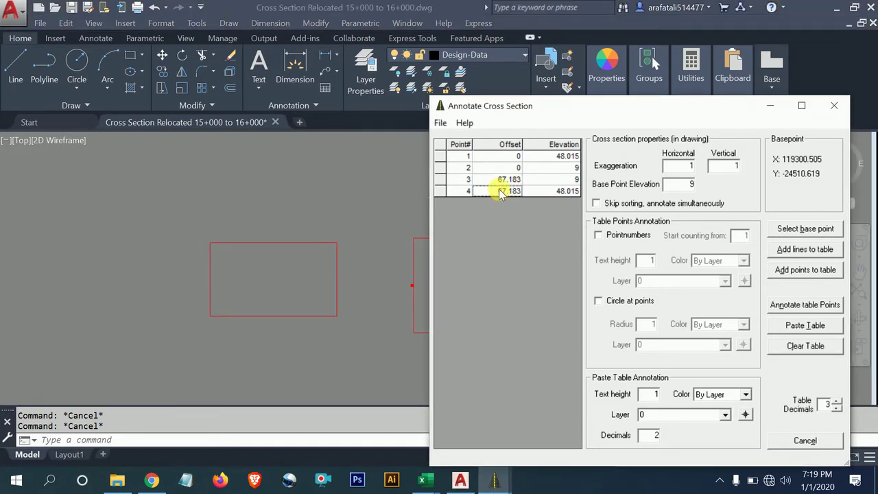
left_click(555, 158)
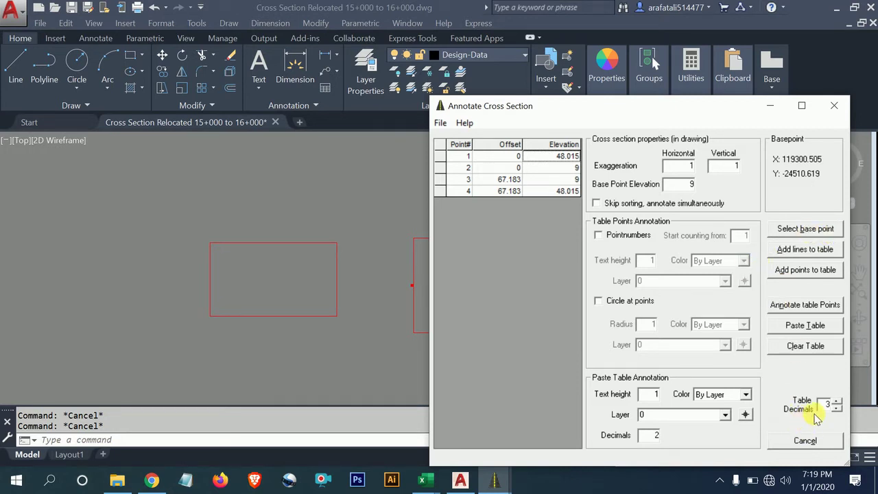
left_click(830, 306)
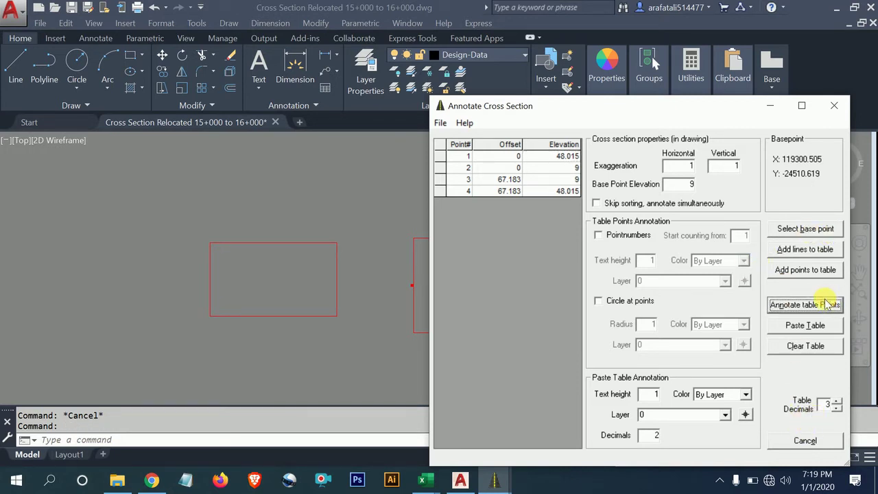
Paste the four-row Point #/Offset/Elevation table above the left rectangle, then cancel the annotation dialog.
left_click(799, 334)
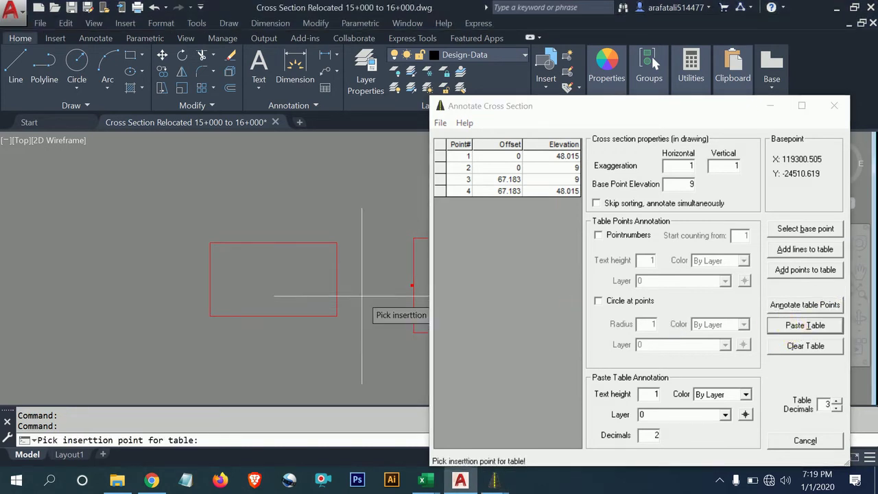
left_click(209, 243)
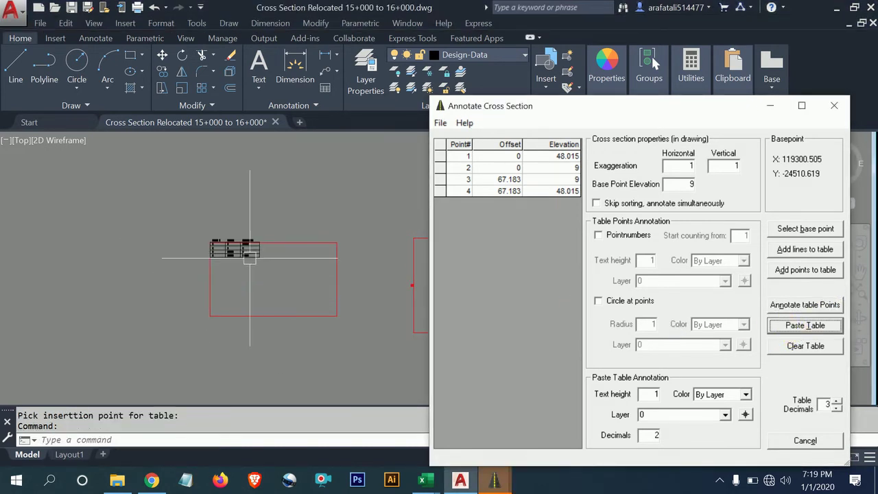
scroll(206, 247, "up", 4)
scroll(169, 244, "up", 2)
middle_click_drag(128, 222, 182, 226)
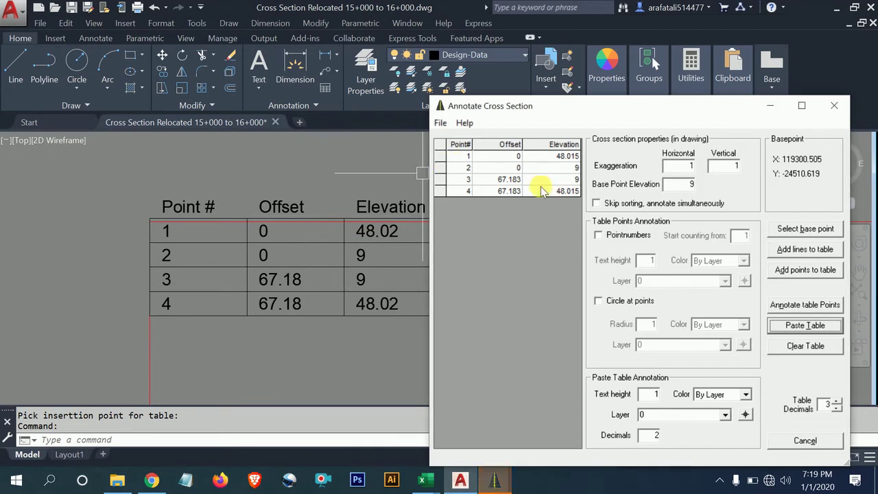
scroll(239, 269, "up", 1)
middle_click_drag(240, 269, 163, 254)
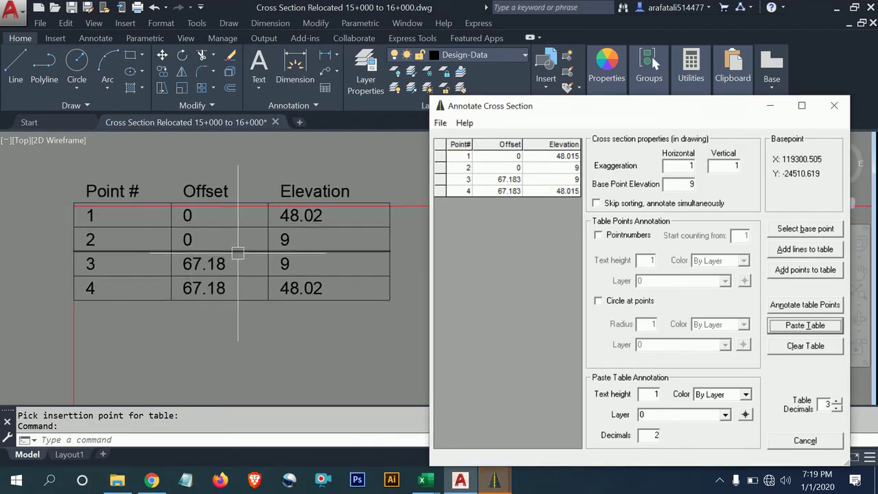
left_click(801, 442)
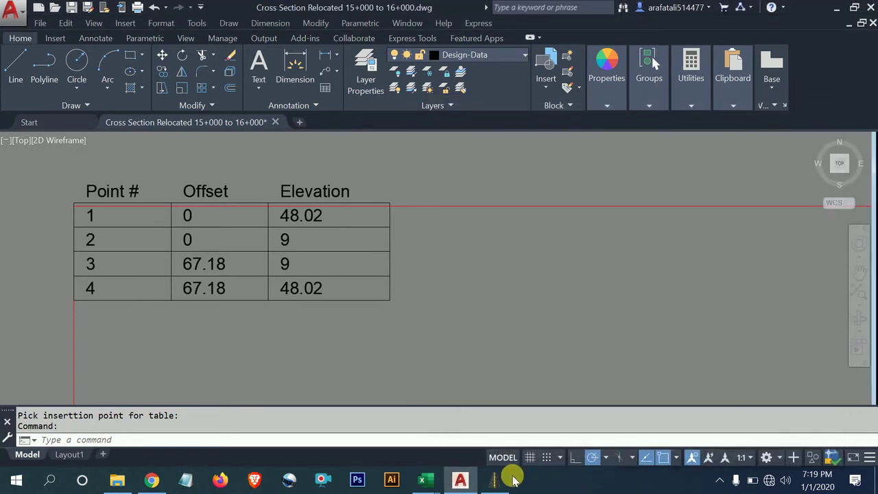
left_click(506, 472)
Start CadTools' 3D alignment from the Lines commands and pick a red frame to read its elevation.
left_click(640, 349)
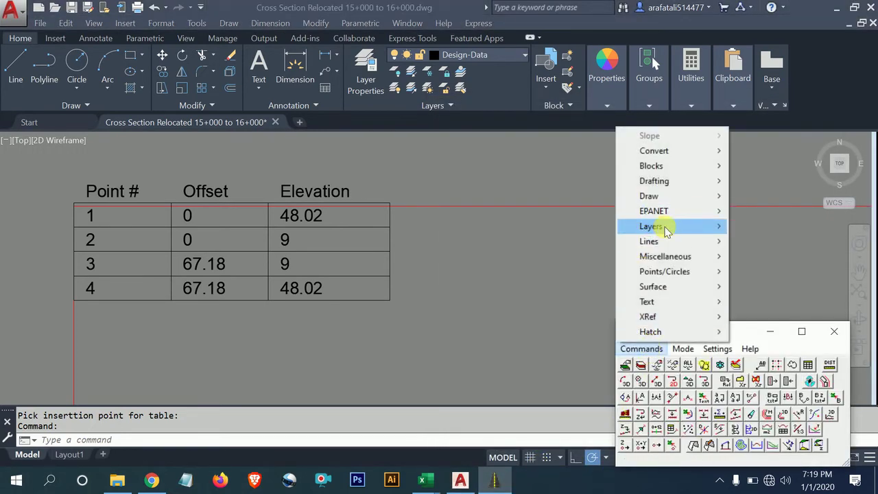
left_click(665, 243)
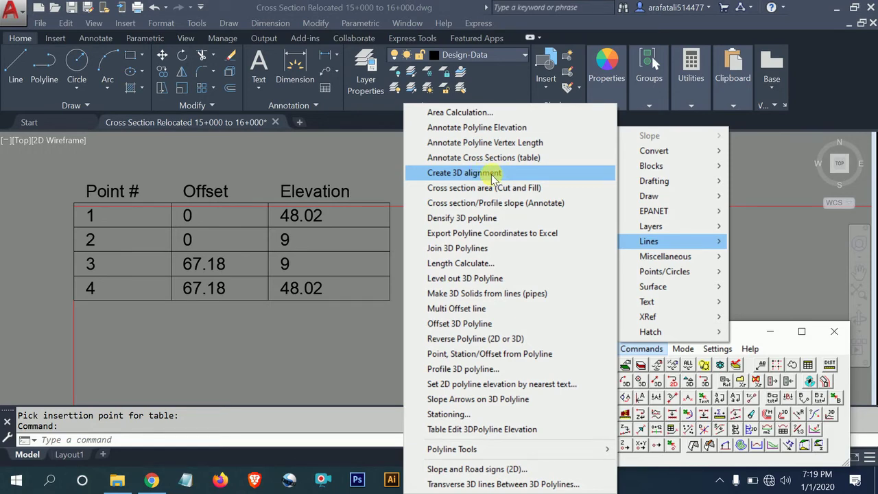
left_click(494, 177)
scroll(467, 255, "down", 4)
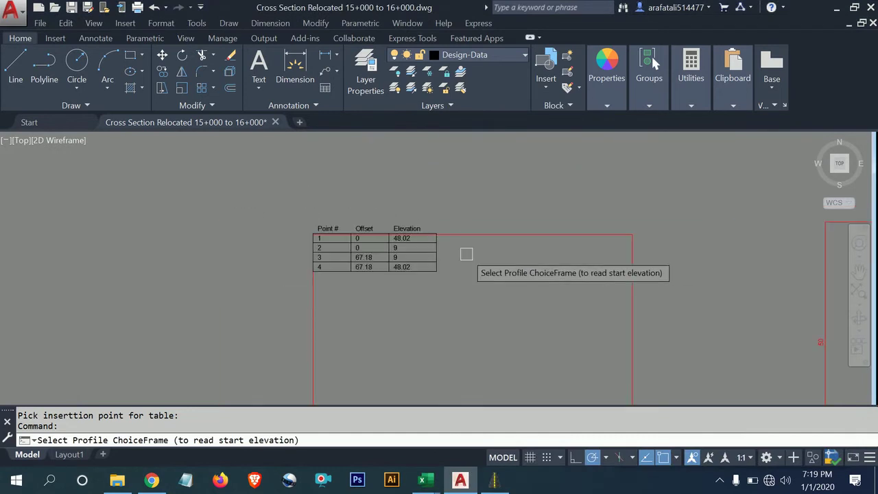
scroll(467, 255, "down", 4)
scroll(561, 268, "down", 1)
mouse_move(561, 268)
middle_mouse_down()
mouse_move(404, 243)
mouse_move(435, 236)
middle_mouse_up()
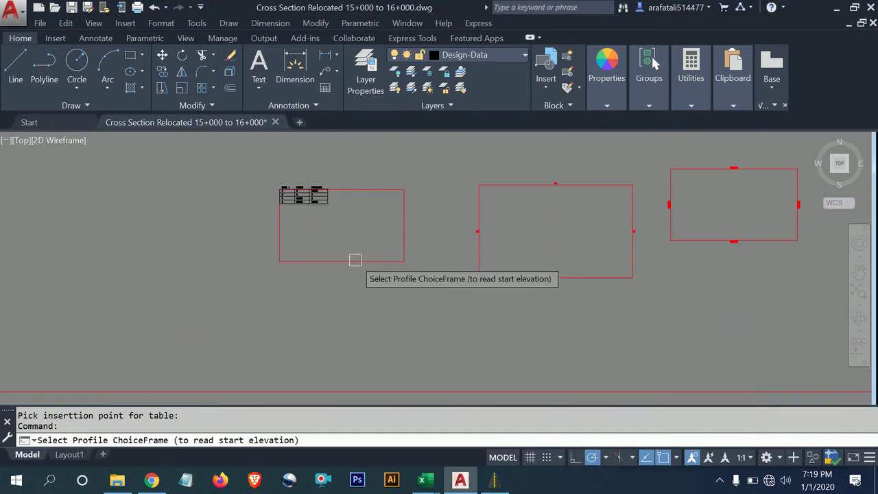
scroll(355, 259, "up", 2)
left_click(352, 257)
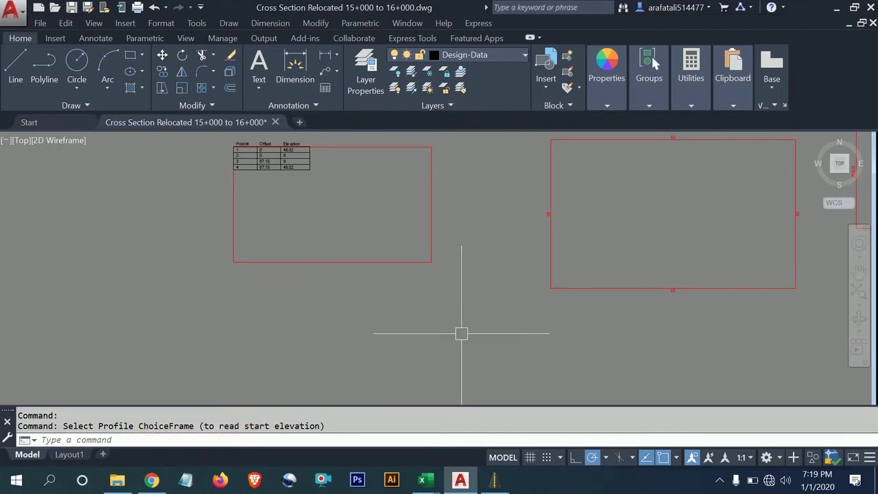
Try the right-hand red frame, dismiss the 'Couldn't find any data' alert, cancel, and reopen CadTools commands.
scroll(450, 295, "down", 2)
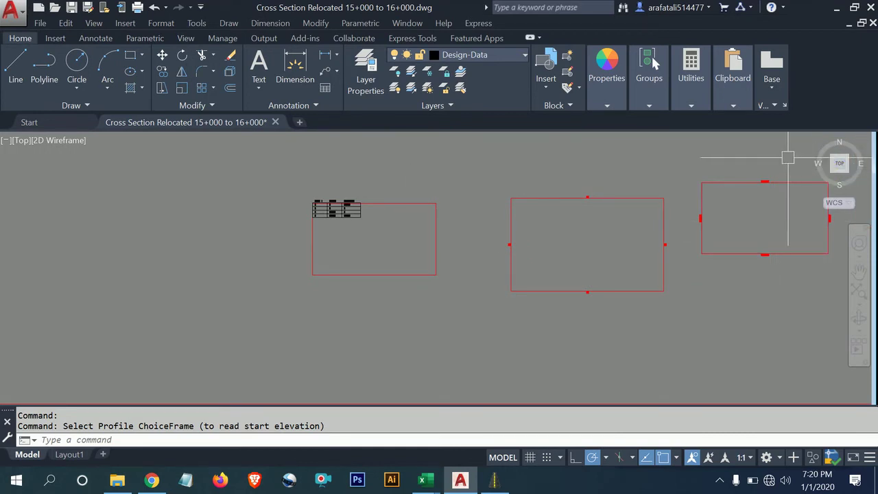
left_click(772, 458)
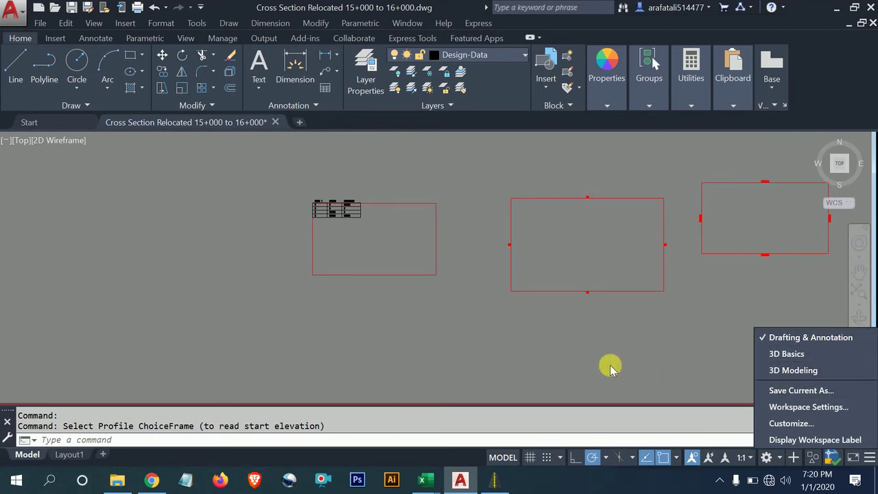
left_click(584, 356)
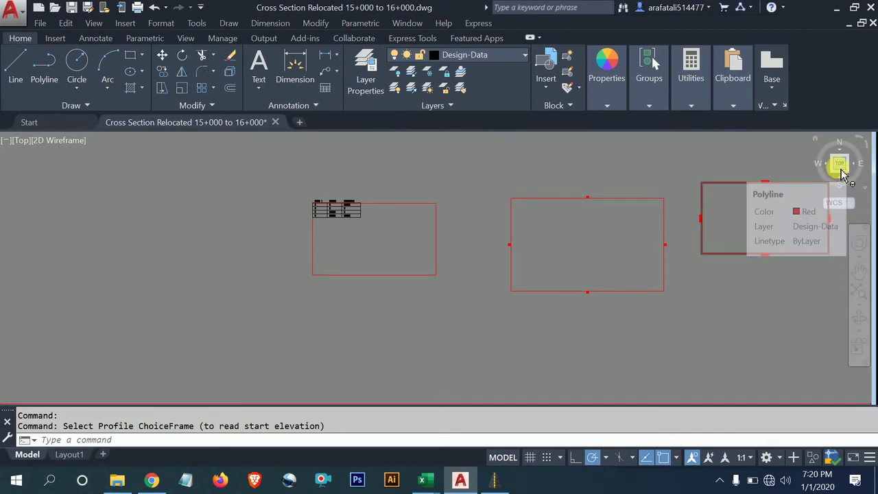
mouse_move(828, 184)
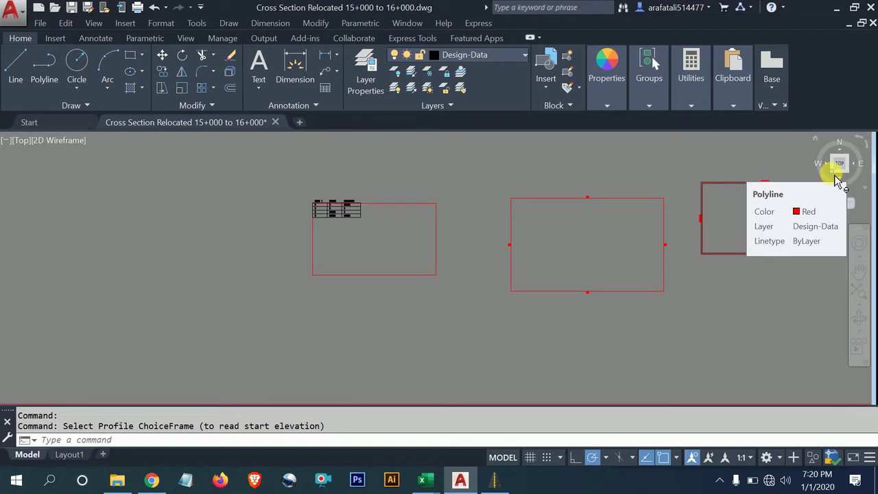
left_click(828, 195)
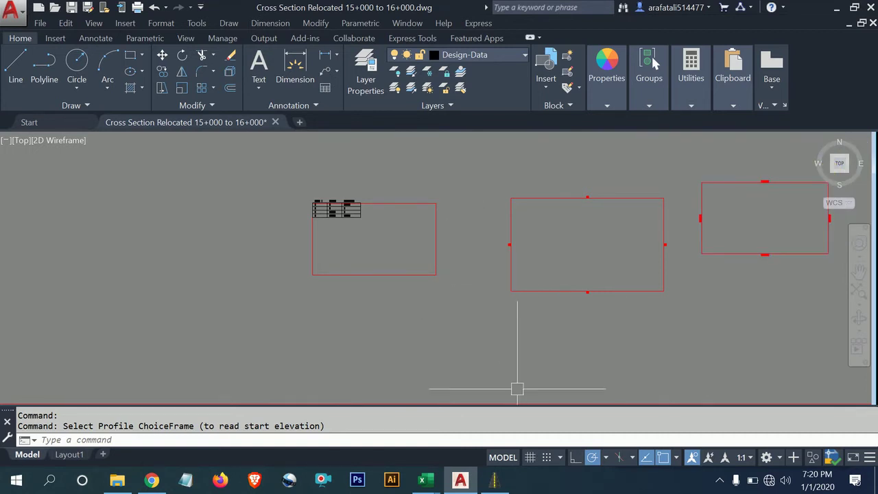
left_click(503, 483)
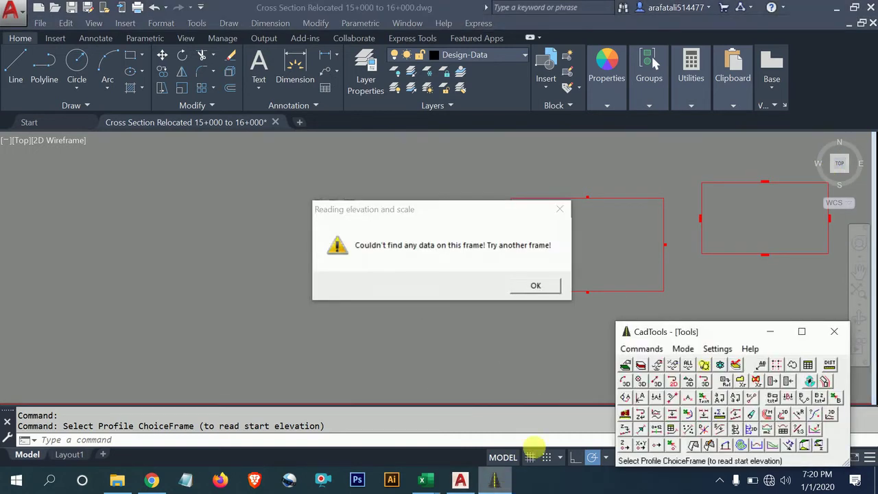
left_click(532, 285)
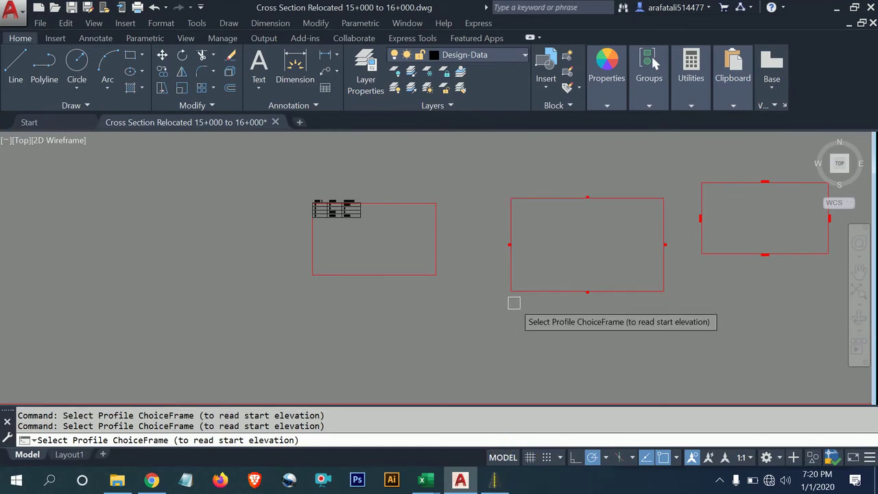
left_click(504, 483)
left_click(642, 349)
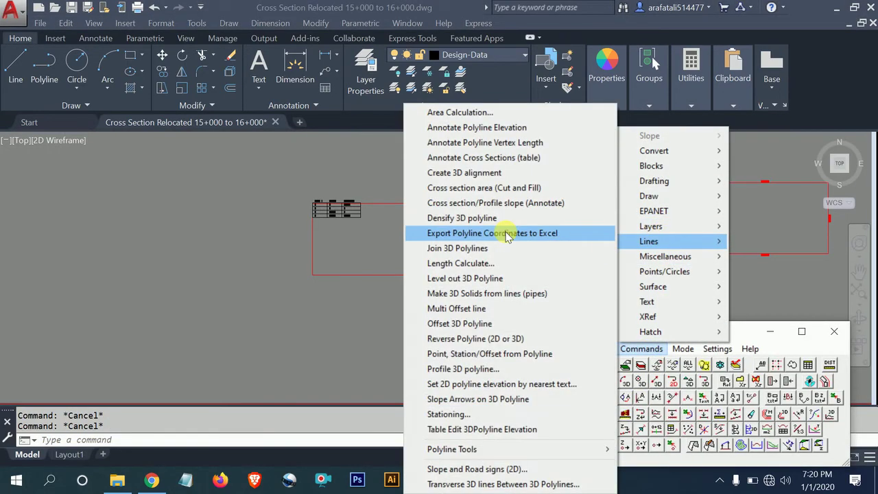
mouse_move(650, 240)
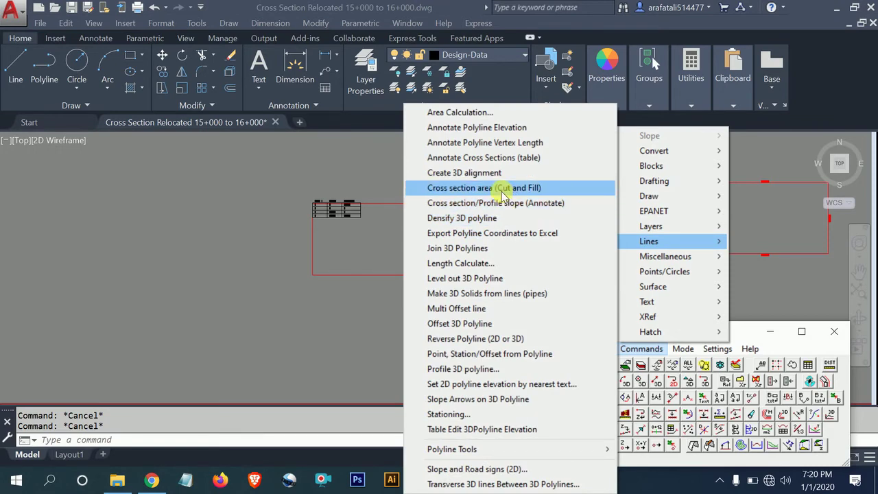
Run Cross section area (Cut and Fill) with annotations on layer Design-Data and colour By Layer.
left_click(503, 190)
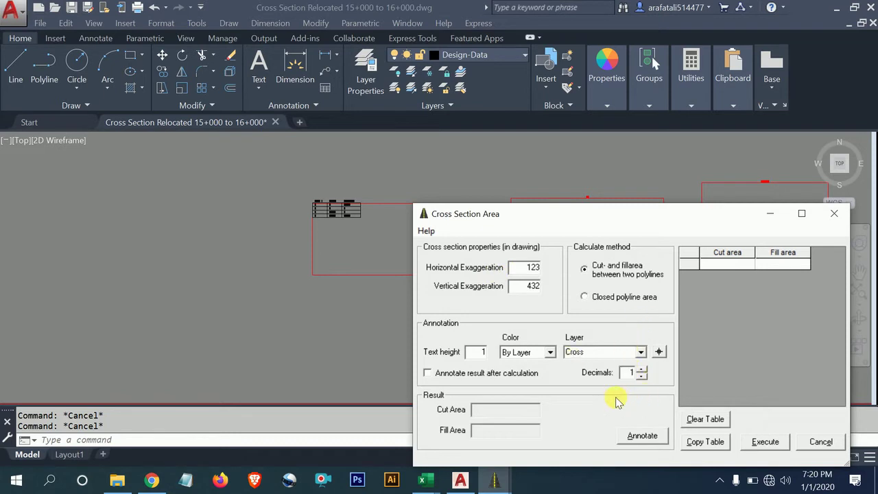
left_click(527, 352)
left_click(578, 352)
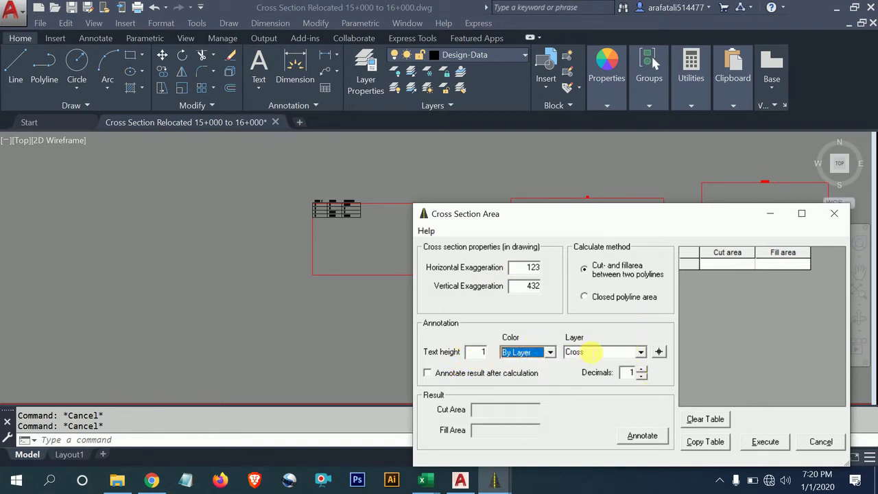
left_click(643, 352)
left_click(643, 352)
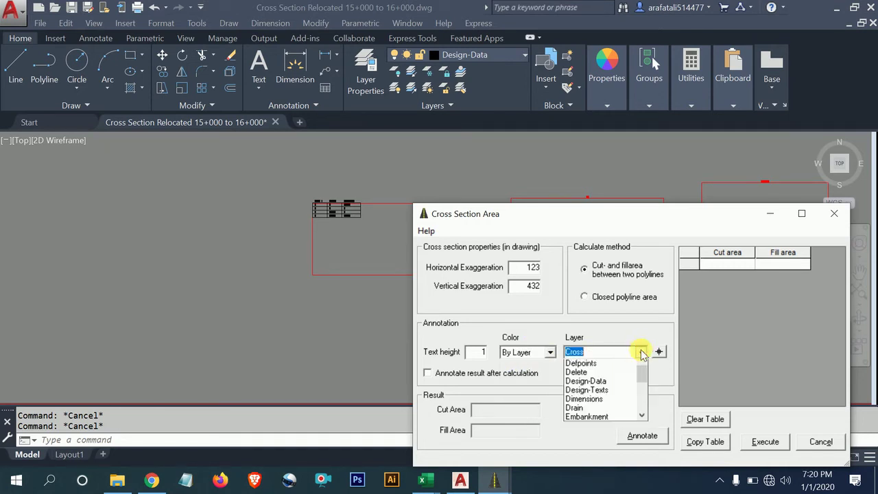
left_click(643, 352)
left_click(643, 353)
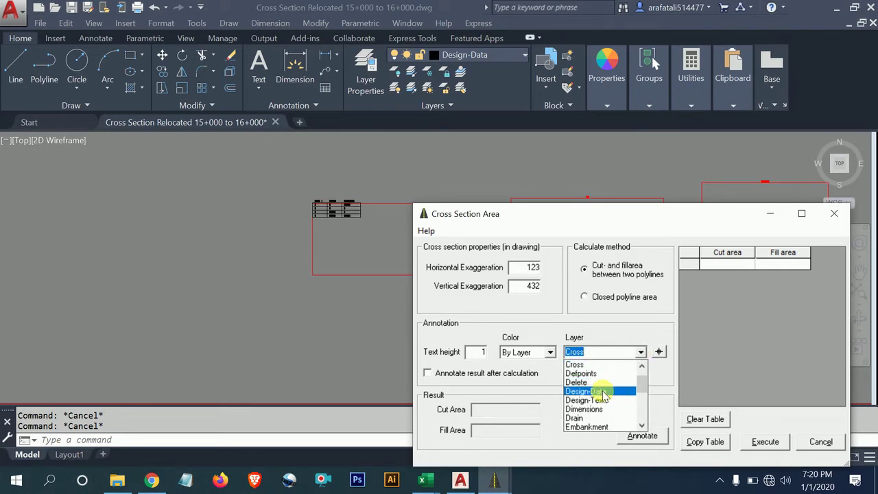
left_click(606, 392)
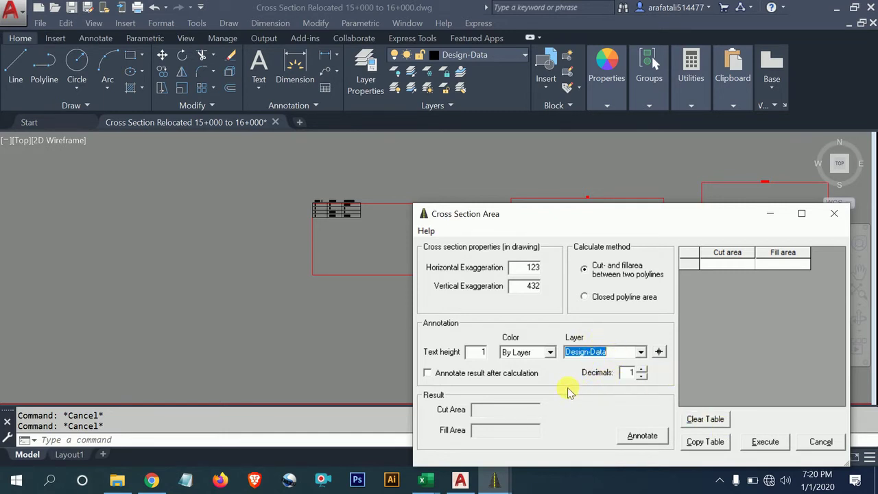
left_click(755, 444)
Pick the existing ground polyline and dismiss the 'No data to process!' and 'Invalid property value' messages.
scroll(261, 177, "down", 2)
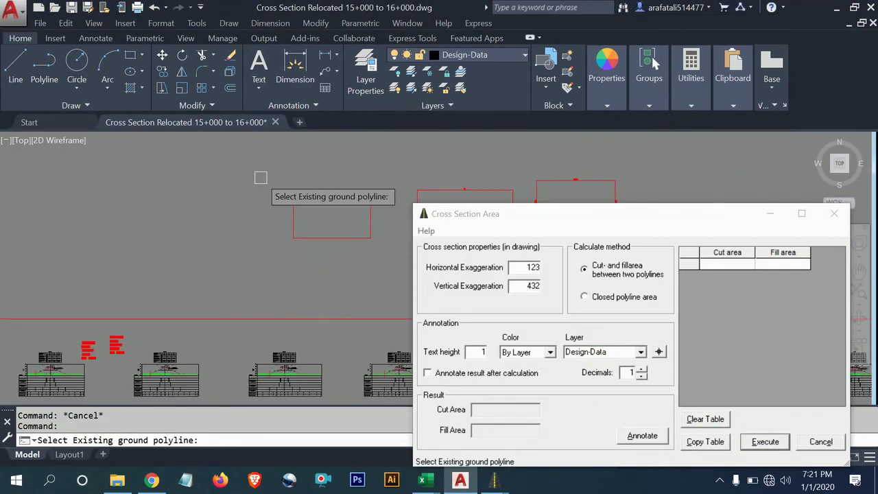
scroll(254, 264, "up", 2)
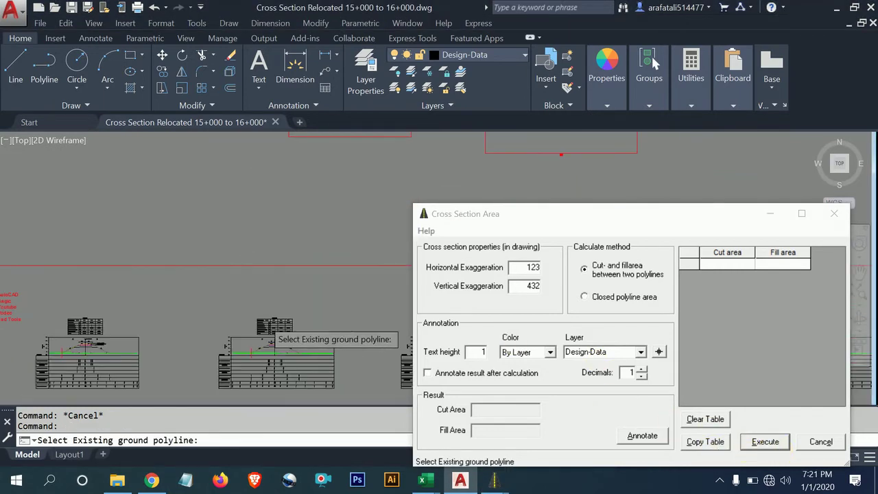
scroll(261, 268, "up", 2)
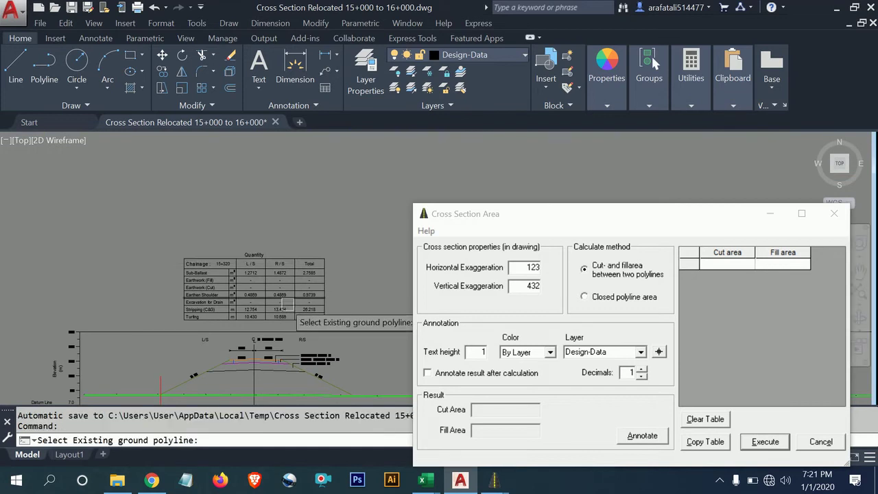
left_click(238, 301)
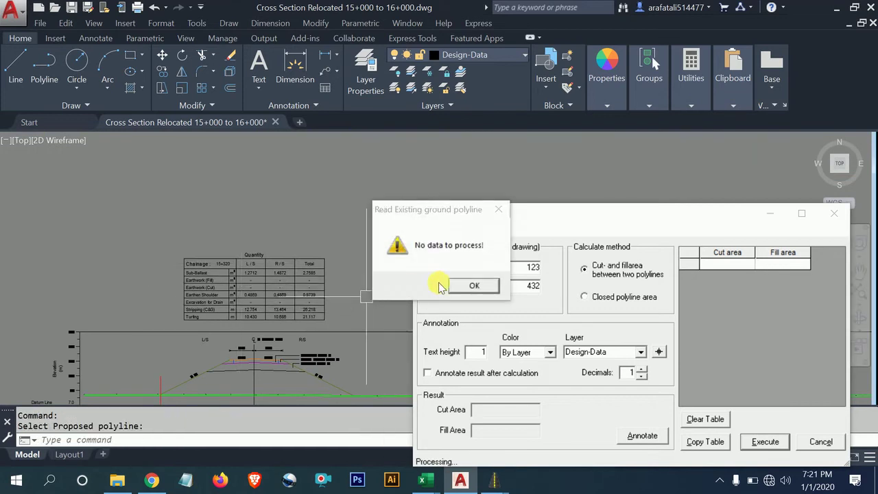
left_click(478, 285)
left_click(473, 286)
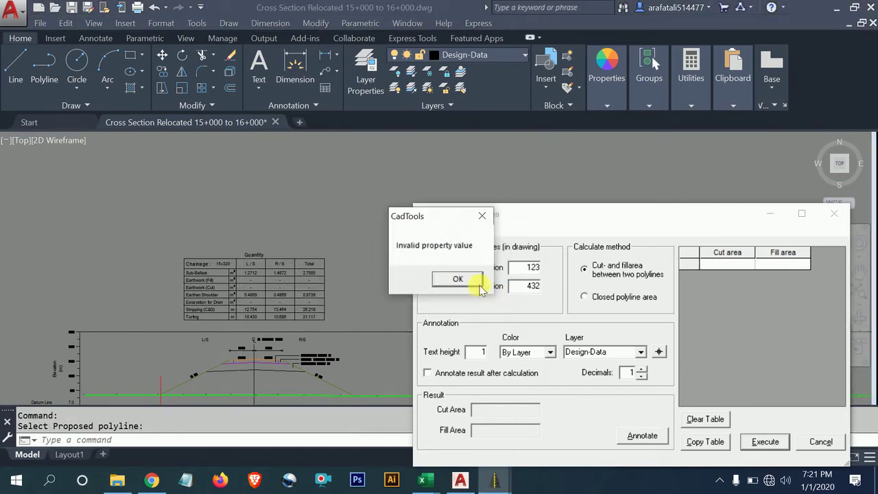
left_click(473, 286)
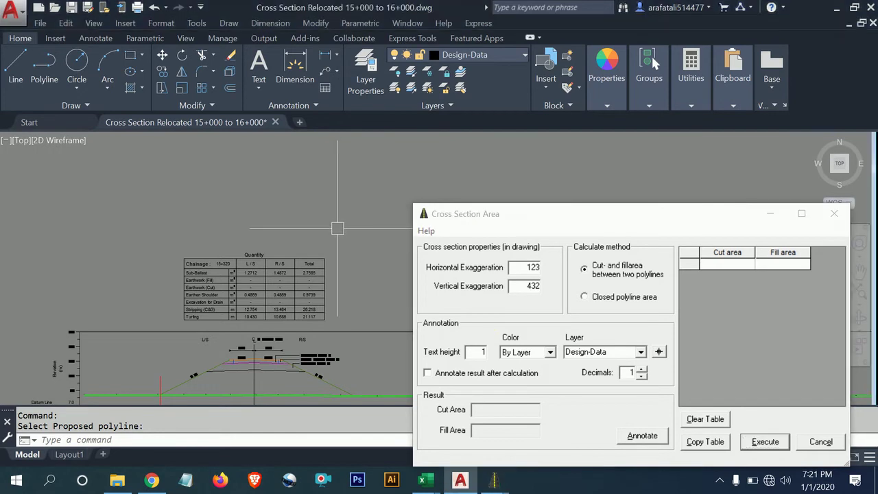
Return to the Cross Section Area settings and zoom in on the cross section.
middle_click_drag(347, 230, 281, 229)
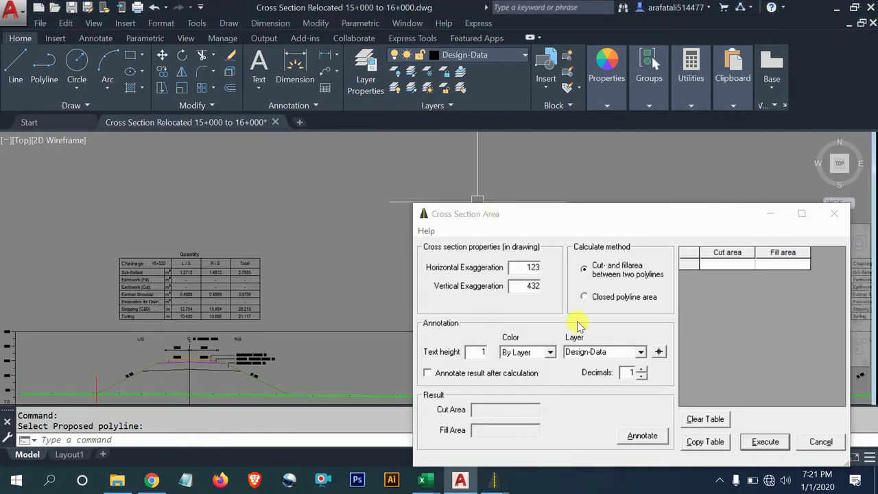
left_click(504, 269)
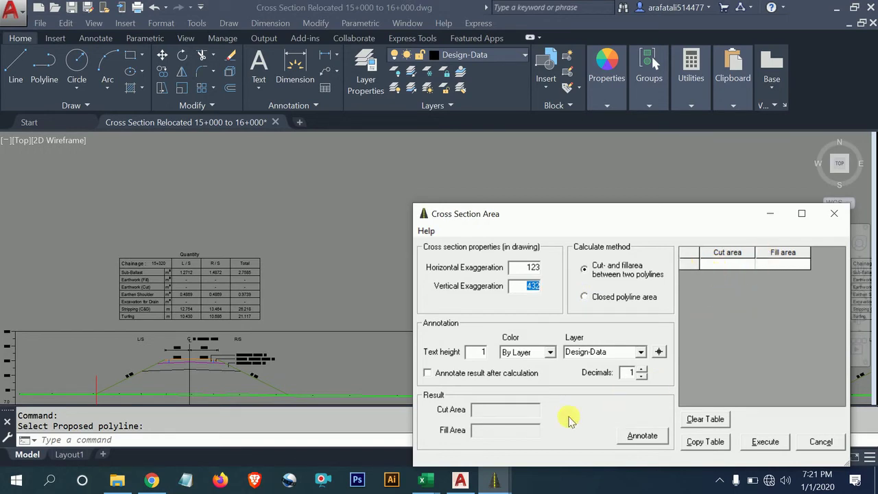
scroll(242, 205, "down", 1)
scroll(242, 205, "up", 1)
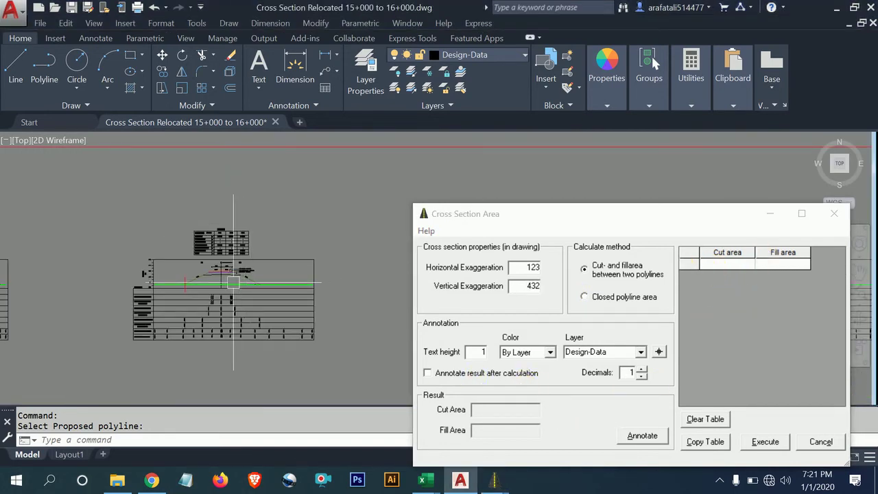
scroll(234, 240, "up", 1)
scroll(231, 255, "up", 1)
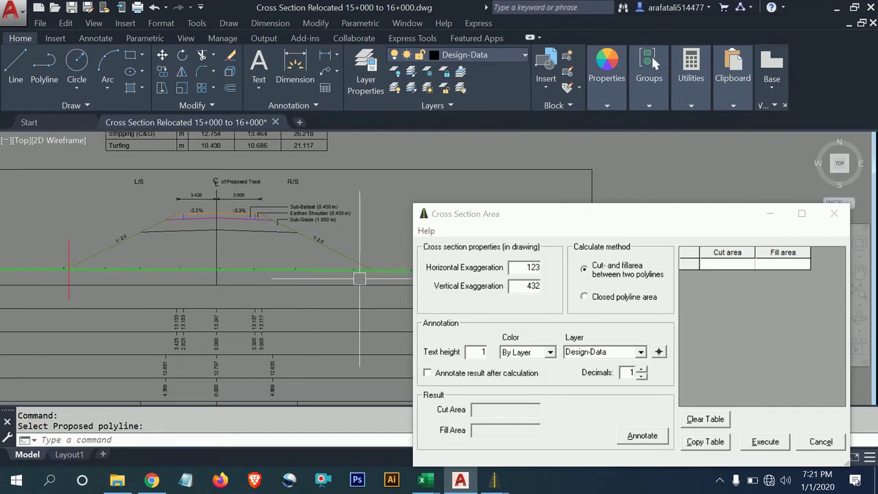
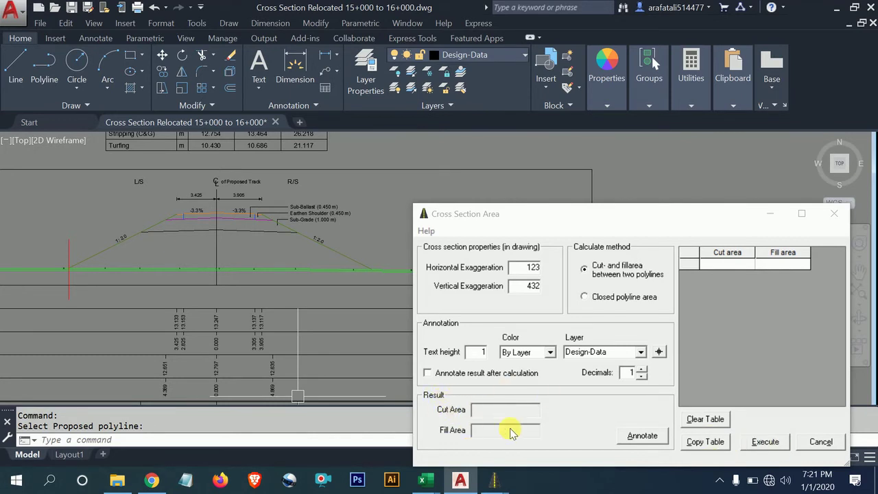
Clear the Cross Section Area results table, zoom out to both sheets, and cancel the calculator.
left_click(728, 253)
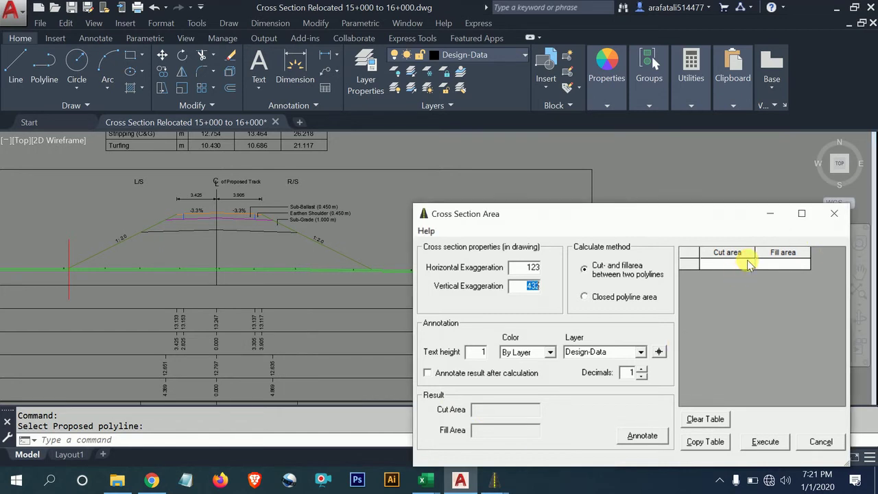
left_click(710, 426)
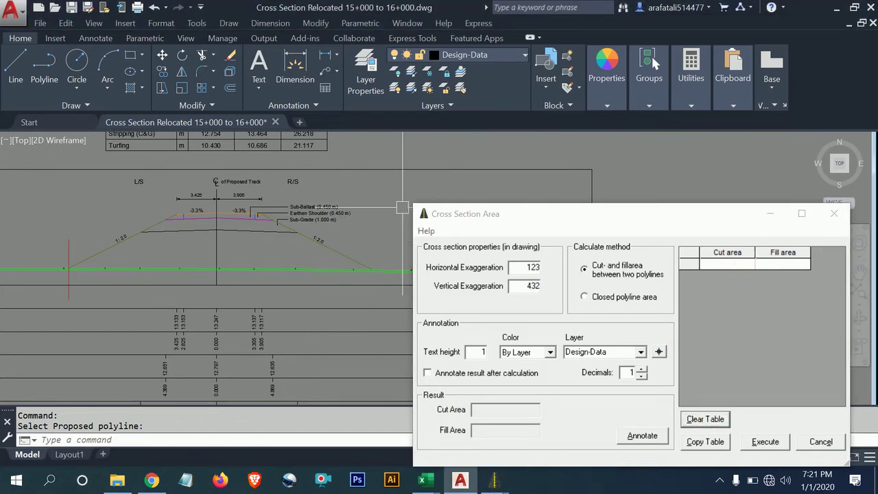
middle_click_drag(357, 227, 234, 310)
scroll(289, 234, "down", 2)
scroll(316, 247, "down", 2)
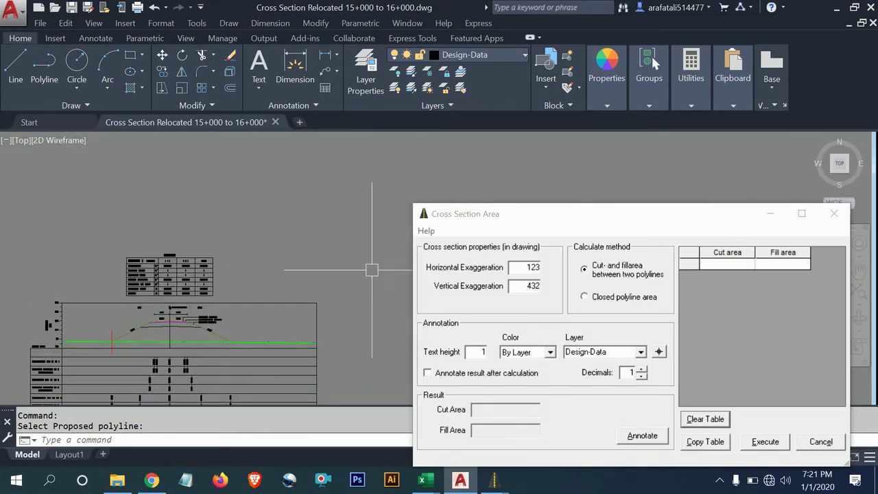
left_click(836, 443)
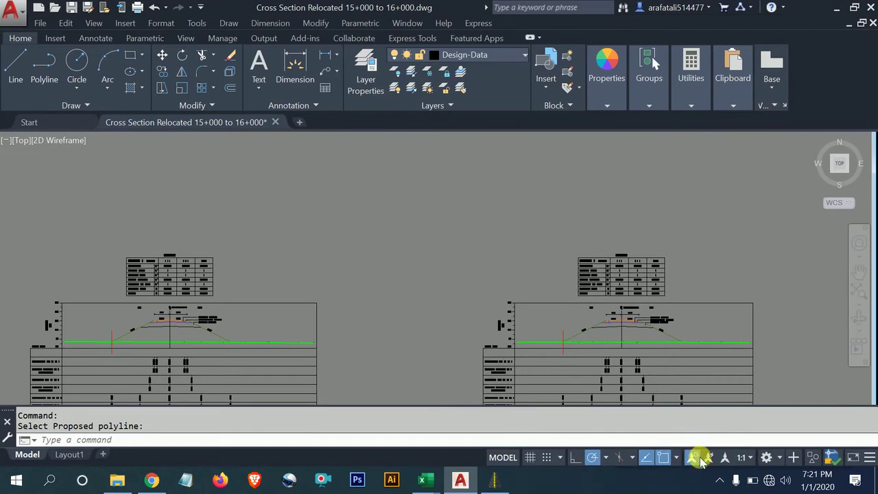
left_click(508, 484)
Start the CadTools cross-section/profile slope annotation command and choose Percent.
left_click(652, 348)
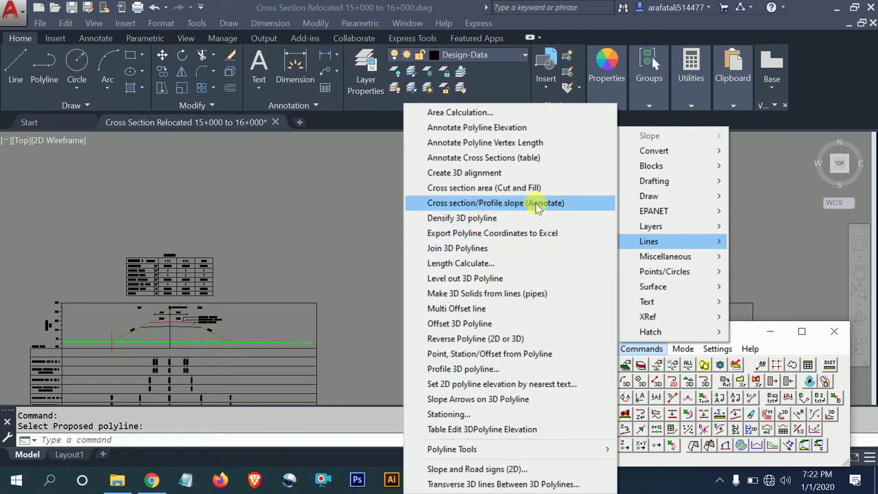
left_click(536, 208)
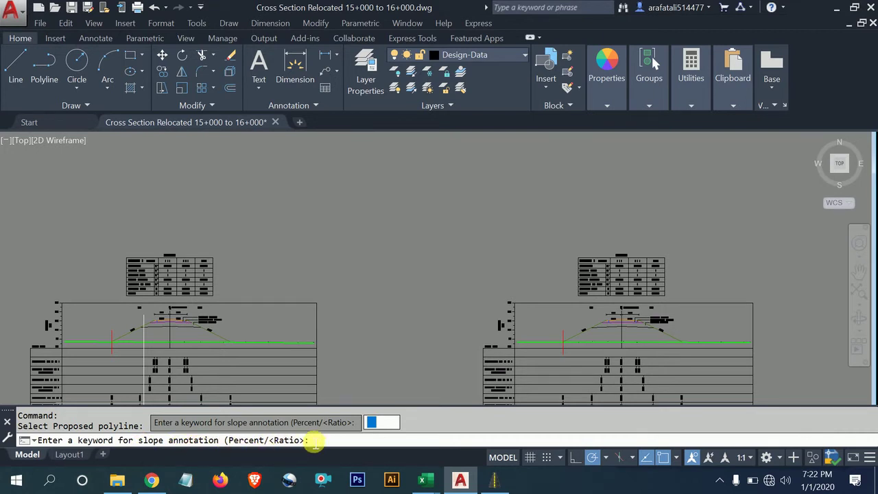
middle_click_drag(349, 220, 349, 295)
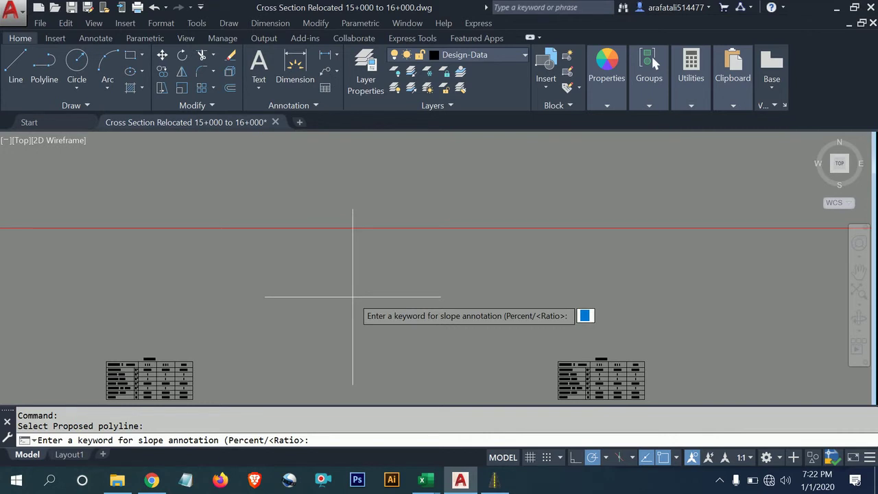
type("10")
key("Return")
type("p")
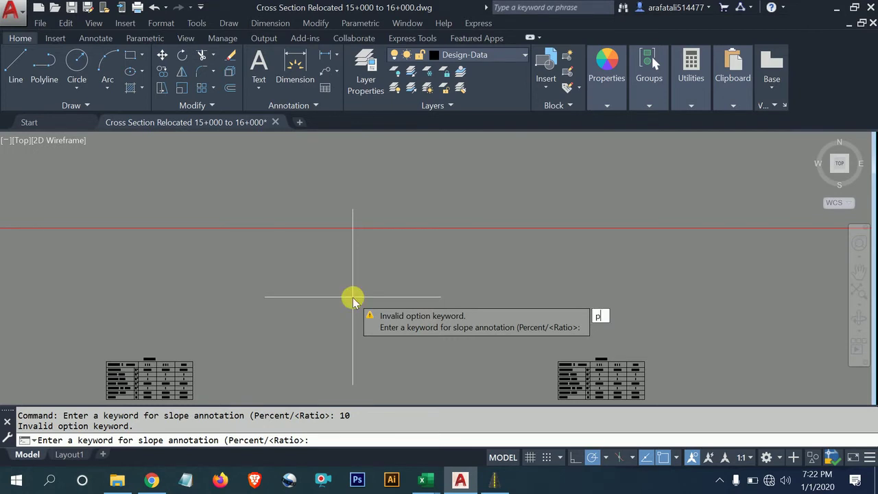
key("Return")
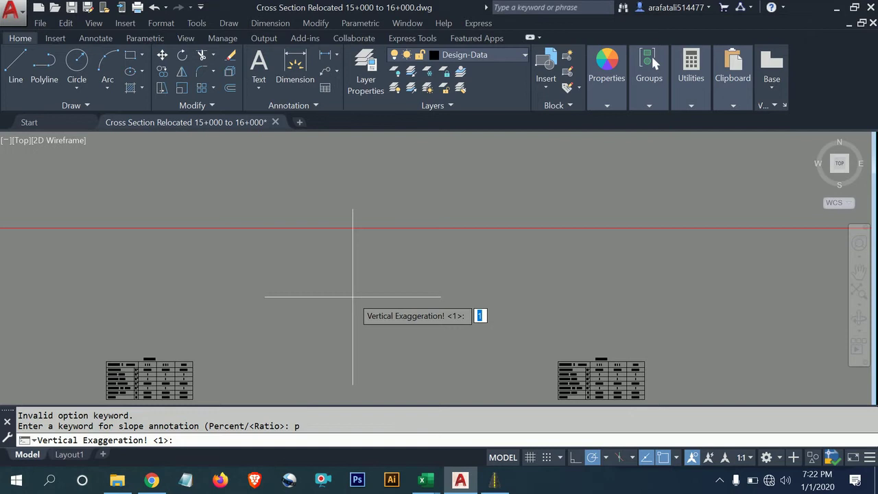
Set vertical exaggeration 10, decimals .3 and text height 1 for the slope labels.
left_click(352, 297)
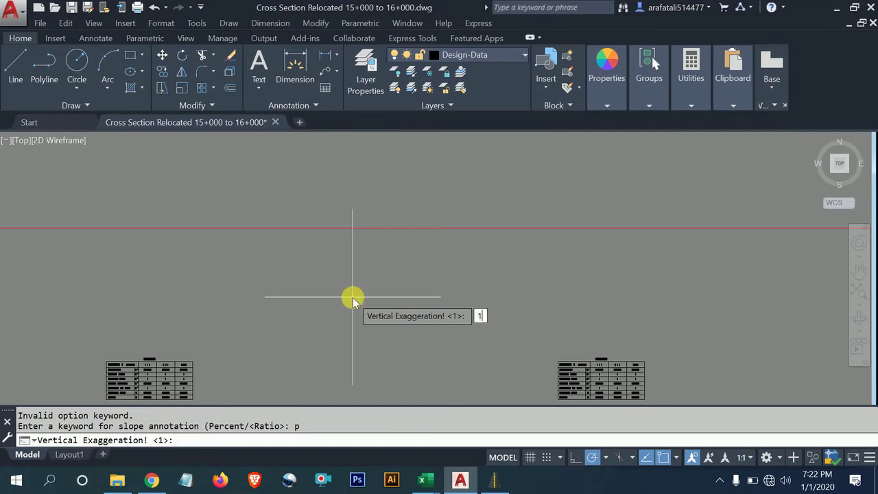
type("0")
key("Return")
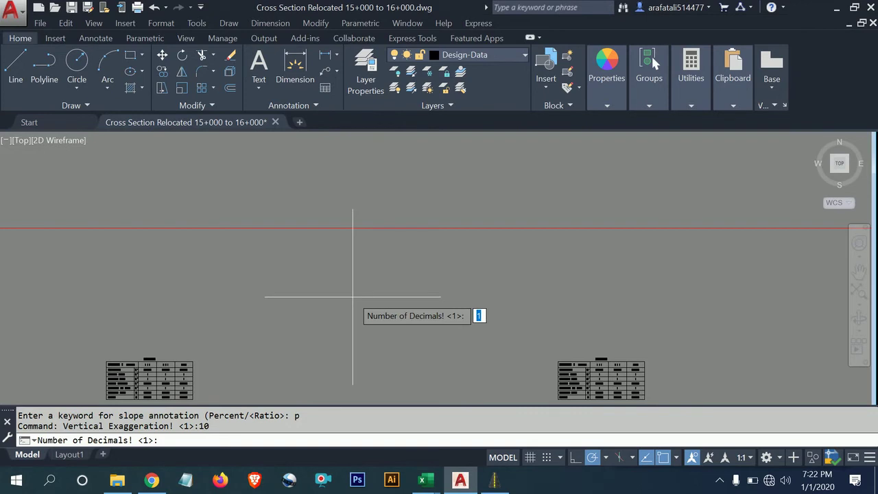
left_click(353, 297)
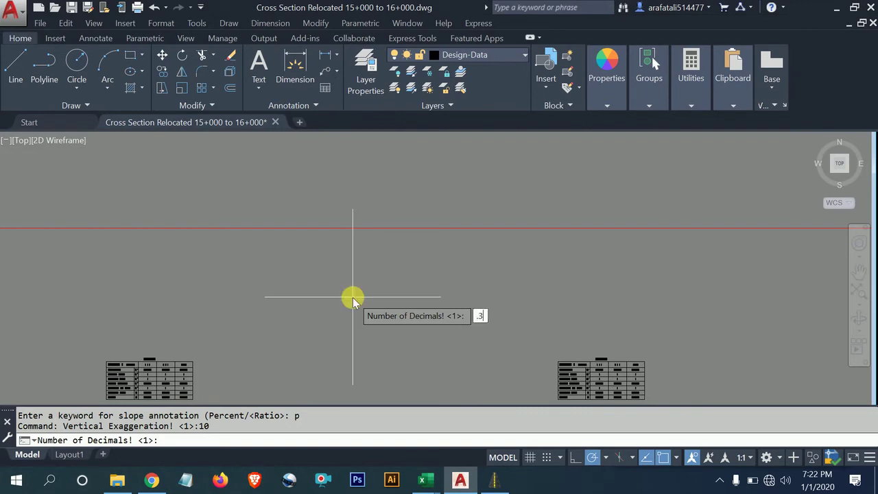
key("Return")
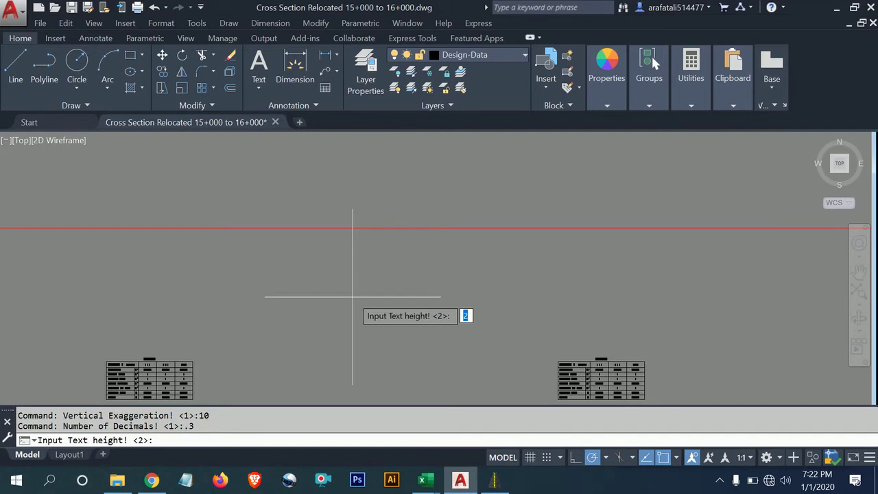
left_click(353, 297)
type("1")
key("Return")
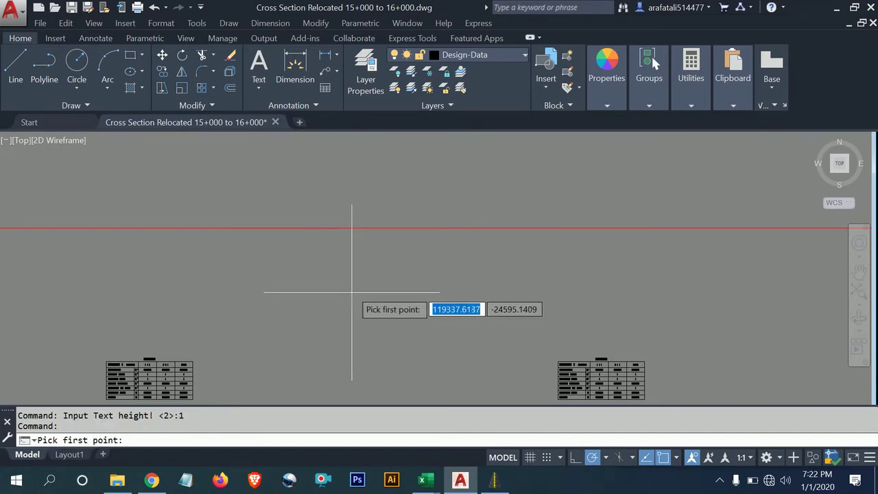
Place the 4% slope label between two picked points.
scroll(384, 234, "up", 3)
scroll(408, 186, "down", 4)
left_click(296, 354)
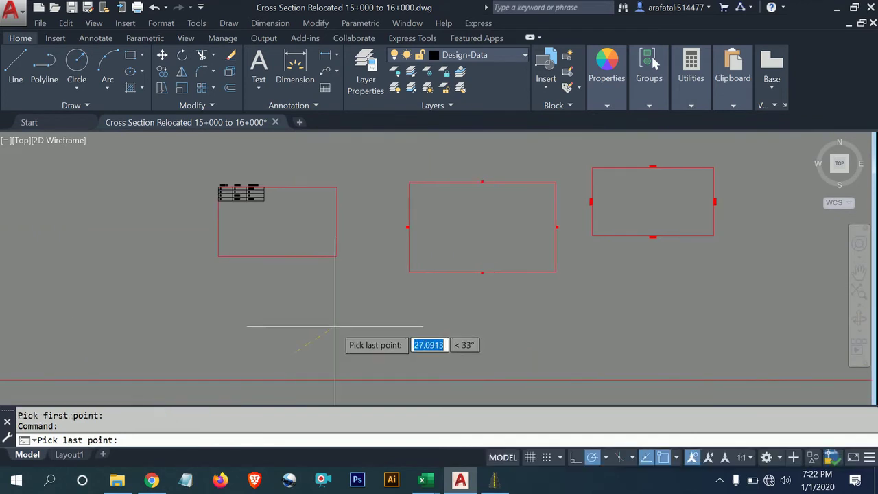
left_click(381, 313)
scroll(337, 337, "up", 4)
scroll(337, 337, "up", 5)
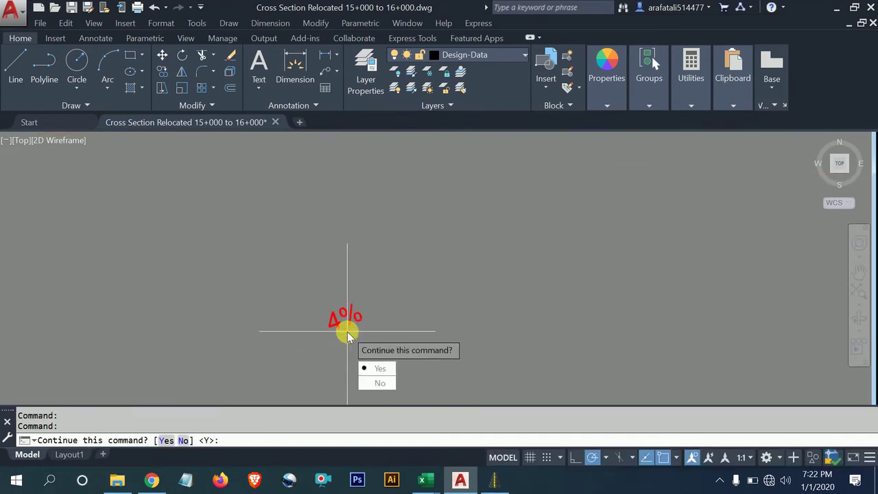
scroll(347, 332, "up", 3)
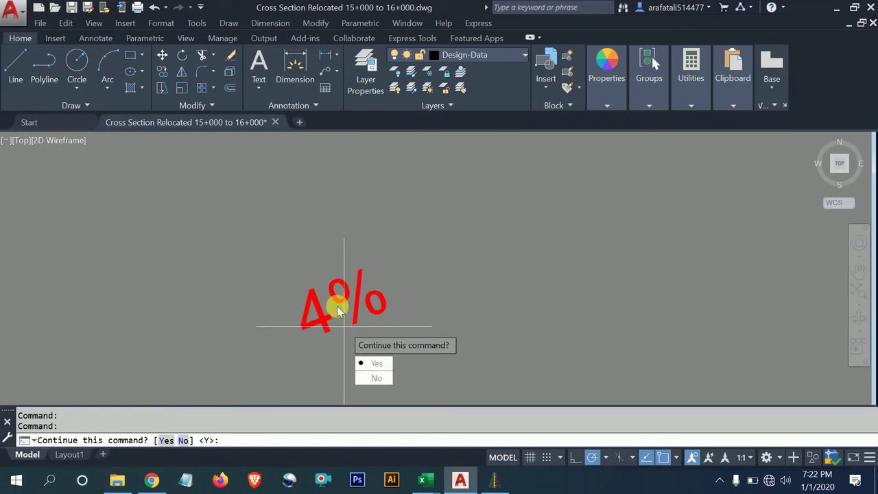
Continue and place the vertical 999999.99% slope label.
left_click(388, 369)
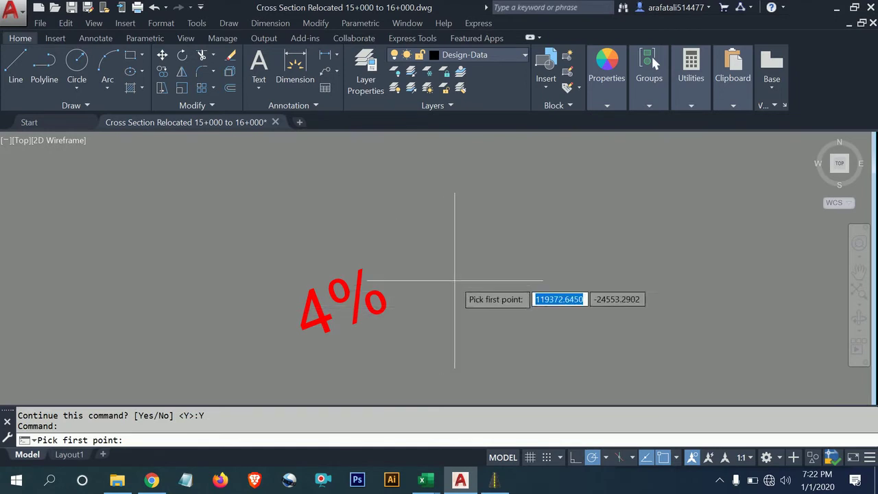
scroll(421, 267, "down", 4)
left_click(497, 260)
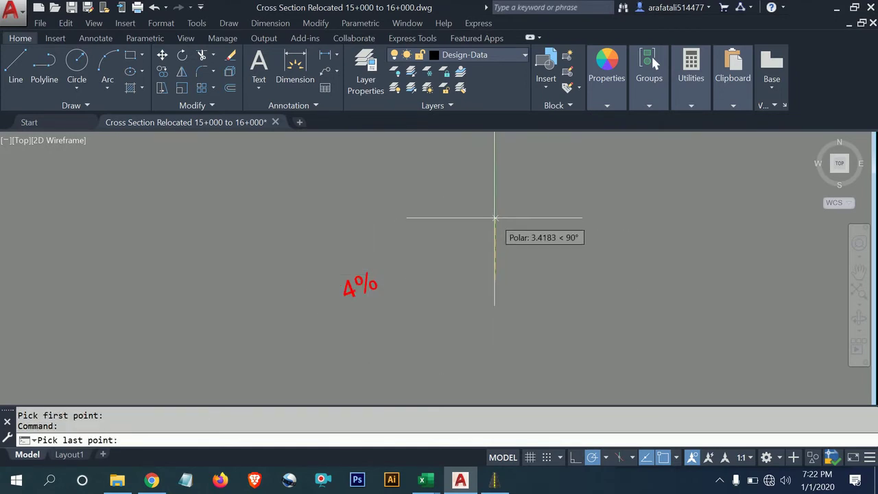
left_click(496, 219)
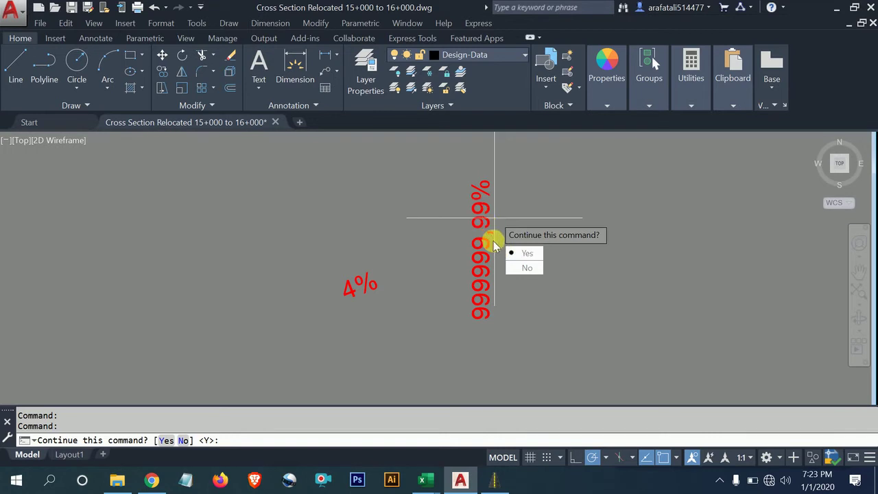
Place the 7% slope label, then end the command and cancel the stray selection.
left_click(512, 254)
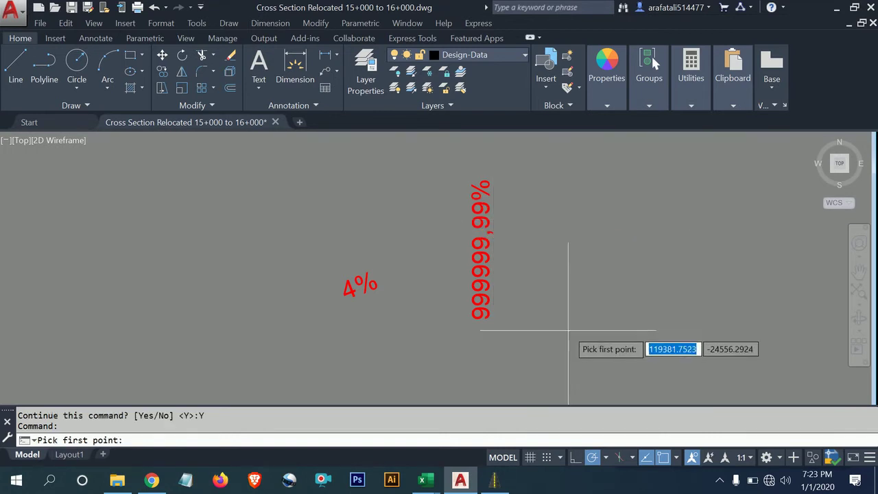
left_click(570, 323)
left_click(704, 233)
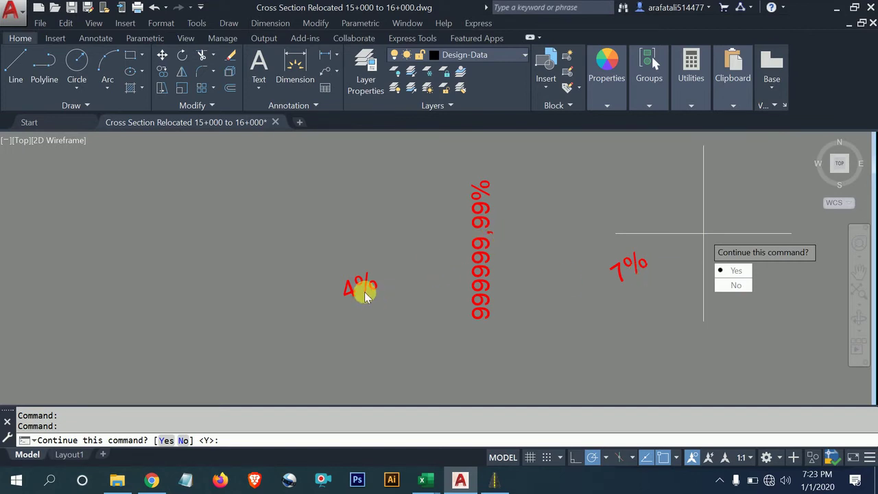
key("Escape")
key("Escape")
key("Escape")
scroll(497, 257, "down", 4)
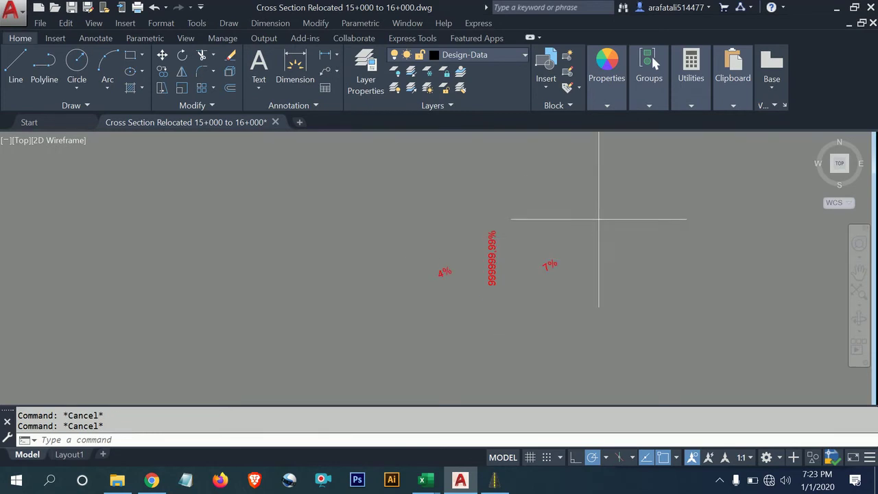
left_click(599, 220)
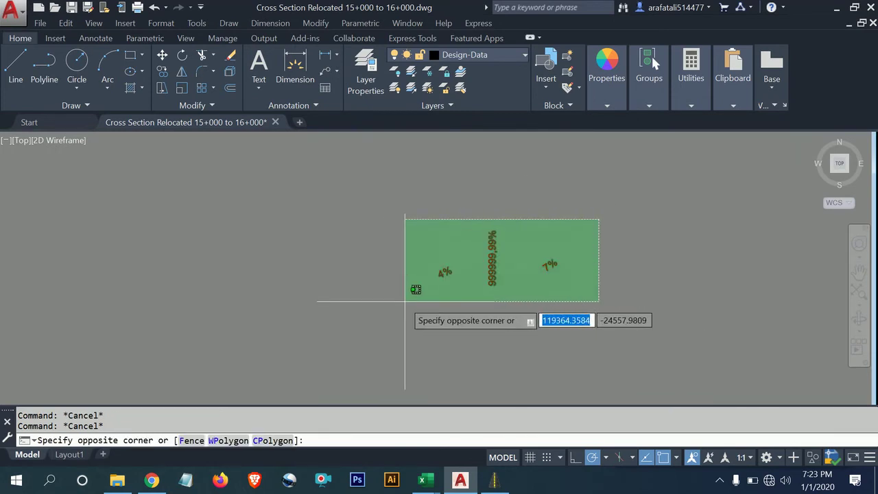
key("Escape")
Densify the three slope label objects as 3D polylines by a length of 10.
left_click(494, 481)
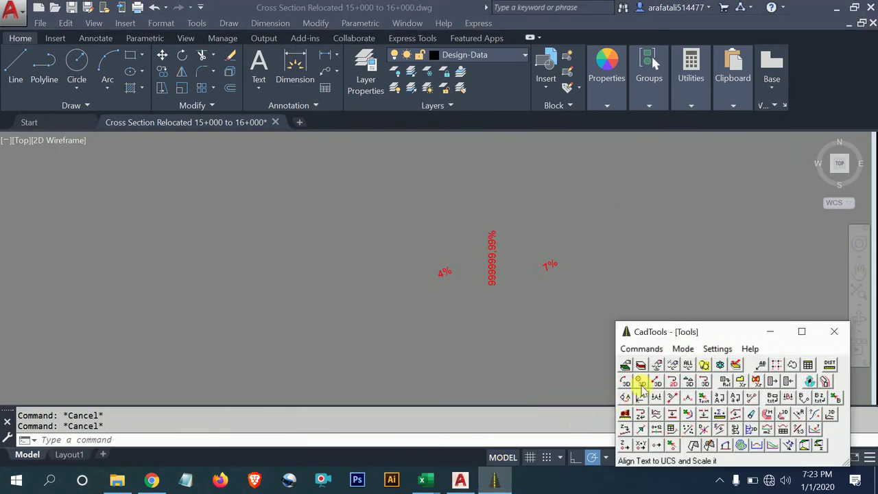
left_click(642, 349)
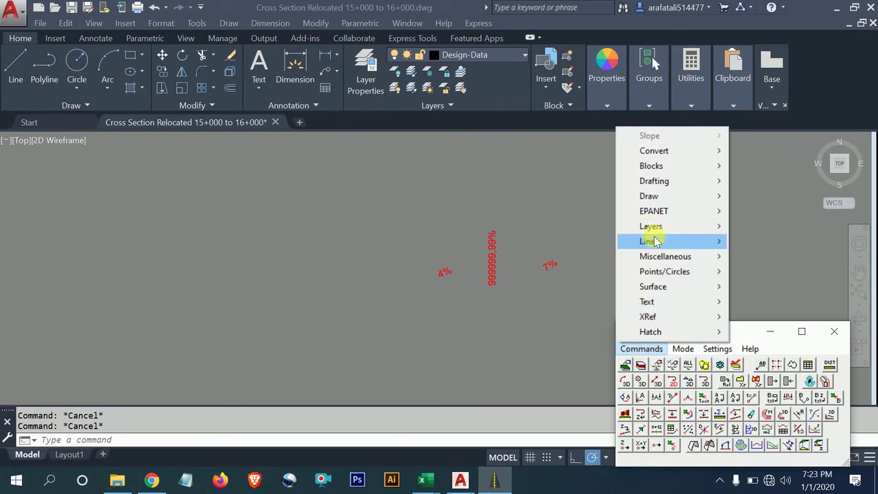
mouse_move(649, 240)
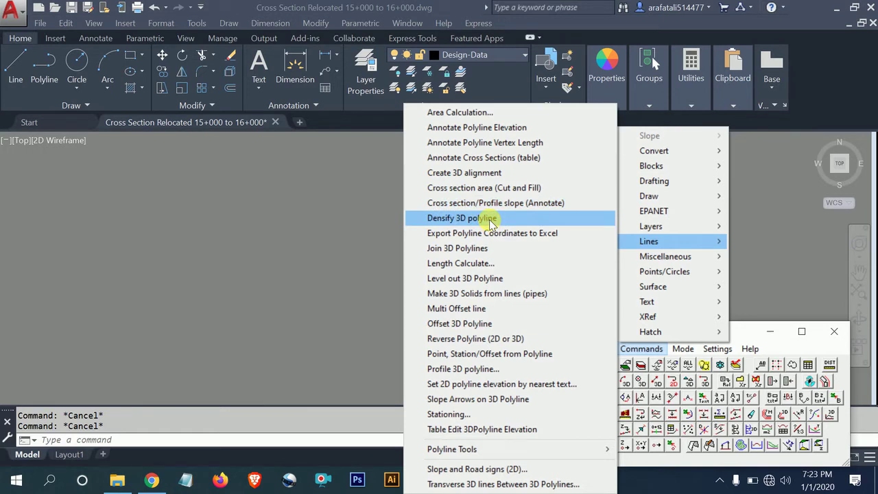
left_click(492, 219)
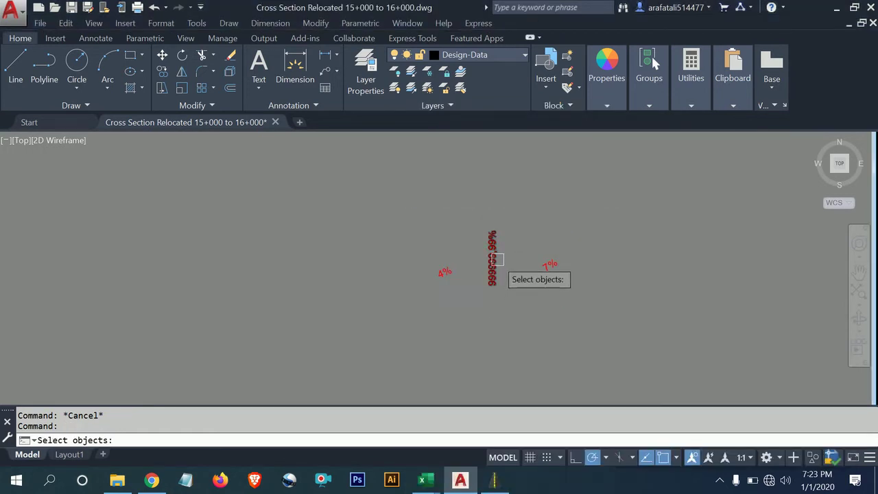
left_click(498, 259)
left_click(443, 271)
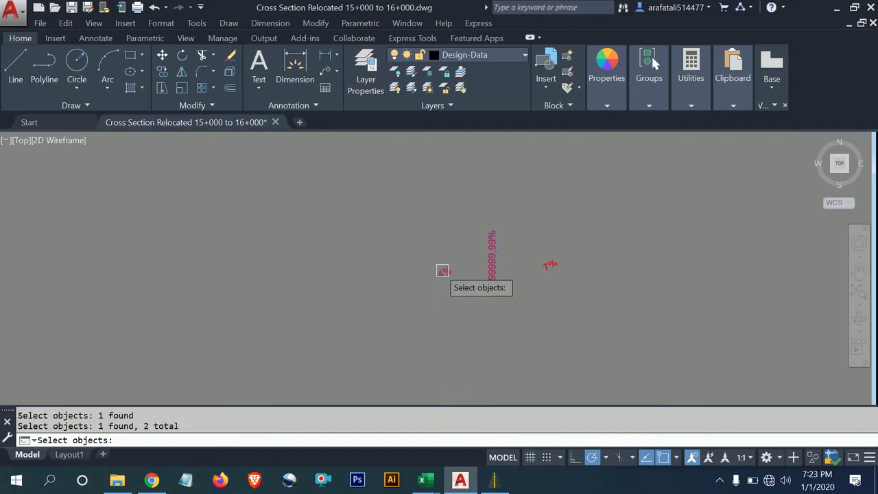
left_click(549, 265)
key("Return")
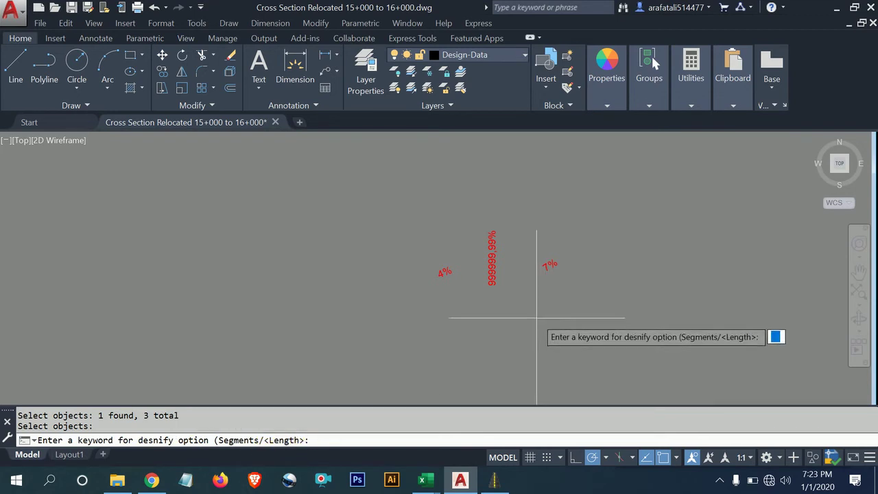
left_click(537, 318)
key("Return")
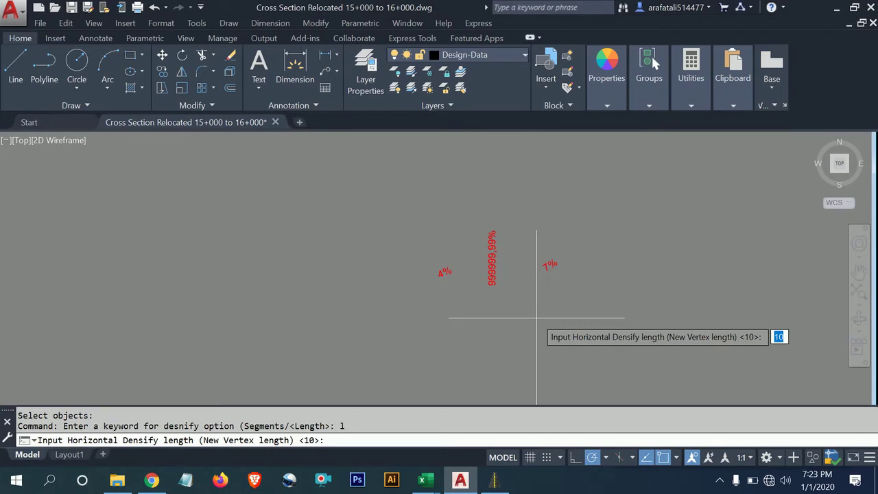
left_click(537, 317)
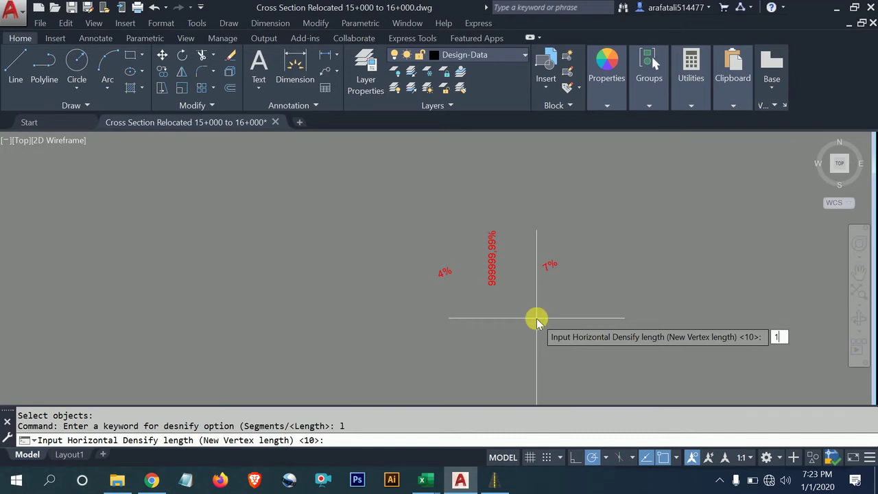
type("0")
key("Return")
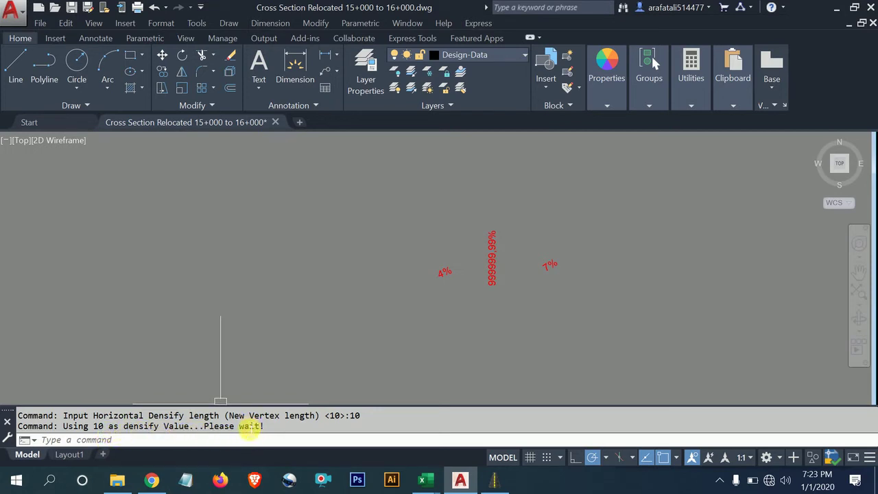
Zoom and pan onto the 4%, 7% and 99999.99% labels.
left_click(323, 312)
left_click(237, 331)
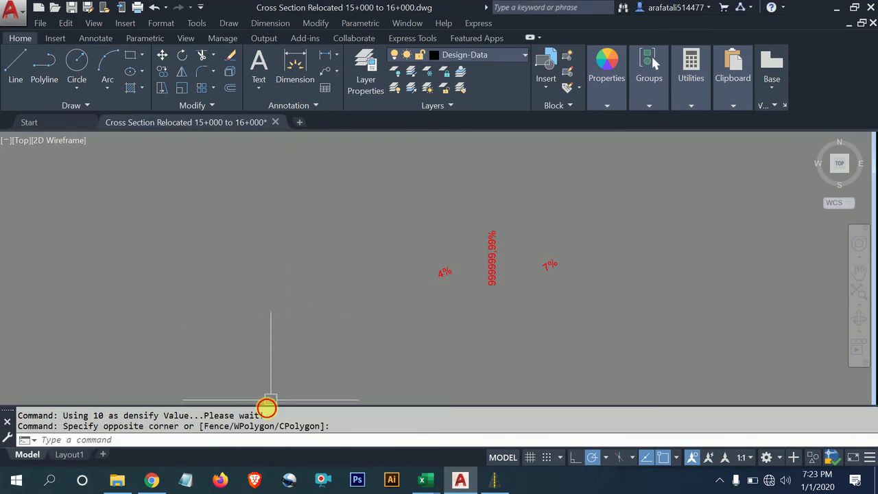
scroll(484, 254, "up", 4)
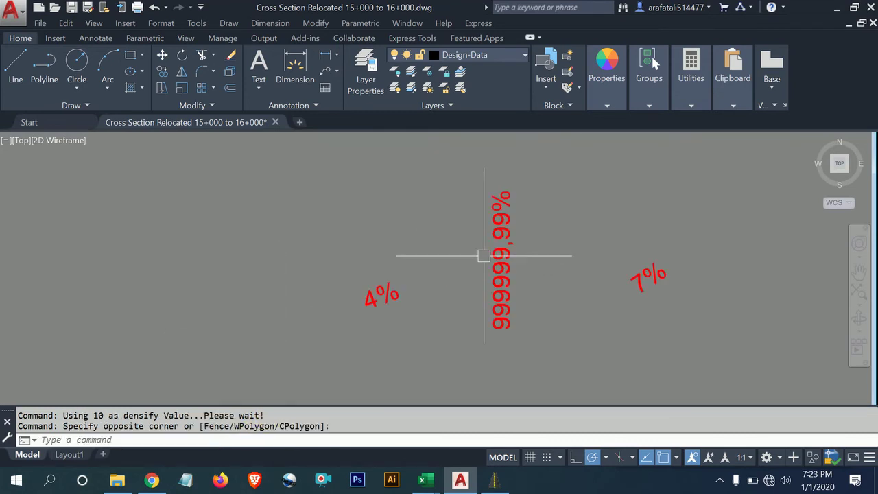
middle_click_drag(548, 241, 491, 260)
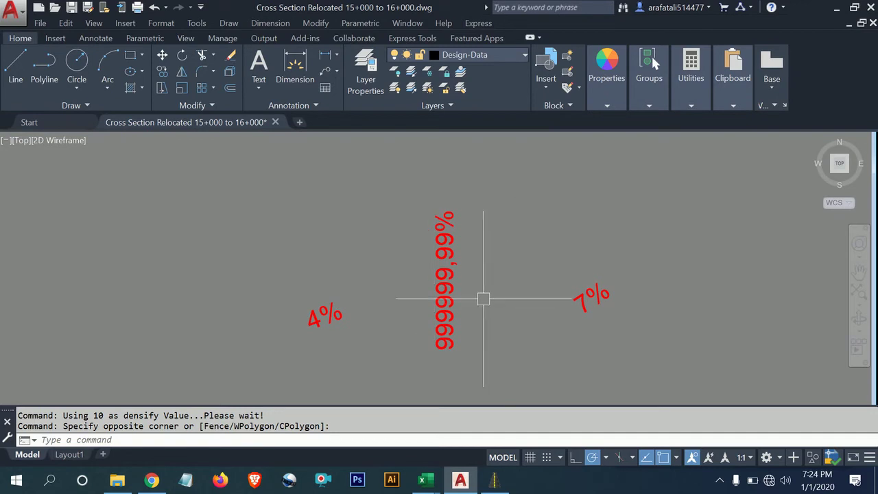
left_click(494, 480)
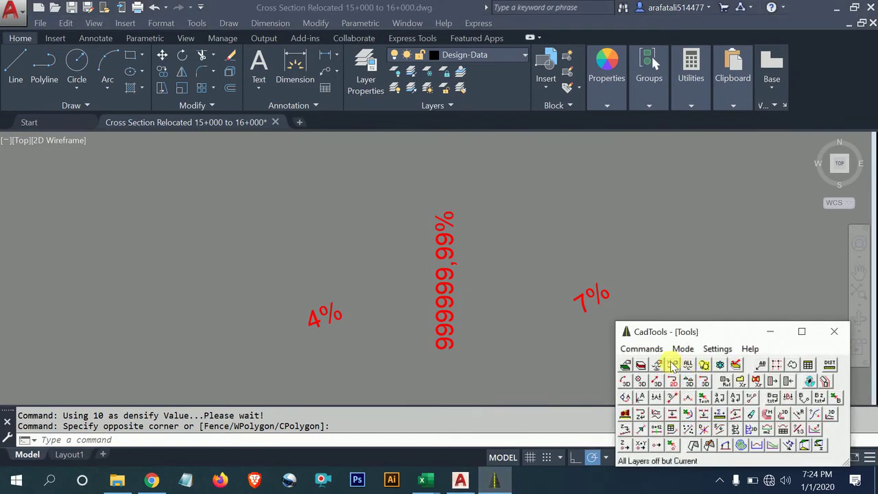
Export the middle rectangle's vertex coordinates to Excel and select the X/Y values.
left_click(642, 349)
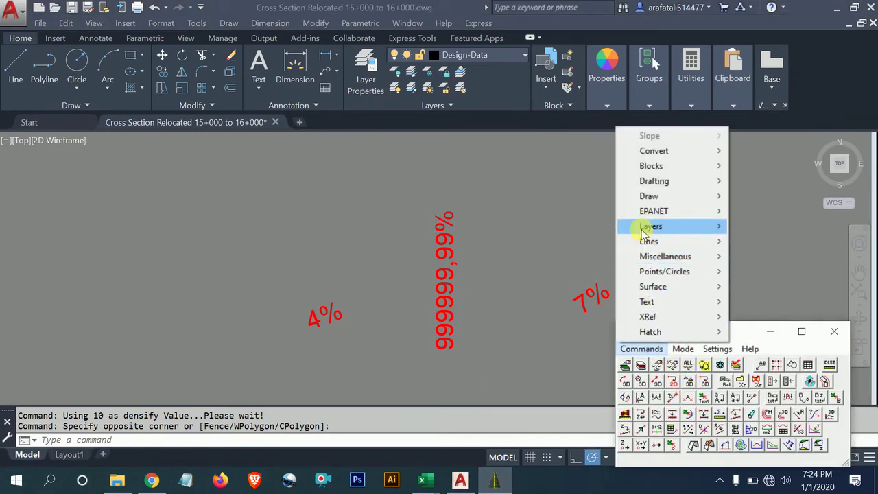
mouse_move(649, 242)
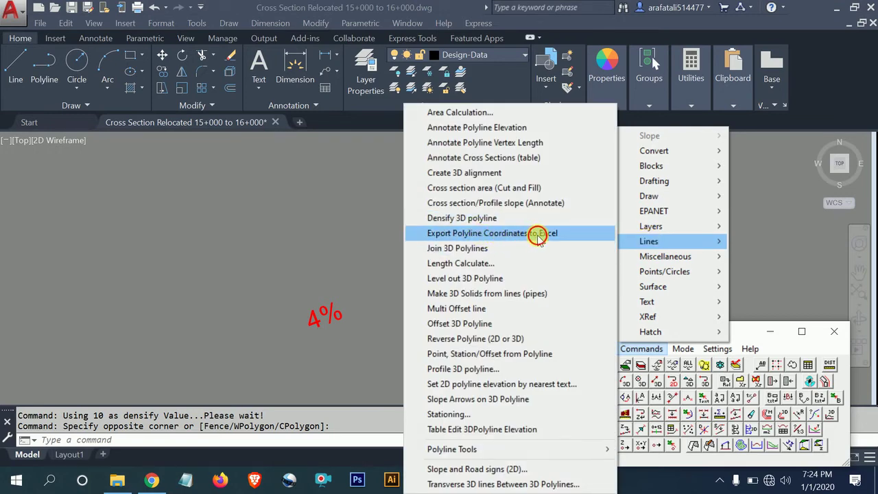
left_click(537, 235)
scroll(480, 233, "down", 5)
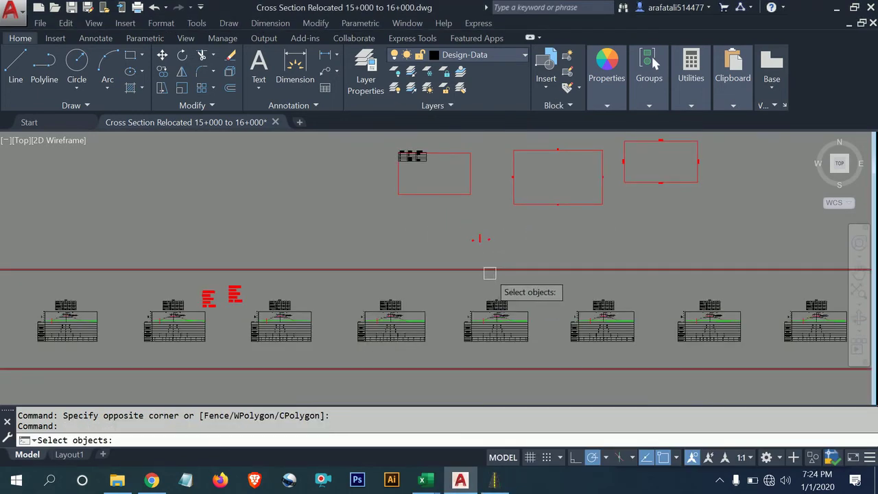
scroll(514, 261, "up", 2)
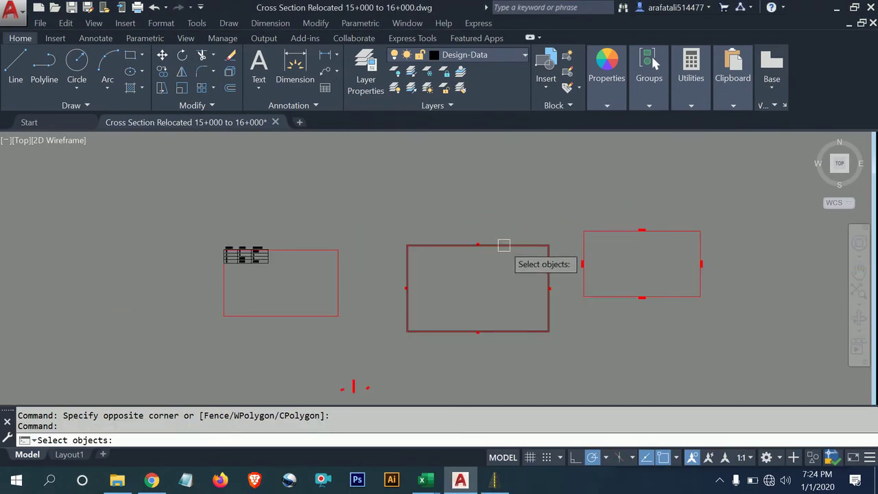
left_click(513, 245)
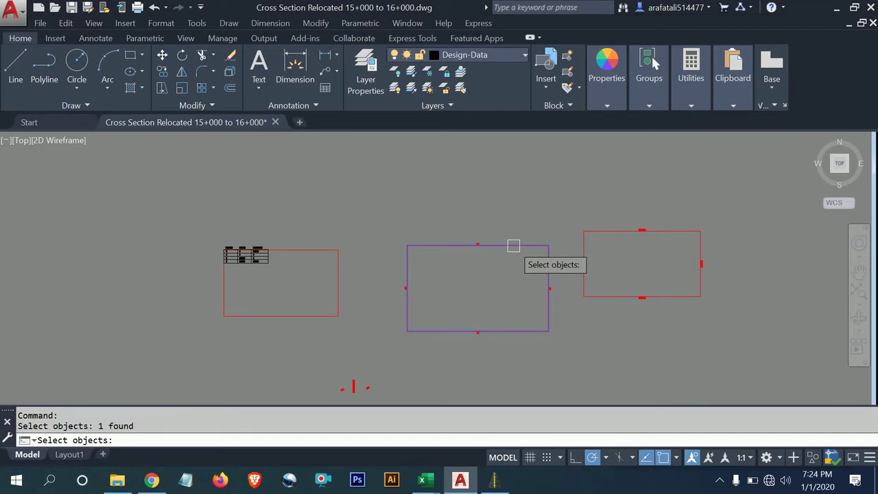
key("Return")
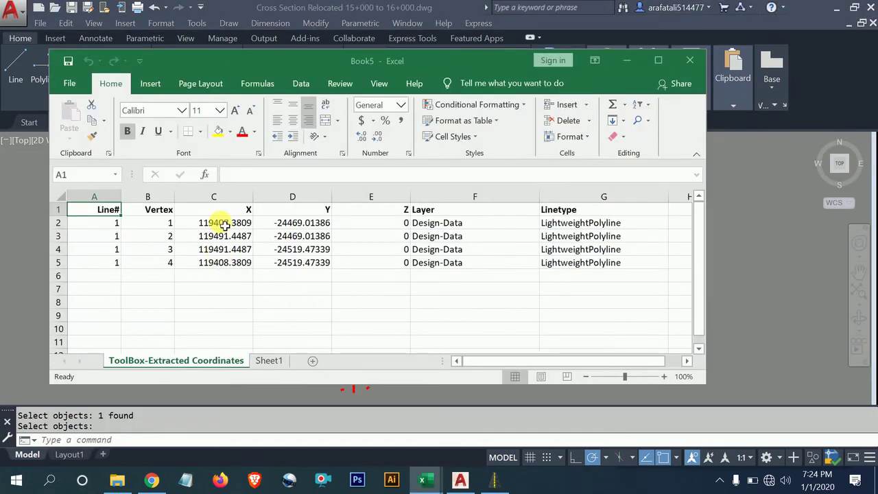
left_click_drag(222, 222, 295, 264)
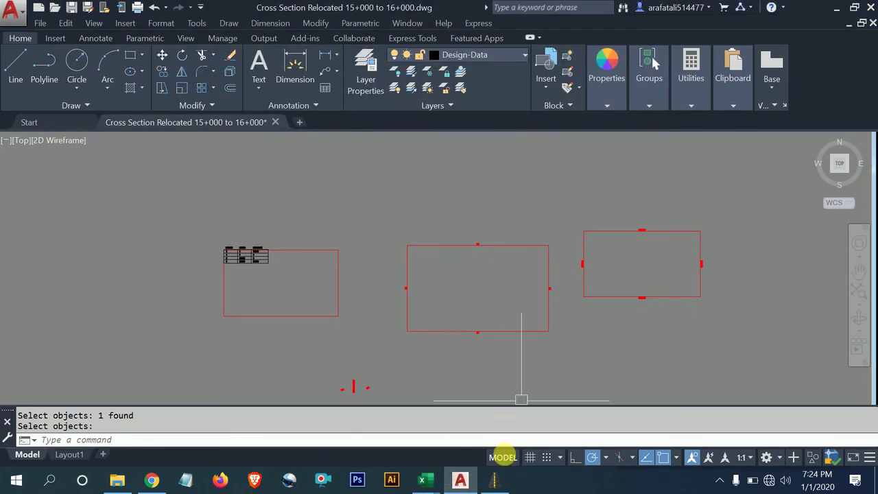
left_click(494, 479)
left_click(643, 349)
mouse_move(649, 241)
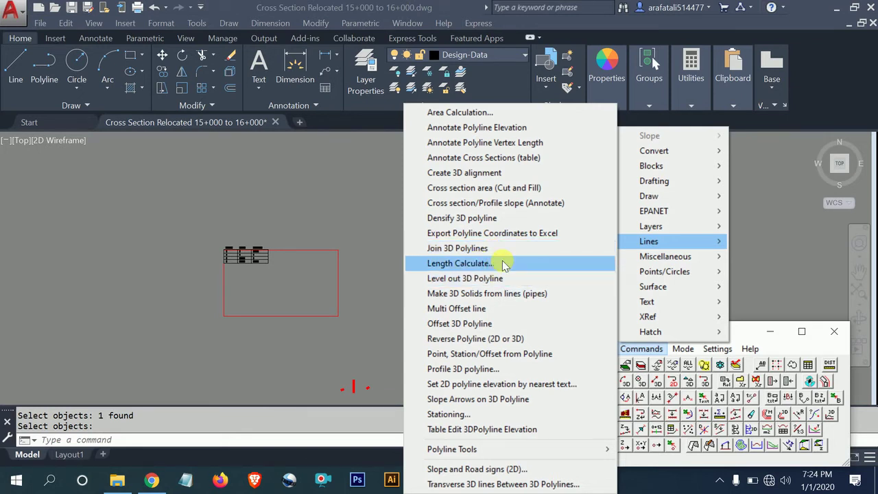
Explode the middle rectangle and calculate the lengths of its four edges.
left_click(505, 266)
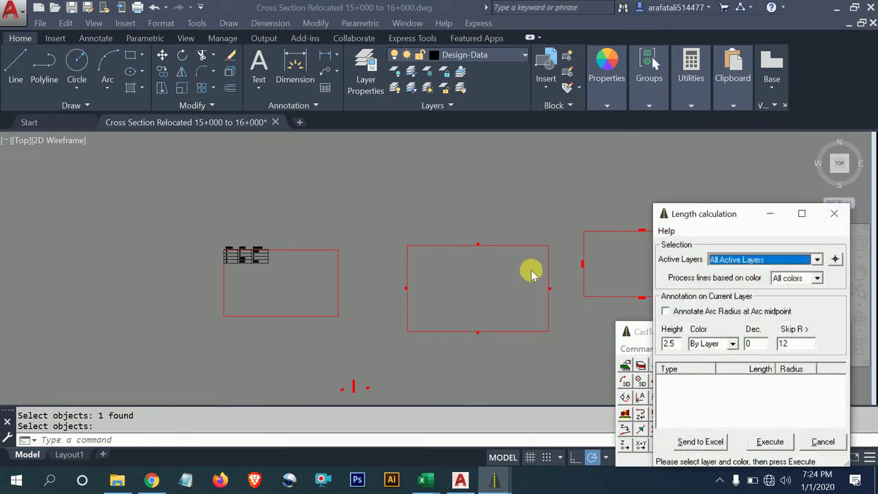
middle_click_drag(512, 261, 357, 245)
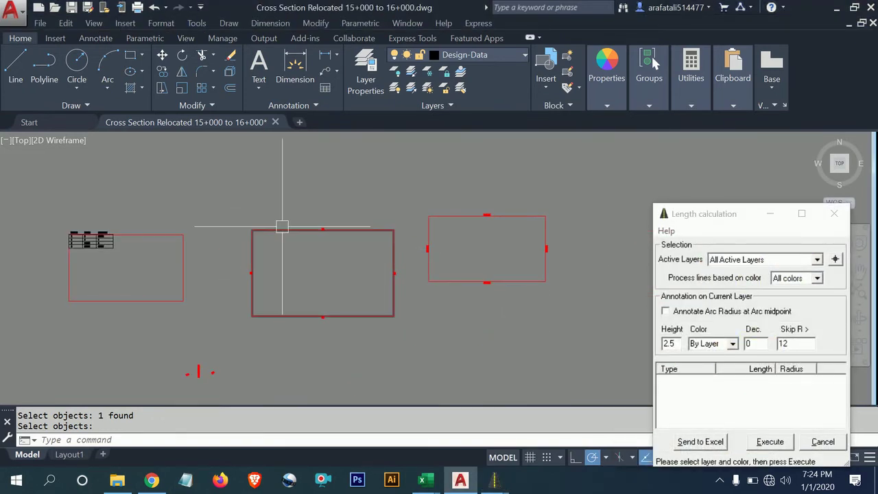
left_click(306, 233)
type("x")
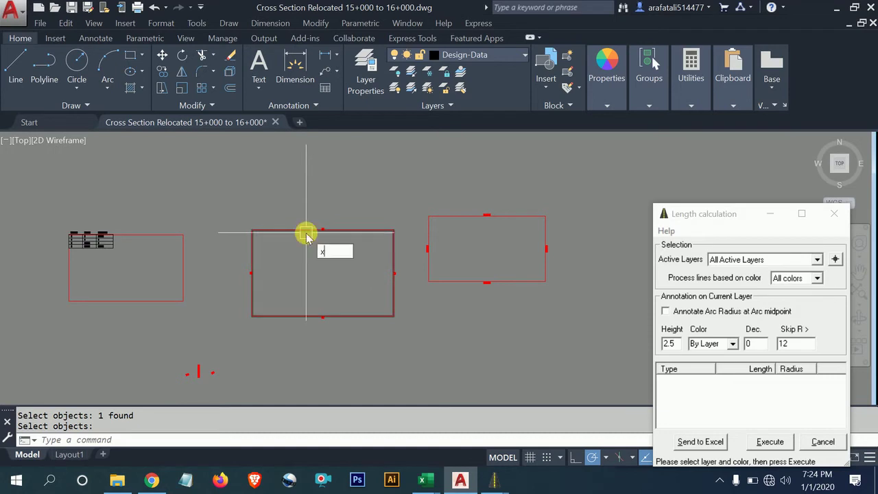
key("Return")
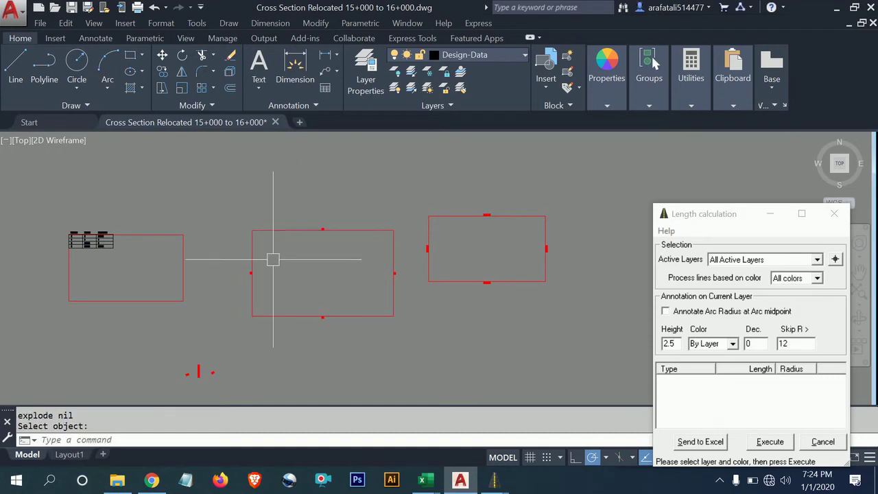
left_click(760, 441)
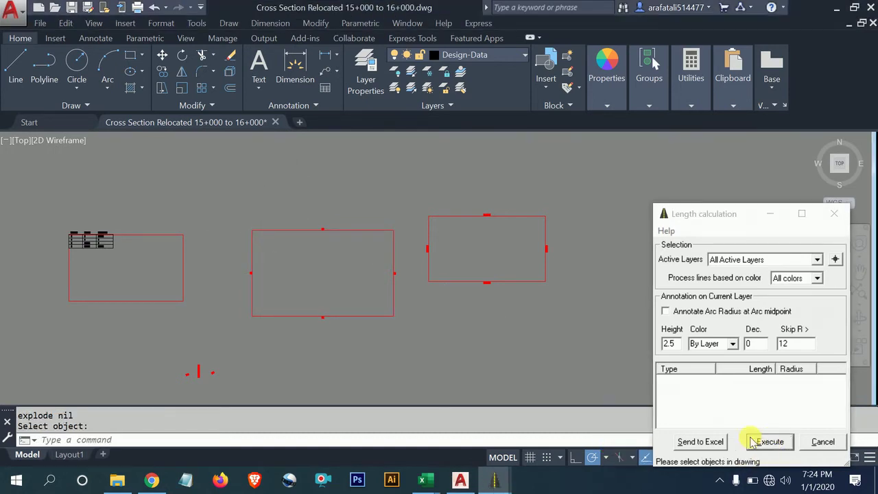
left_click(324, 232)
left_click(253, 261)
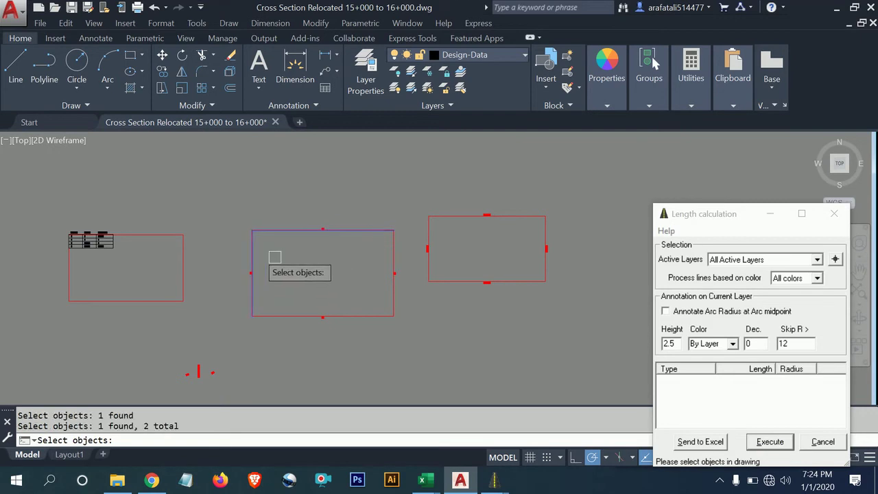
left_click(392, 287)
left_click(350, 316)
key("Return")
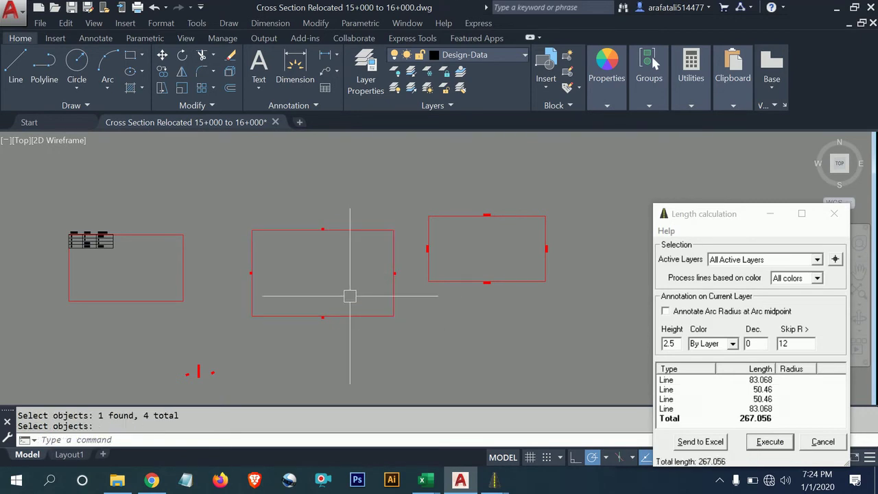
Review the edge lengths, including 50.46, and the 267.056 total, then close the results.
left_click(745, 399)
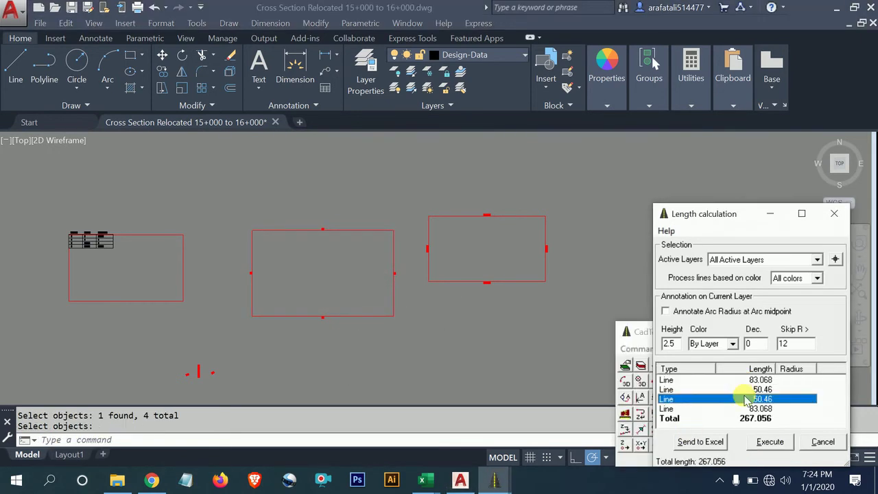
left_click(741, 389)
left_click(739, 399)
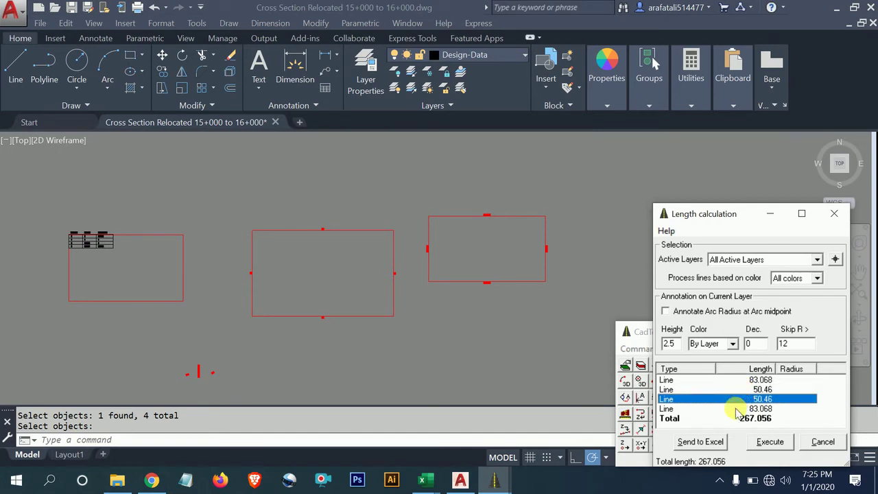
left_click(690, 418)
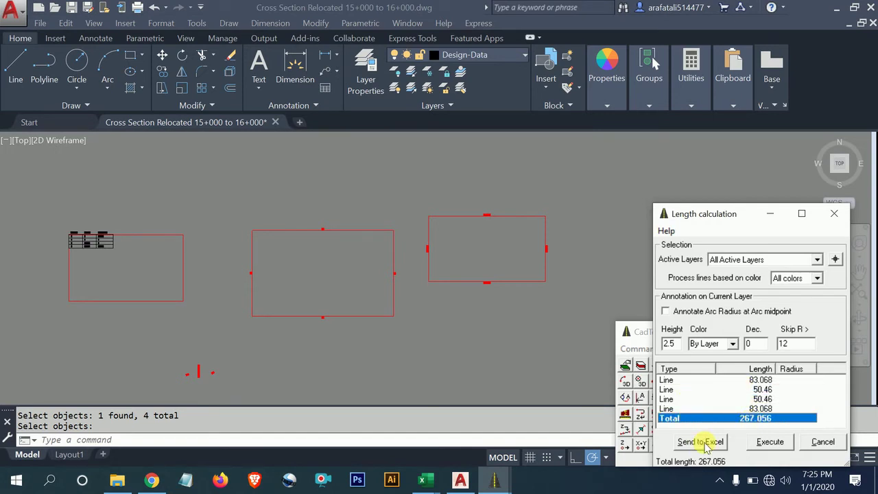
left_click(816, 442)
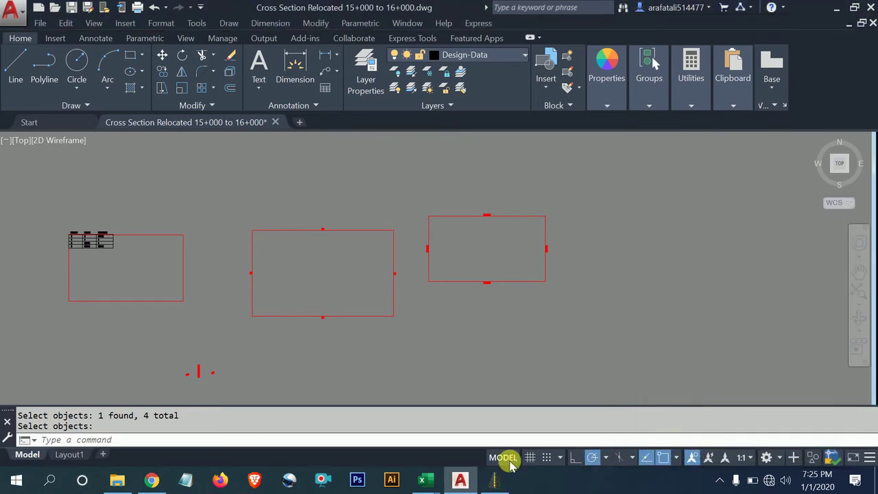
left_click(494, 479)
left_click(645, 350)
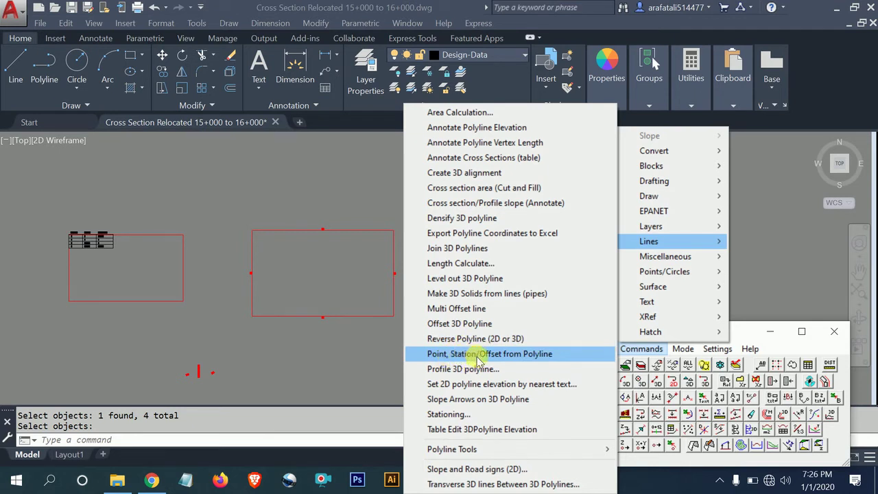
Calculate station and offset of a corner point against the right rectangle polyline.
left_click(528, 356)
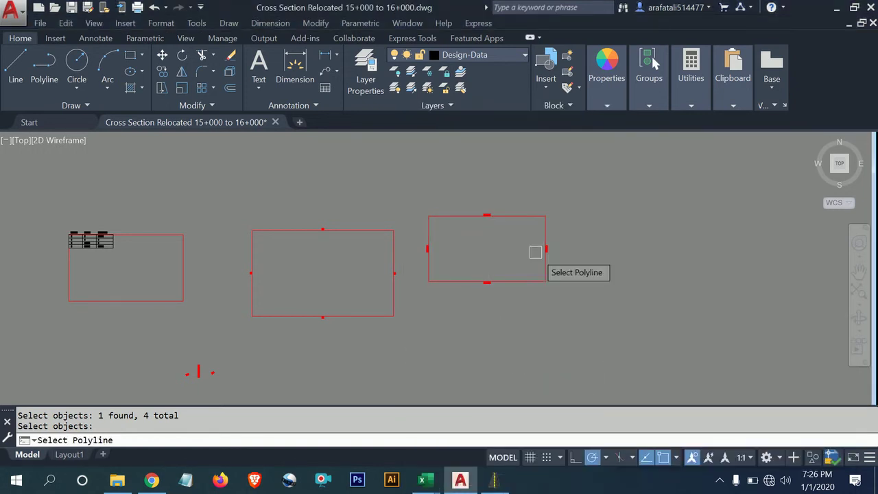
left_click(511, 212)
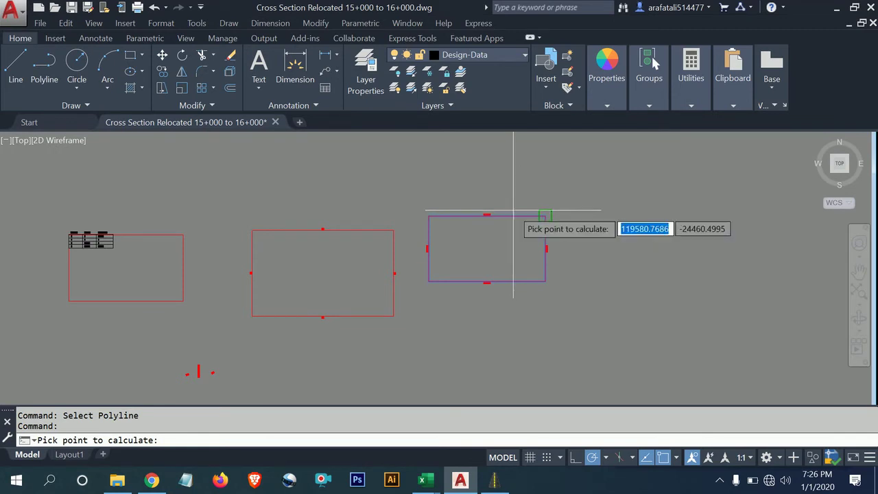
left_click(429, 217)
scroll(431, 219, "up", 4)
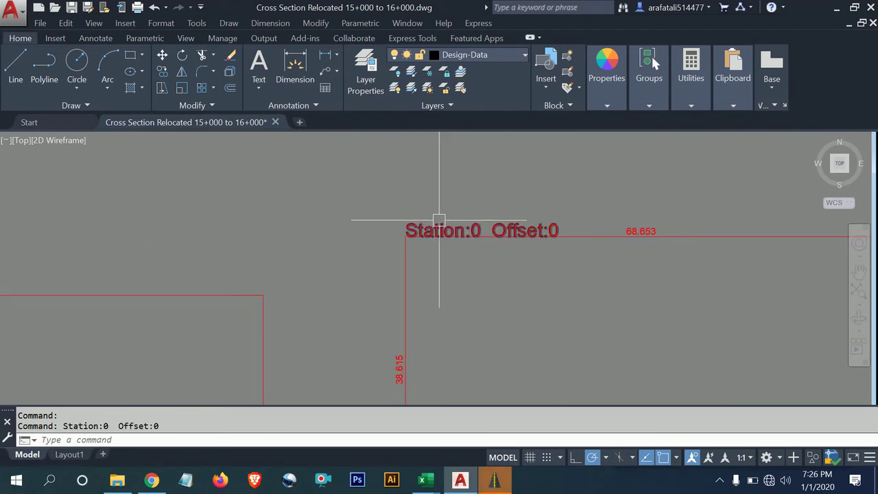
scroll(510, 226, "down", 2)
Explode the right rectangle with X and pan the drawing left.
type("x")
key("Return")
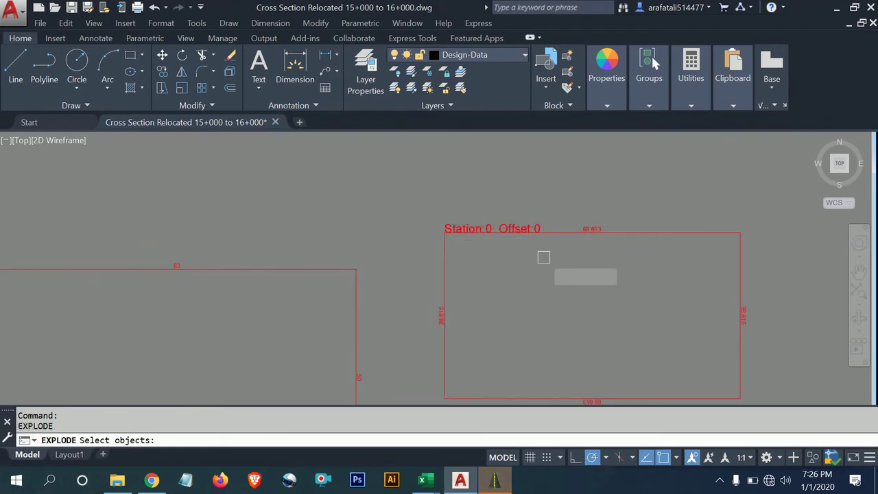
left_click(630, 234)
key("Return")
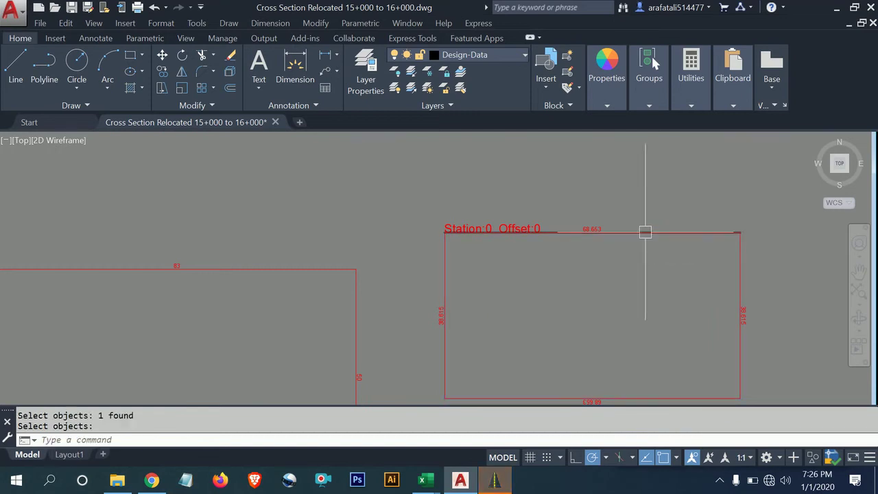
scroll(688, 237, "down", 2)
scroll(659, 235, "up", 2)
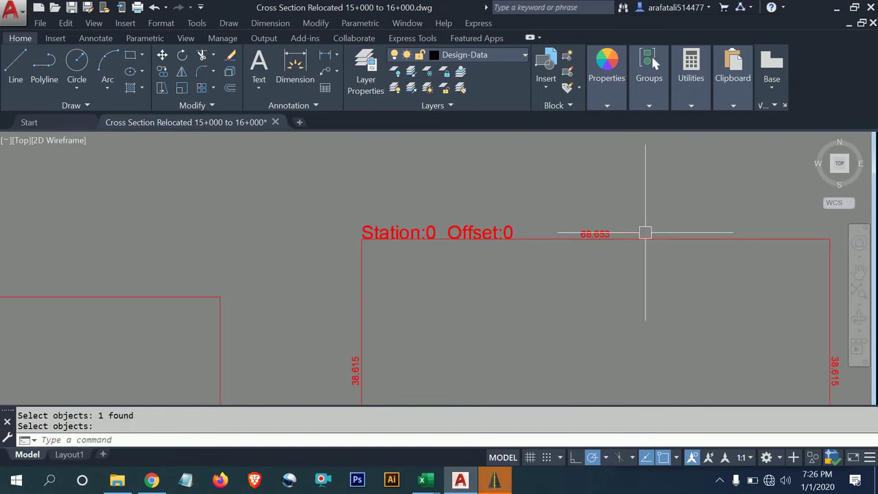
middle_click_drag(645, 233, 578, 220)
scroll(514, 241, "down", 2)
left_click(492, 479)
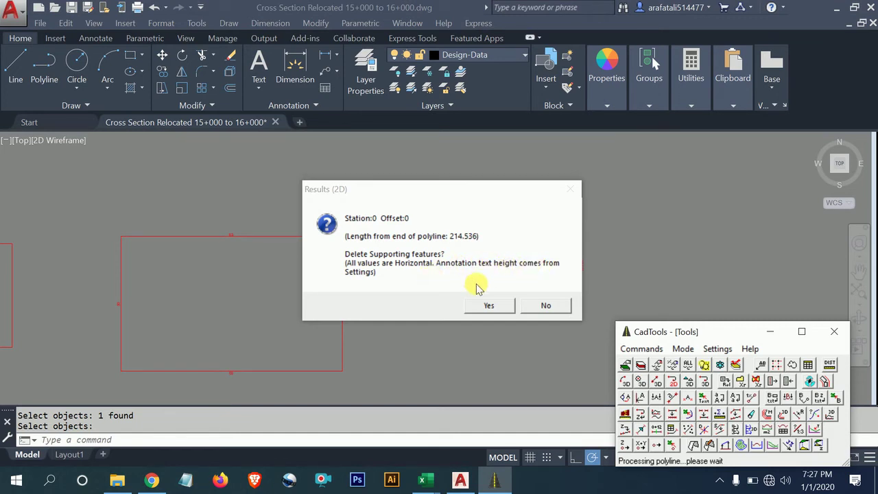
Delete the supporting features, OK the 'Object was erased' warning, and restore CadTools.
left_click(499, 304)
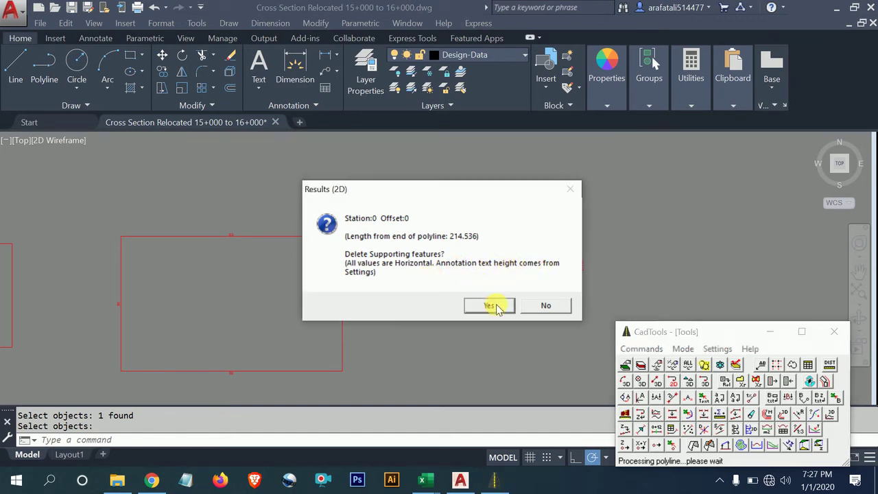
left_click(530, 342)
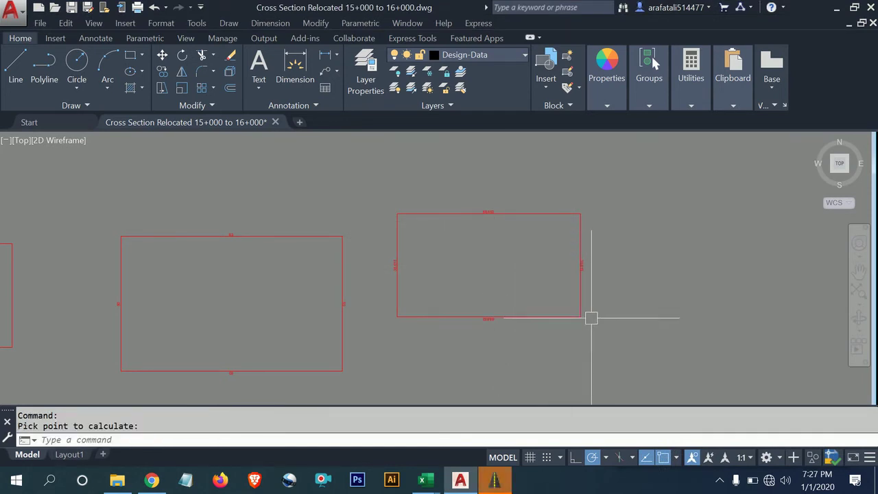
left_click(494, 479)
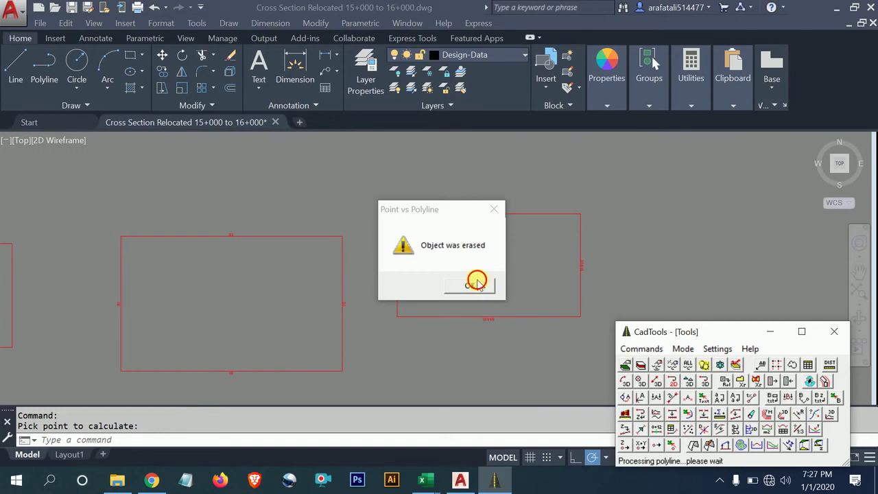
left_click(480, 283)
left_click(492, 480)
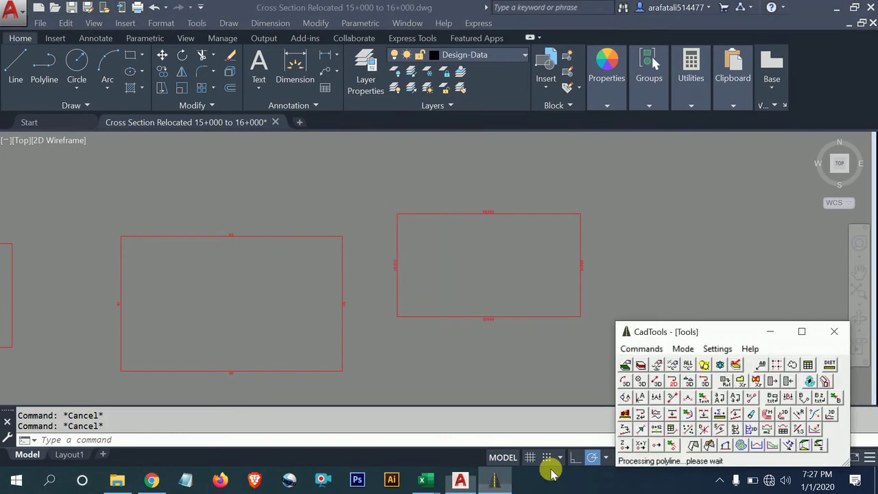
left_click(642, 349)
Open Profile 3D polyline and check its vertical exaggeration, text height and decimals values.
left_click(645, 246)
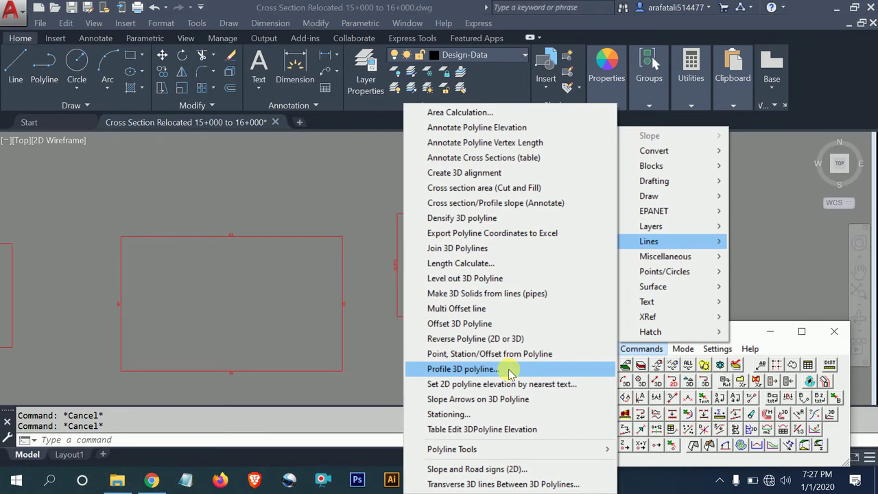
left_click(511, 369)
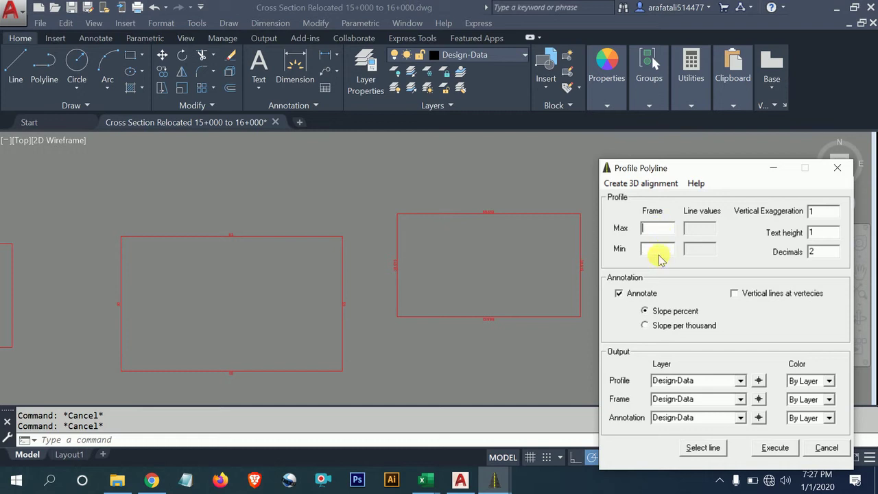
left_click(820, 212)
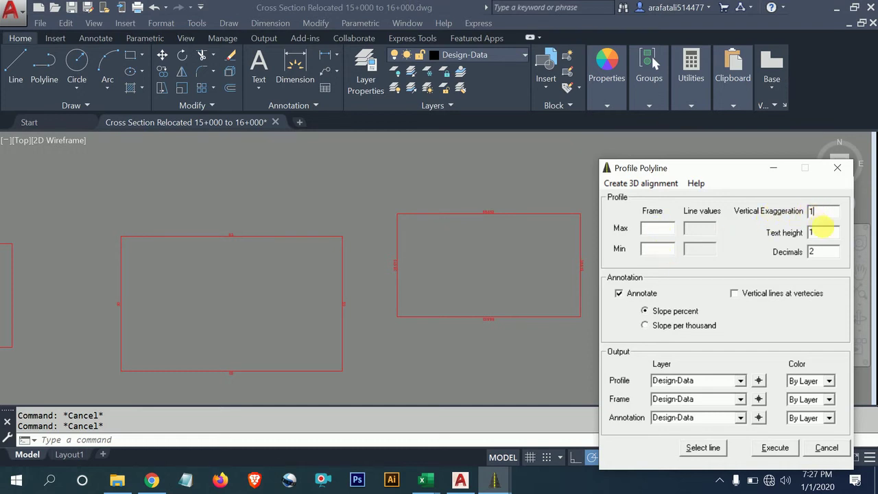
left_click(822, 234)
left_click(833, 252)
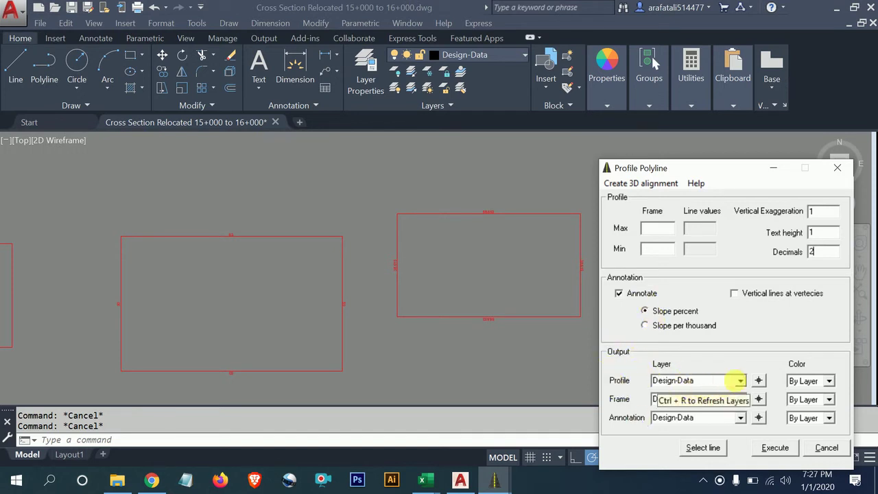
Keep Design-Data as the profile, frame and annotation layers.
left_click(741, 382)
left_click(738, 381)
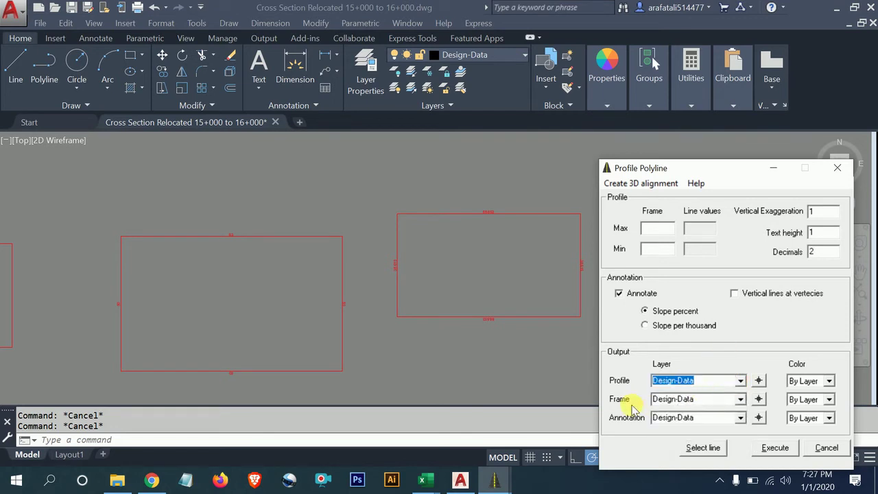
left_click(739, 400)
left_click(743, 400)
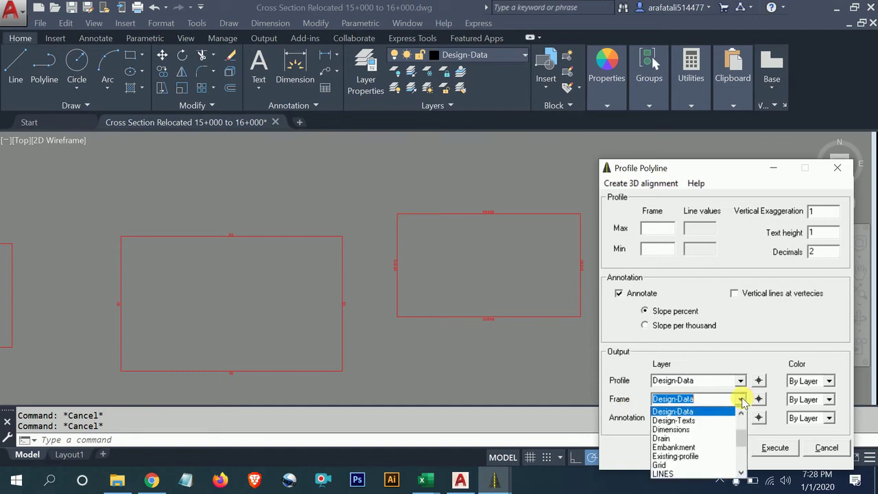
left_click(741, 399)
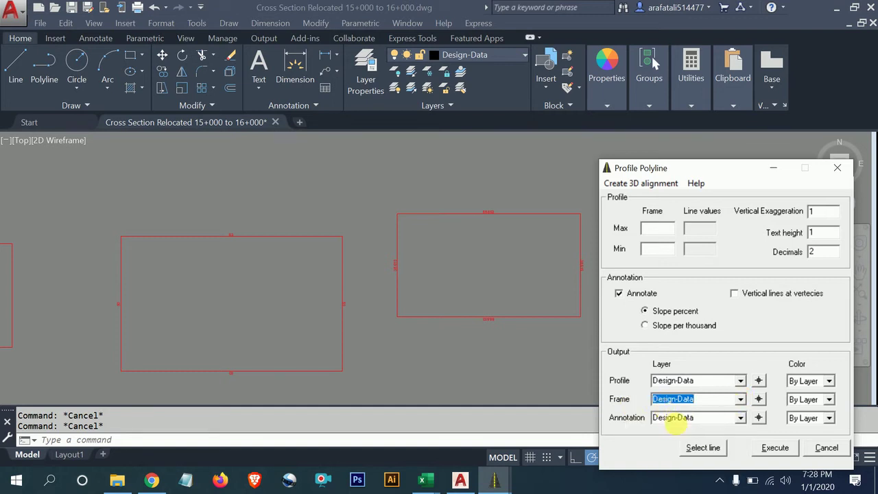
left_click(741, 418)
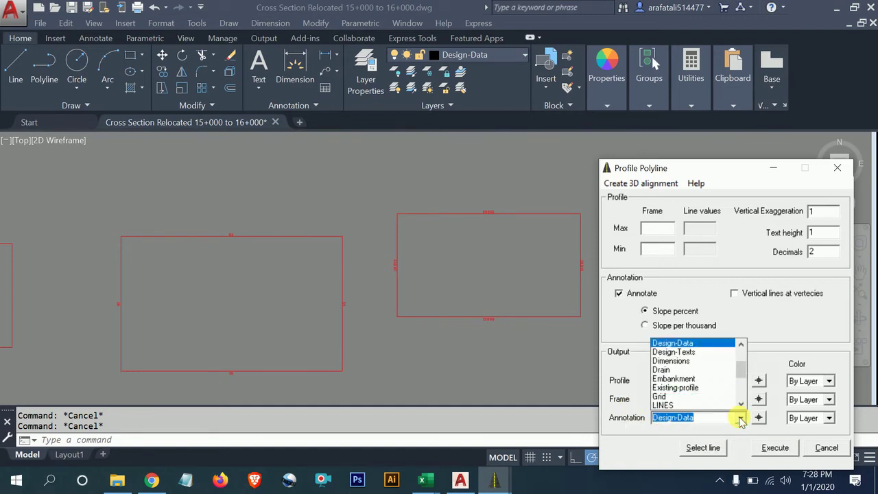
left_click(741, 420)
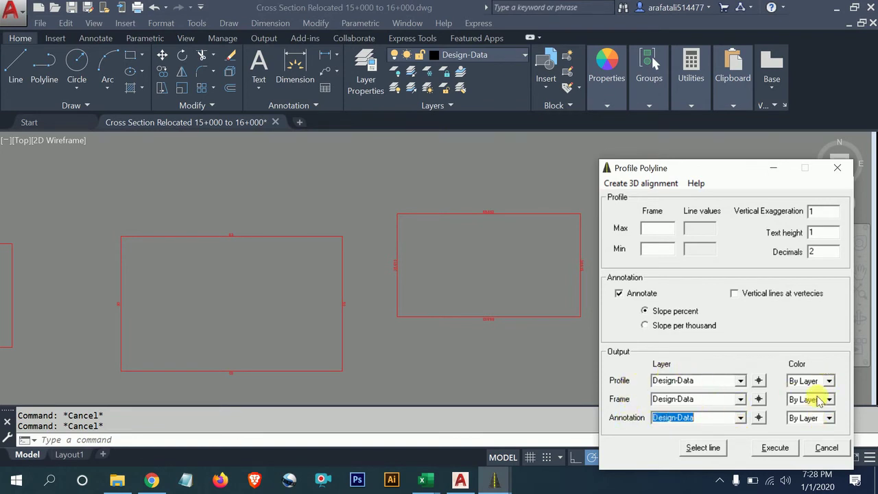
Execute, acknowledge the missing Y-axis max value warning, and cancel the dialog.
left_click(773, 447)
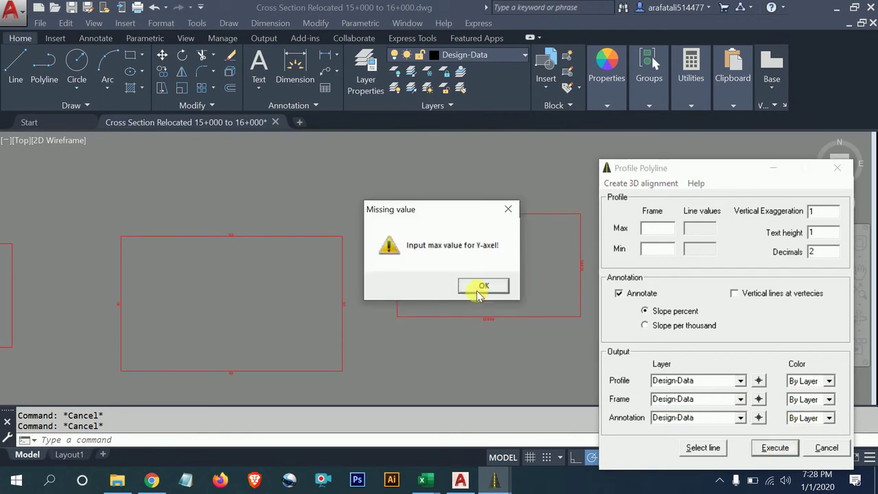
left_click(482, 287)
left_click(817, 453)
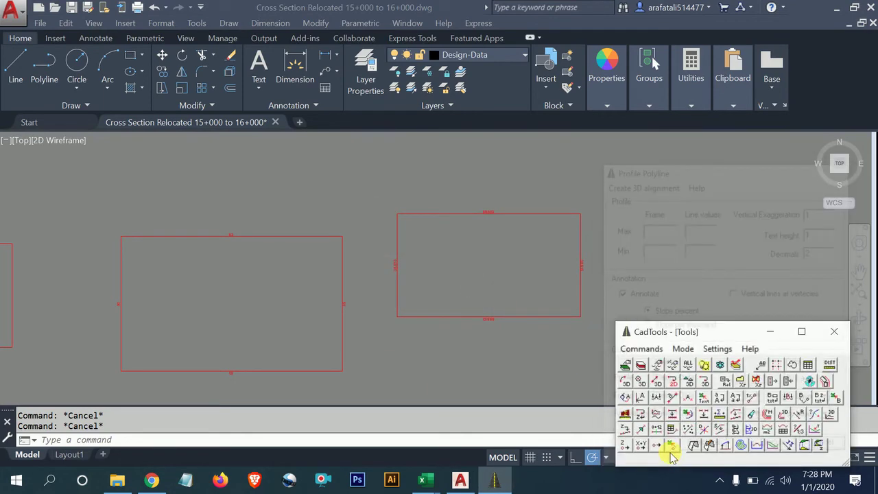
left_click(643, 349)
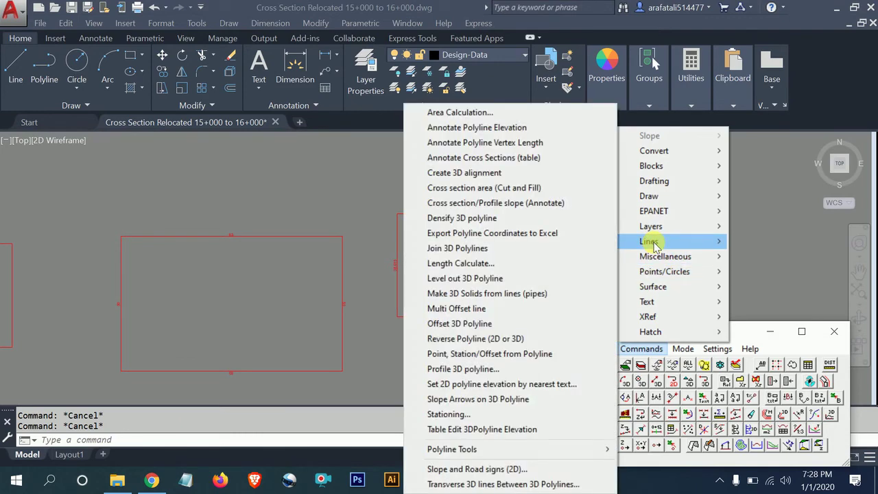
mouse_move(672, 241)
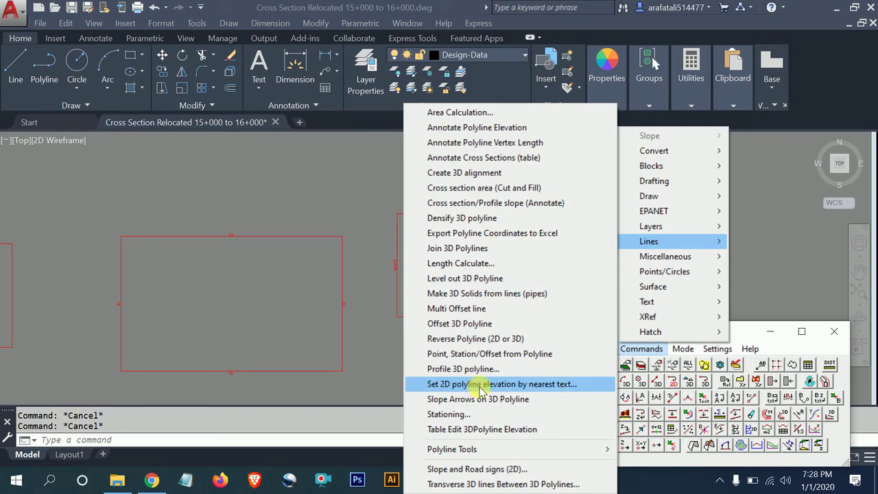
Open Set 2D polyline elevation by nearest text, widen its window, then close it.
left_click(482, 389)
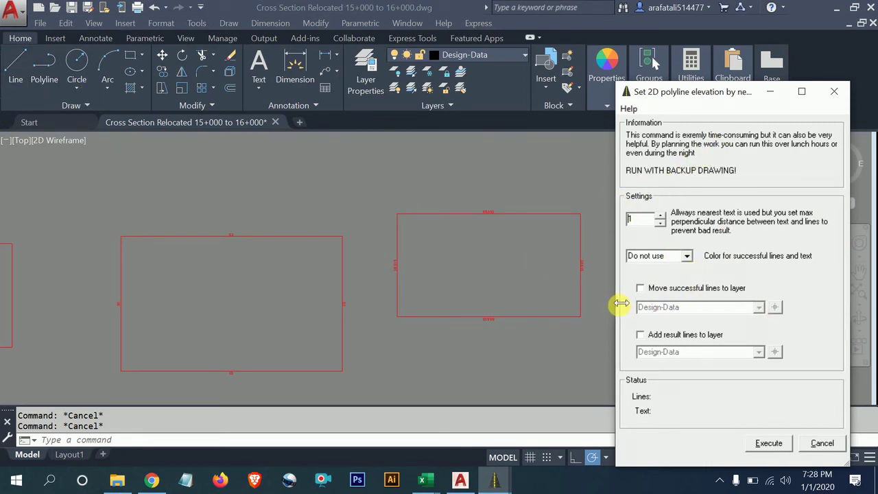
mouse_move(621, 304)
left_mouse_down()
mouse_move(567, 309)
mouse_move(618, 304)
left_mouse_up()
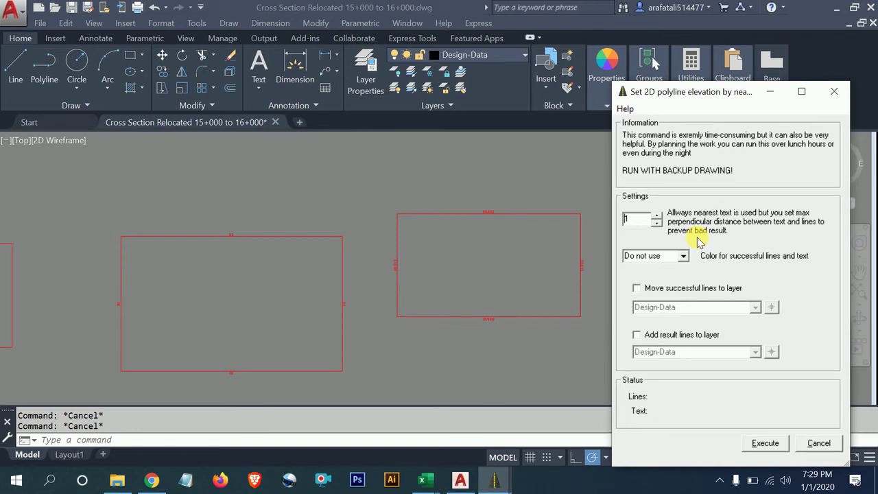
left_click(834, 91)
left_click(641, 213)
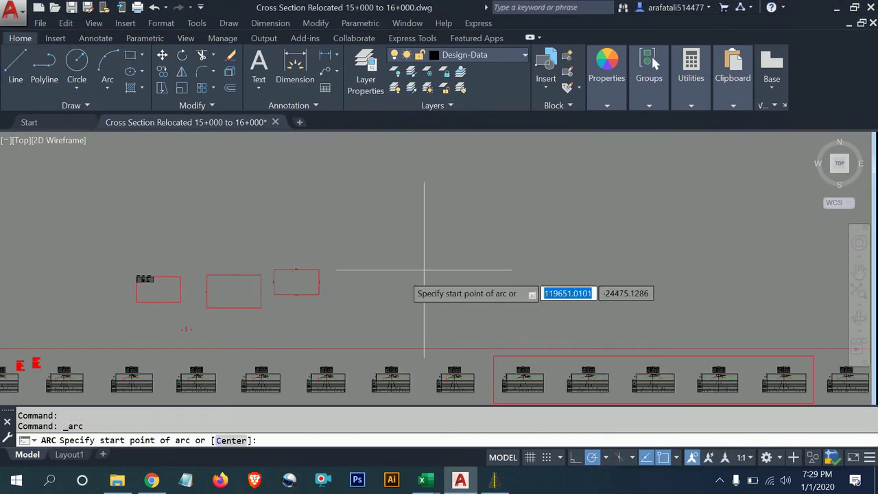
Draw two red arcs above the cross-section sheets.
left_click(408, 181)
left_click(666, 328)
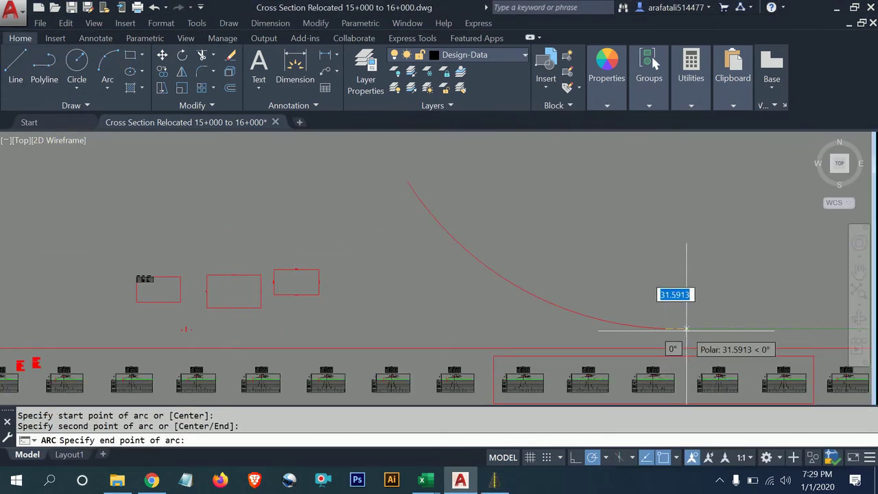
left_click(686, 330)
key("Return")
mouse_move(512, 228)
middle_mouse_down()
mouse_move(445, 279)
mouse_move(574, 257)
middle_mouse_up()
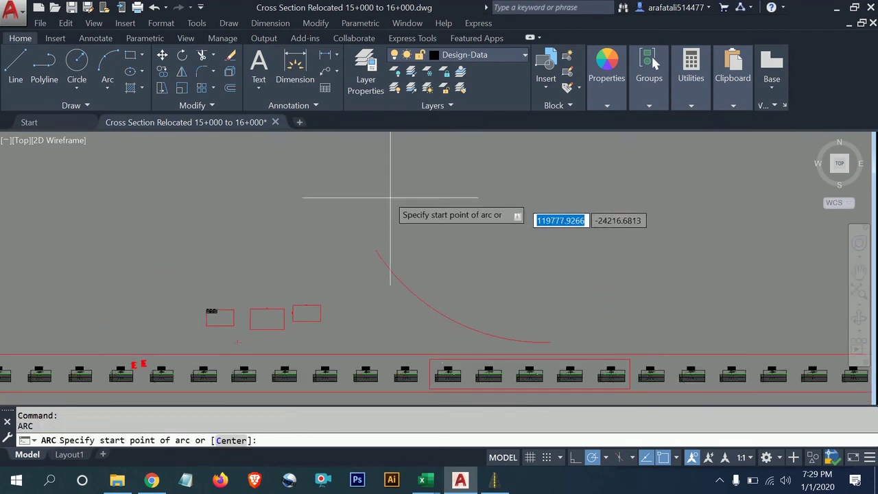
left_click(318, 176)
left_click(596, 167)
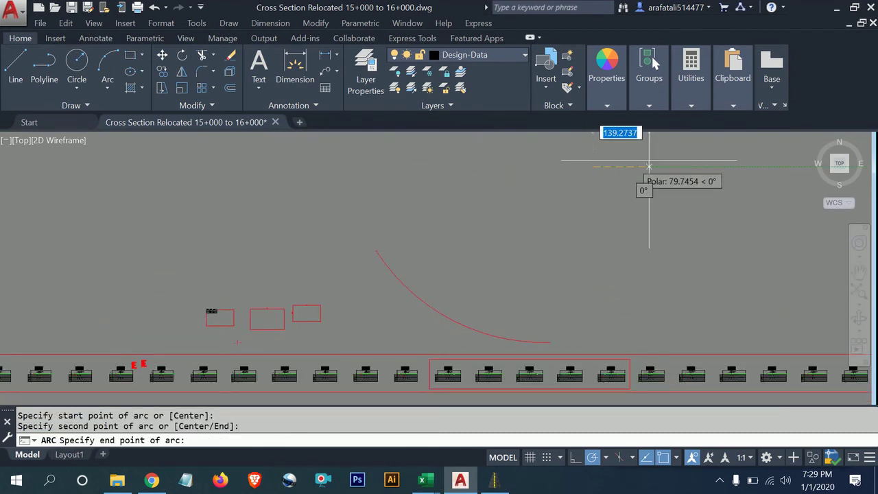
left_click(645, 141)
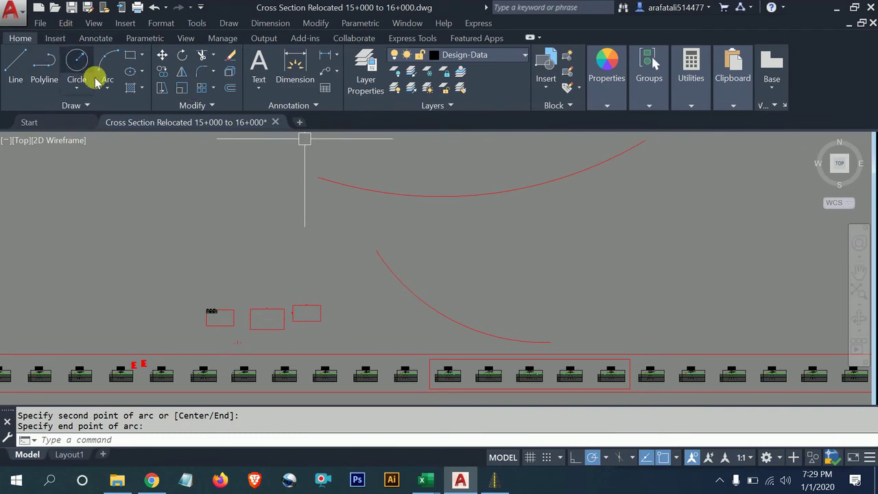
Draw a short polyline from the lower arc's end, perpendicular to the upper arc.
left_click(44, 67)
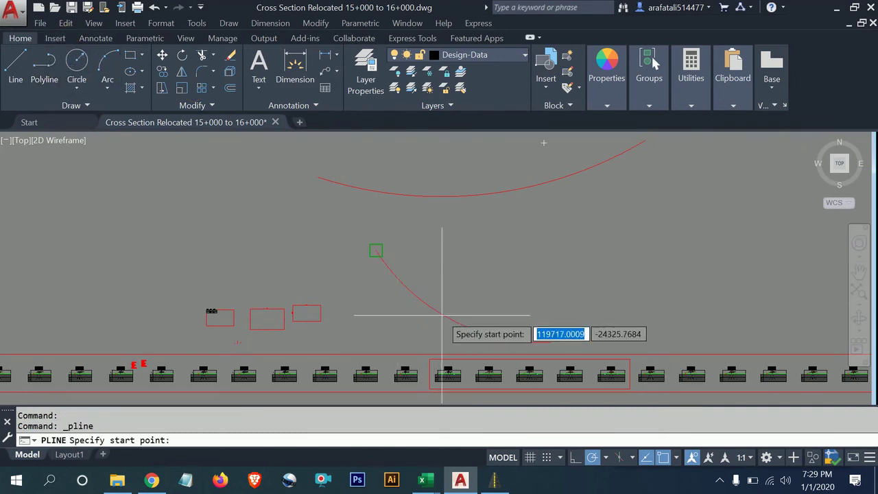
left_click(376, 250)
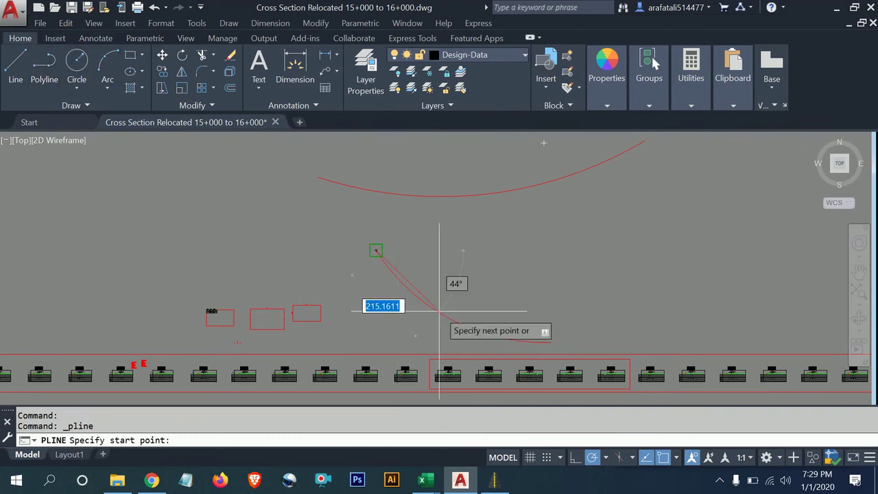
right_click(421, 197, "shift")
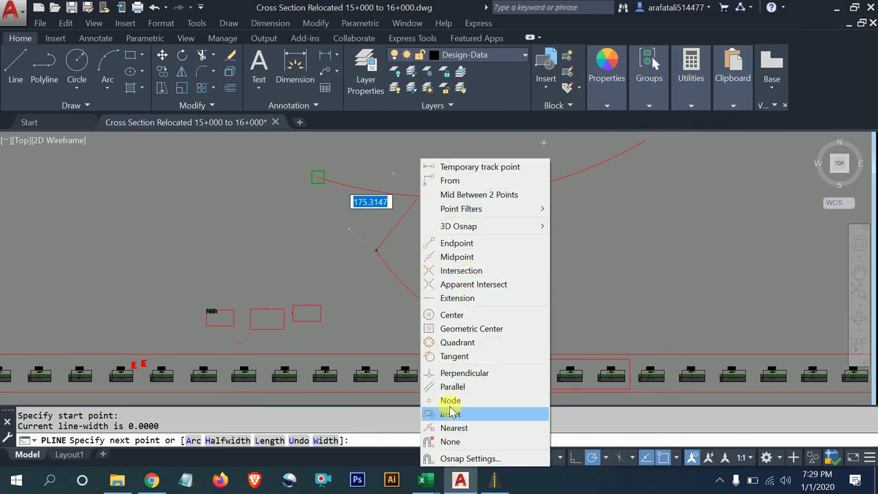
left_click(451, 374)
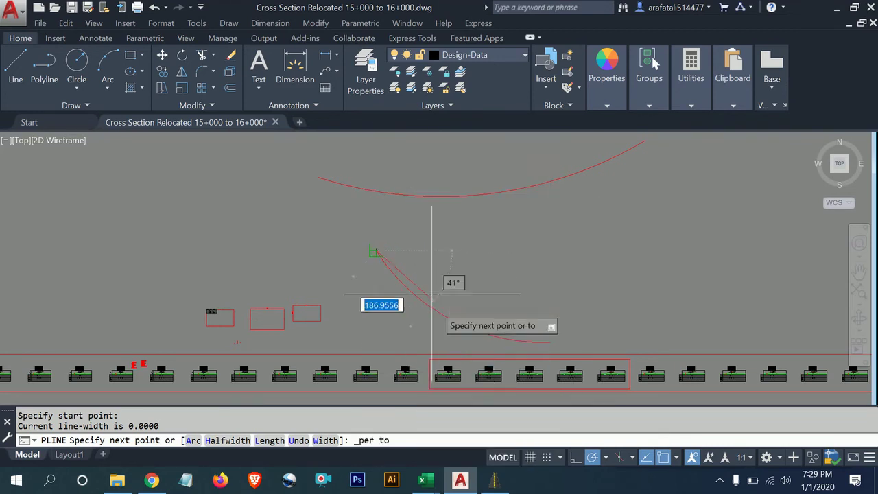
left_click(384, 192)
key("Return")
Select the upper arc to check it, then cancel the selection.
scroll(385, 192, "up", 3)
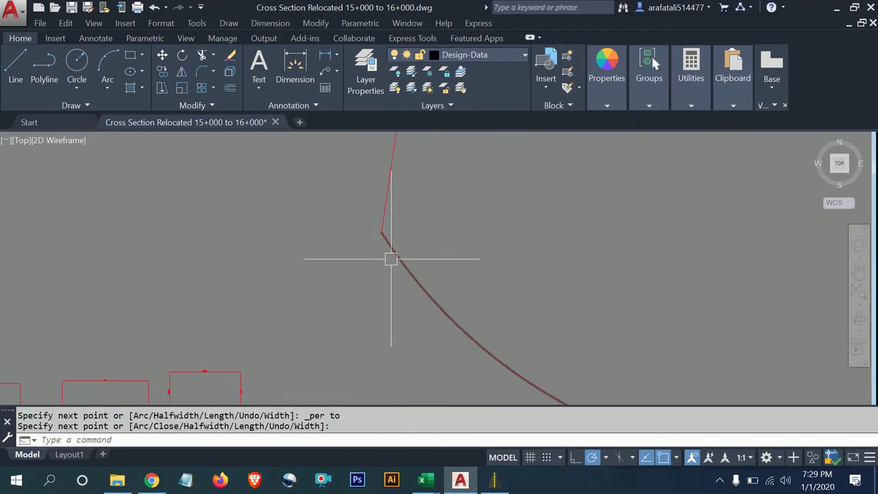
scroll(368, 229, "down", 2)
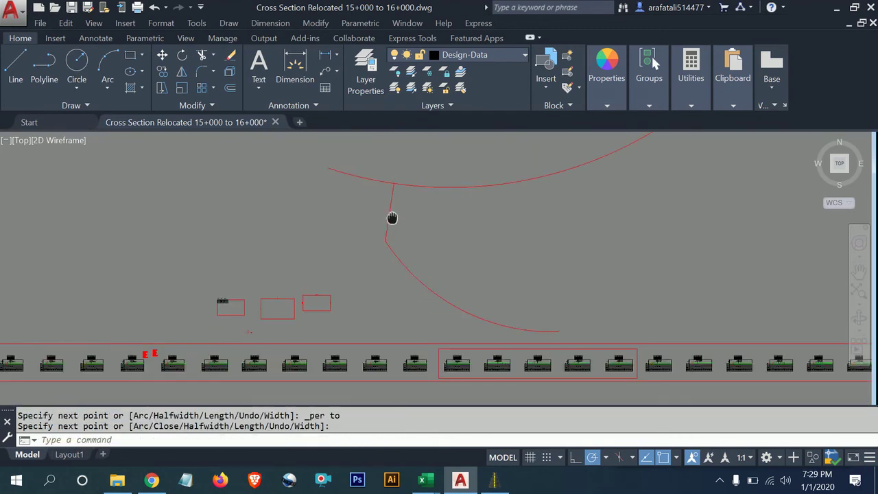
middle_click_drag(392, 218, 377, 230)
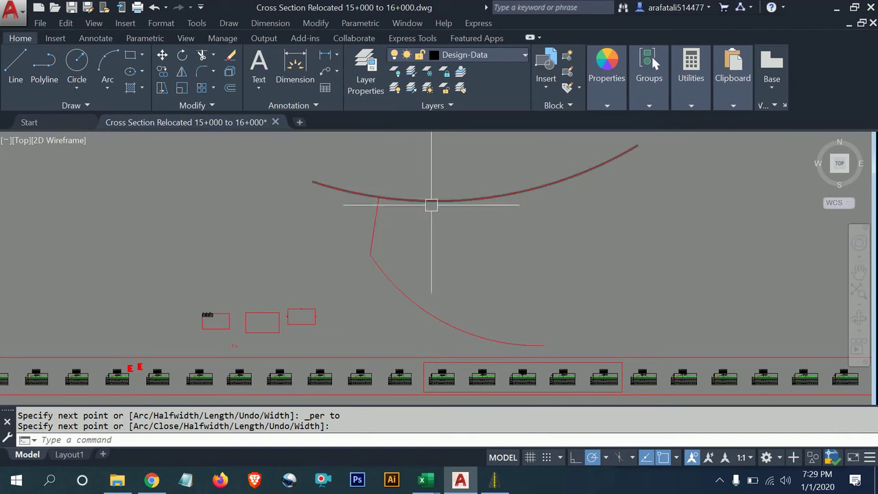
key("Return")
left_click(432, 201)
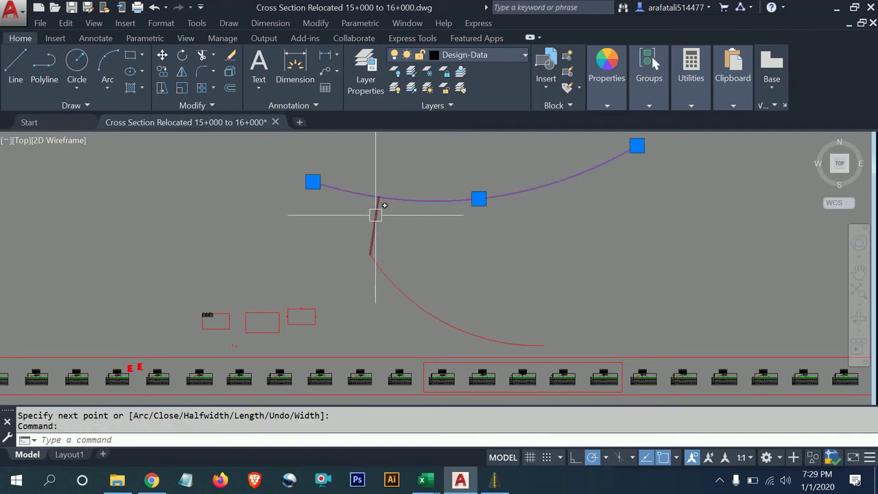
key("Escape")
key("Escape")
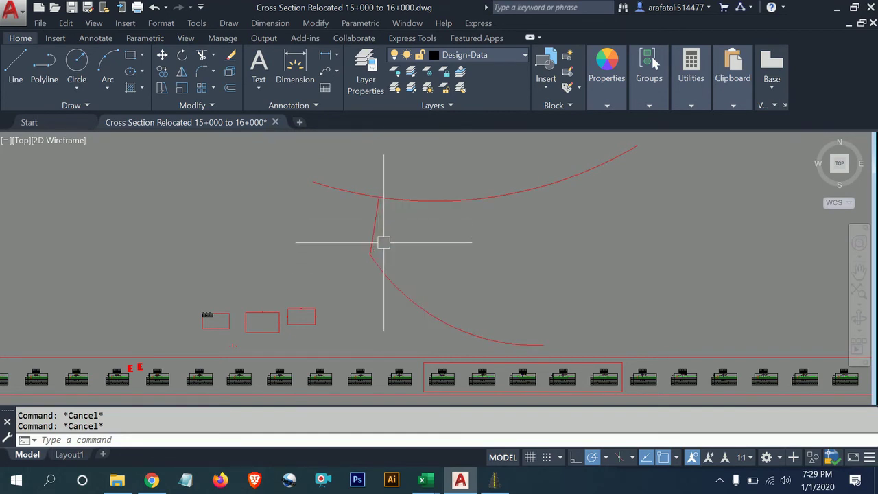
Zoom out to the row of section blocks and open the CadTools command categories.
scroll(407, 262, "down", 4)
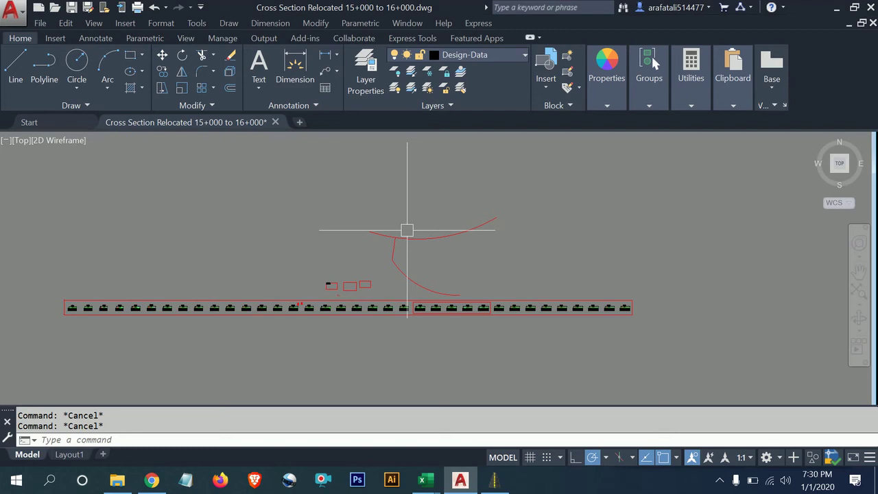
scroll(404, 238, "up", 3)
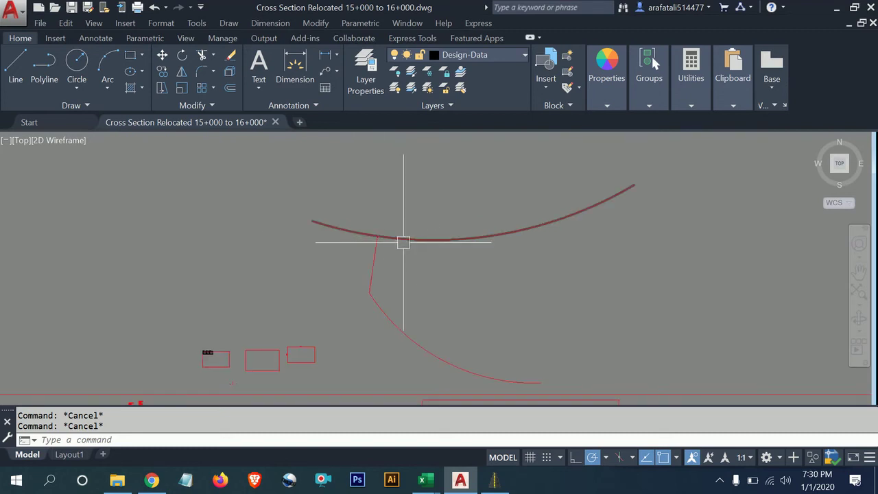
scroll(457, 286, "down", 2)
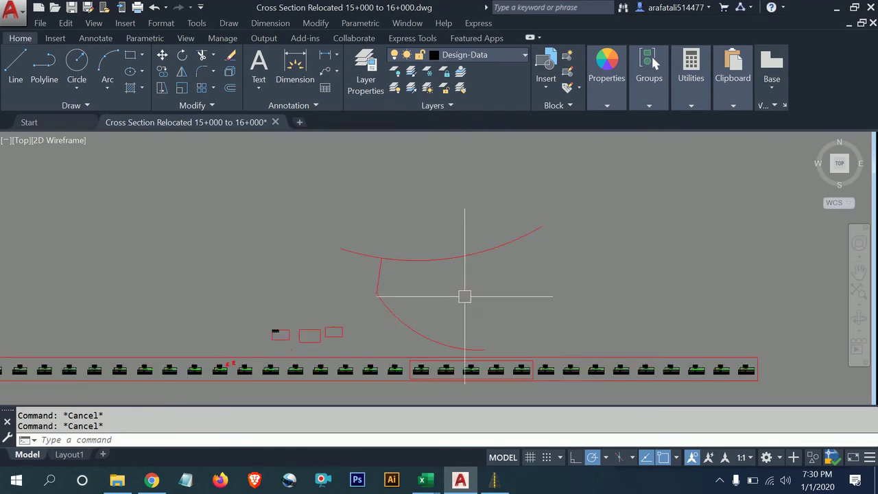
middle_click_drag(464, 296, 453, 249)
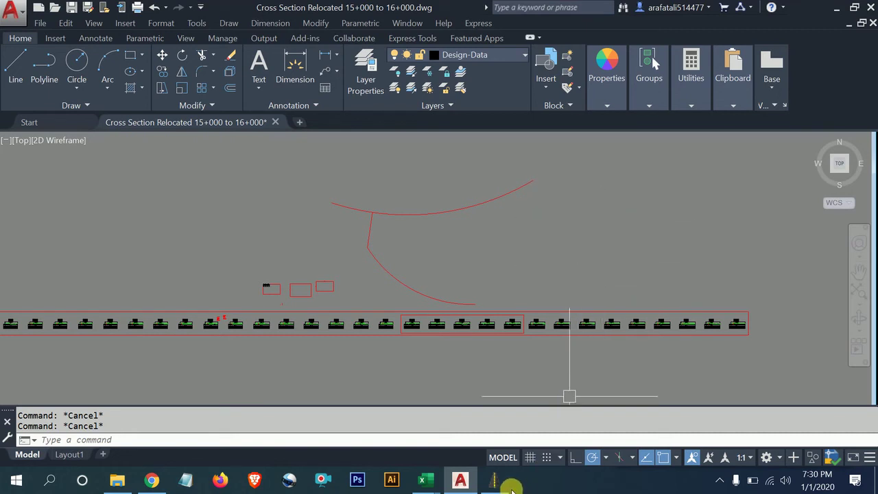
left_click(496, 481)
left_click(652, 349)
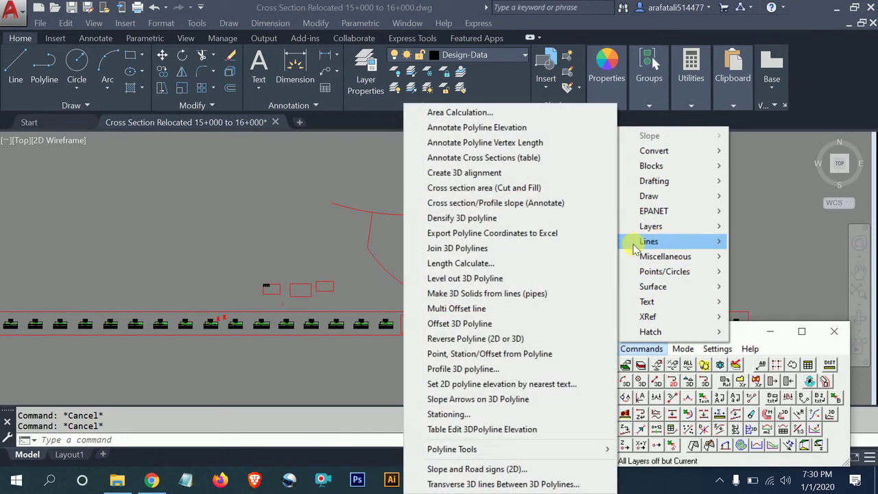
mouse_move(649, 242)
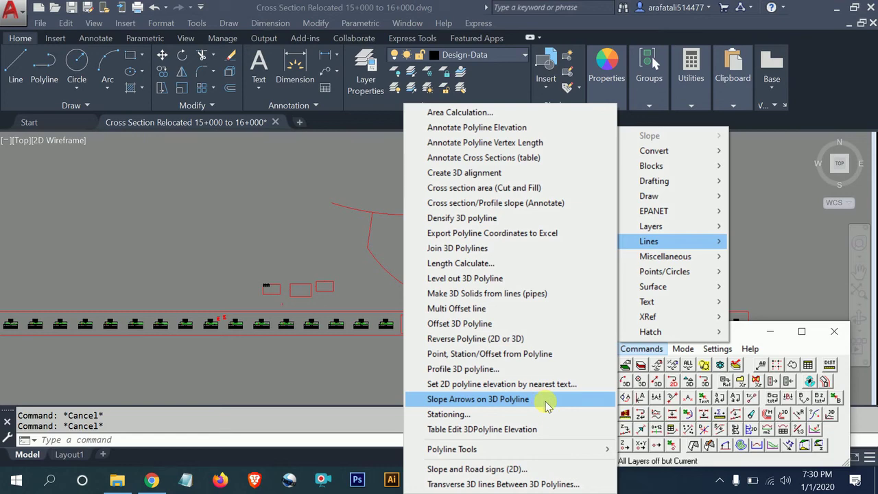
Start Slope Arrows on 3D Polyline and select the middle rectangle's edge.
left_click(547, 405)
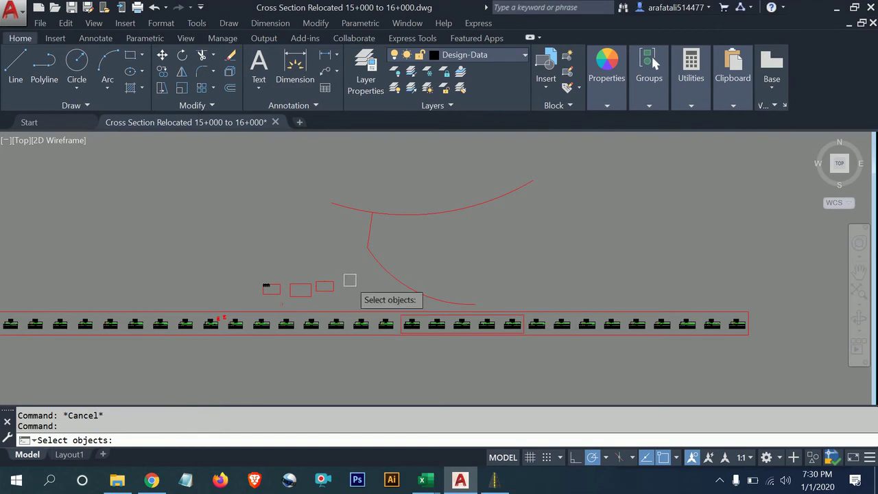
scroll(284, 288, "up", 2)
scroll(295, 251, "up", 5)
scroll(297, 255, "up", 4)
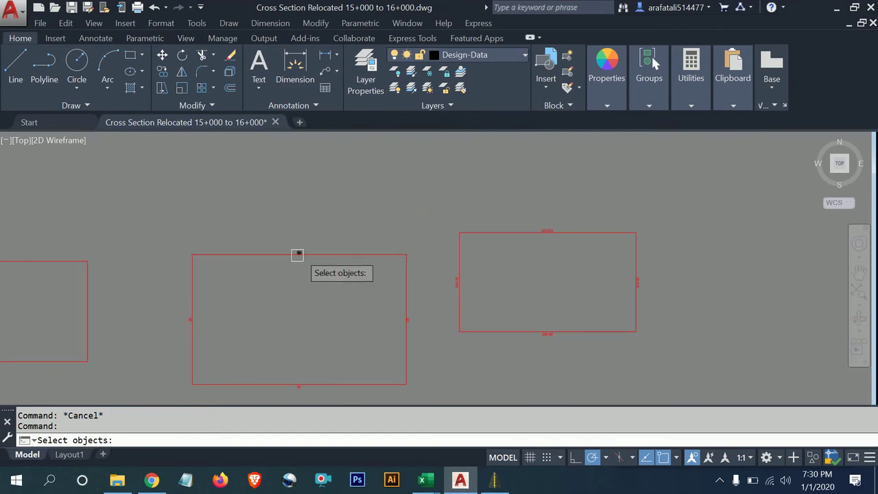
left_click(268, 254)
key("Return")
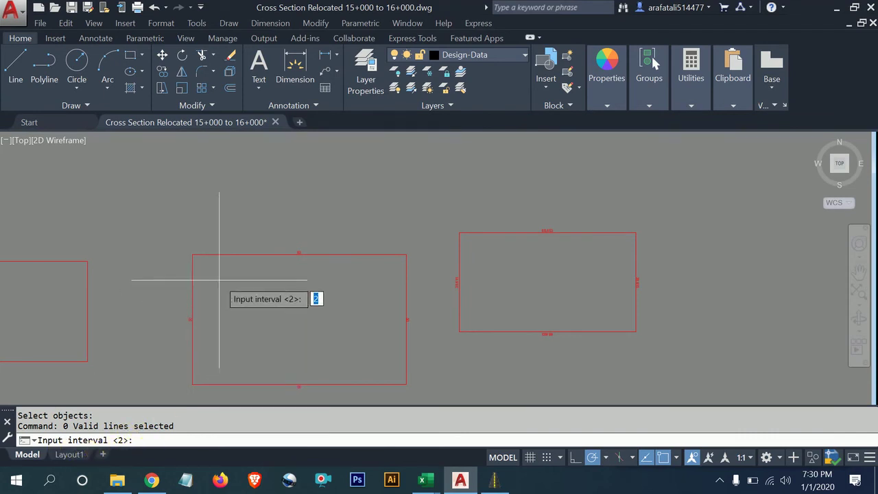
Enter arrow interval 1, arrow size 5 and solid arrows (y) to finish the command.
type("1")
key("Return")
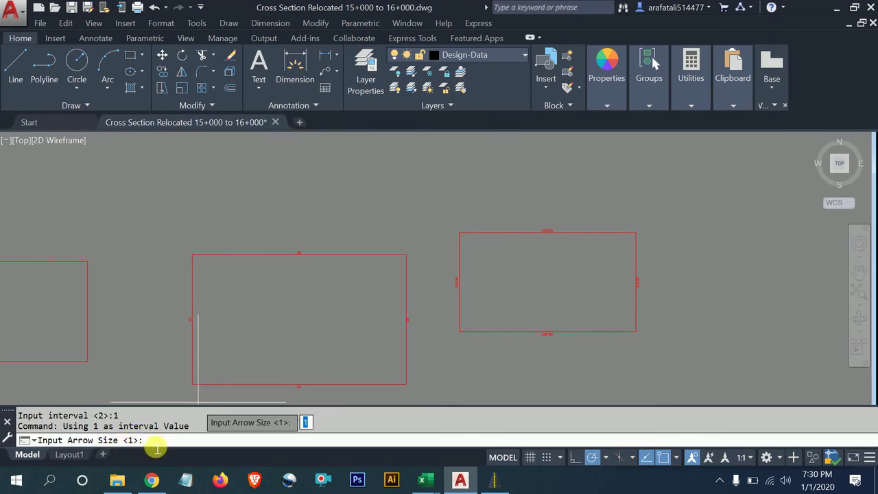
left_click(224, 284)
type("5")
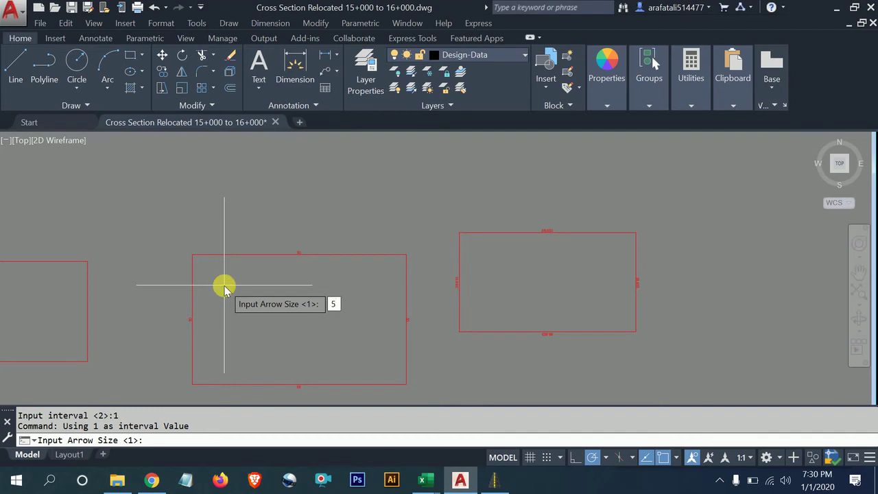
key("Return")
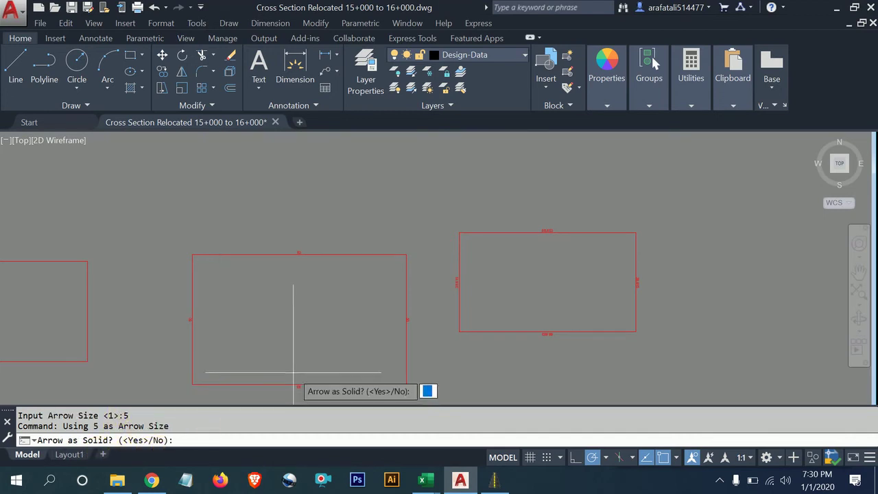
type("y")
key("Return")
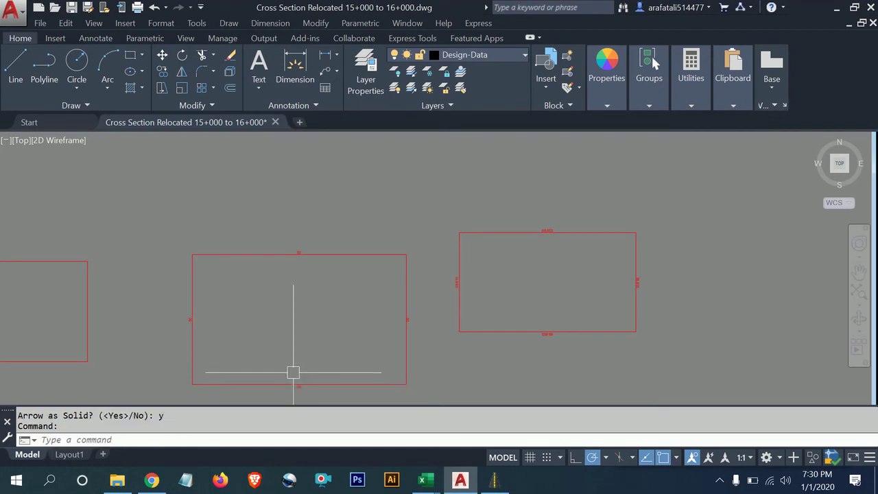
Zoom in and pan across the rectangles to inspect them up close.
scroll(262, 268, "up", 3)
scroll(140, 220, "up", 2)
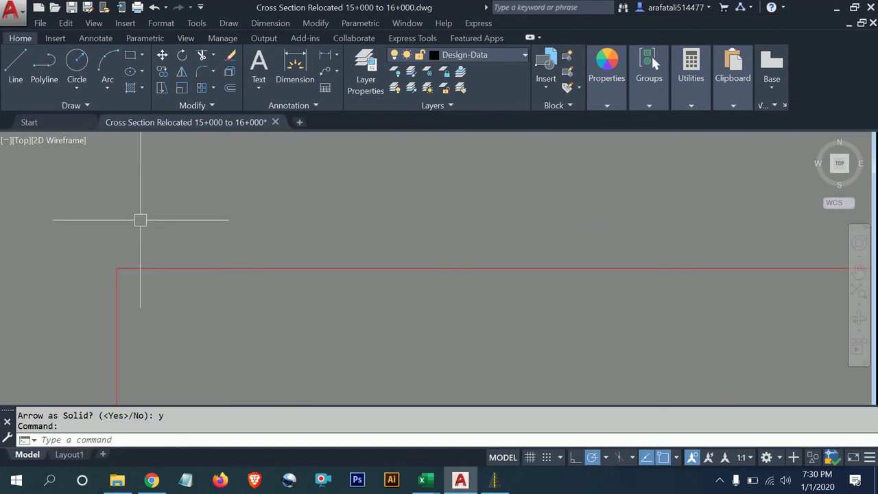
scroll(117, 261, "up", 1)
scroll(94, 300, "up", 1)
scroll(70, 298, "up", 1)
scroll(153, 298, "up", 1)
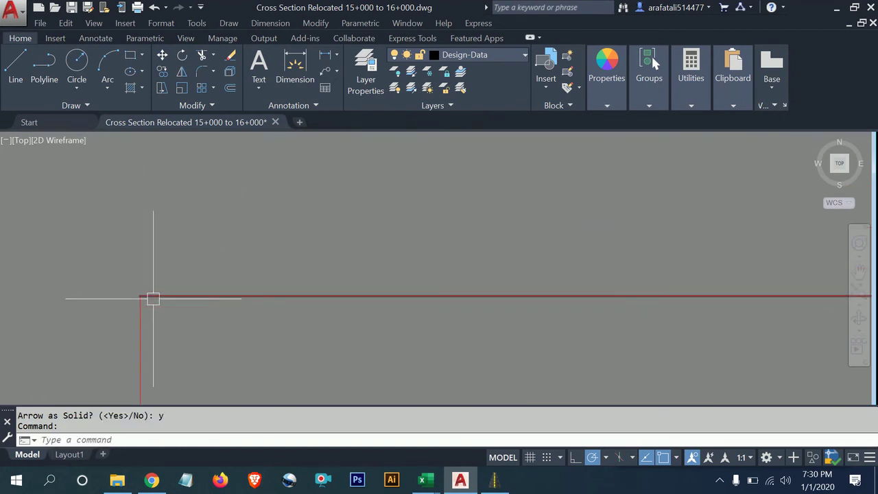
scroll(227, 300, "down", 2)
scroll(412, 312, "down", 1)
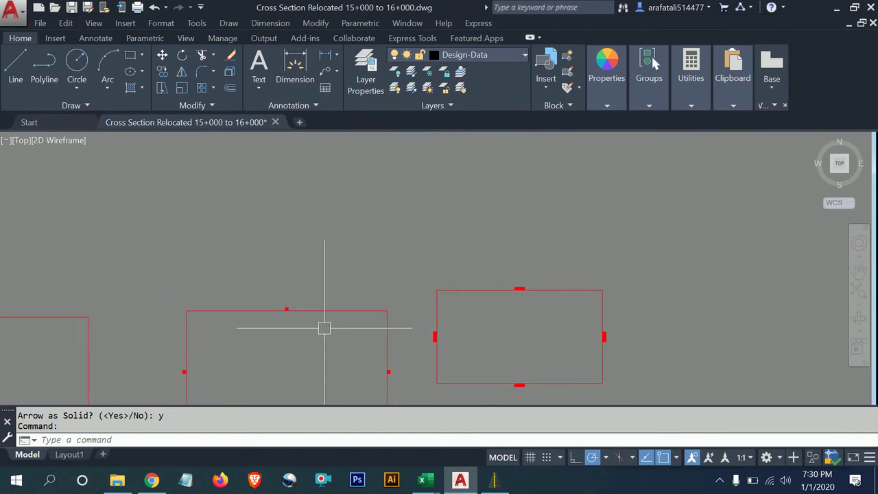
scroll(198, 280, "up", 3)
scroll(206, 272, "up", 1)
scroll(304, 255, "down", 2)
scroll(304, 254, "down", 2)
middle_click_drag(365, 282, 437, 237)
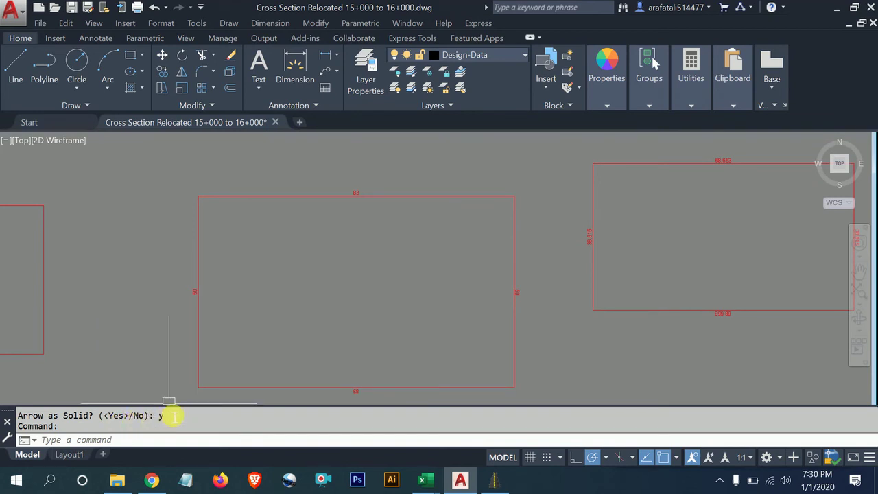
Adjust the zoom on the rectangles, then reopen the CadTools command categories.
scroll(339, 254, "down", 2)
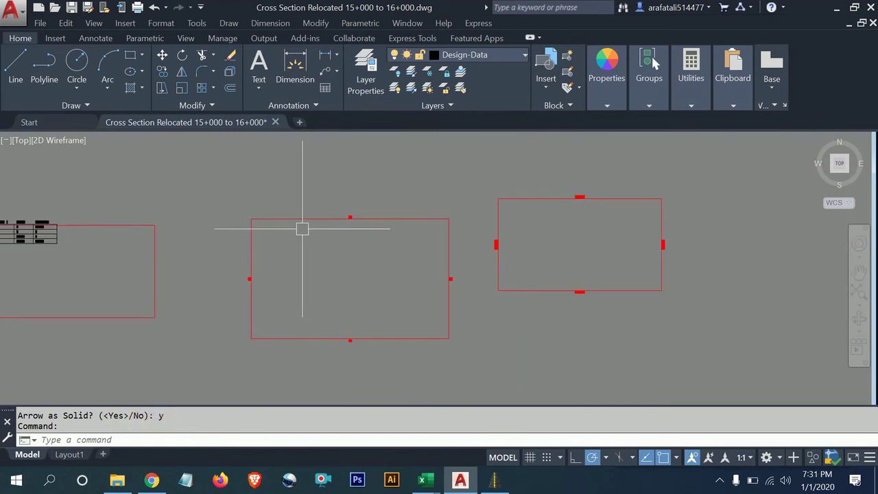
scroll(308, 240, "down", 3)
scroll(282, 295, "up", 3)
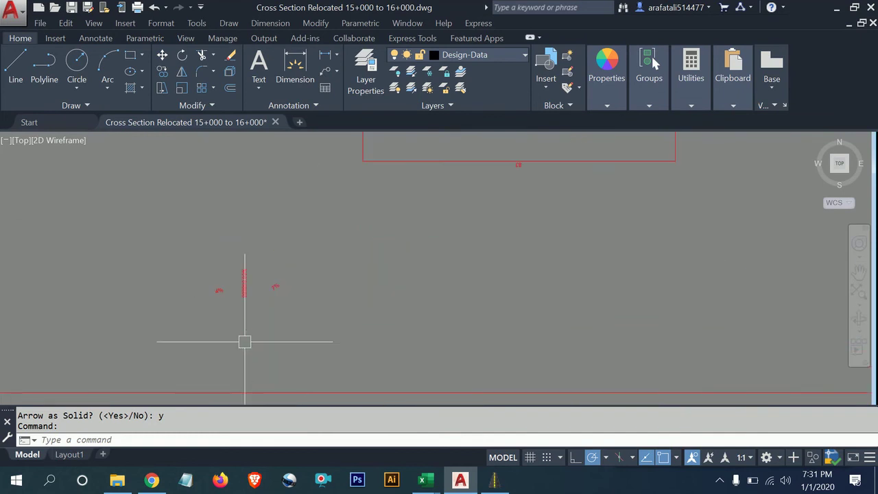
scroll(243, 341, "down", 2)
scroll(237, 337, "down", 1)
scroll(282, 288, "up", 2)
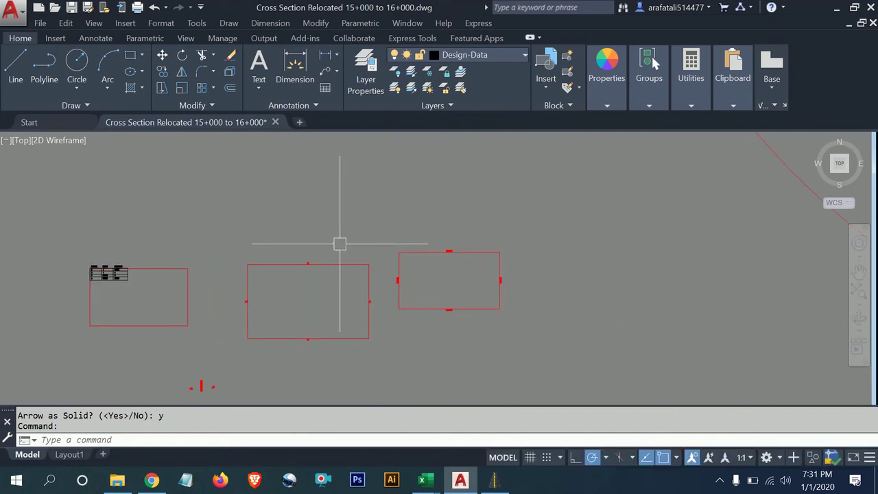
scroll(248, 267, "up", 5)
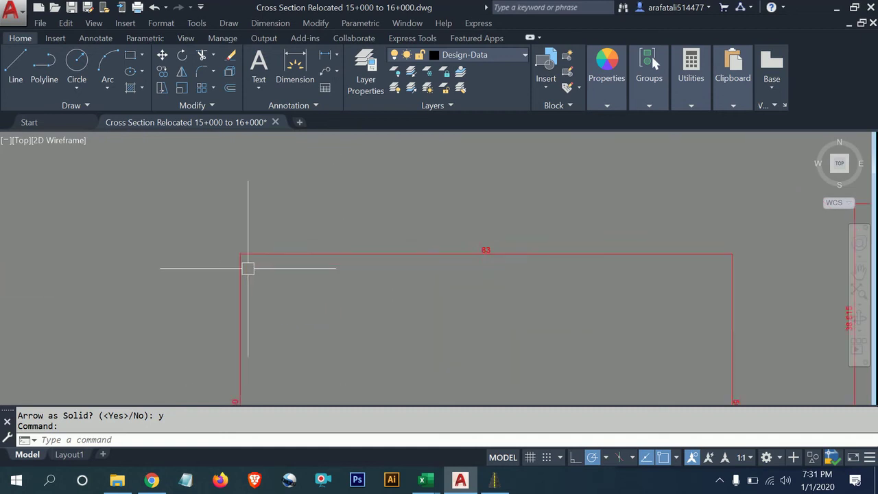
scroll(197, 250, "down", 3)
middle_click_drag(357, 218, 357, 228)
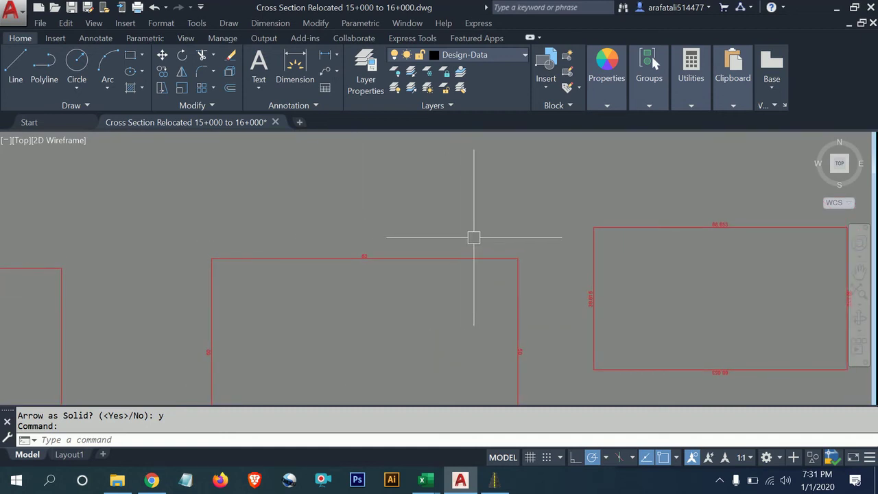
left_click(504, 484)
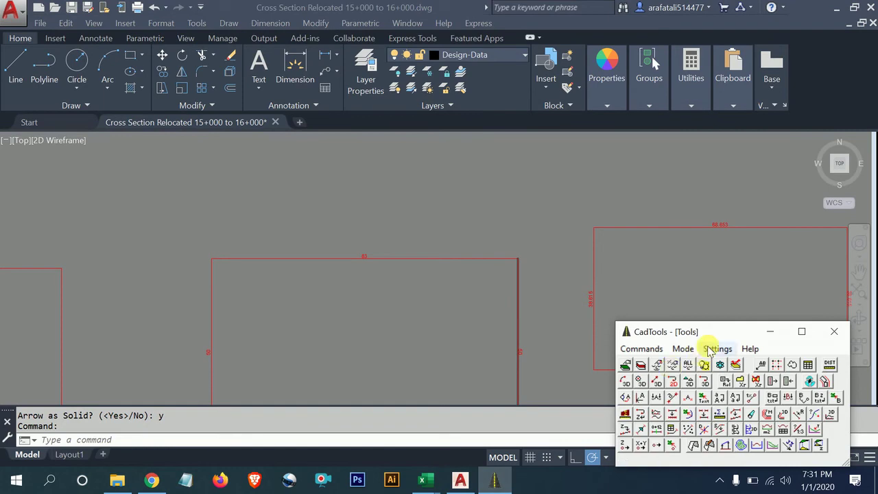
left_click(651, 348)
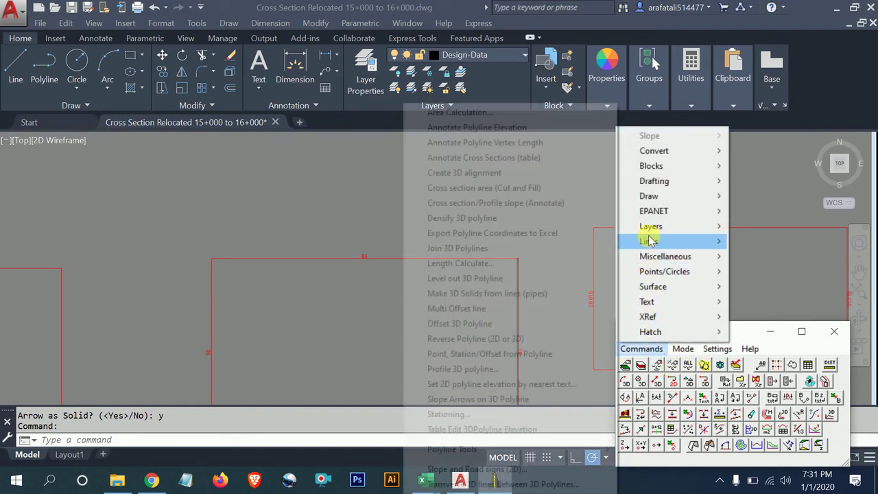
Choose Stationing... from the CadTools Lines submenu to open the Stationing Polyline dialog.
left_click(648, 241)
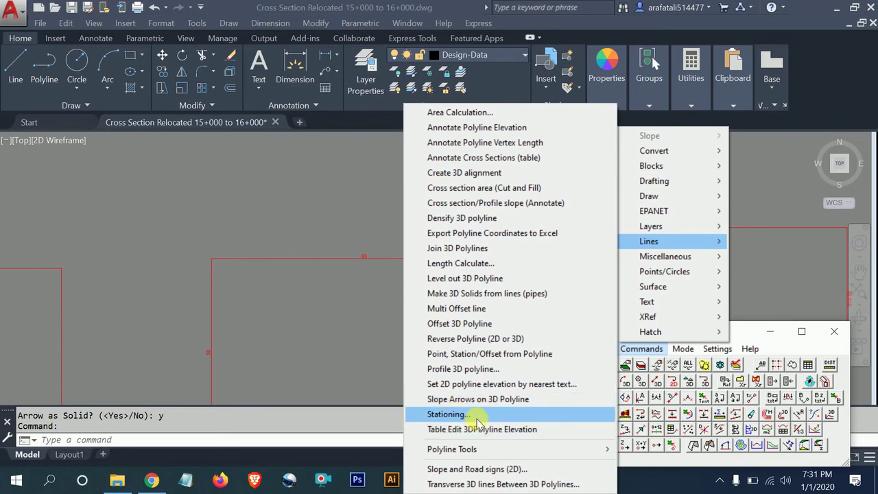
left_click(478, 416)
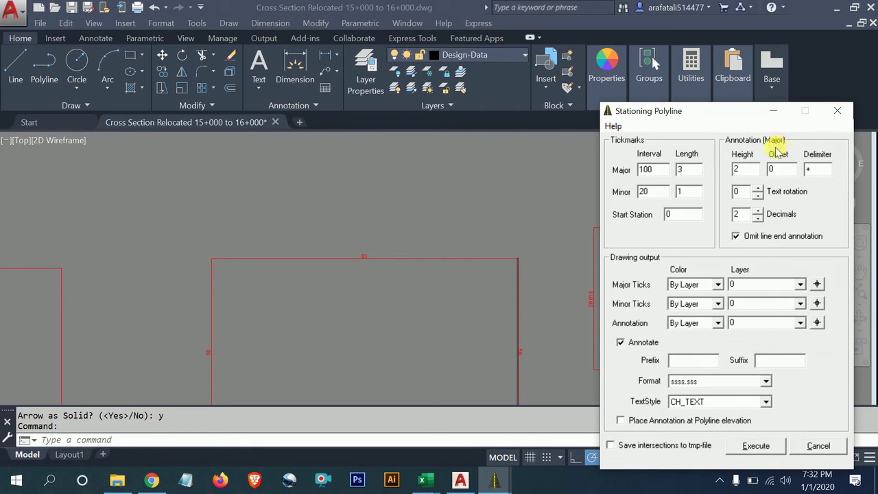
Review text height, offset, decimals, By Layer tick colour, layers and suffix in Stationing Polyline.
left_click(743, 169)
left_click(773, 170)
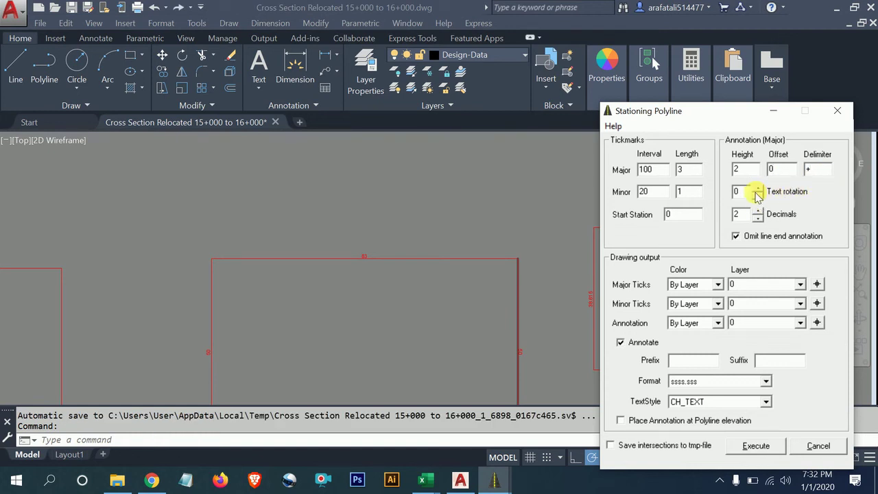
left_click(742, 214)
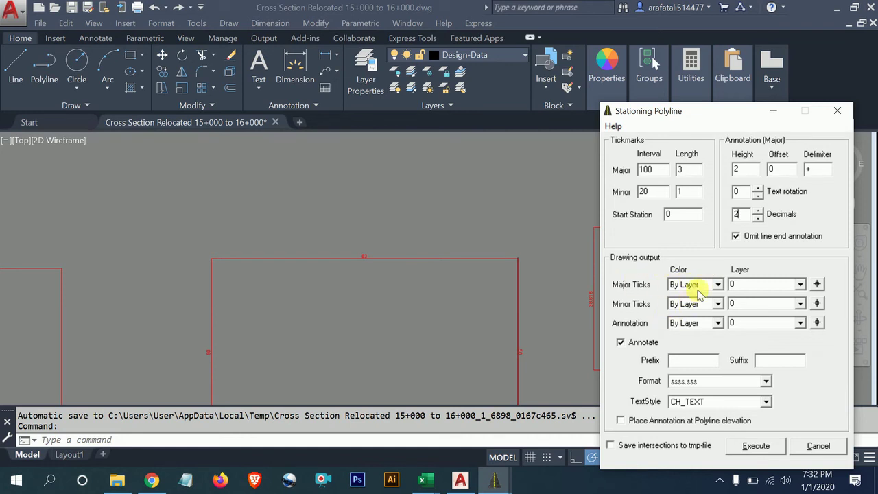
left_click(702, 286)
left_click(705, 288)
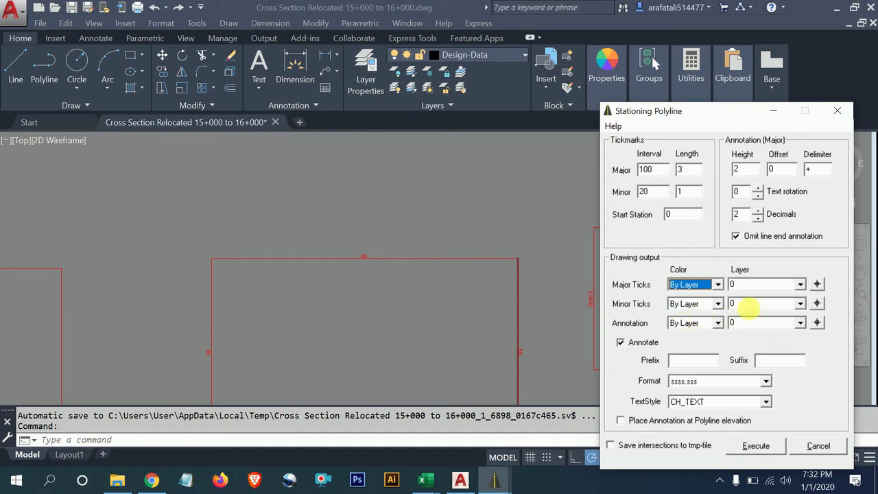
left_click(776, 285)
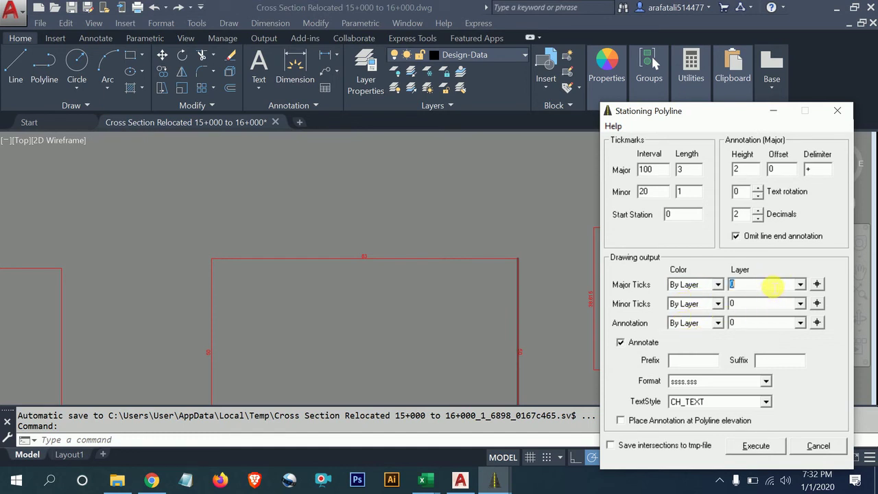
left_click(773, 302)
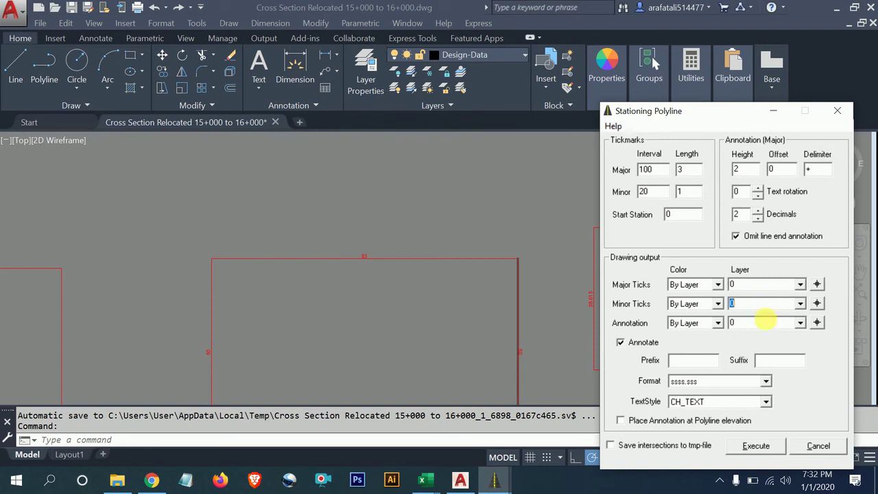
left_click(767, 322)
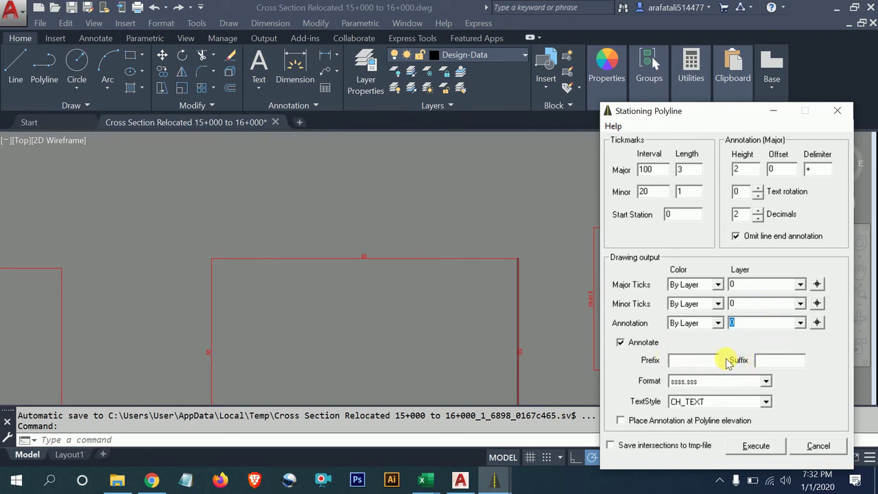
left_click(786, 361)
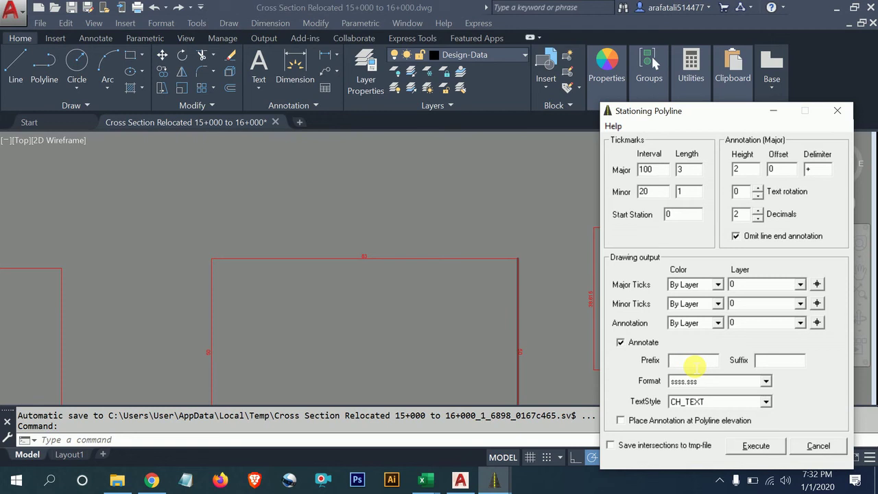
left_click(360, 227)
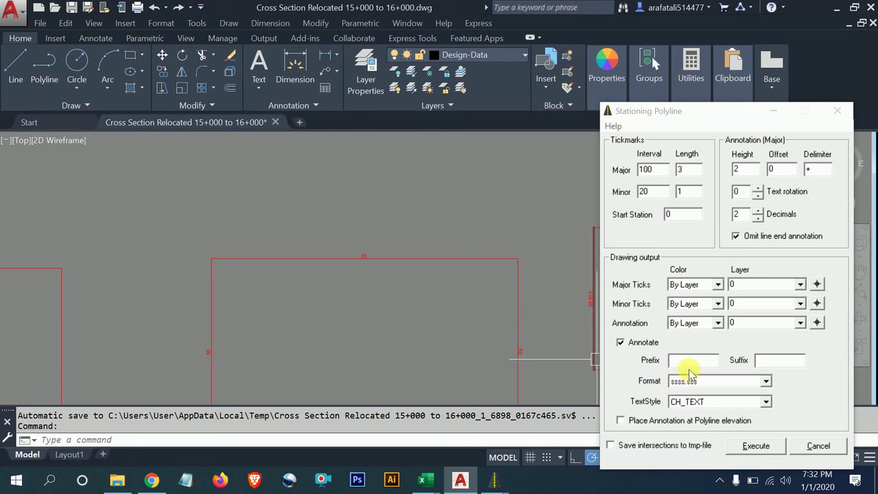
left_click(786, 362)
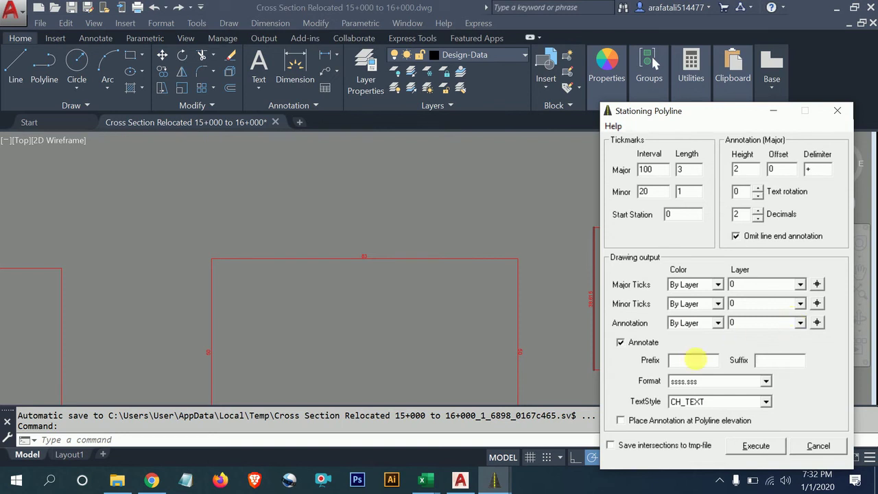
Keep ssss.sss format and CH_TEXT style, tick polyline-elevation placement, then cancel.
left_click(707, 383)
left_click(705, 385)
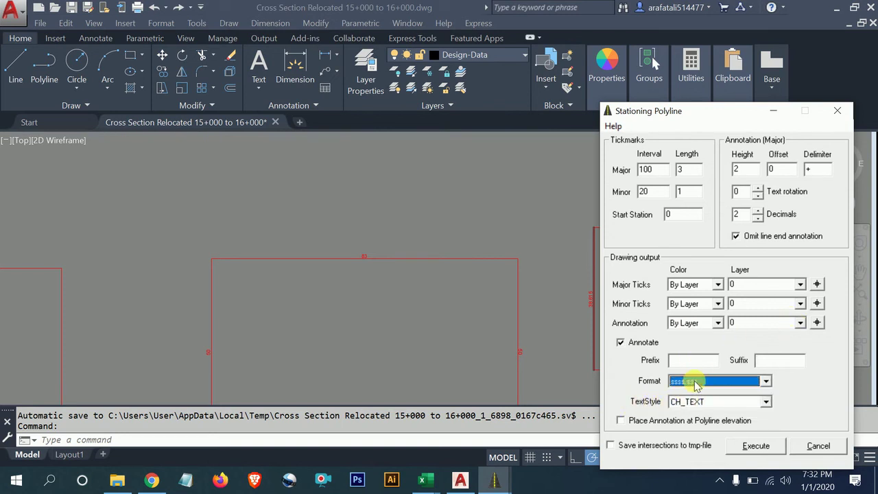
left_click(729, 384)
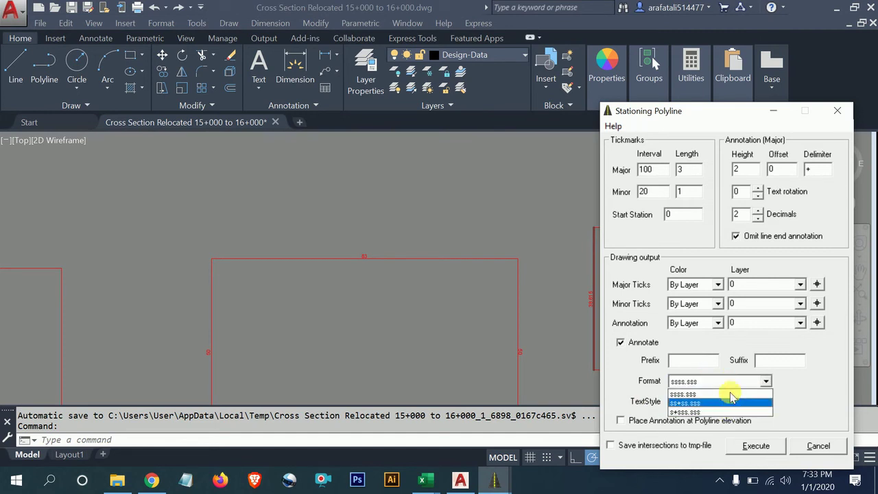
left_click(730, 394)
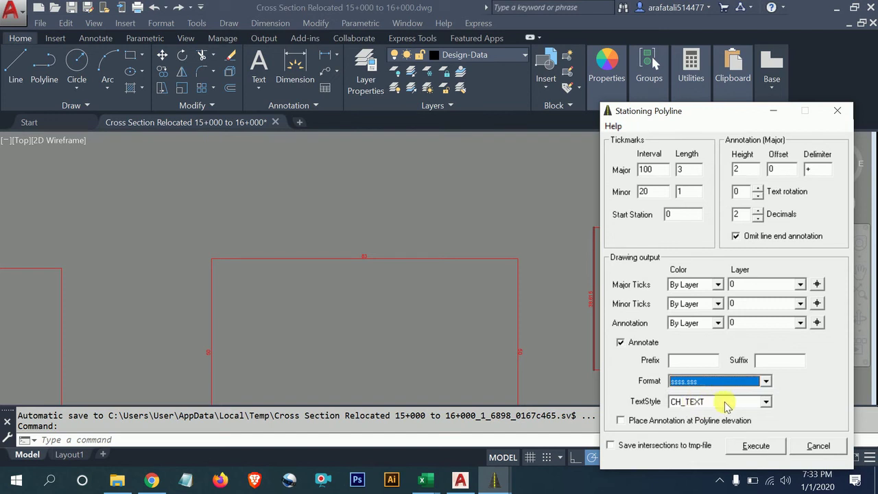
left_click(726, 403)
left_click(726, 402)
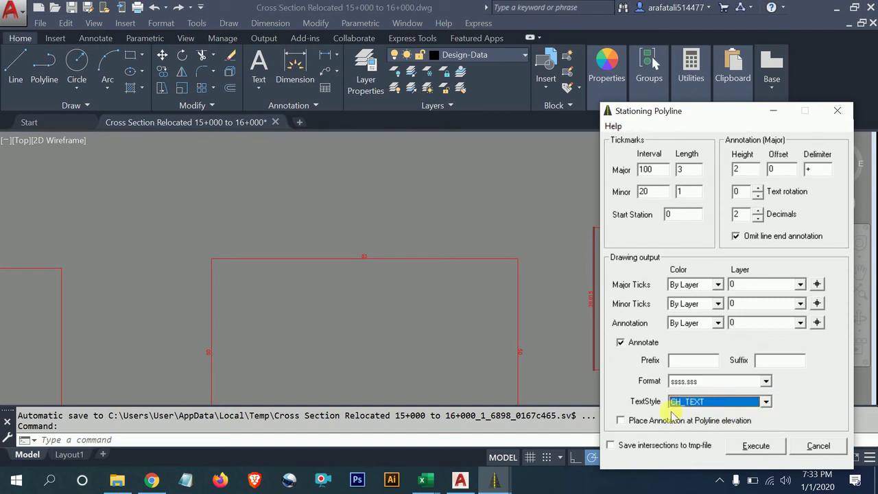
left_click(621, 421)
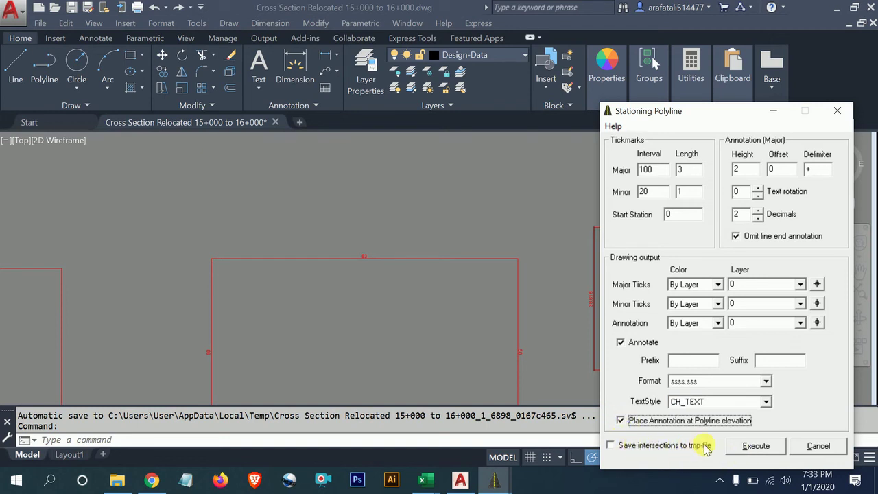
left_click(819, 446)
Choose Slope and Road signs (2D)... from the CadTools Lines commands.
left_click(507, 484)
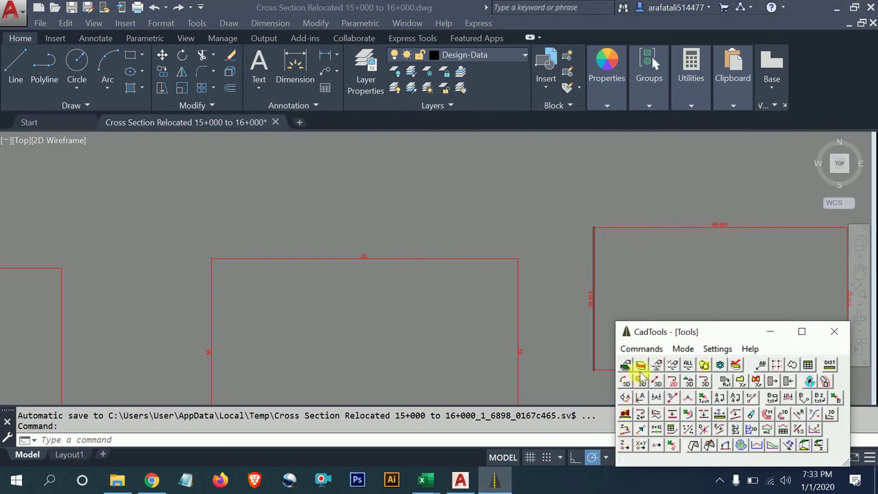
left_click(641, 348)
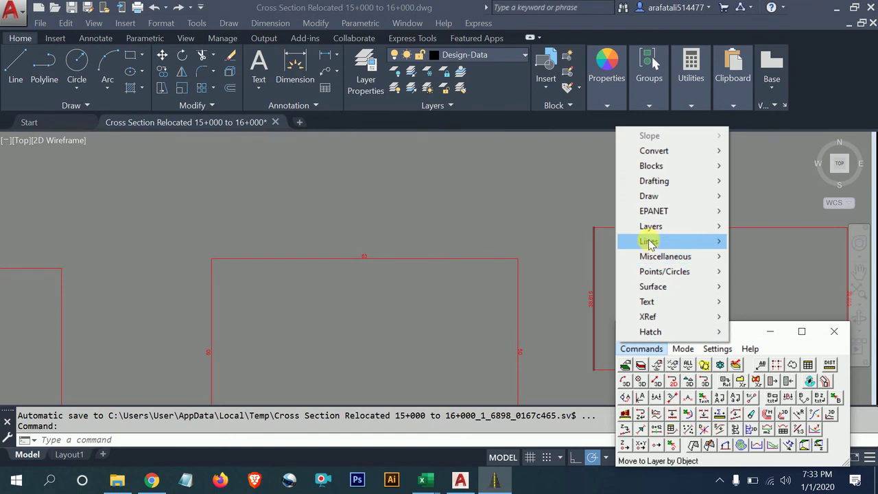
mouse_move(649, 241)
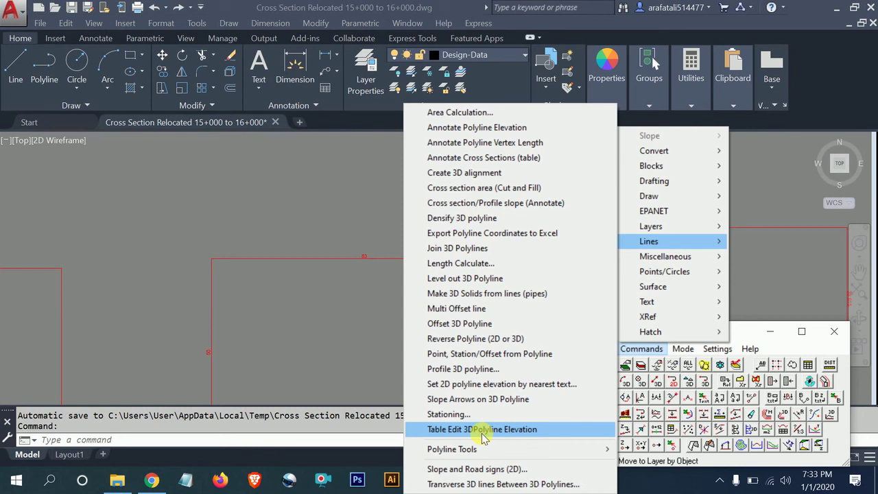
mouse_move(452, 448)
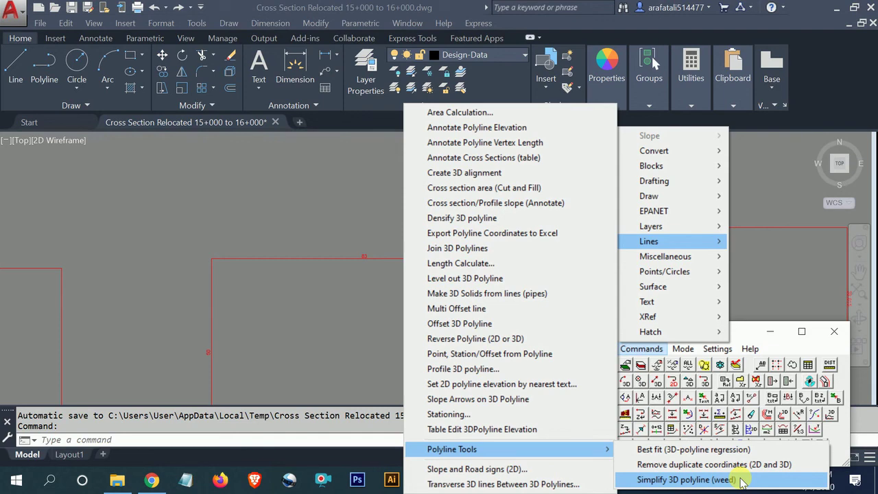
left_click(470, 470)
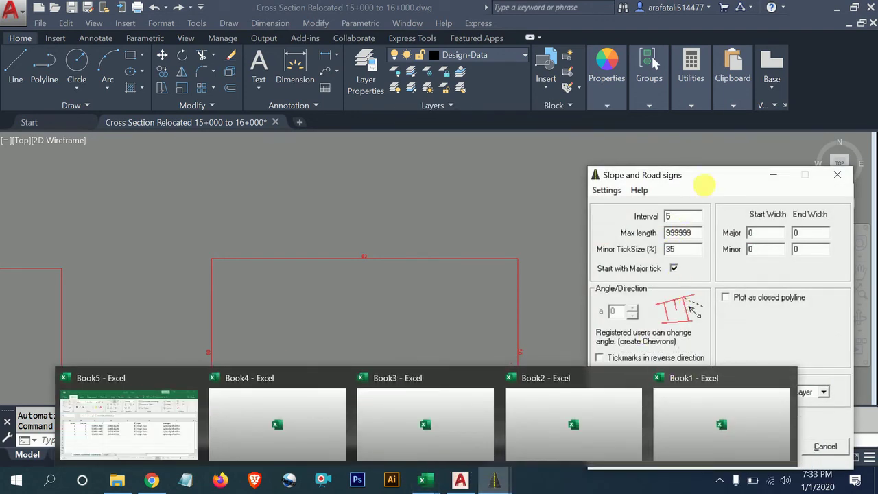
Cancel the Slope and Road signs dialog and return to the CadTools Lines list.
left_click(824, 447)
left_click(642, 349)
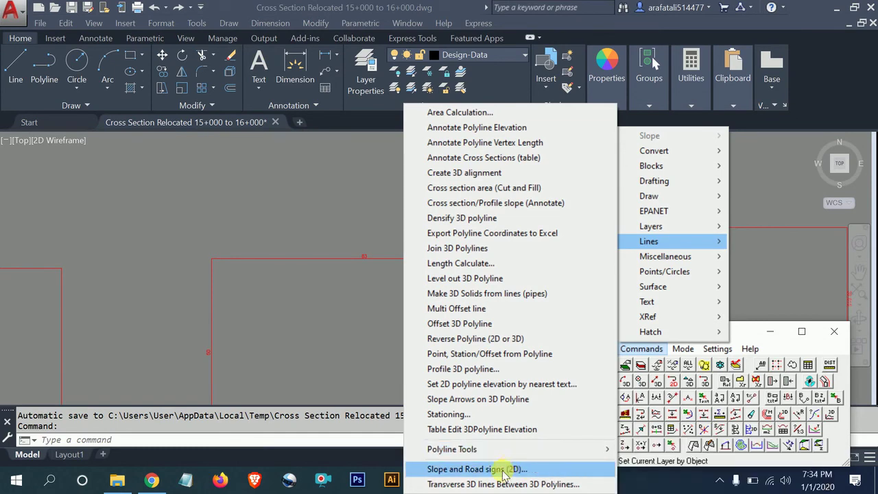
Reopen Slope and Road signs and inspect the 35% minor tick size and tick widths.
left_click(528, 472)
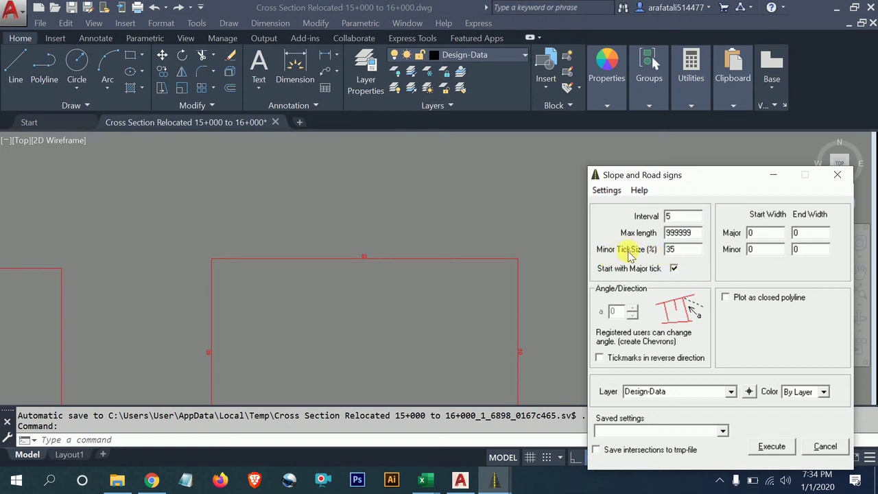
left_click(693, 249)
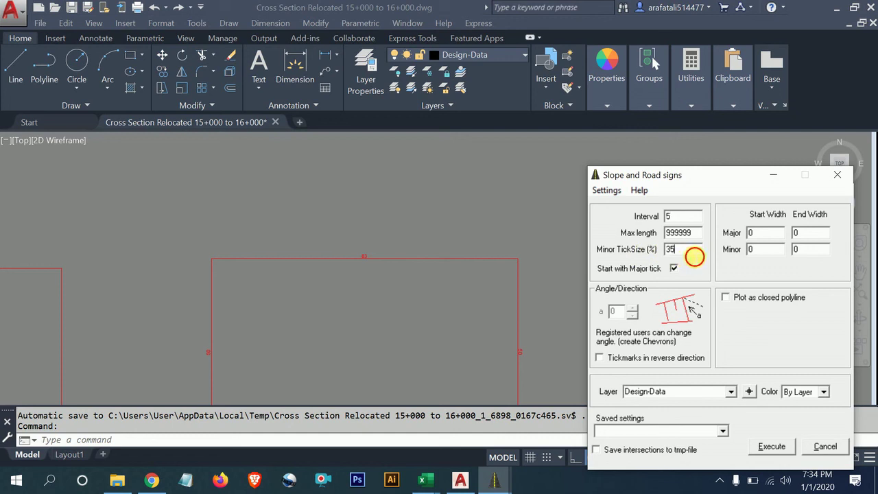
left_click_drag(693, 254, 637, 249)
left_click(770, 235)
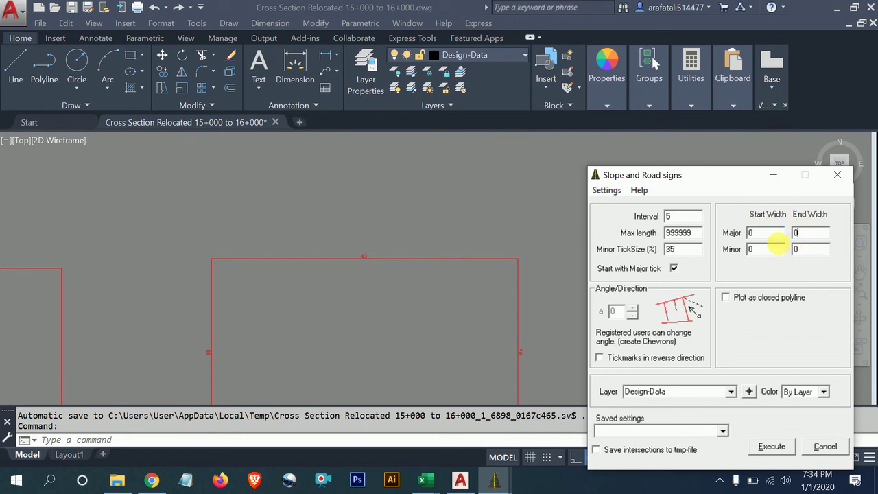
left_click(809, 251)
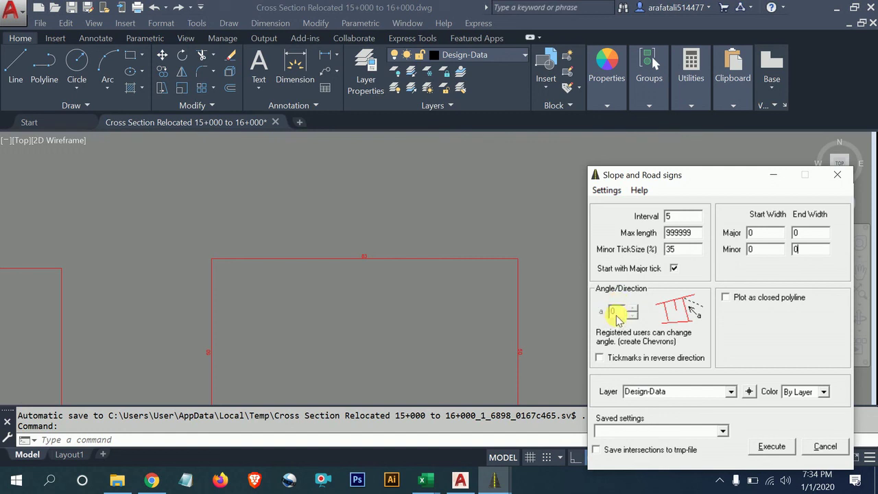
Tick closed polyline, ANSI 31 hatching and free-space interval, view saved settings, then cancel.
left_click(732, 299)
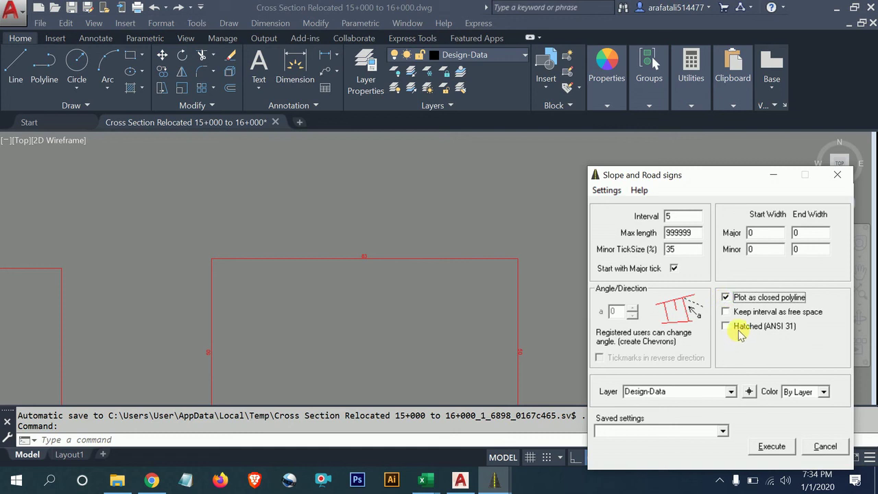
left_click(726, 327)
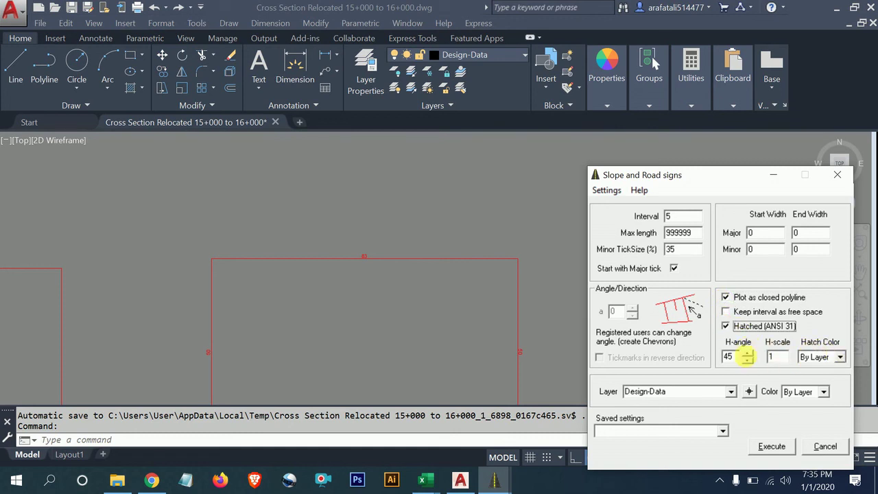
left_click(728, 312)
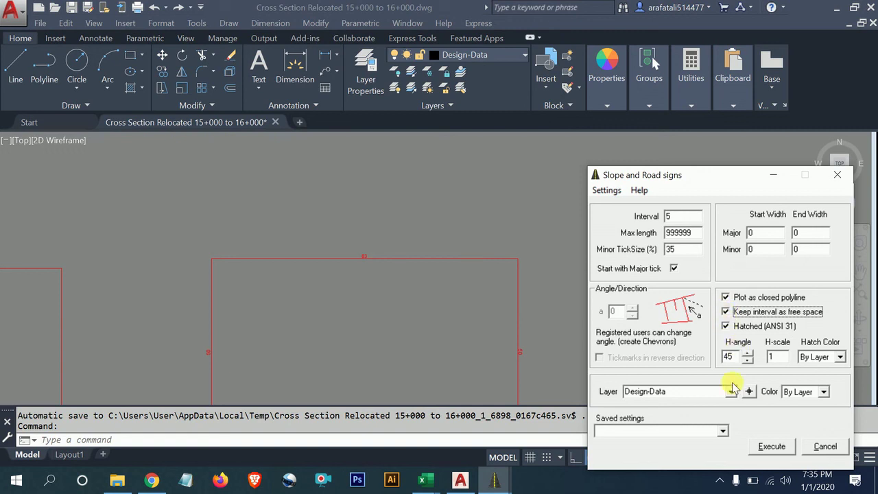
left_click(694, 392)
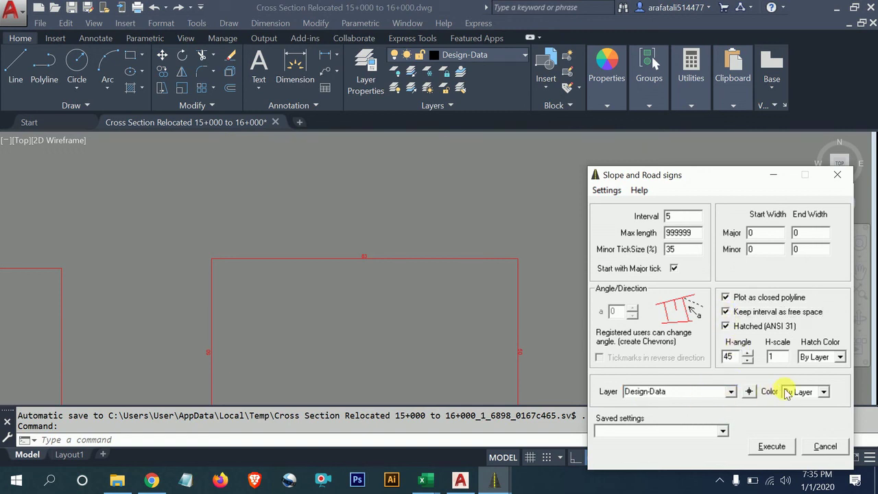
left_click(722, 432)
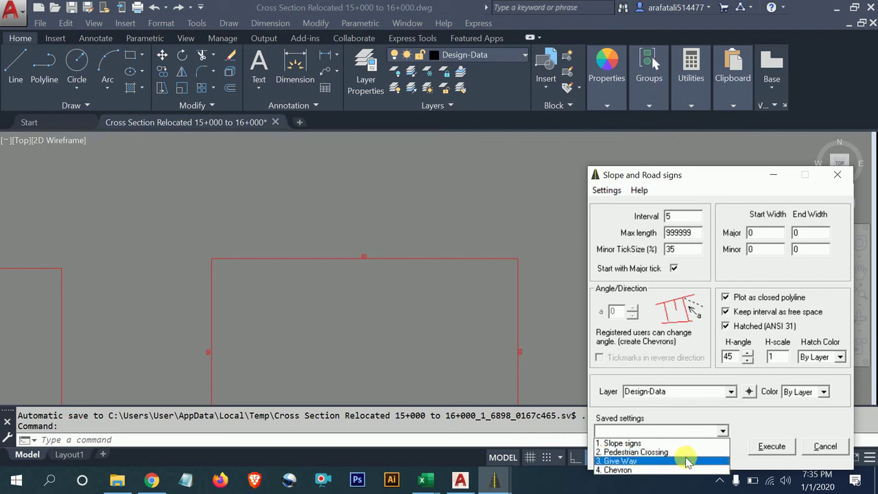
left_click(822, 447)
Cancel Slope and Road signs and open Transverse 3D lines Between 3D Polylines.
left_click(824, 446)
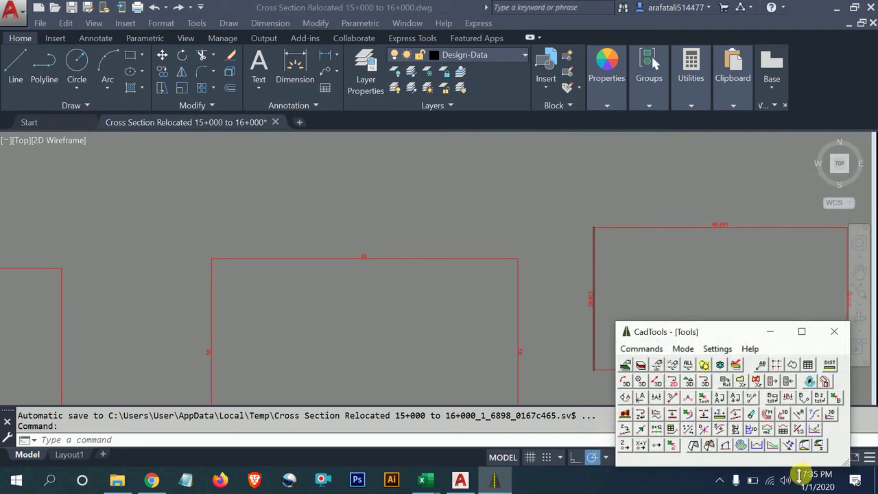
left_click(642, 348)
mouse_move(649, 242)
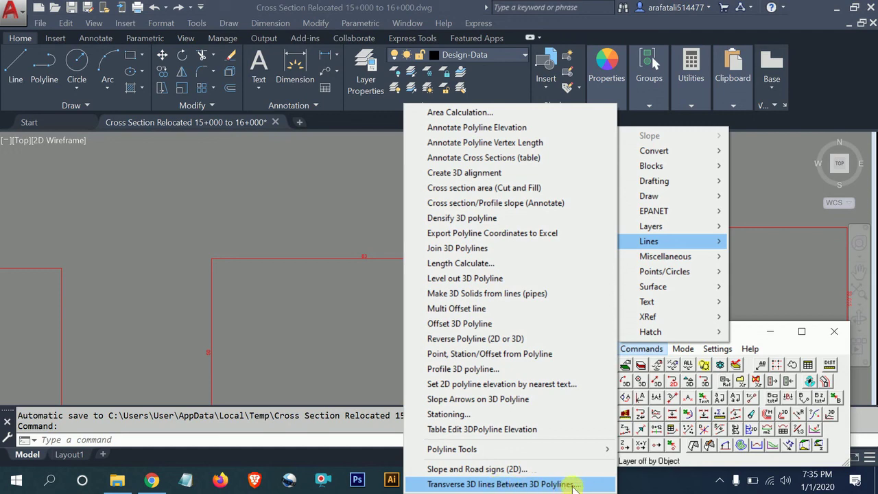
left_click(574, 485)
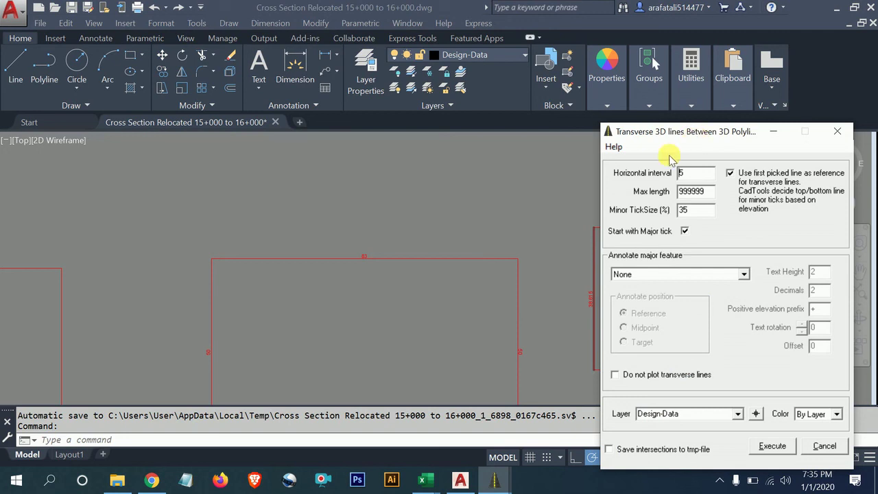
Keep major-feature annotation at None, tick Do not plot transverse lines, cancel, reopen Lines.
double_click(693, 191)
left_click(689, 275)
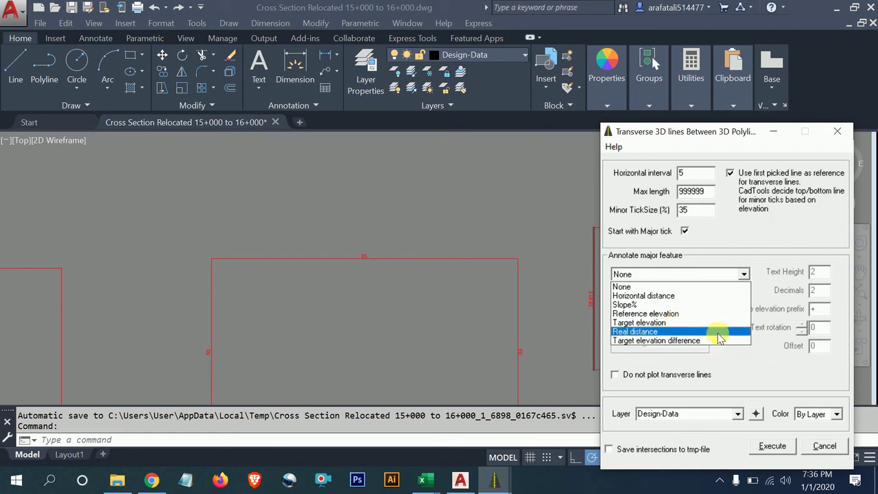
left_click(755, 263)
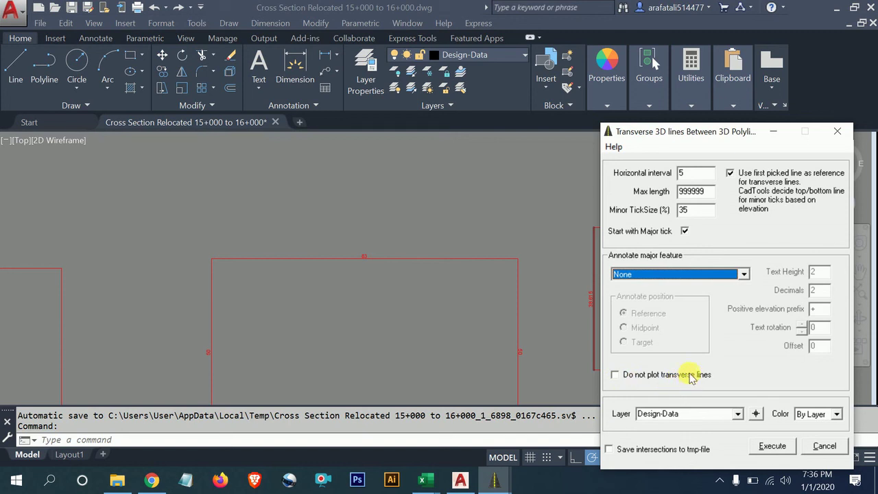
left_click(615, 374)
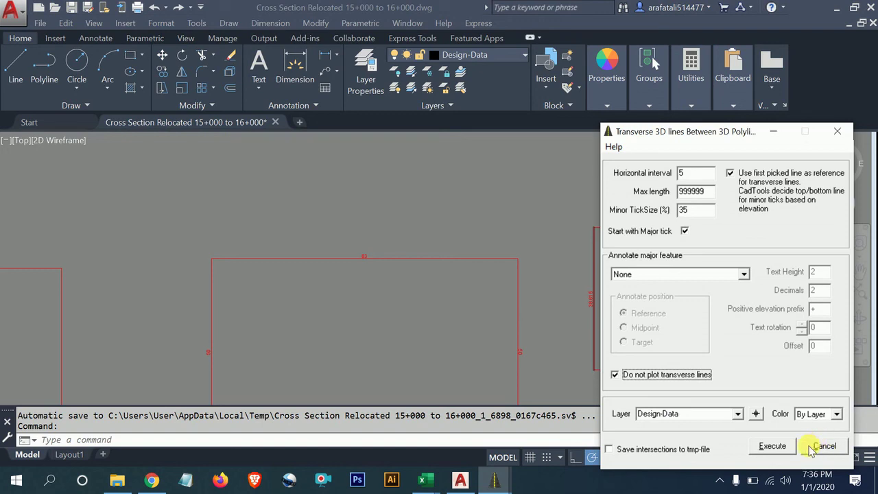
left_click(814, 450)
left_click(641, 349)
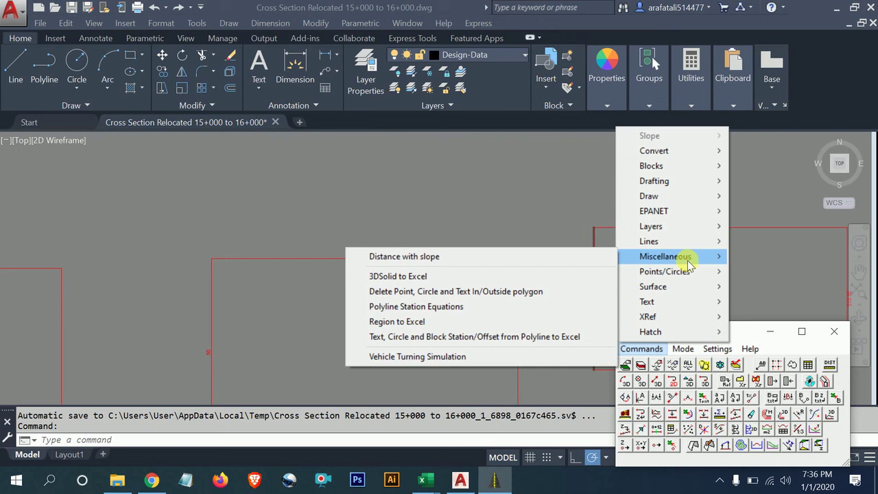
mouse_move(650, 241)
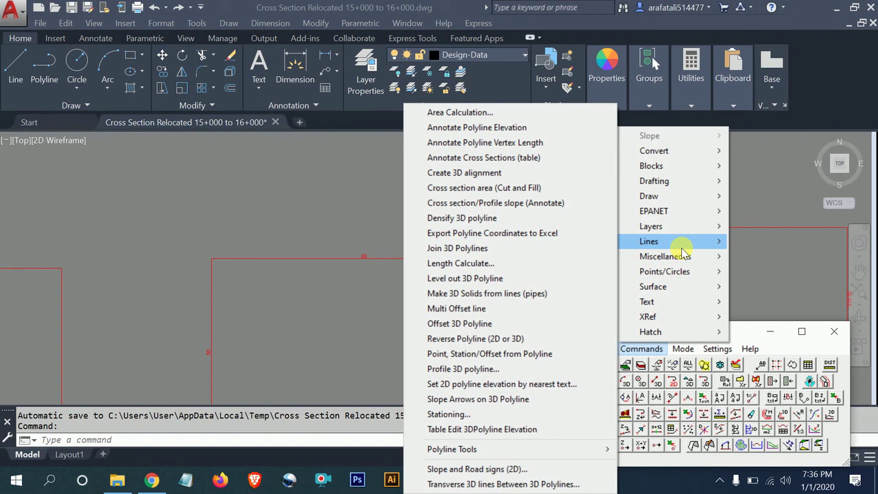
Dismiss the CadTools Commands menu and Lines submenu, leaving only the cross-section drawing visible.
left_click(237, 256)
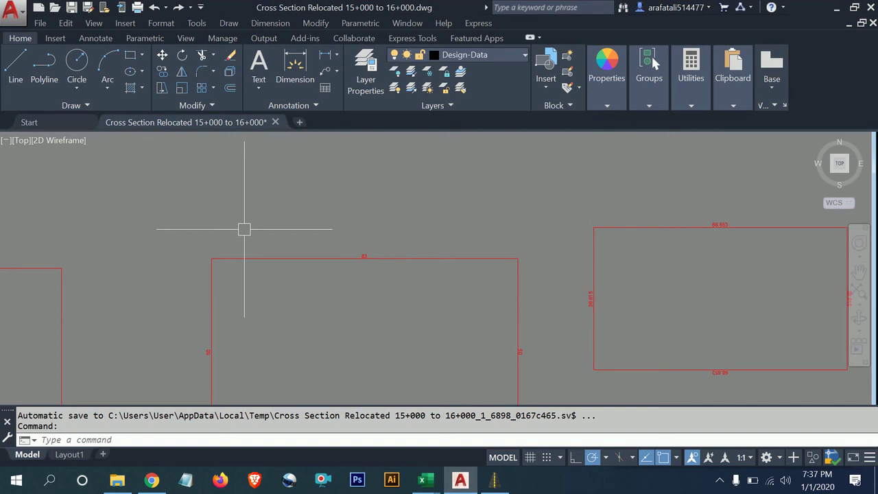
left_click(330, 400)
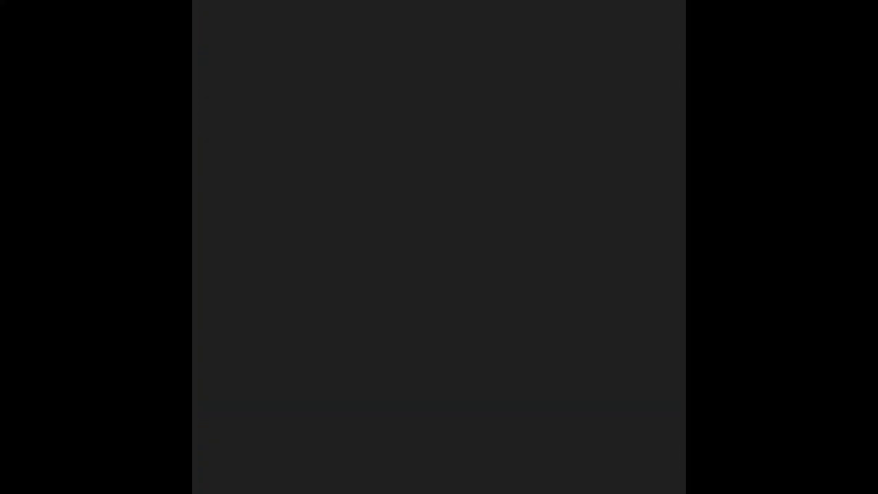